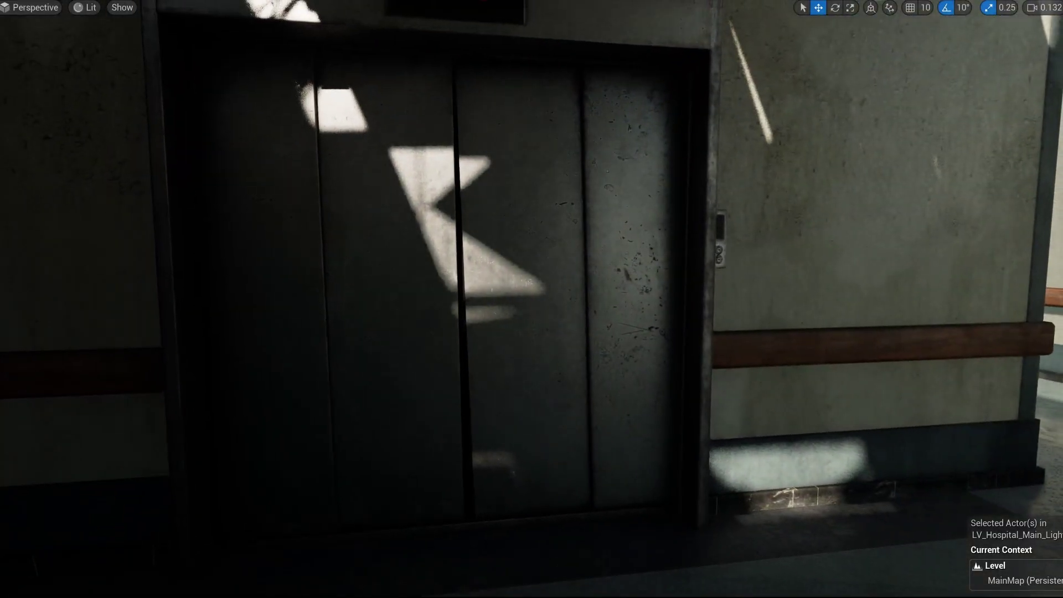
Examine the hospital level from the rooftop exterior to the red-lit waiting area inside.
key("w")
right_click_drag(515, 312, 731, 313)
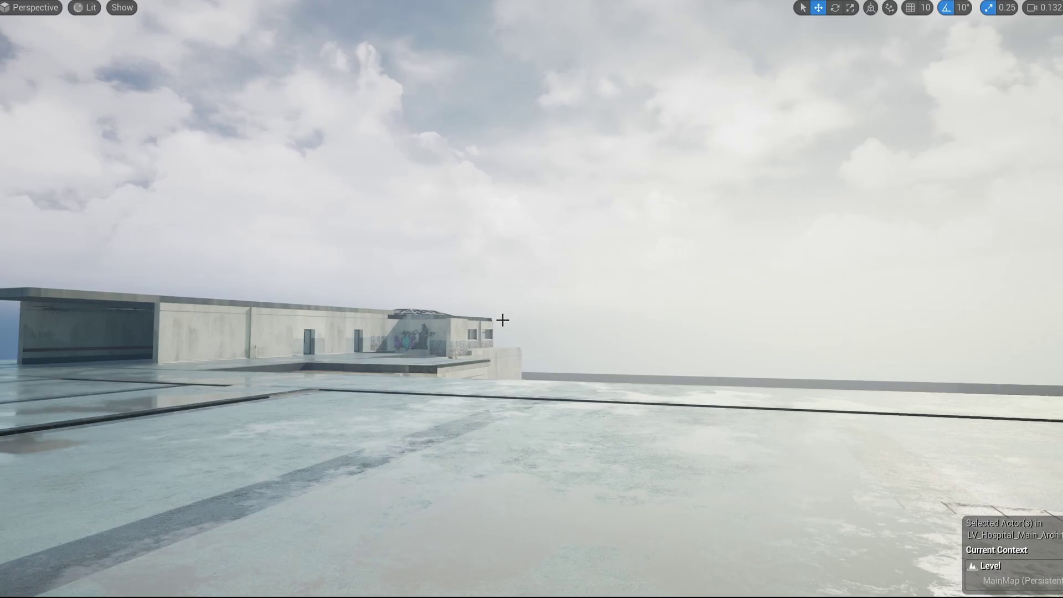
key("F11")
scroll(381, 493, "up", 2)
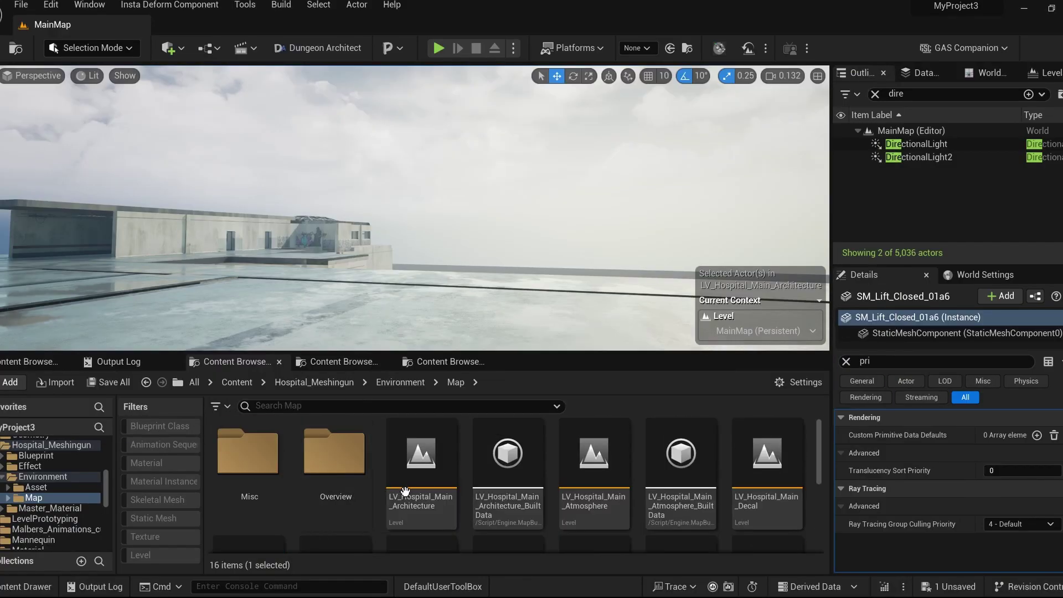
scroll(536, 463, "down", 1)
right_click_drag(484, 268, 485, 421)
key("w")
key("w")
right_click_drag(484, 208, 576, 208)
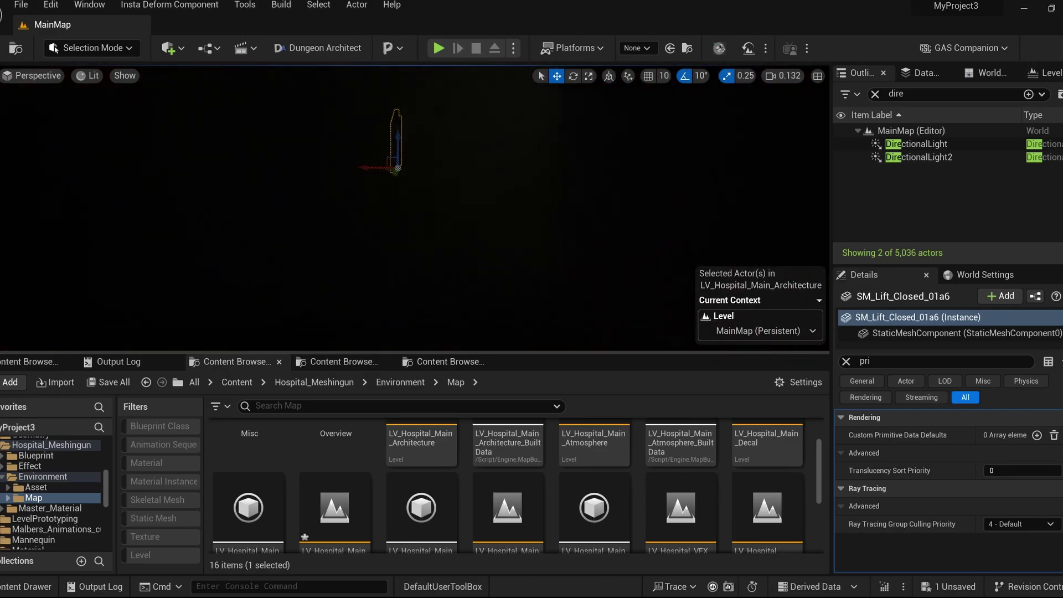
key("s")
right_click_drag(415, 208, 338, 205)
key("w")
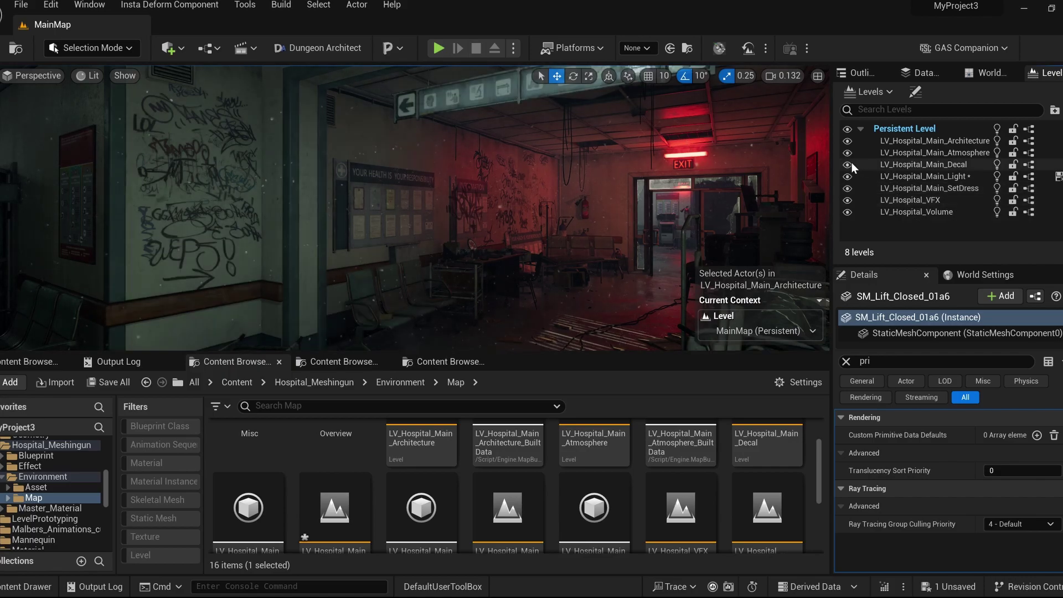
Hide the LV_Hospital_Main_Decal sublevel, and turn the LV_Hospital_Main_Light sublevel off and back on.
mouse_move(498, 209)
right_mouse_down()
mouse_move(322, 209)
mouse_move(487, 208)
right_mouse_up()
key("w")
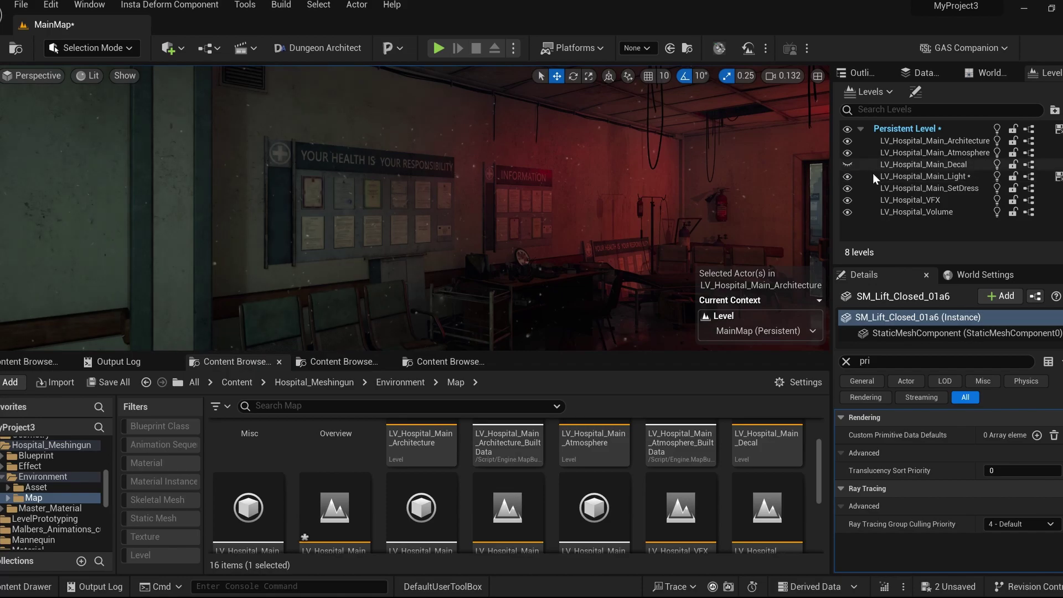
left_click(847, 176)
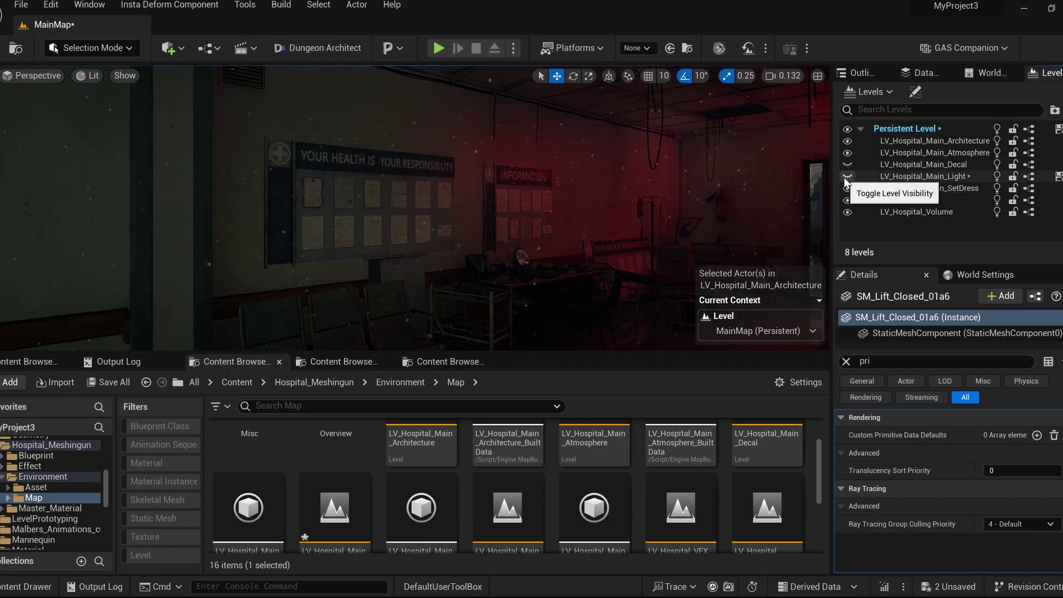
left_click(846, 176)
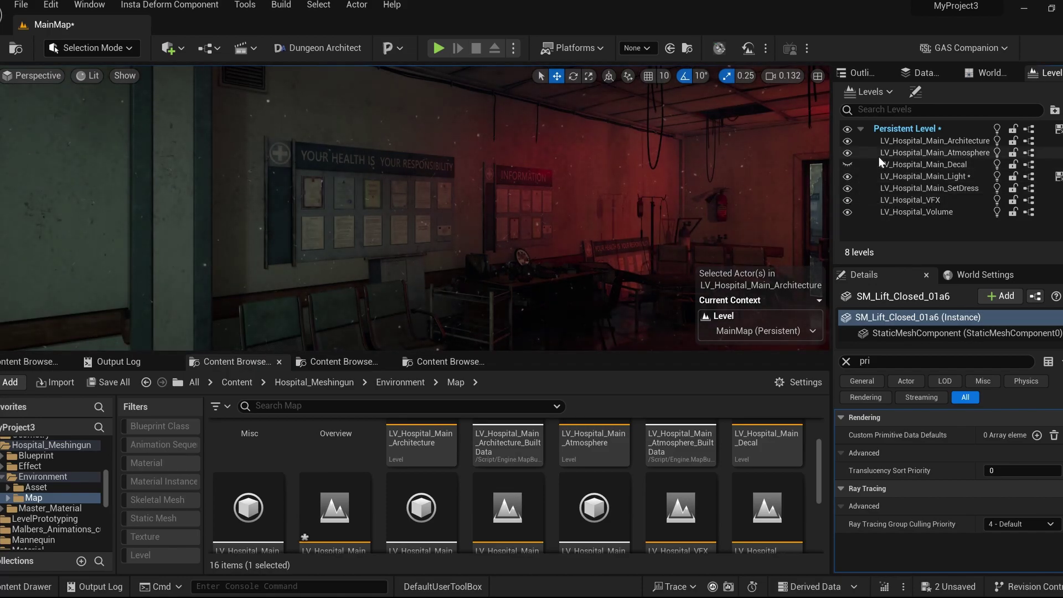
Hide the LV_Hospital_Main_Atmosphere and LV_Hospital_Main_SetDress sublevels and look down the bare corridor.
left_click(848, 153)
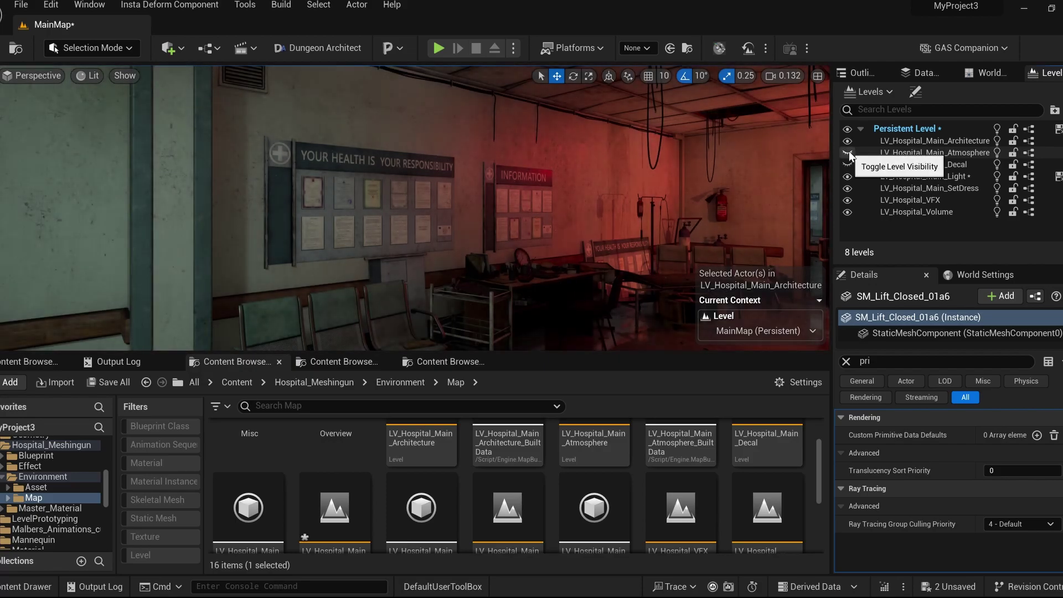
right_click_drag(415, 208, 755, 167)
key("w")
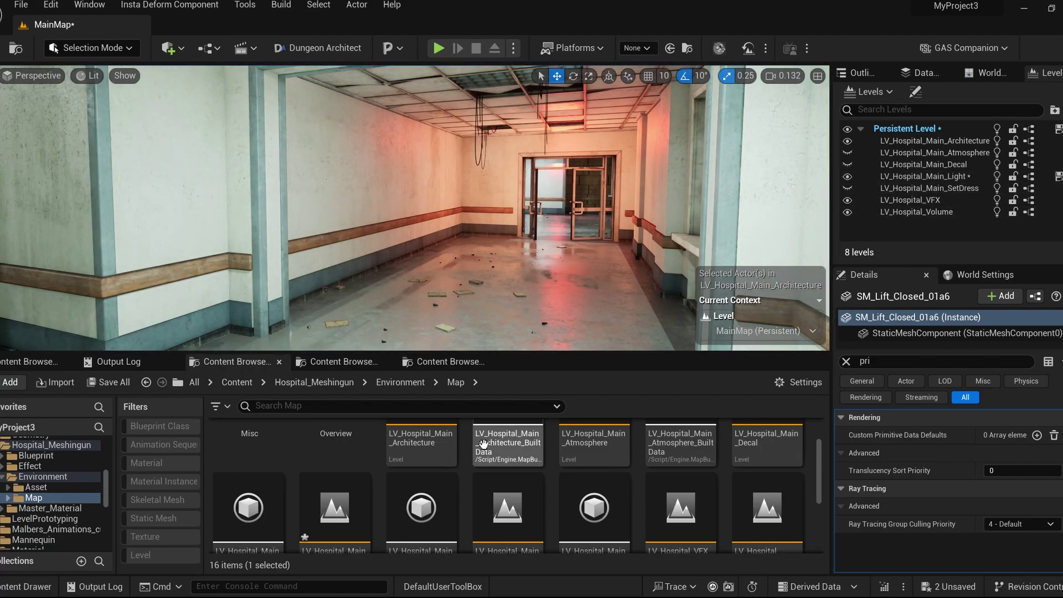
Open the LV_Overview level from the Overview map folder.
scroll(483, 444, "up", 3)
double_click(319, 460)
left_click(261, 466)
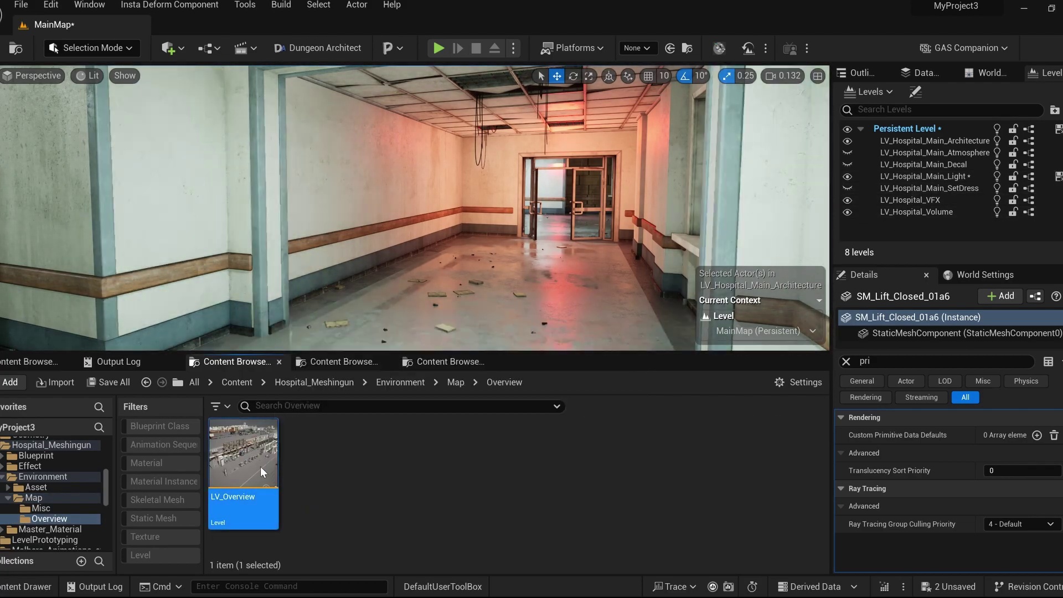
double_click(260, 467)
left_click(642, 449)
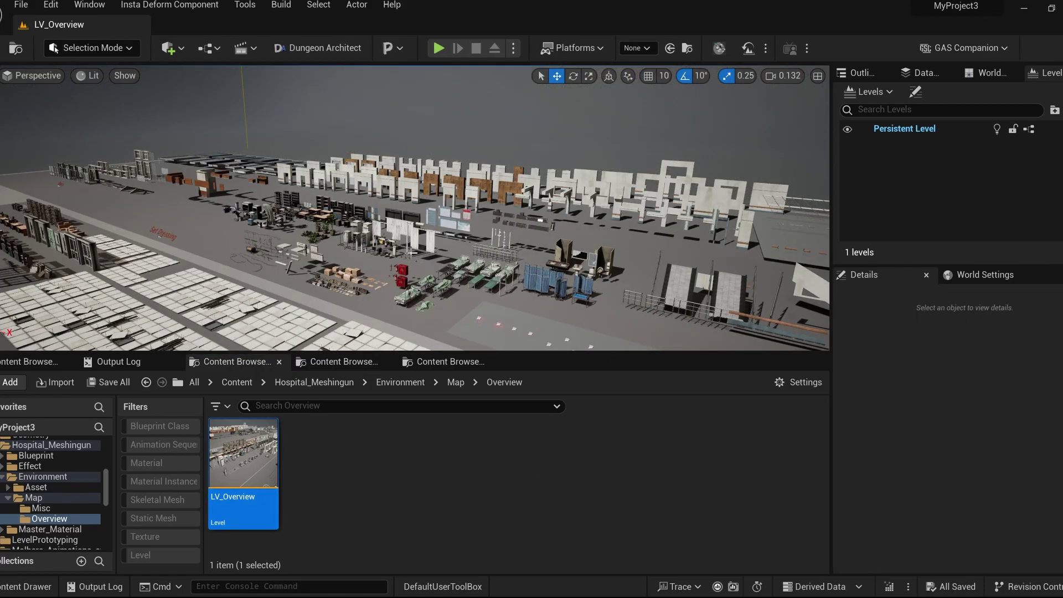
Examine the asset overview in immersive mode, closing in on the "Your Health Is Your Responsibility" notice board.
right_click_drag(424, 248, 592, 338)
key("F11")
scroll(371, 280, "down", 1)
scroll(609, 327, "up", 2)
key("w")
mouse_move(544, 312)
right_mouse_down()
mouse_move(540, 266)
mouse_move(523, 252)
mouse_move(565, 277)
mouse_move(537, 246)
mouse_move(582, 266)
mouse_move(604, 261)
mouse_move(493, 249)
mouse_move(587, 257)
mouse_move(551, 282)
right_mouse_up()
key("w")
scroll(565, 277, "down", 1)
key("w")
scroll(603, 260, "down", 1)
scroll(493, 249, "down", 1)
key("s")
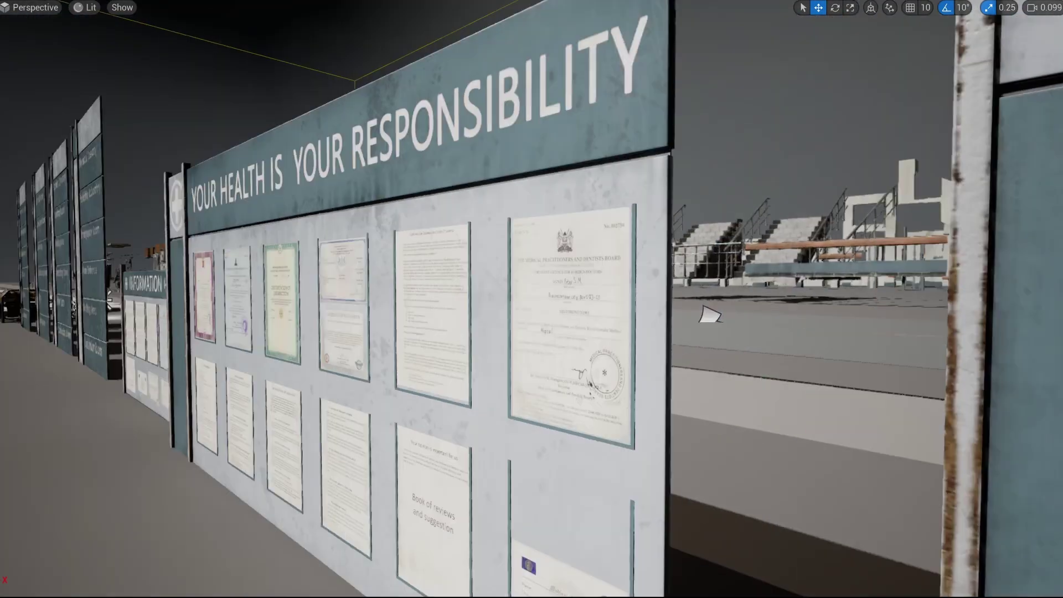
Examine the medical carts, monitors, fridges and cabinets among the set-dressing assets at close range.
key("w")
right_click_drag(532, 299, 393, 291)
right_click_drag(545, 272, 498, 338)
key("s")
scroll(615, 301, "up", 1)
key("w")
scroll(637, 310, "down", 1)
right_click_drag(509, 279, 310, 282)
key("w")
scroll(388, 280, "up", 1)
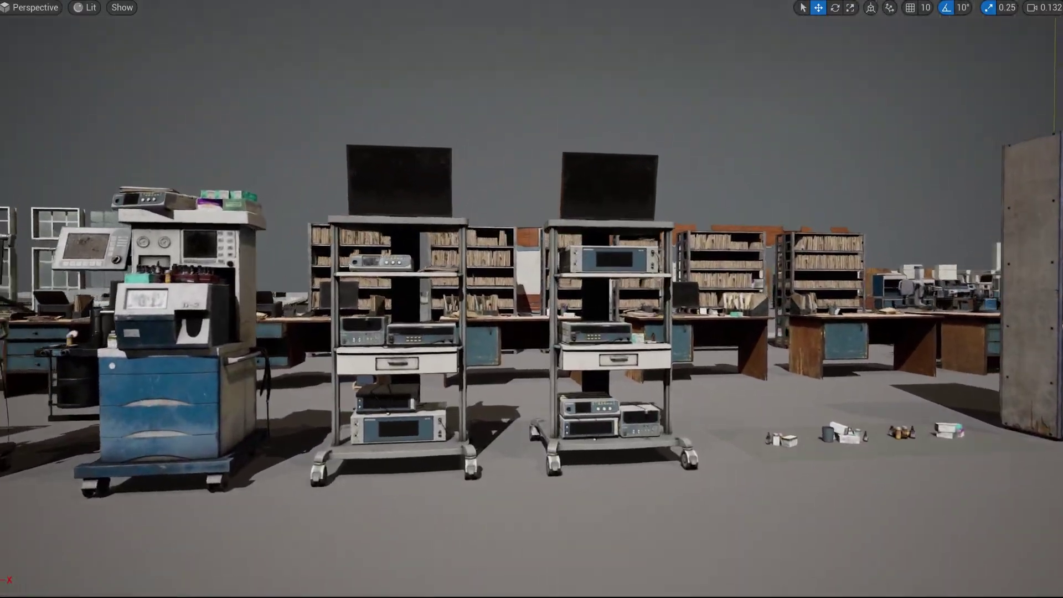
right_click_drag(532, 299, 512, 299)
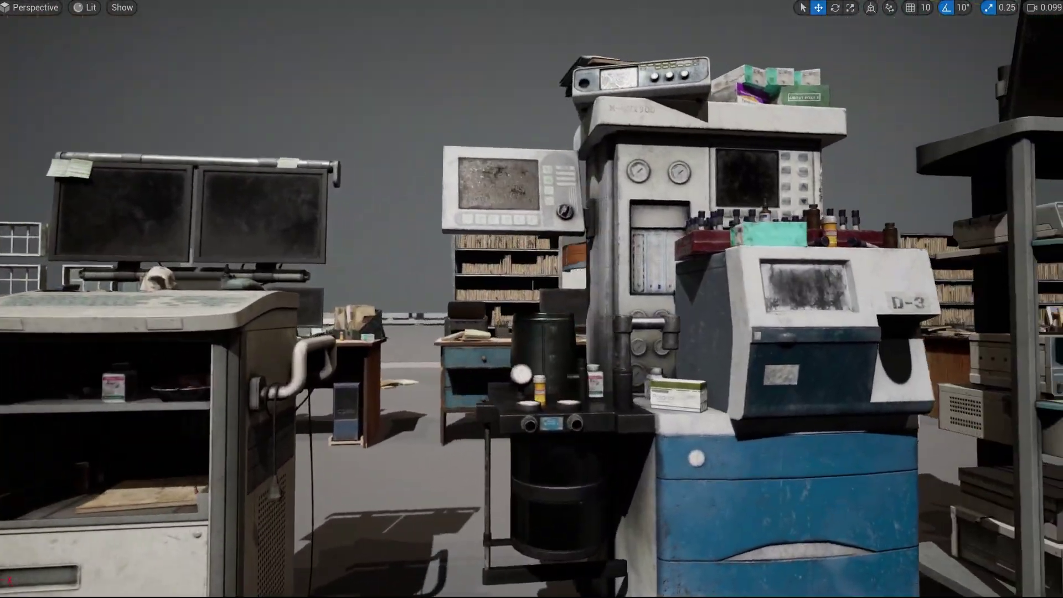
right_click_drag(531, 299, 527, 299)
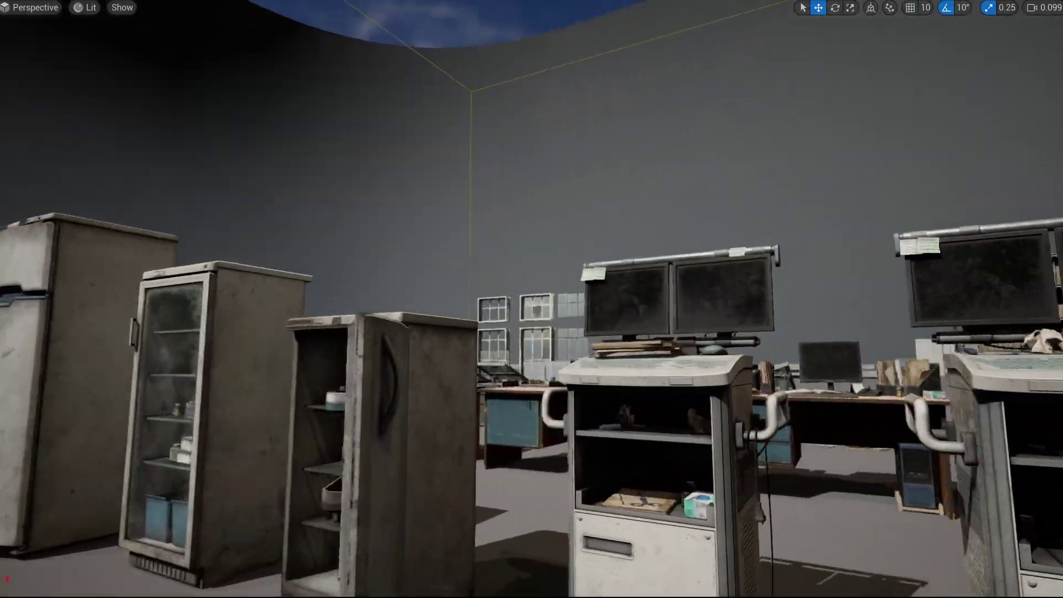
right_click_drag(532, 299, 631, 299)
key("a")
key("w")
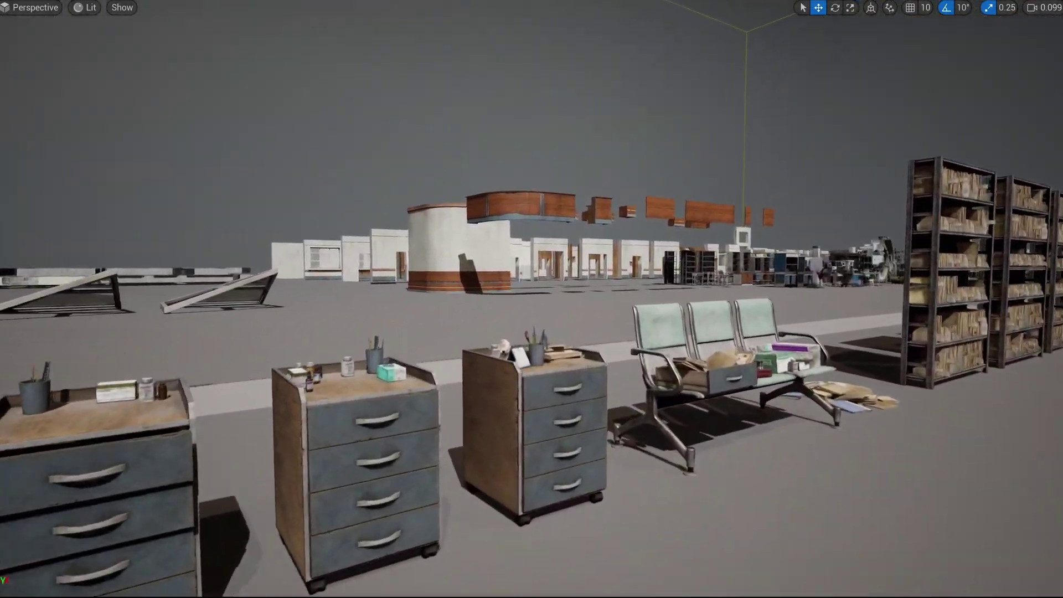
Examine the drawer units, window frames, doors and stair trim pieces in the asset overview.
key("w")
key("d")
right_click_drag(532, 299, 349, 293)
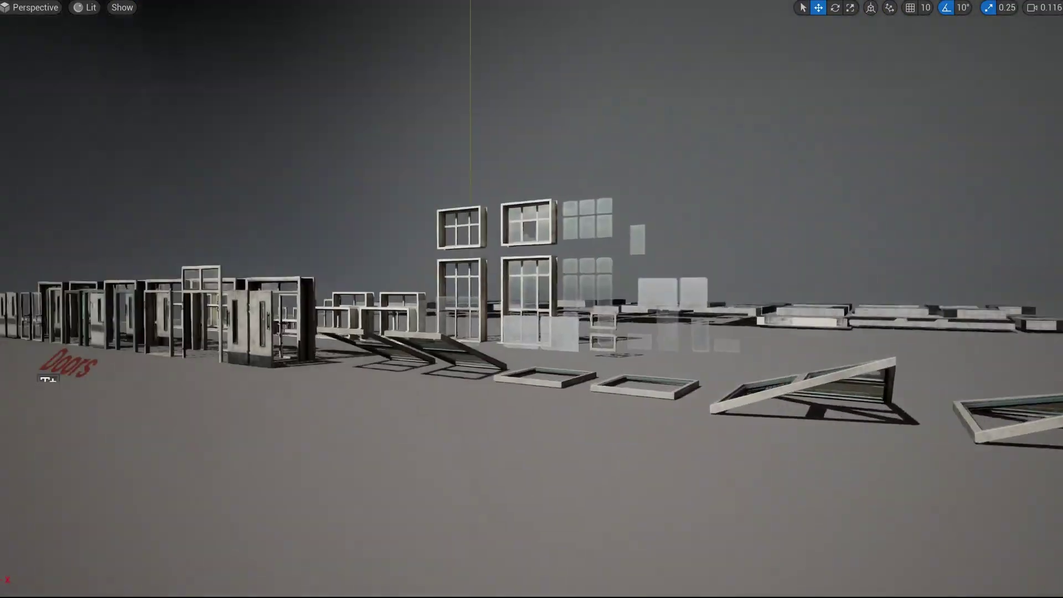
scroll(531, 299, "up", 1)
right_click_drag(531, 299, 576, 296)
scroll(532, 299, "down", 1)
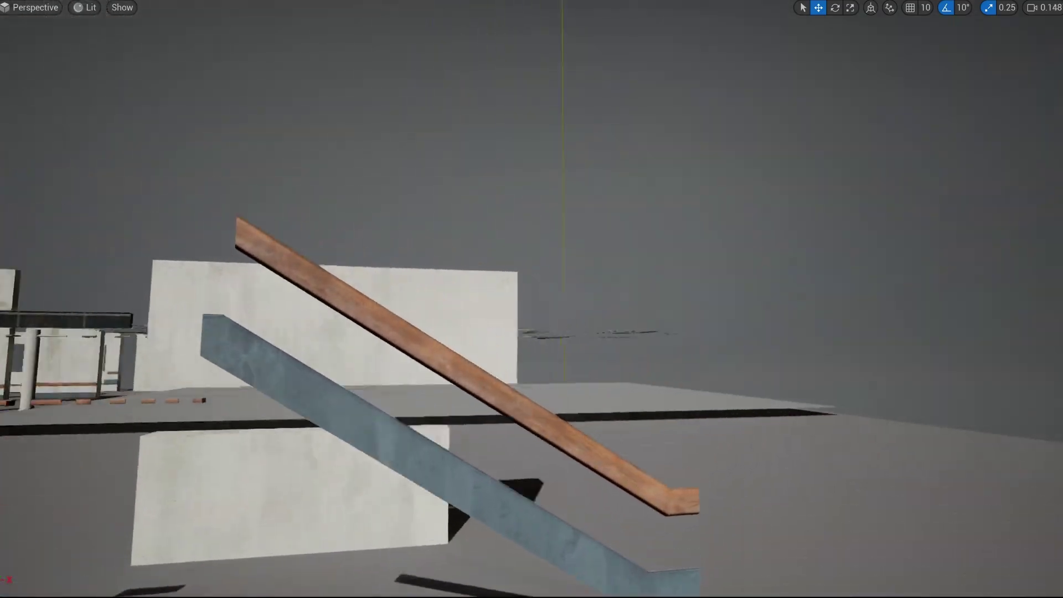
Switch the viewport to Lighting Only and examine the surface relief of the modular walls.
right_click_drag(531, 299, 475, 364)
key("alt+5")
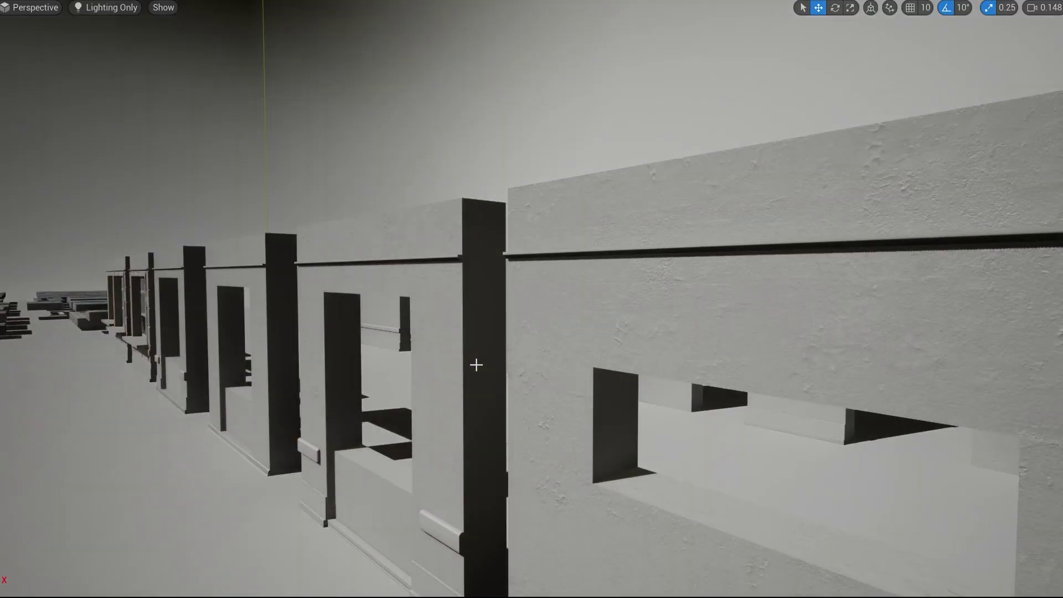
right_click_drag(532, 299, 692, 299)
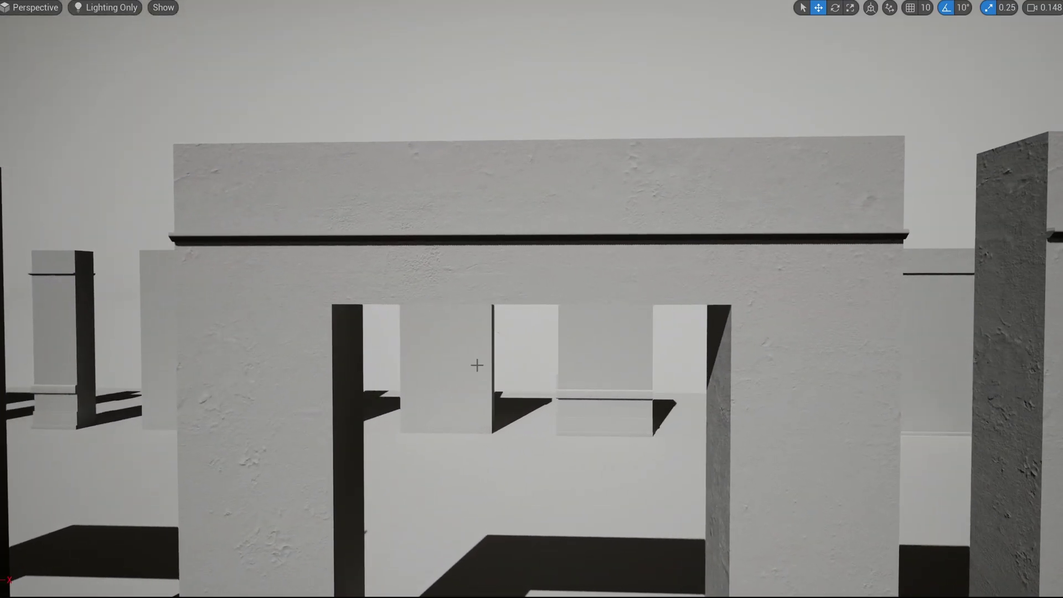
Replace the Element 0 material of the SM_window_4m_01c wall with a plain default material.
key("F11")
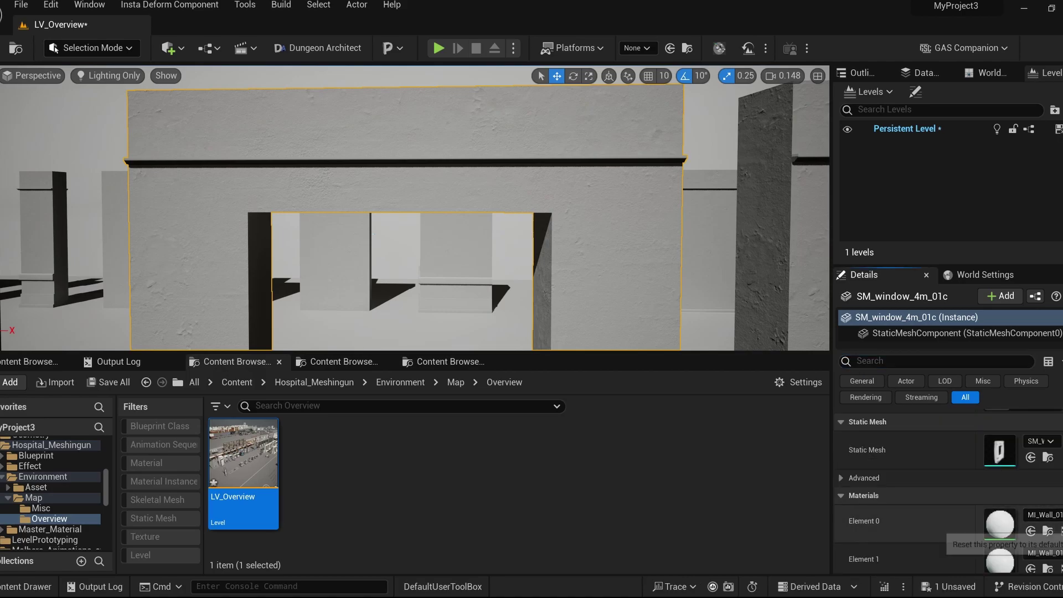
scroll(949, 532, "down", 1)
scroll(1039, 504, "down", 2)
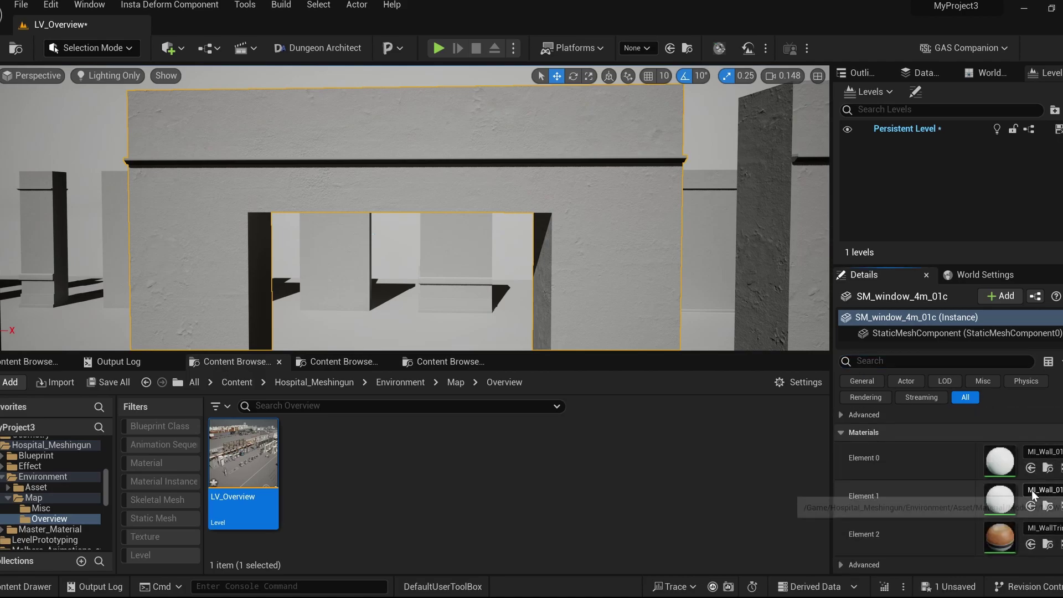
left_click(1034, 450)
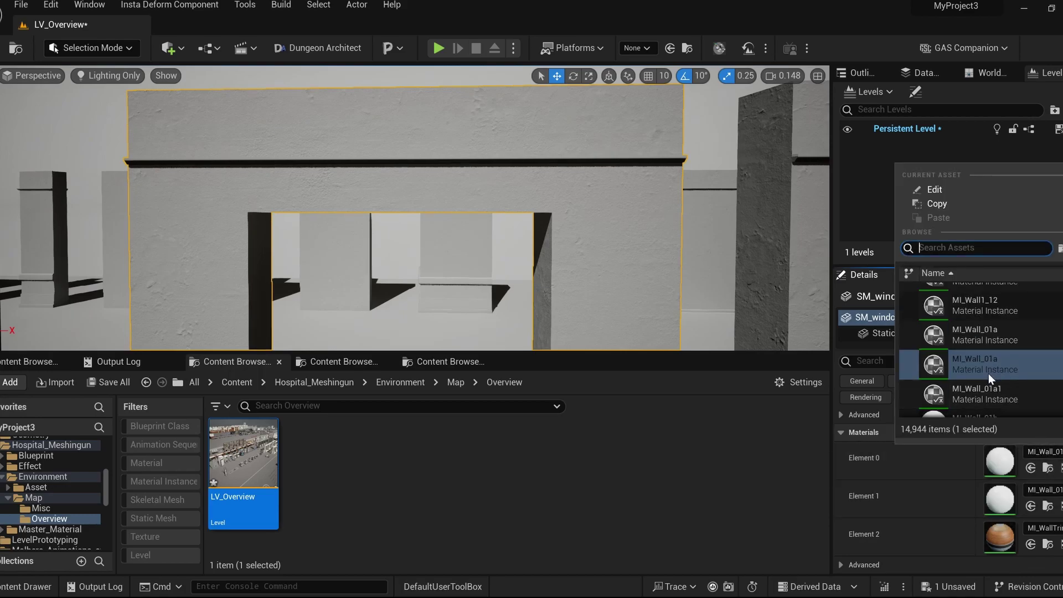
left_click(986, 297)
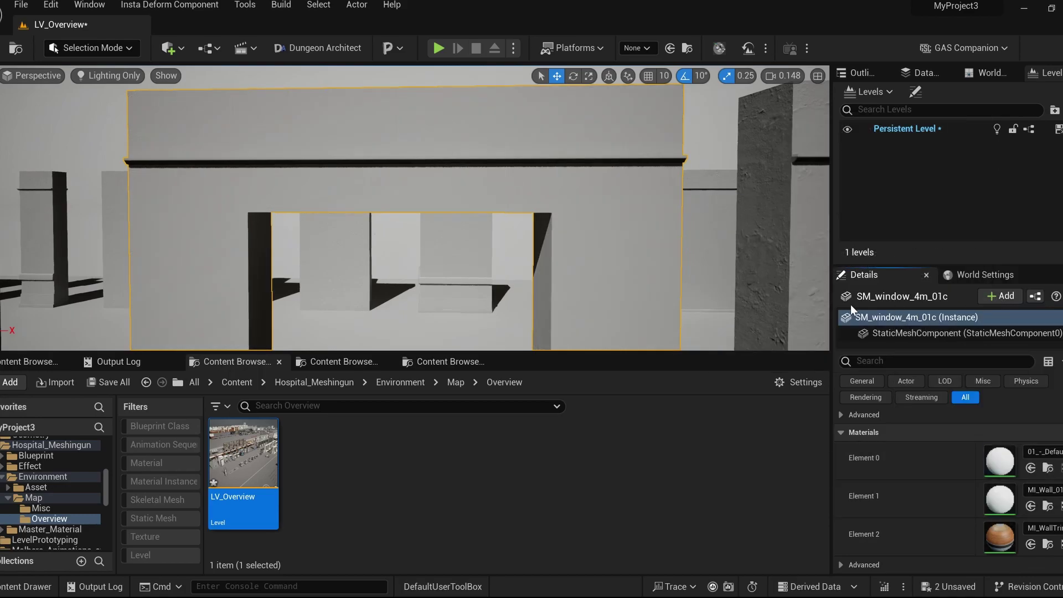
Examine the geometry of the walls, furniture, equipment and window frames across the overview without textures.
right_click_drag(601, 282, 526, 265)
right_click_drag(597, 285, 465, 301)
right_click_drag(750, 289, 385, 206)
key("s")
key("s")
key("s")
right_click_drag(271, 137, 432, 144)
key("w")
key("w")
right_click_drag(414, 207, 139, 227)
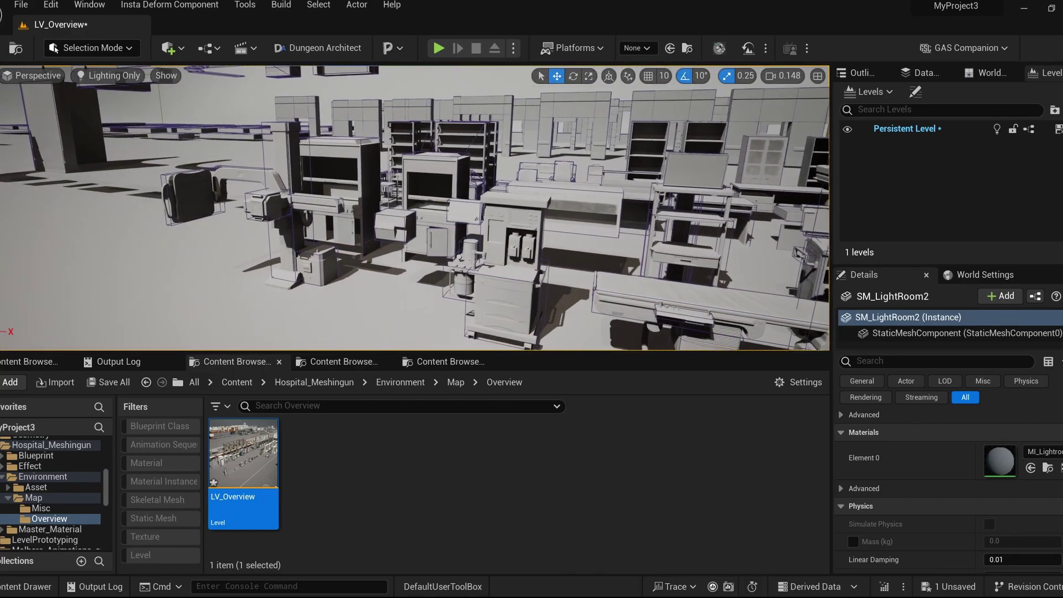
scroll(414, 208, "down", 1)
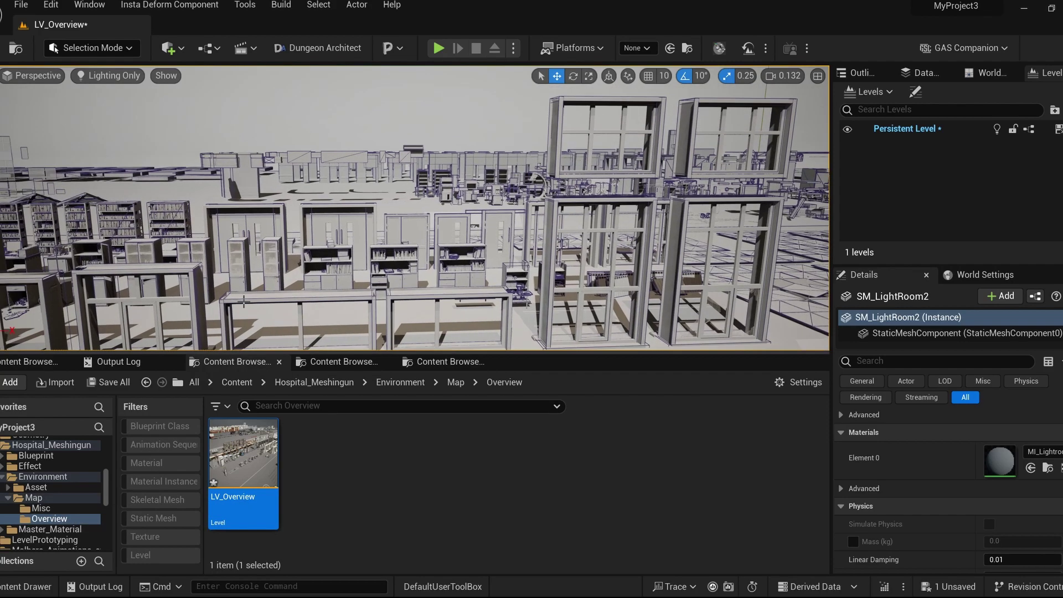
Switch the viewport back to Lit shading and pull back to view the whole asset overview.
key("alt+4")
key("s")
right_click_drag(431, 277, 431, 277)
scroll(431, 277, "up", 3)
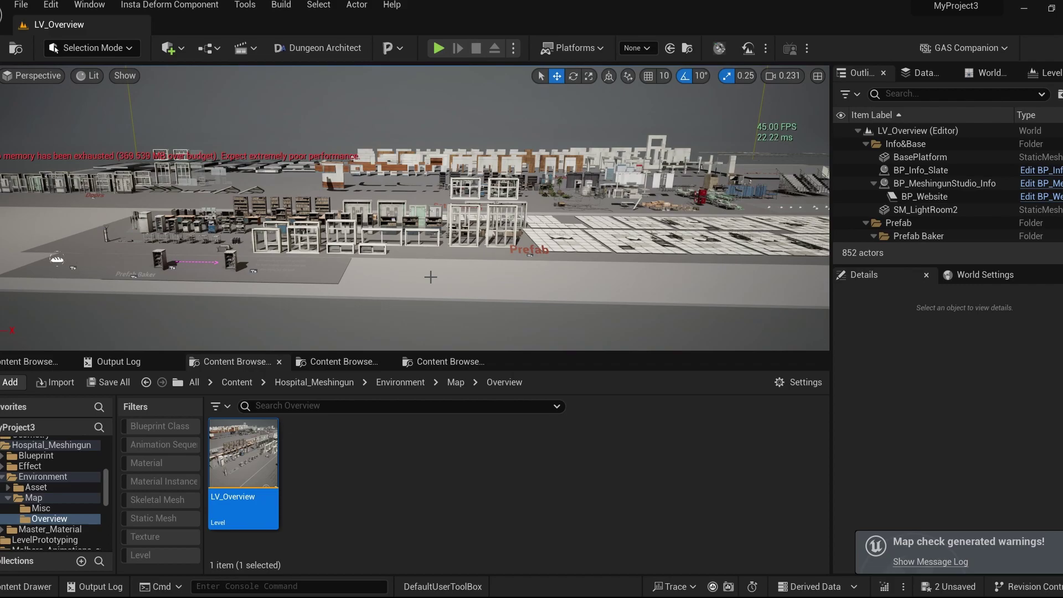
Switch the viewport to immersive mode and turn off the FPS display.
key("F11")
scroll(430, 277, "up", 8)
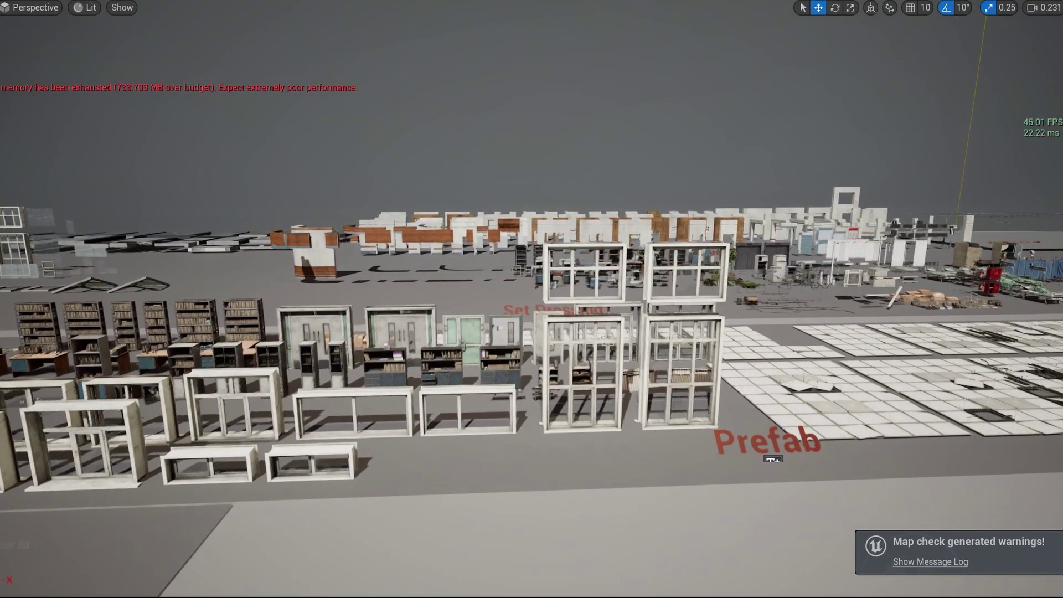
right_click_drag(532, 299, 626, 321)
left_click(4, 7)
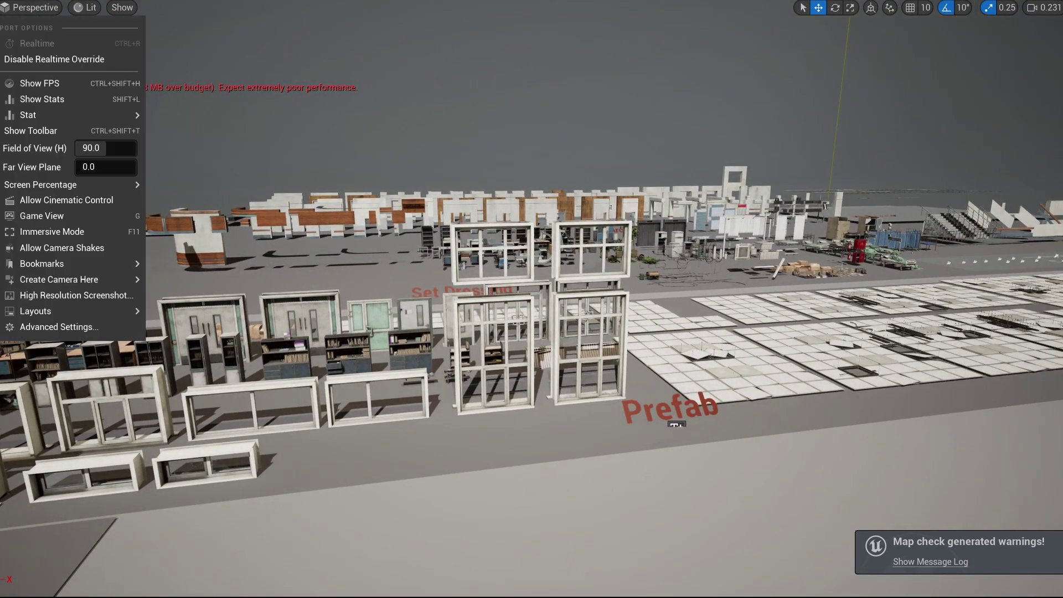
left_click(19, 83)
Select the BP_CeilingTile_4x4_01a prefab on the floor and its StaticMeshComponent8 component.
key("w")
right_click_drag(532, 299, 439, 278)
left_click(582, 316)
key("F11")
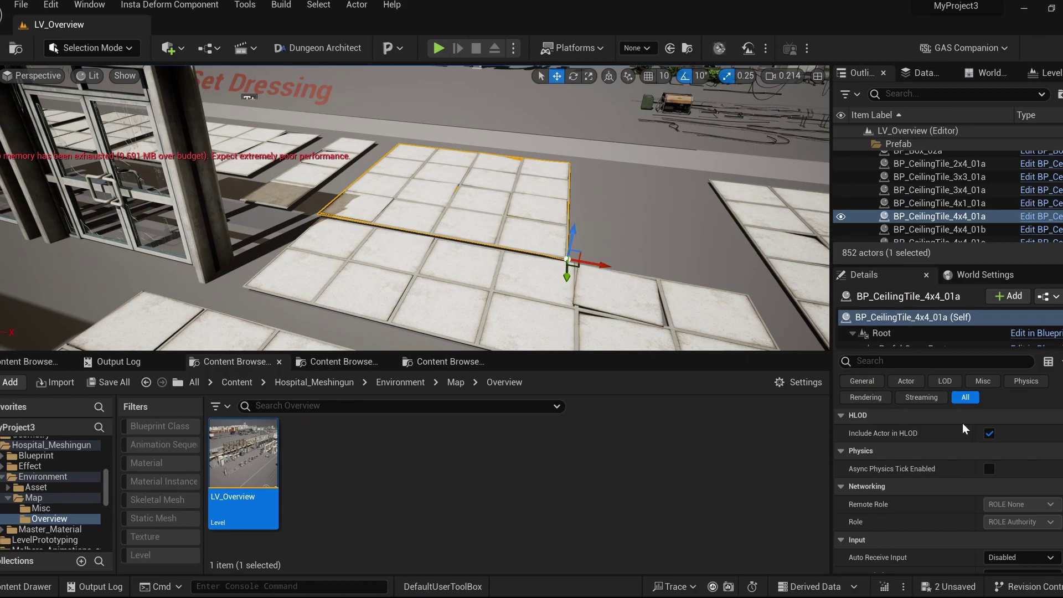
scroll(957, 449, "up", 5)
scroll(905, 327, "down", 1)
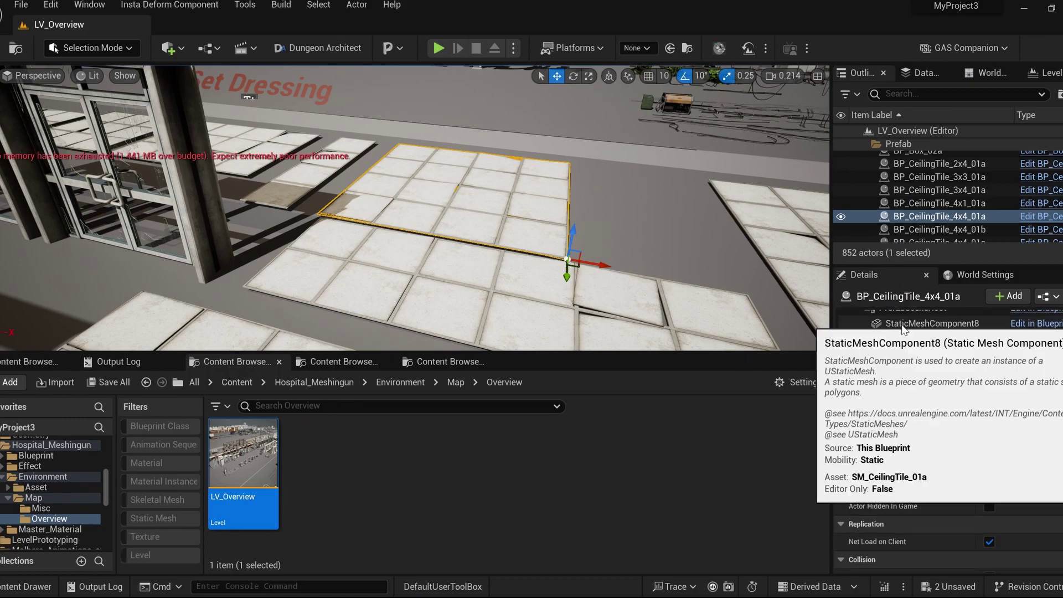
left_click(904, 330)
Open the component's MI_CeilingStuff_01a material instance in a floating window beside the ceiling tile.
scroll(967, 471, "down", 3)
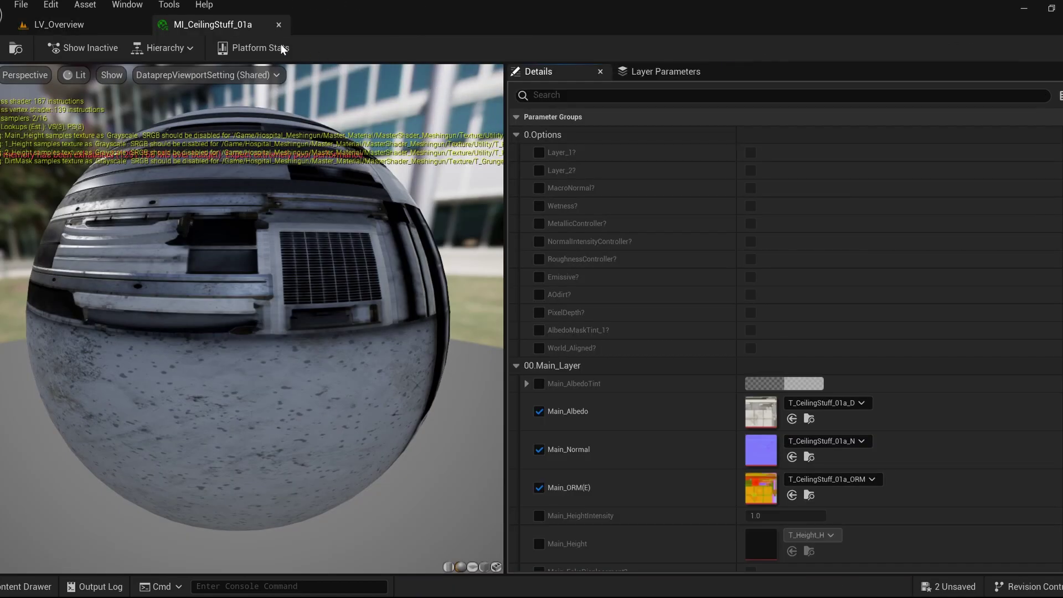
left_click_drag(218, 23, 653, 171)
scroll(897, 343, "down", 5)
Enable the Main_AlbedoTint parameter and give the ceiling tile material a pale yellow tint.
left_click(831, 295)
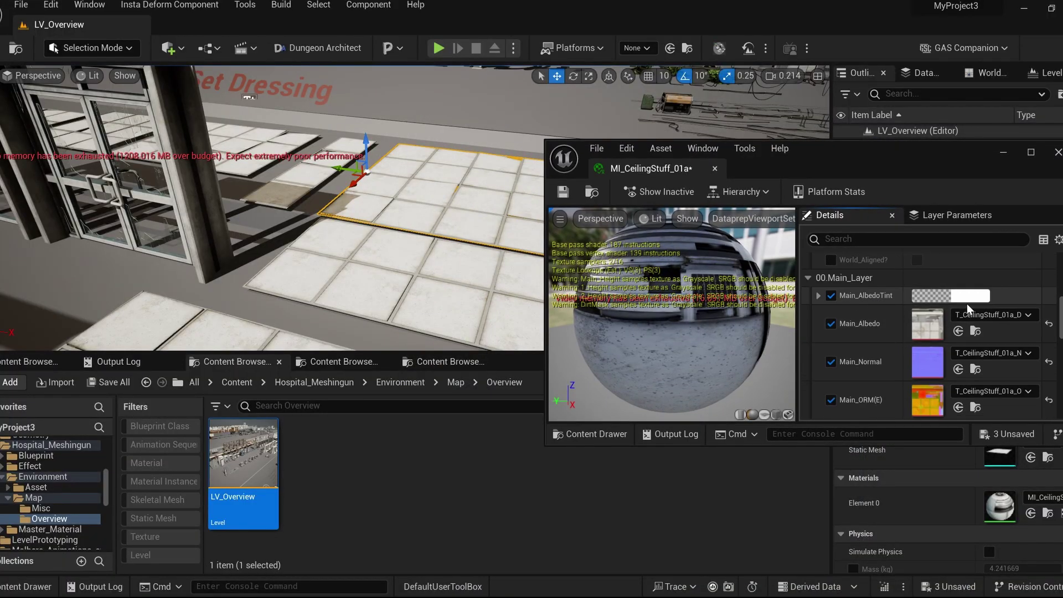
left_click(975, 299)
left_click_drag(788, 354, 765, 380)
left_click(929, 576)
Check the MI_CeilingStuff_01a material instance's remaining parameters and parent material, and close its window.
scroll(931, 354, "down", 3)
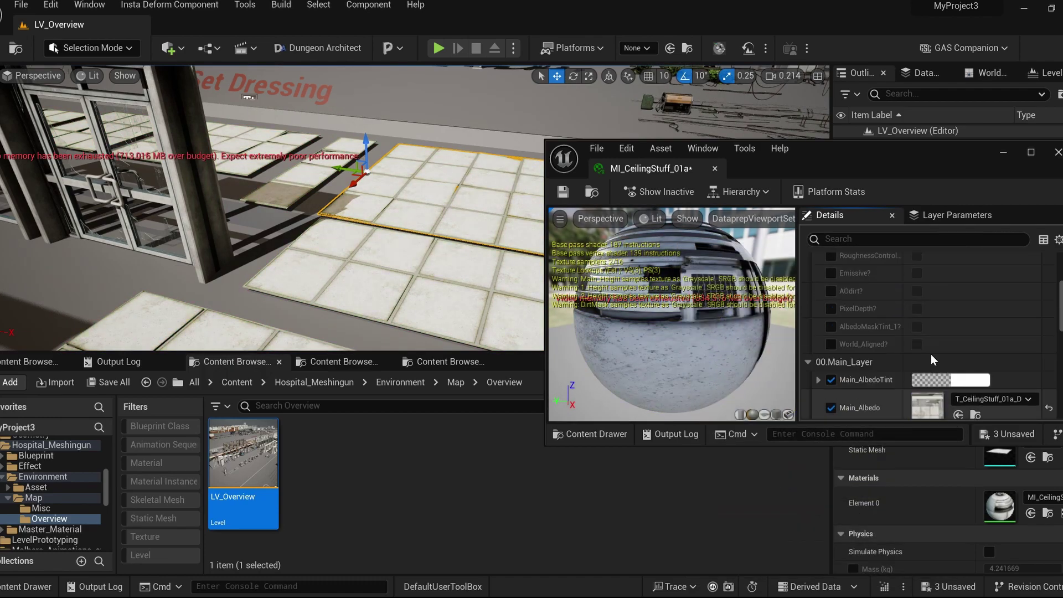
scroll(931, 353, "up", 8)
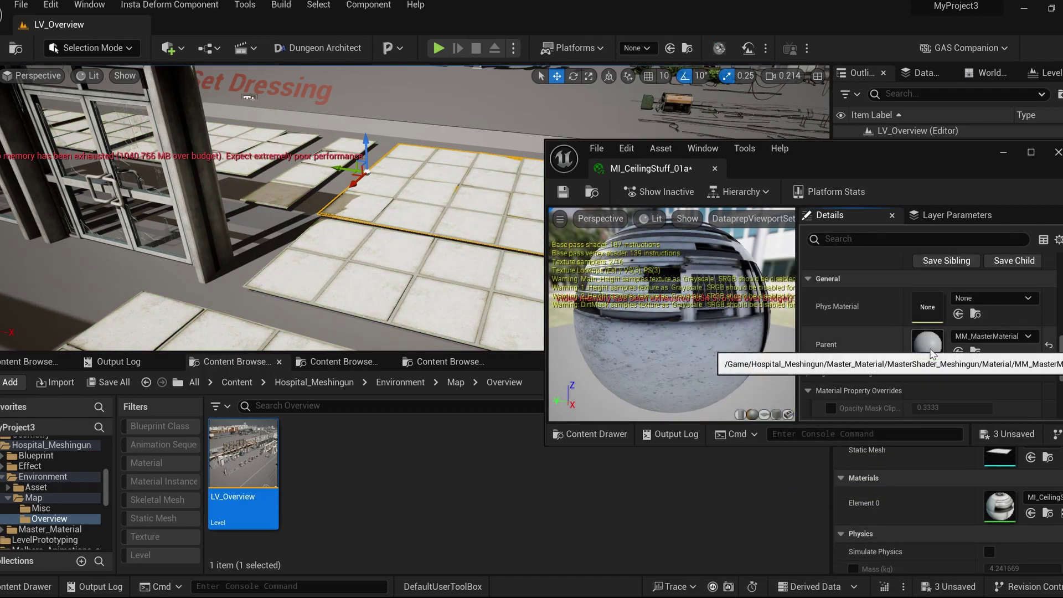
left_click(1058, 151)
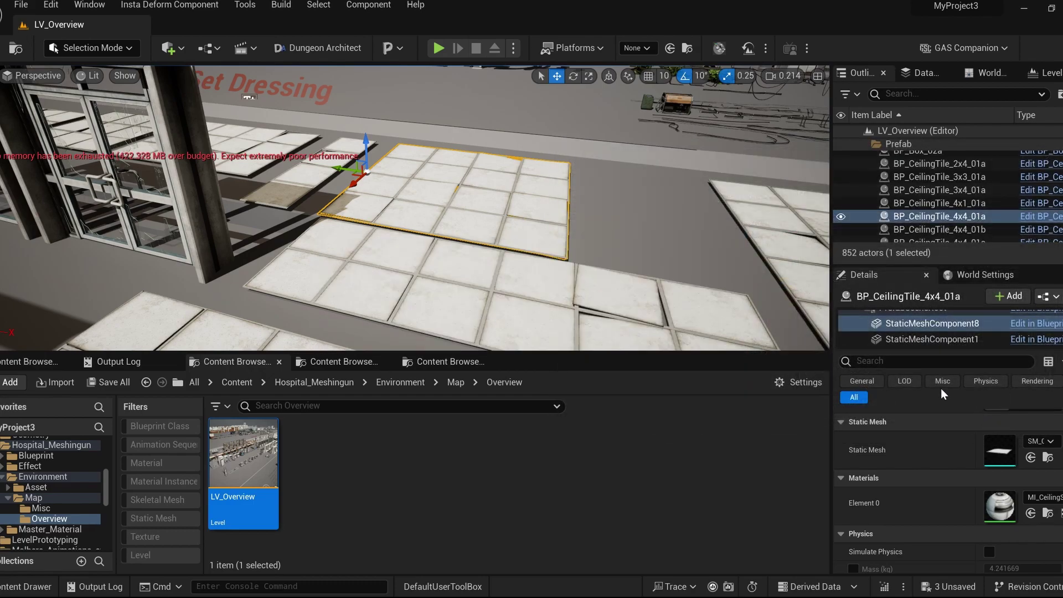
Select the SM_DoorKit_4m_03a wooden door wall and open its MI_WallWooden_01a material instance in a floating window.
right_click_drag(617, 262, 617, 169)
key("w")
scroll(617, 169, "up", 1)
key("w")
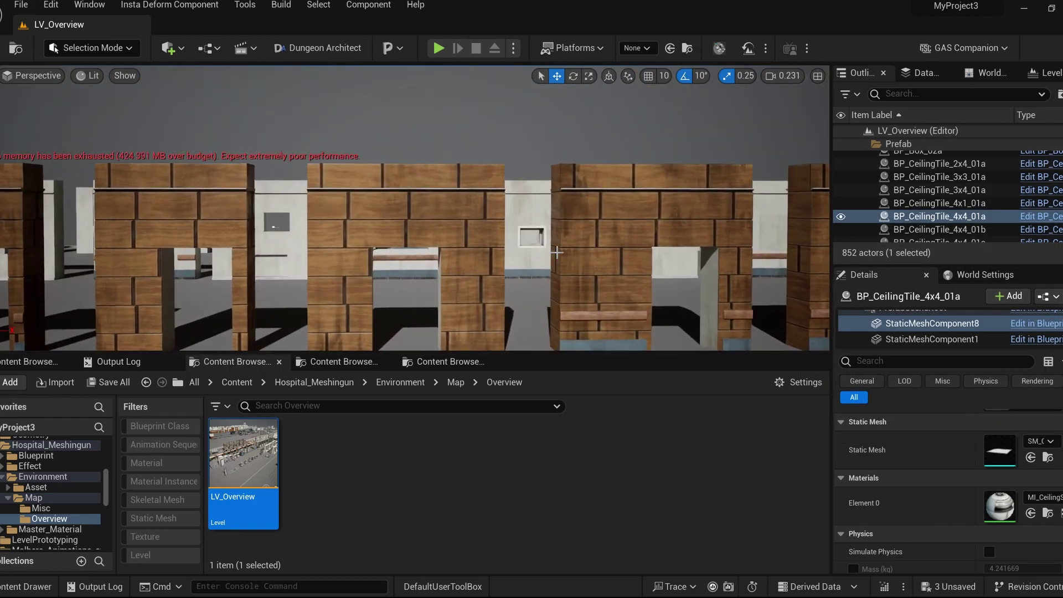
left_click(409, 219)
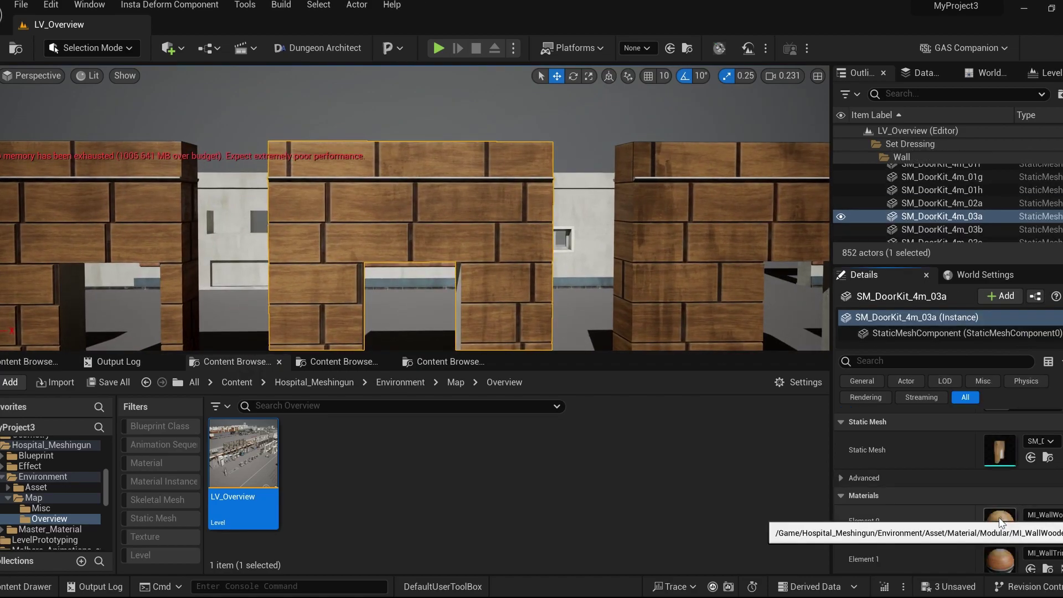
double_click(1000, 523)
left_click_drag(234, 29, 677, 175)
Review MI_WallWooden_01a's tint mask, texture size, main layer textures and parent material, and close it.
scroll(921, 342, "down", 5)
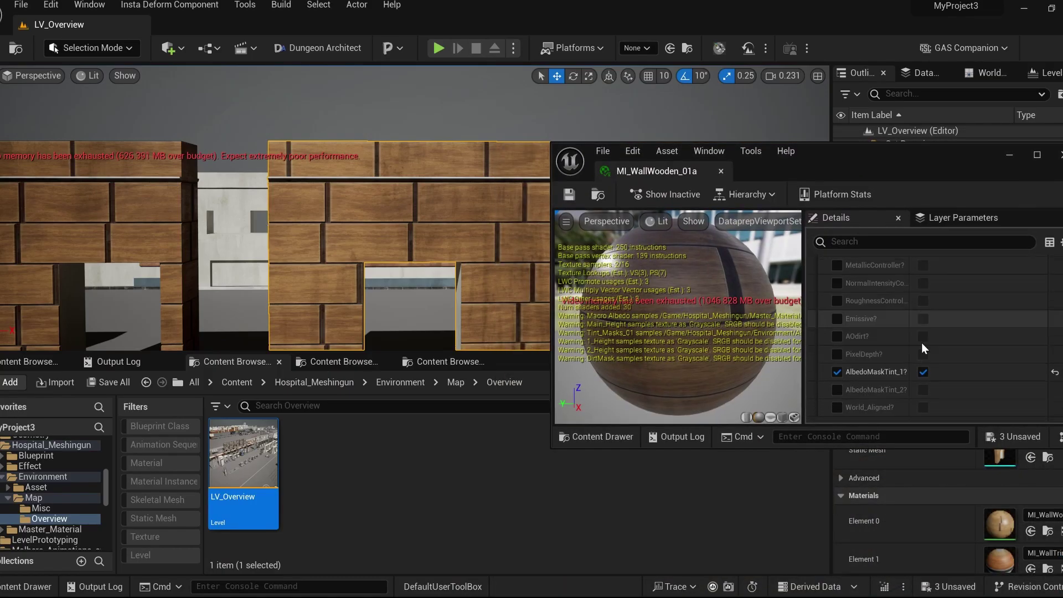
scroll(953, 347, "down", 5)
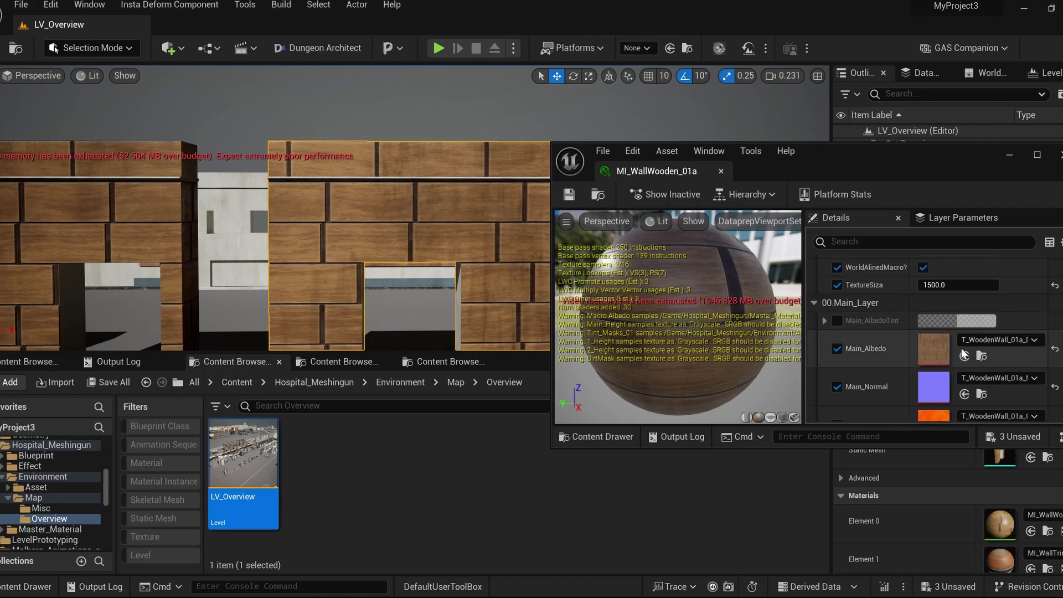
scroll(962, 350, "up", 10)
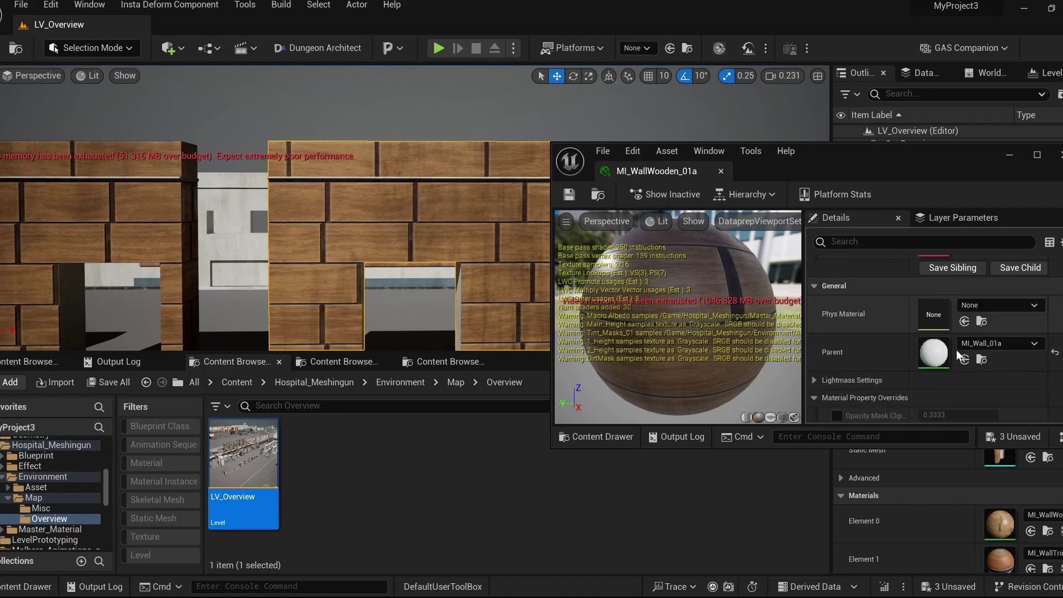
scroll(874, 337, "up", 1)
left_click(721, 171)
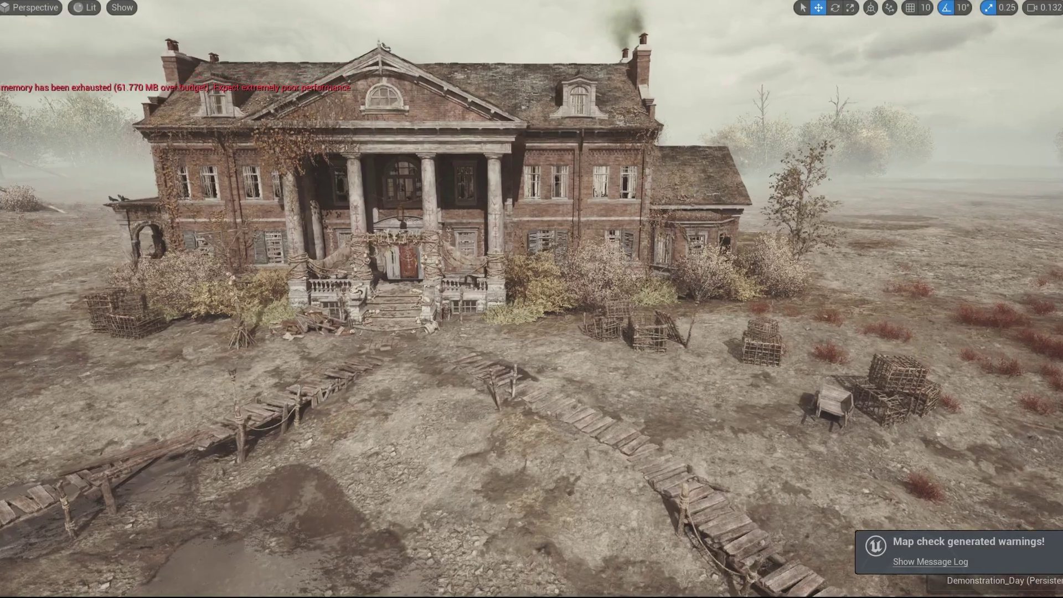
Fly up to the mansion's front entrance in the Demonstration_Day level to examine the columns, steps and bone decorations.
key("w")
scroll(532, 299, "up", 3)
right_click_drag(532, 299, 244, 216)
key("w")
key("w")
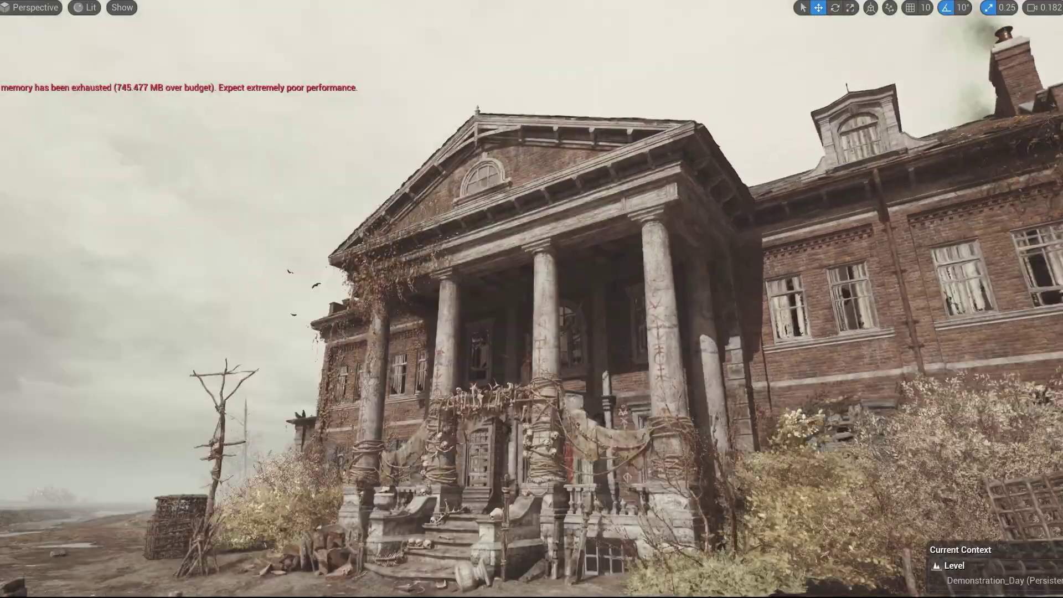
key("w")
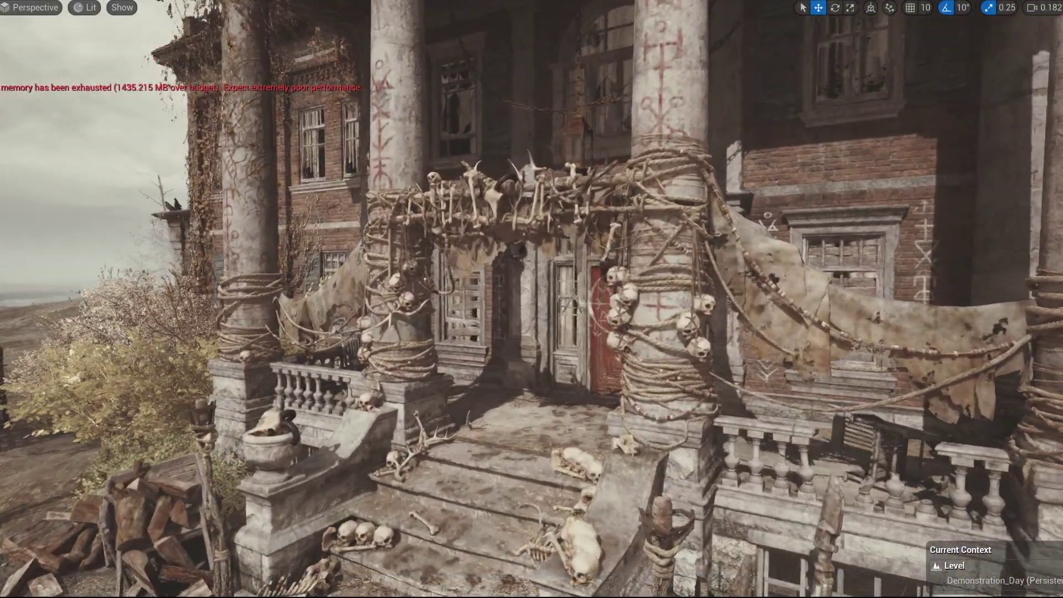
key("w")
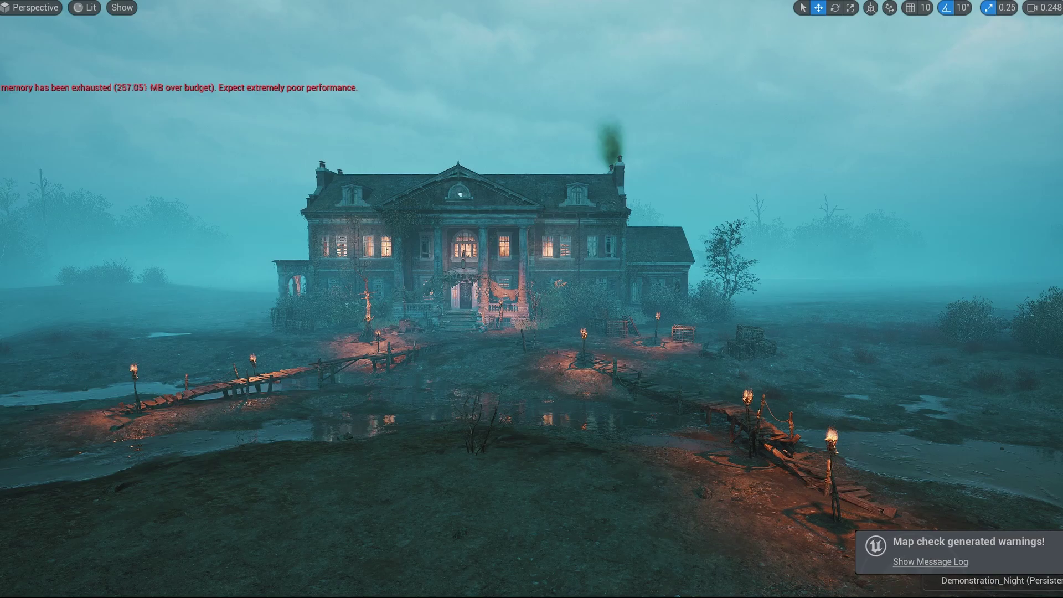
Fly along the torch-lit wooden walkway towards the mansion in the Demonstration_Night level.
key("w")
scroll(532, 299, "down", 1)
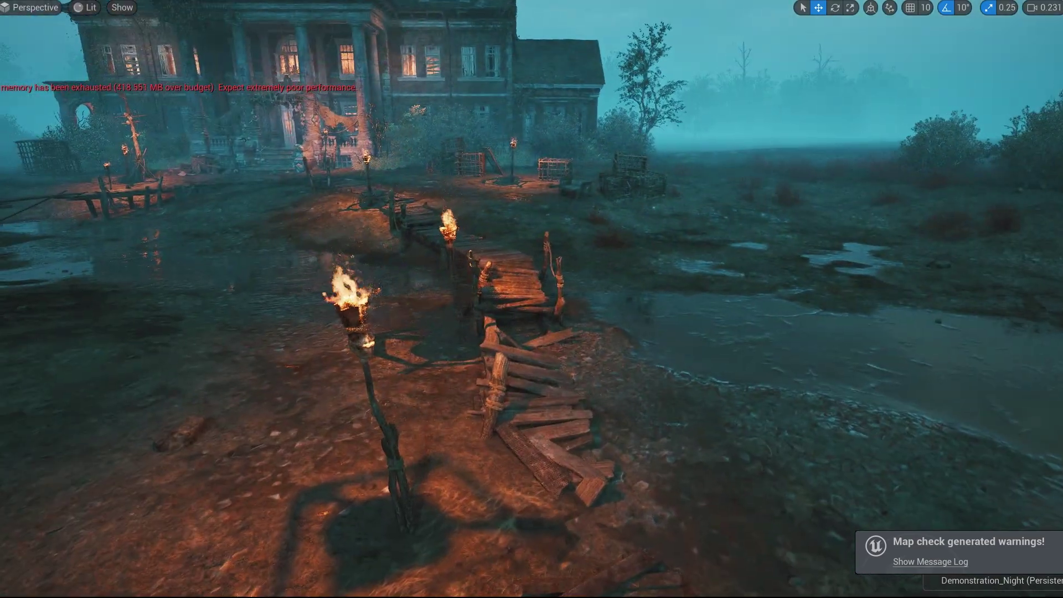
key("w")
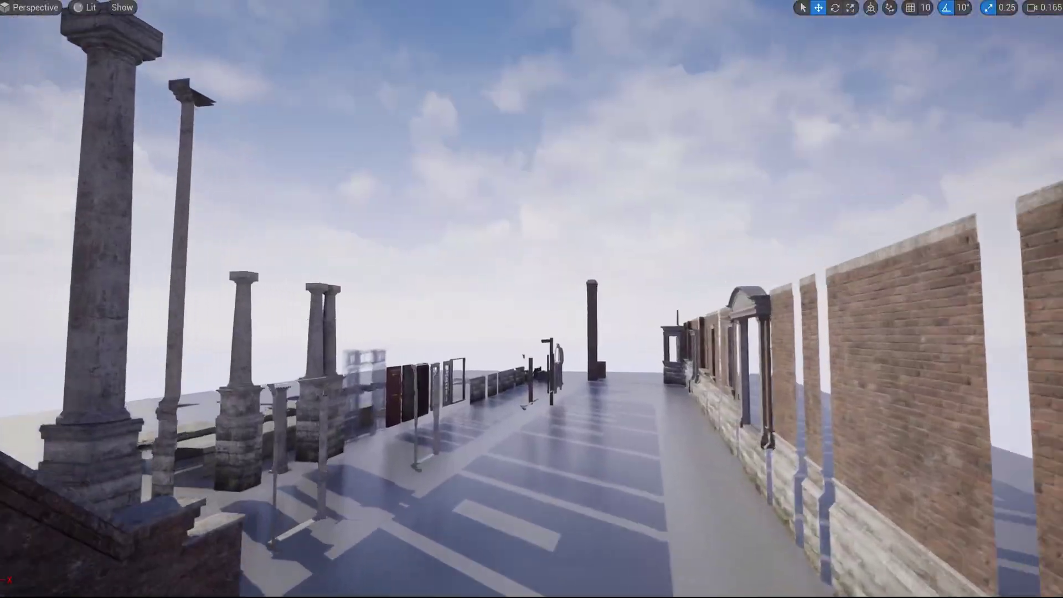
Survey the mansion's modular columns, walls, doors and windows in the Overview level, and leave immersive mode.
key("w")
right_click_drag(531, 299, 488, 301)
scroll(531, 299, "down", 1)
key("s")
scroll(531, 299, "down", 1)
right_click_drag(720, 302, 693, 318)
key("s")
key("d")
right_click_drag(455, 280, 454, 280)
key("F11")
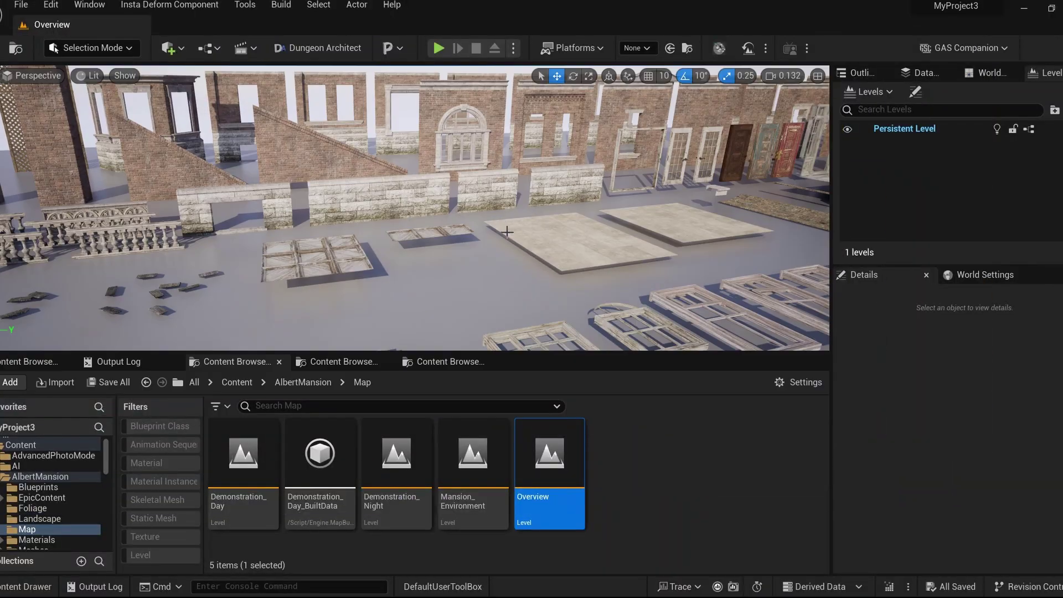
Select the SM_Wall_F2_01d arched-window wall, check its material elements and focus the view on it.
left_click(428, 134)
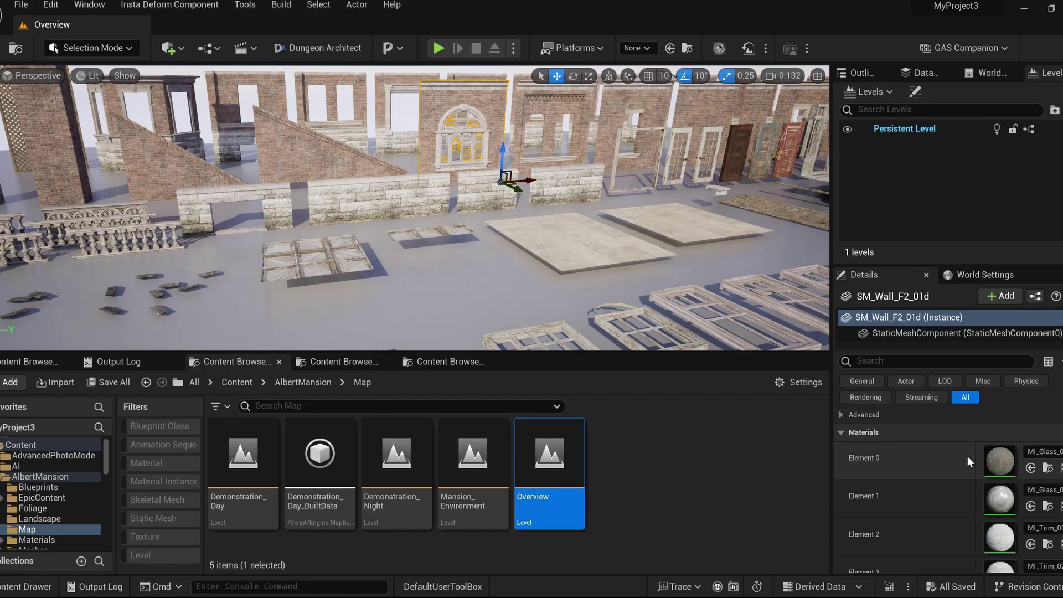
scroll(992, 450, "down", 2)
key("f")
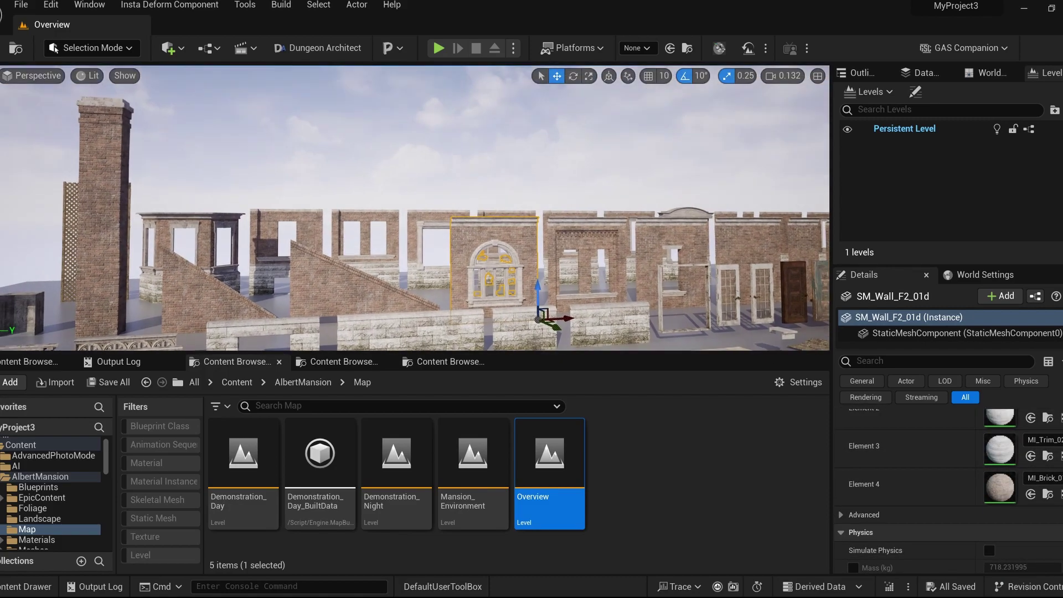
Select the triangular brick wall piece and open its MI_Brick_01a material instance in a floating window.
left_click(375, 288)
scroll(975, 433, "up", 4)
double_click(997, 525)
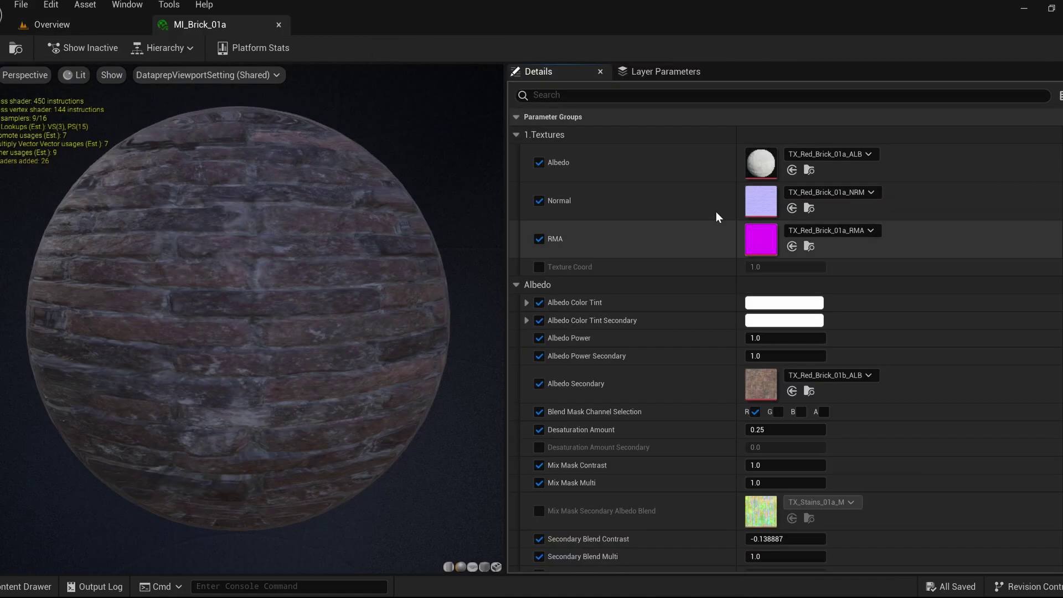
left_click_drag(234, 24, 539, 143)
Try a pale blue Albedo Color Tint at different brightness levels on the brick material, and cancel it.
scroll(894, 334, "down", 3)
scroll(914, 343, "down", 1)
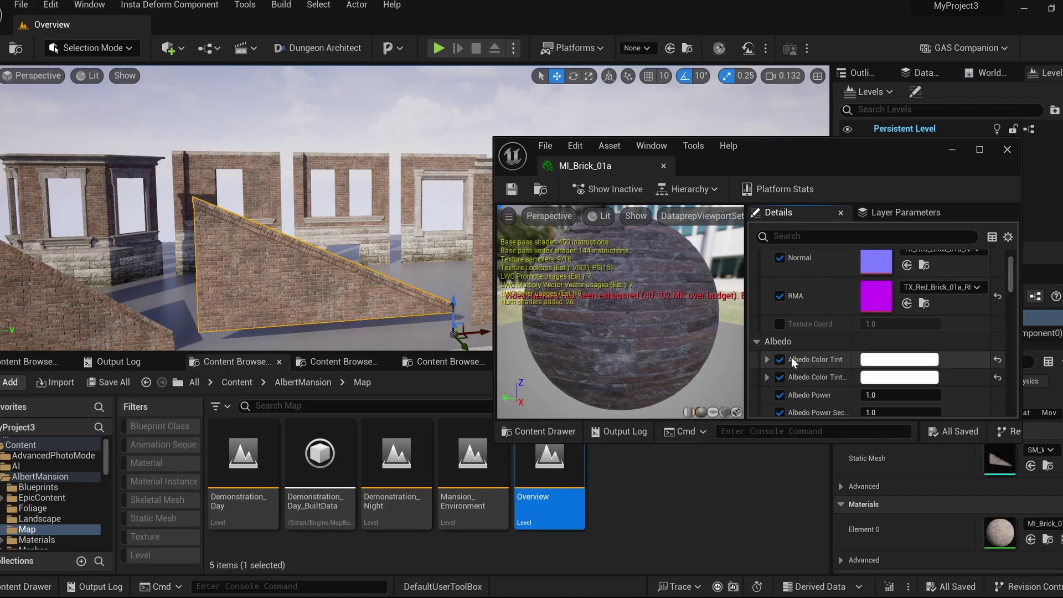
left_click(886, 361)
left_click_drag(698, 350, 661, 361)
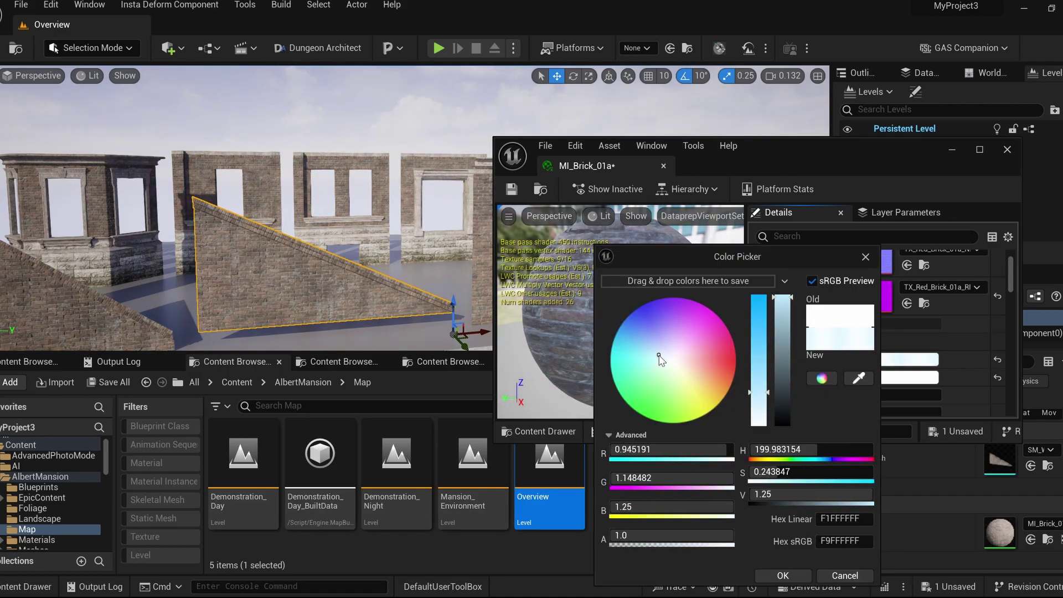
left_click_drag(781, 328, 774, 398)
left_click(842, 576)
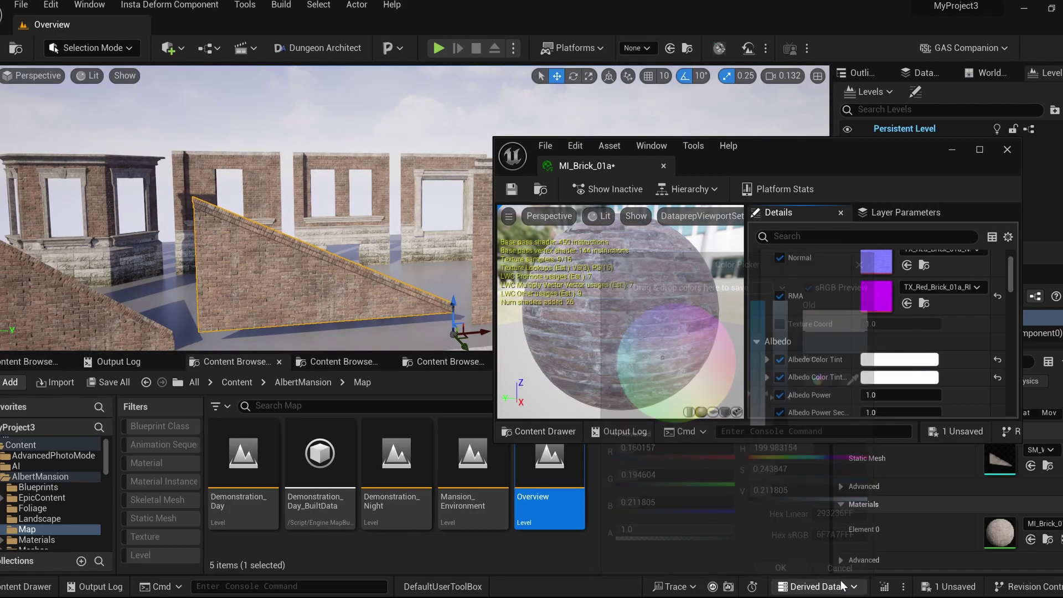
Try a saturated green Albedo Color Tint Secondary on the brick material, and cancel it.
left_click(913, 378)
mouse_move(702, 363)
left_mouse_down()
mouse_move(720, 354)
mouse_move(631, 400)
left_mouse_up()
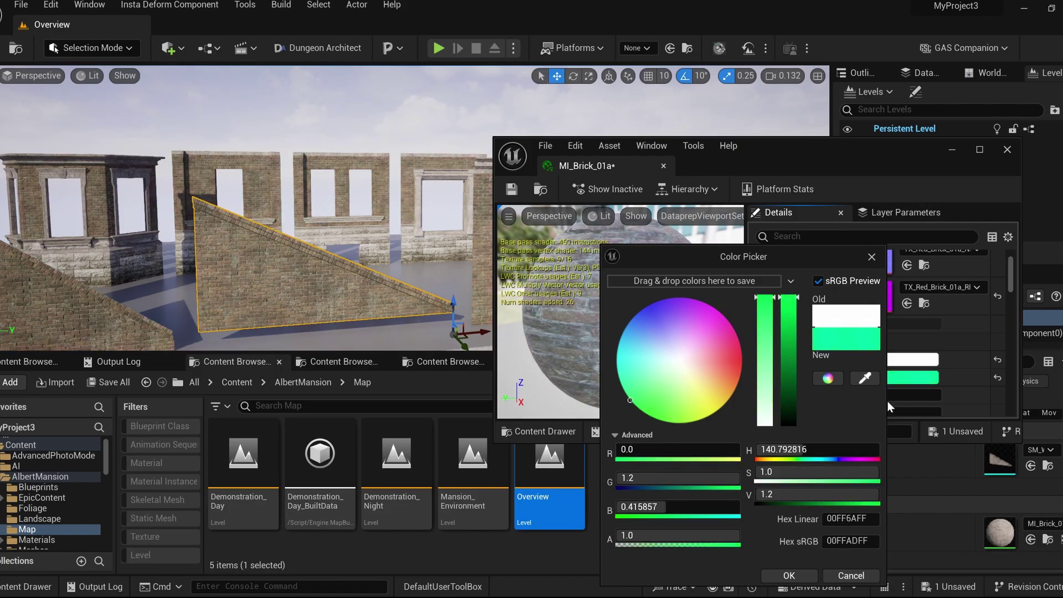
left_click(849, 574)
Try an Albedo Power of 1.286171 and an Albedo Power Secondary of 0.438787, undoing each change.
scroll(889, 358, "down", 2)
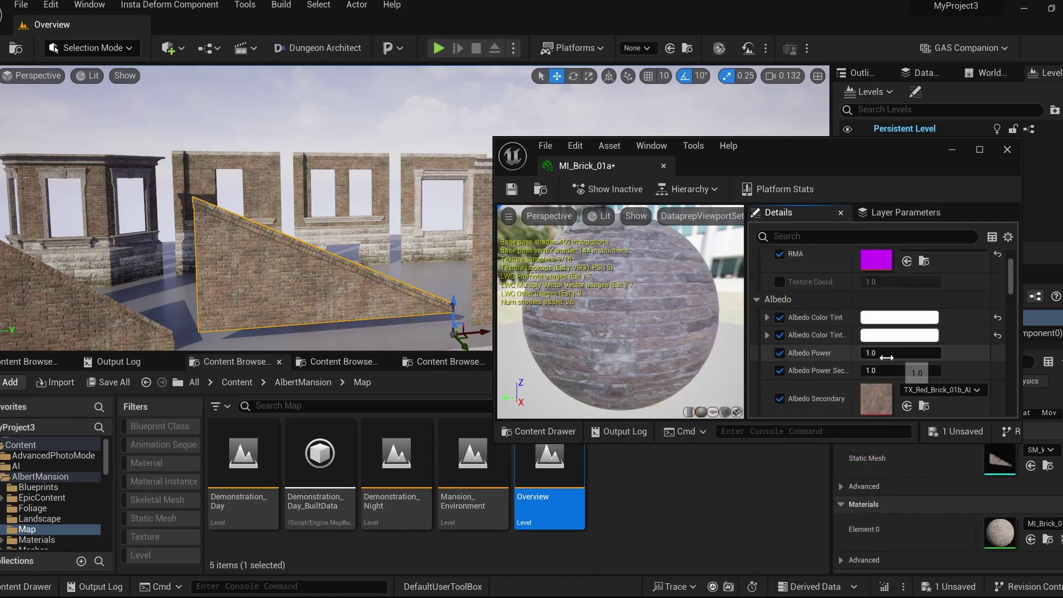
left_click_drag(872, 356, 917, 365)
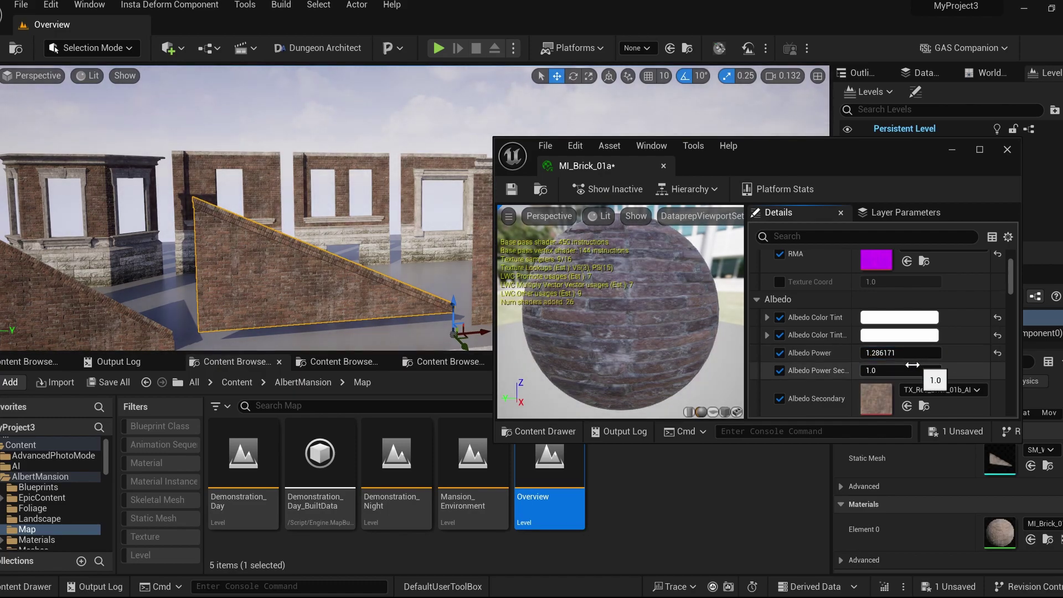
key("ctrl+z")
left_click_drag(914, 370, 886, 371)
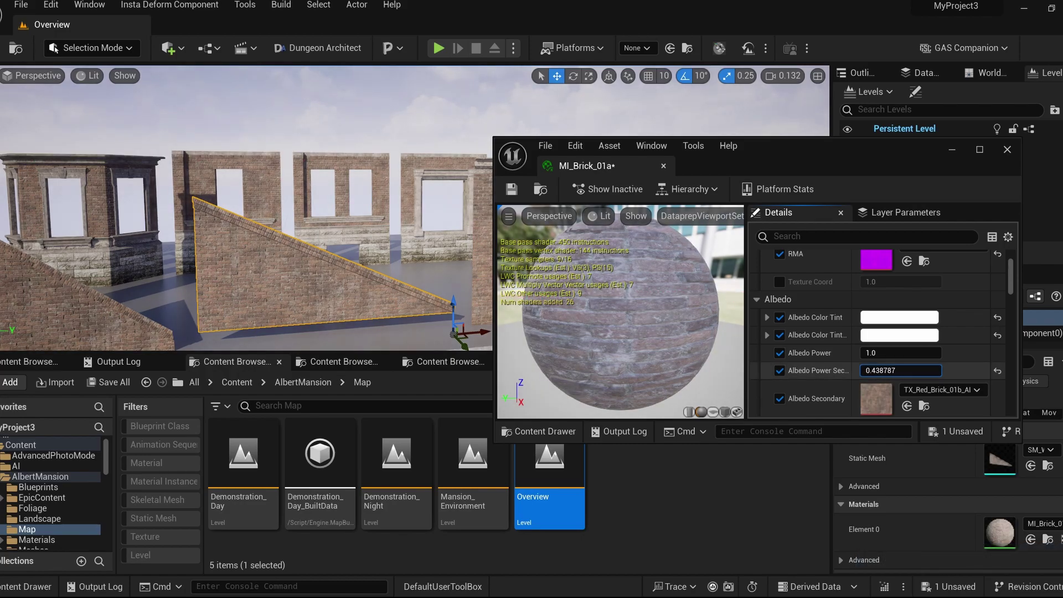
key("ctrl+z")
Set the brick material's Desaturation Amount to 0.0.
scroll(911, 359, "down", 3)
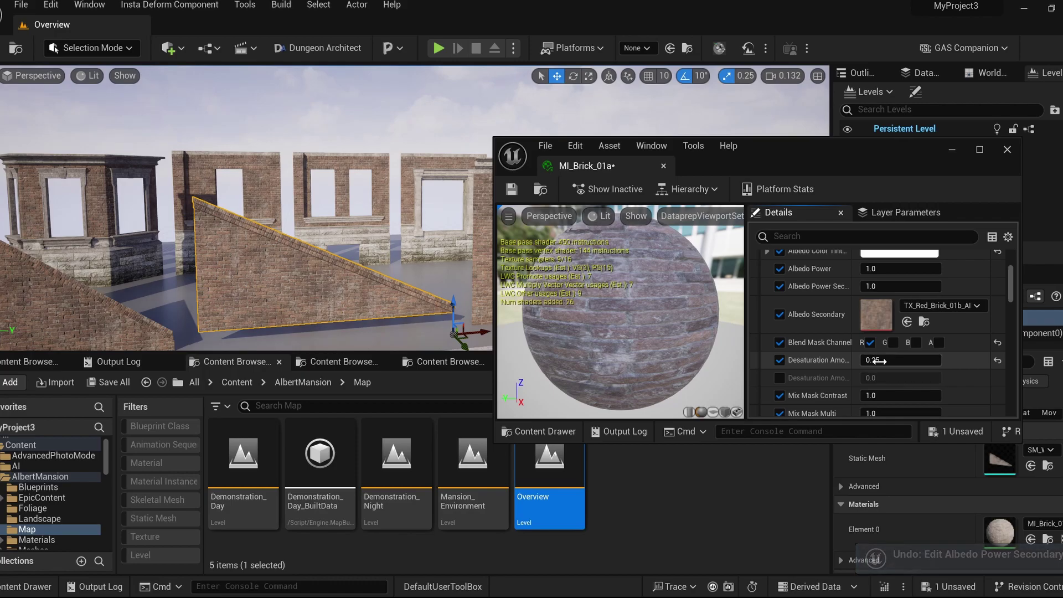
scroll(896, 368, "down", 1)
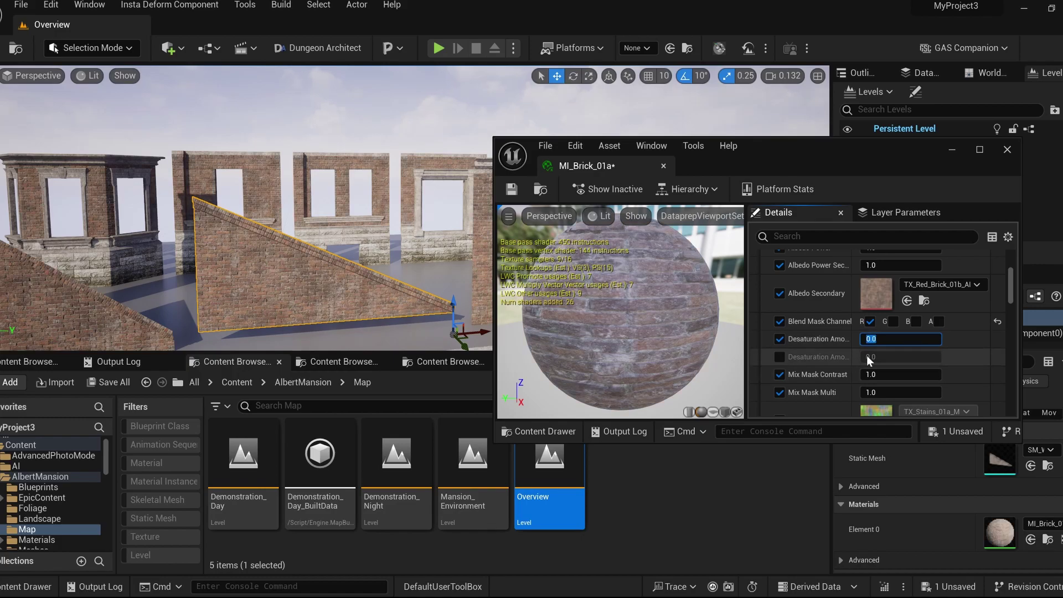
key("ctrl+z")
key("ctrl+z")
Try a Mix Mask Contrast of 10.836282 and a different Mix Mask Multi, undoing both changes.
scroll(855, 380, "down", 1)
left_click_drag(880, 359, 875, 359)
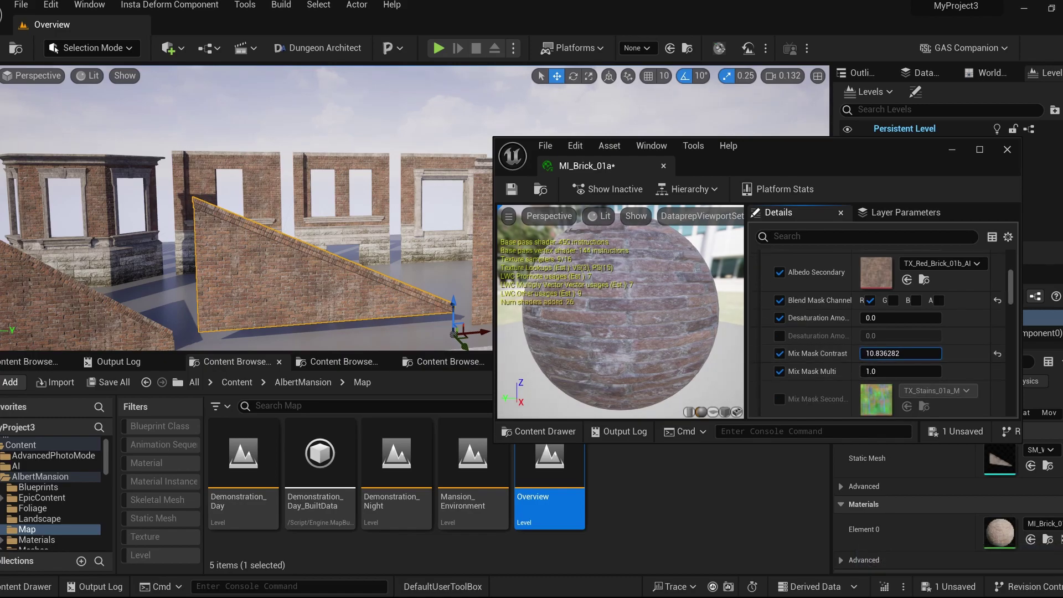
key("ctrl+z")
scroll(875, 352, "down", 1)
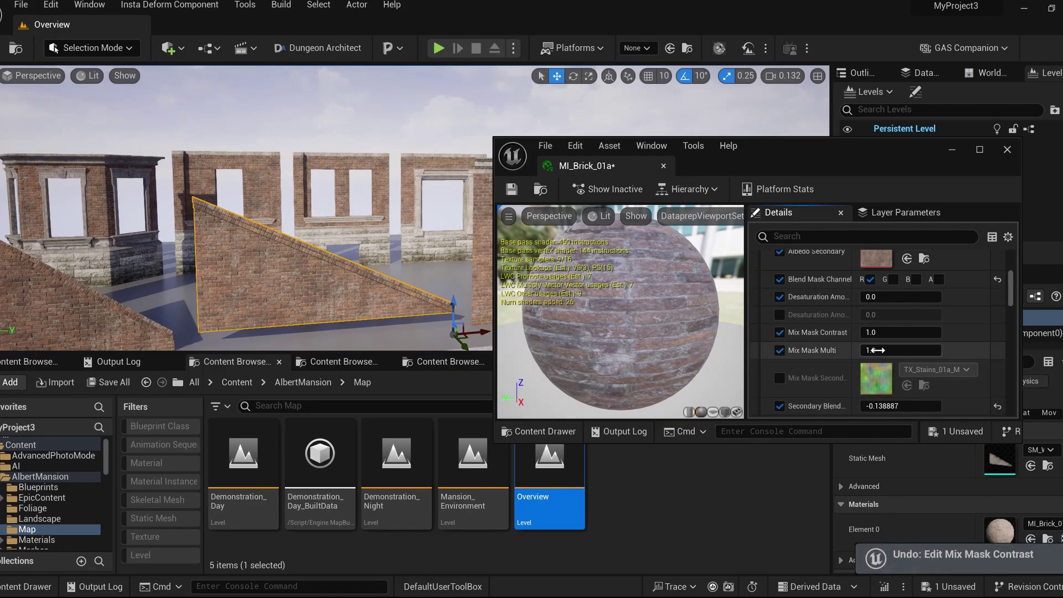
scroll(818, 349, "down", 2)
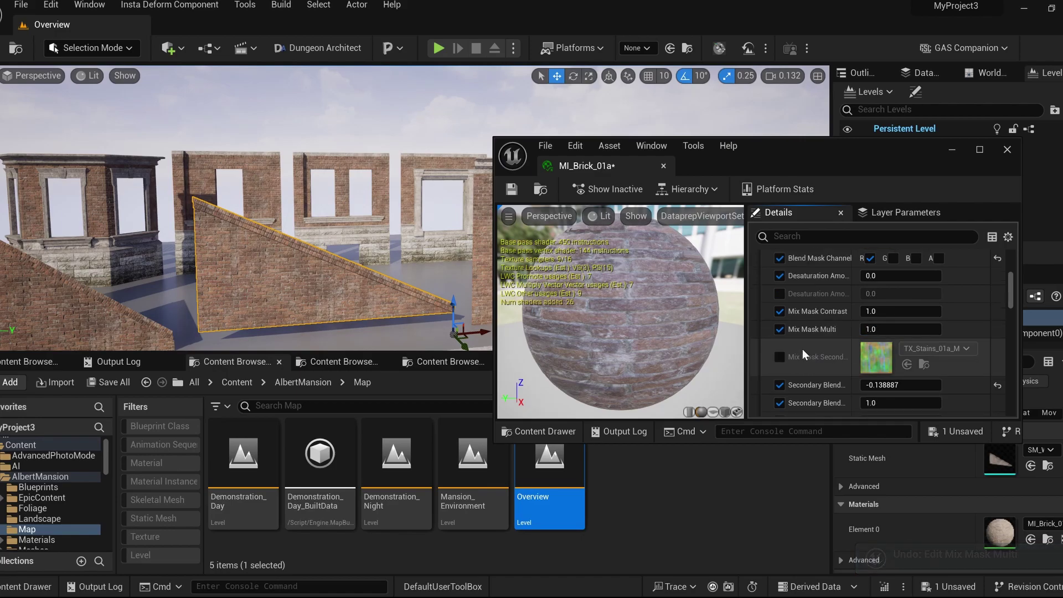
Adjust the brick's Directional Dirt, leaving the second blend value at 0.496179 and Dirt Directional Roughness Multi at 2.039685.
scroll(802, 348, "down", 3)
left_click_drag(897, 337, 906, 338)
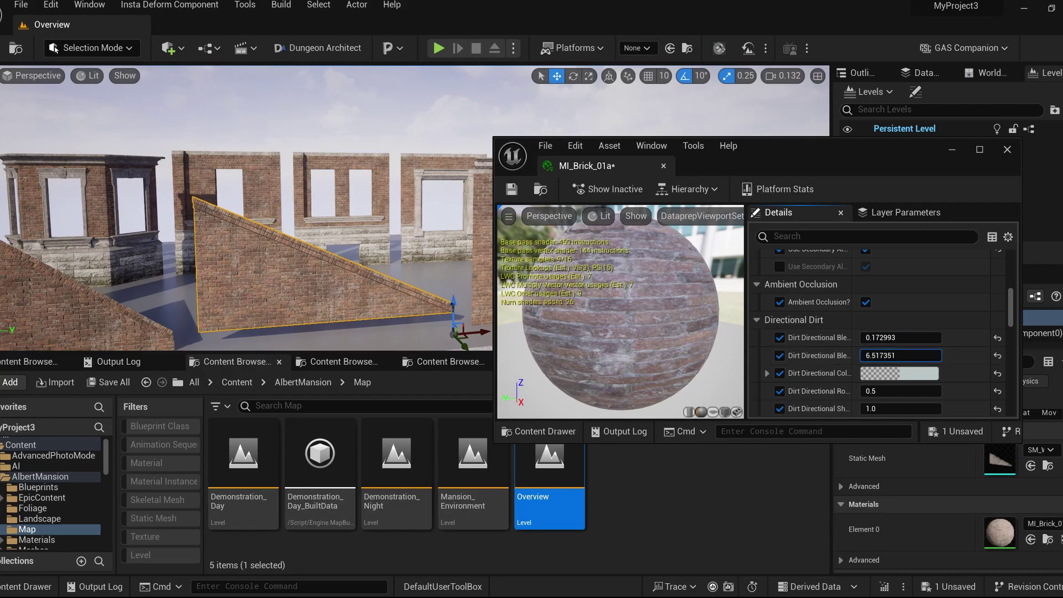
scroll(936, 378, "down", 2)
mouse_move(893, 349)
left_mouse_down()
mouse_move(880, 349)
mouse_move(891, 365)
left_mouse_up()
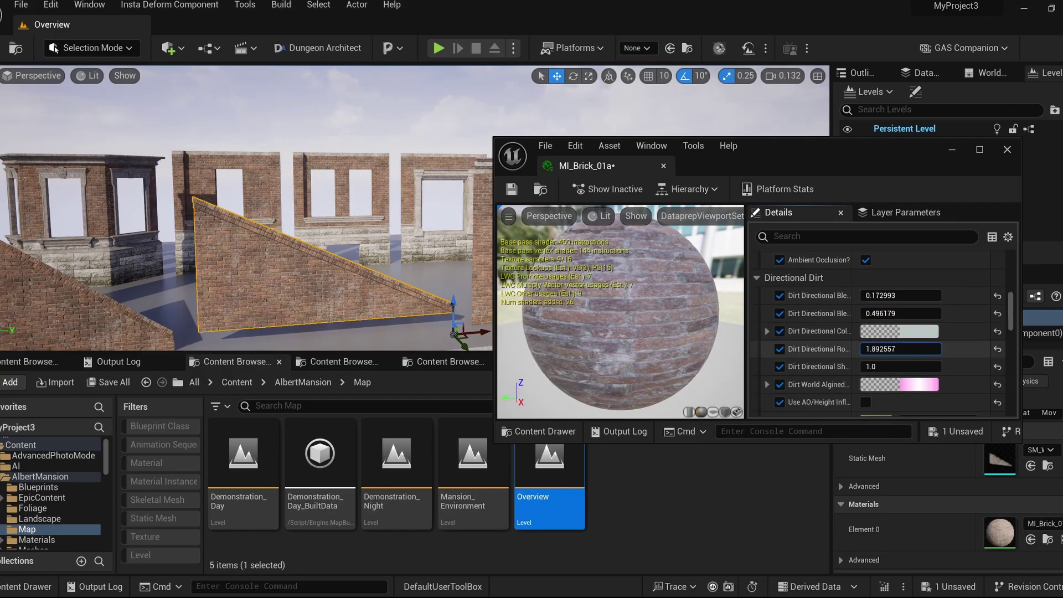
left_click_drag(887, 348, 875, 348)
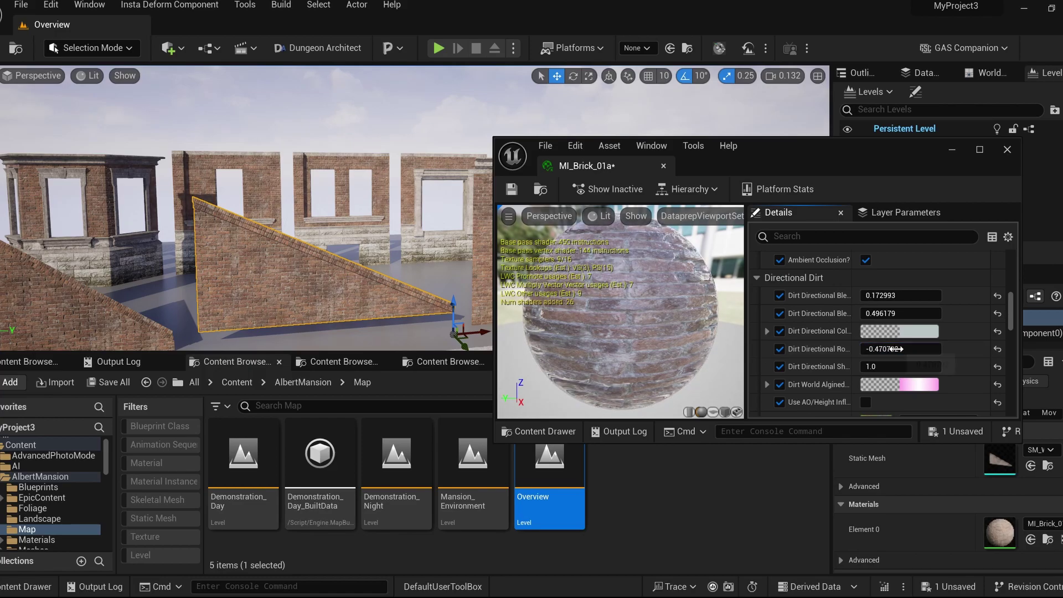
key("ctrl+z")
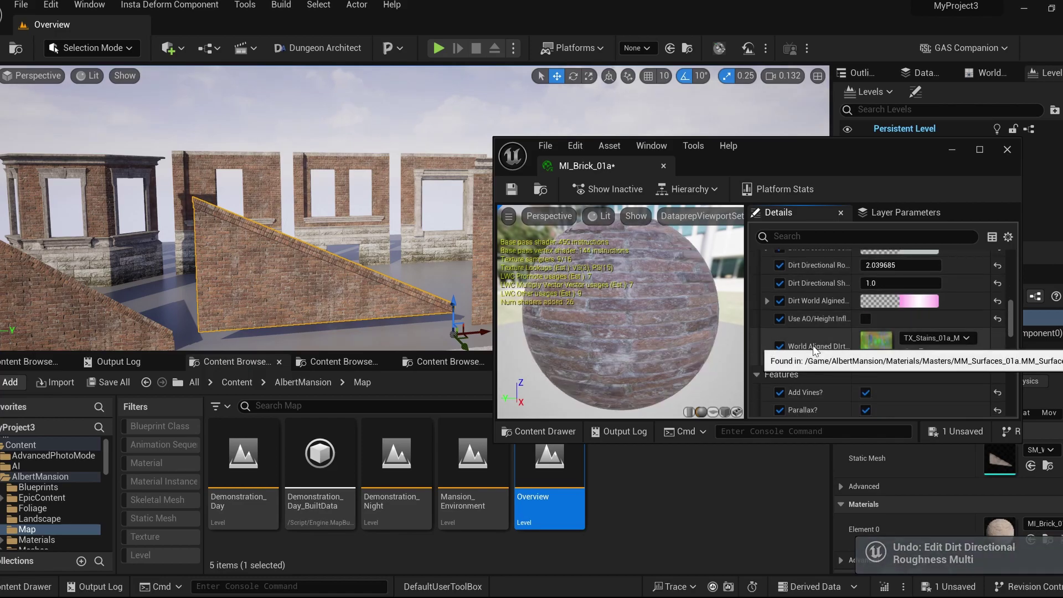
scroll(847, 354, "down", 1)
right_click_drag(344, 291, 343, 288)
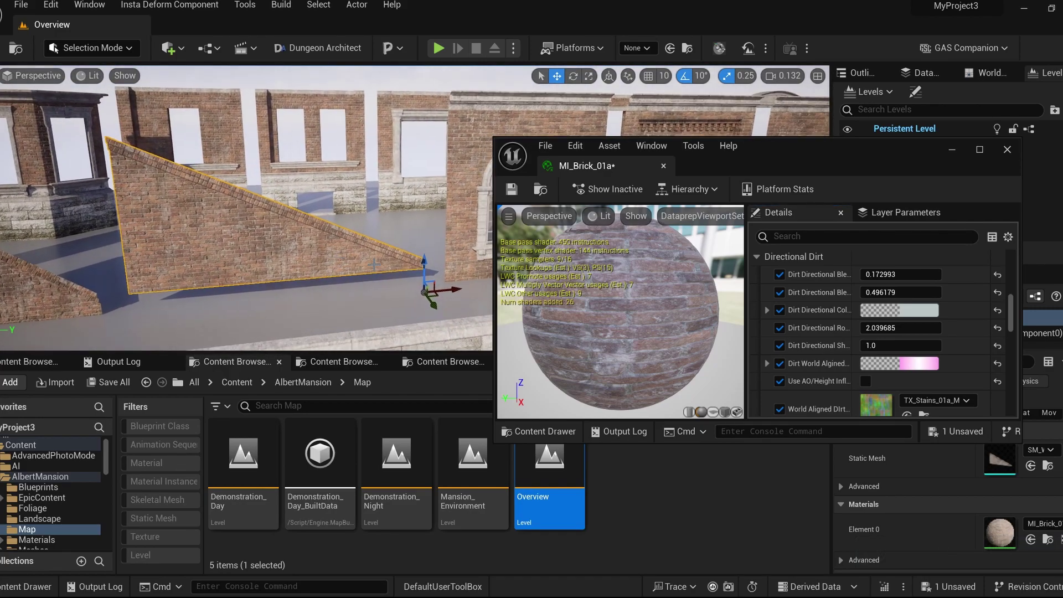
Try moving the sloped brick wall a short distance sideways, undoing the move.
left_click_drag(453, 289, 437, 287)
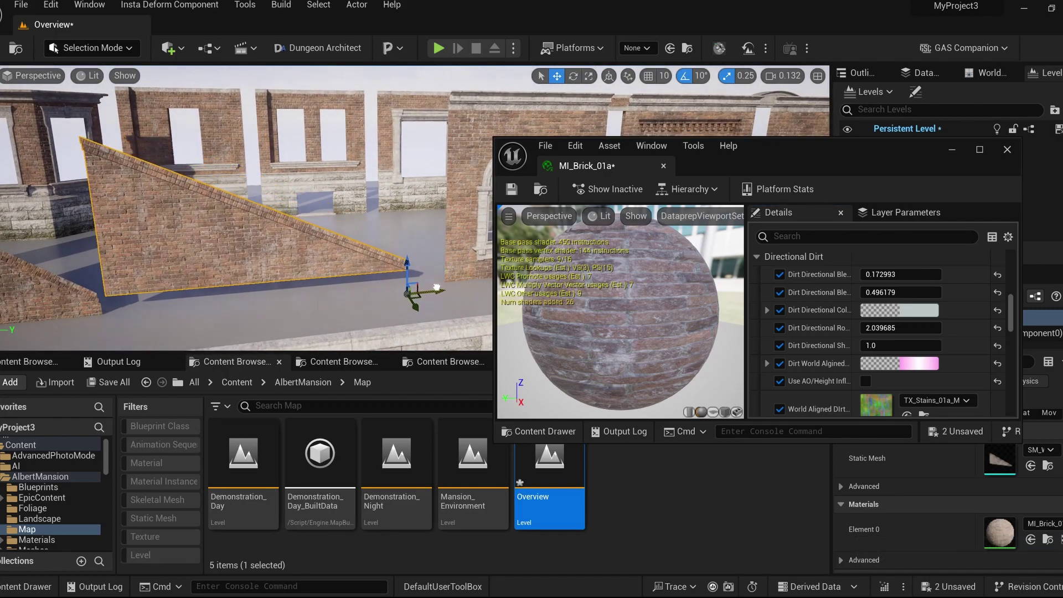
key("ctrl+z")
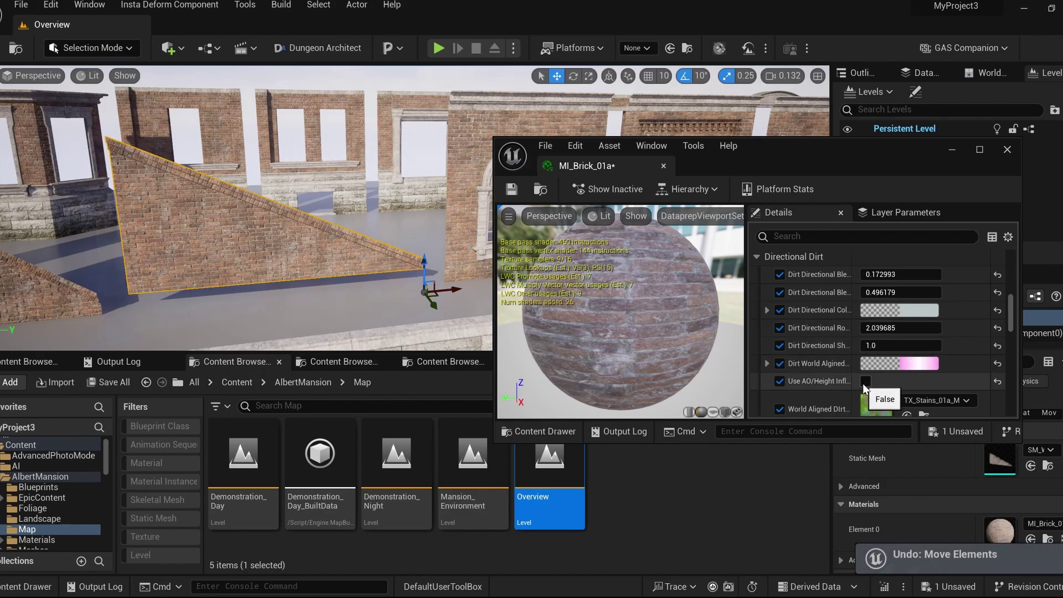
Review the brick material's Directional Dirt and Features parameters.
scroll(853, 368, "down", 3)
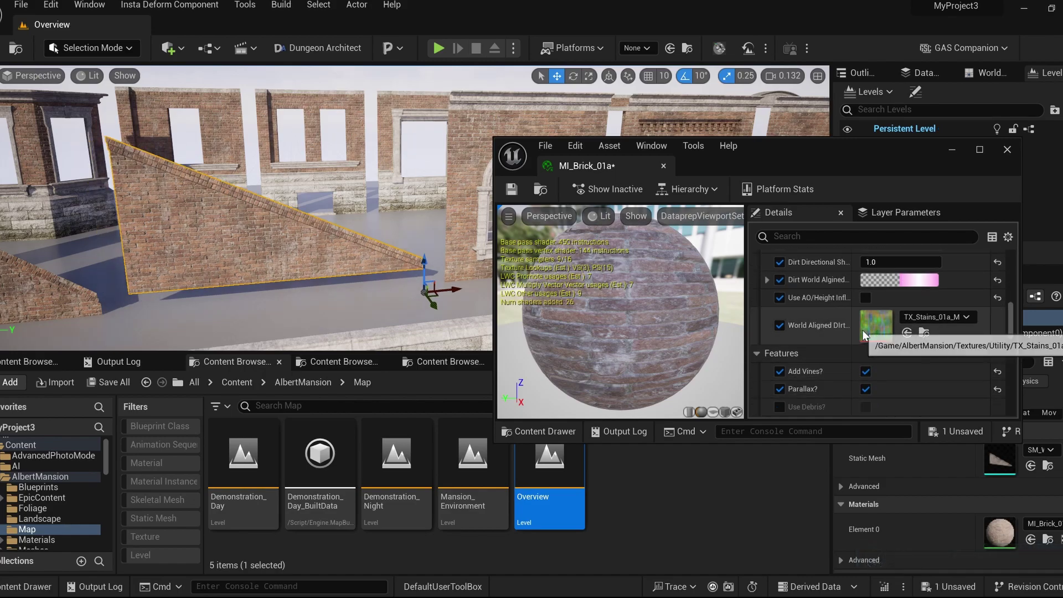
scroll(865, 332, "down", 4)
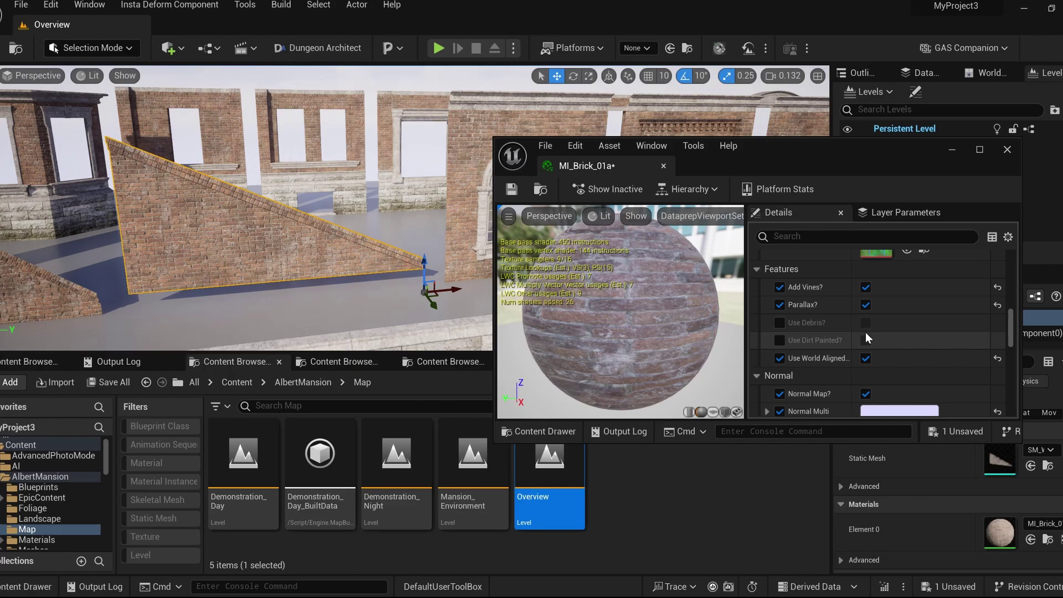
scroll(866, 332, "up", 4)
scroll(862, 316, "up", 2)
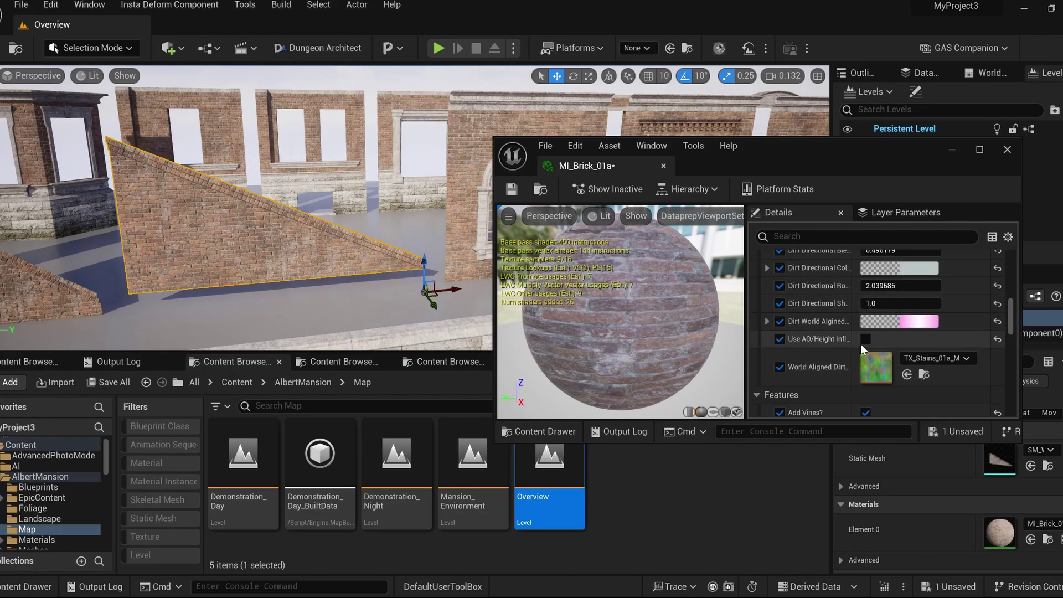
scroll(848, 340, "up", 3)
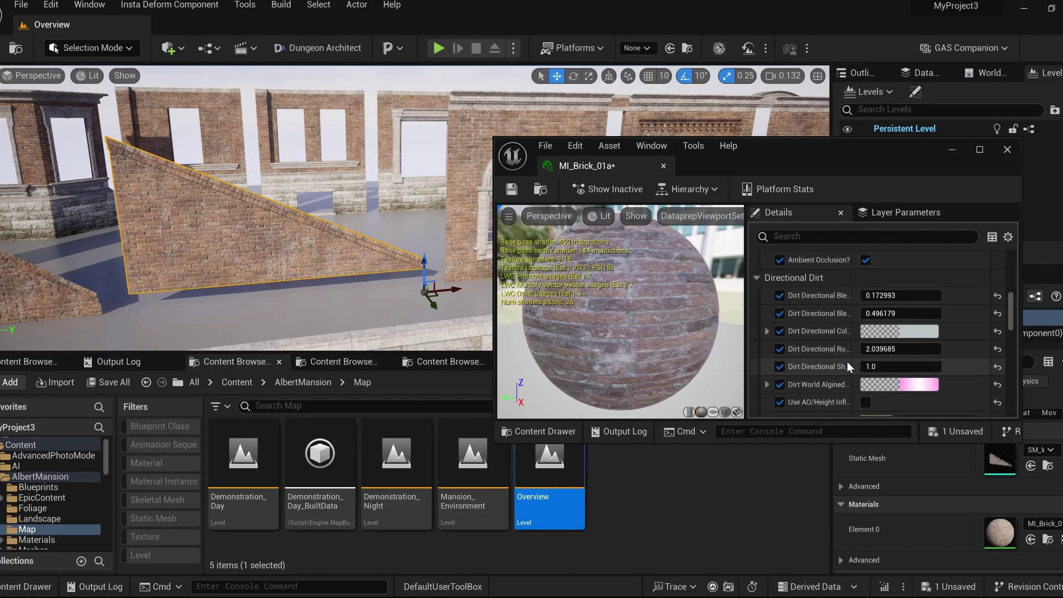
scroll(847, 366, "down", 7)
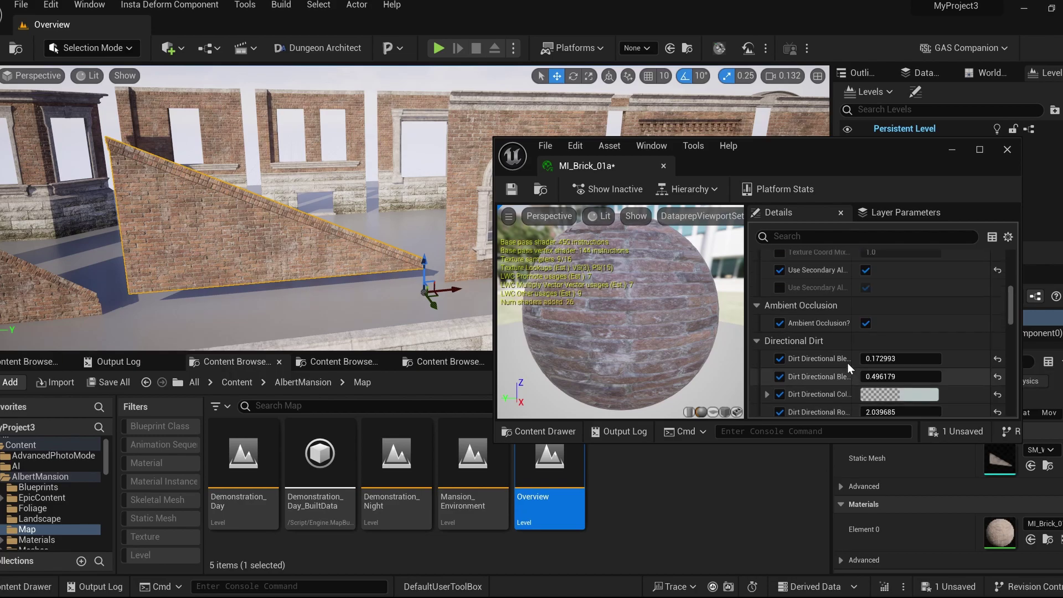
scroll(848, 363, "down", 4)
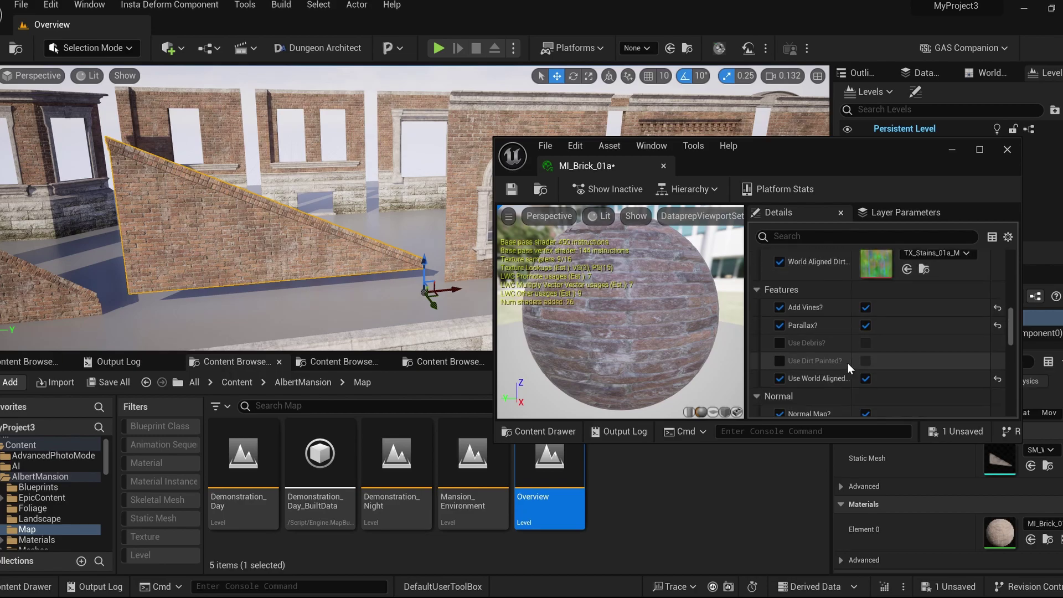
Try moving the sloped brick wall again, undoing the changes.
right_click_drag(424, 264, 479, 264)
left_click_drag(393, 290, 492, 273)
key("ctrl+z")
key("ctrl+z")
Try a different Vines Tint colour on the brick material and cancel the change.
scroll(850, 344, "down", 5)
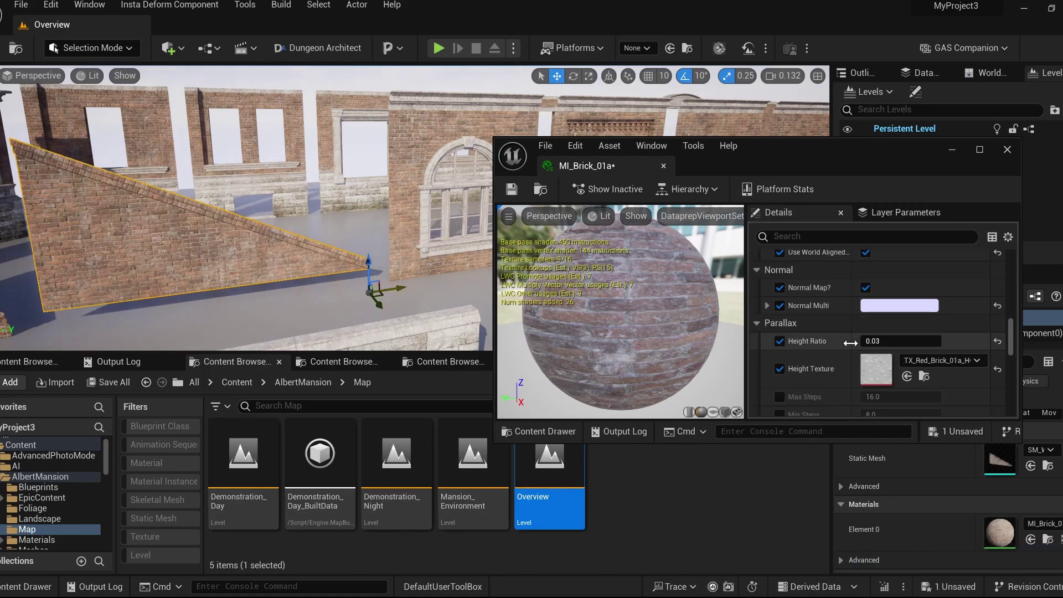
scroll(851, 344, "down", 10)
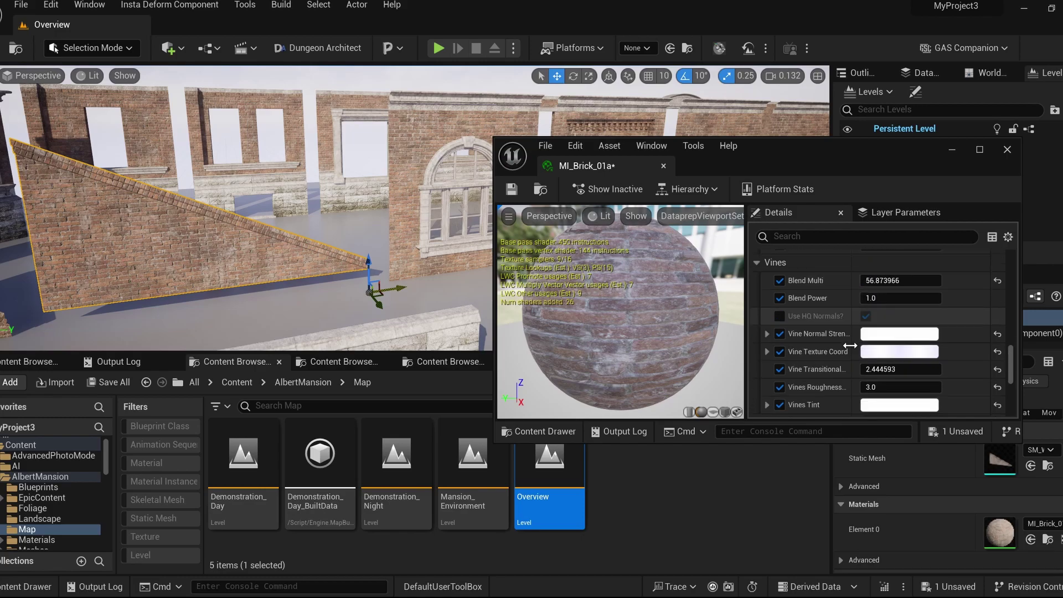
scroll(850, 346, "up", 1)
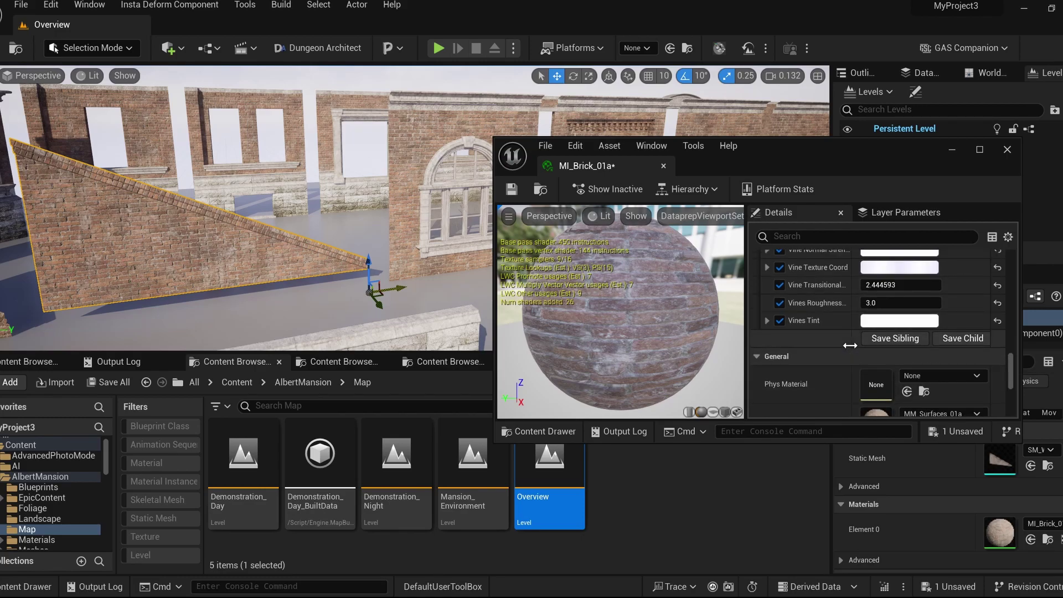
scroll(850, 346, "up", 3)
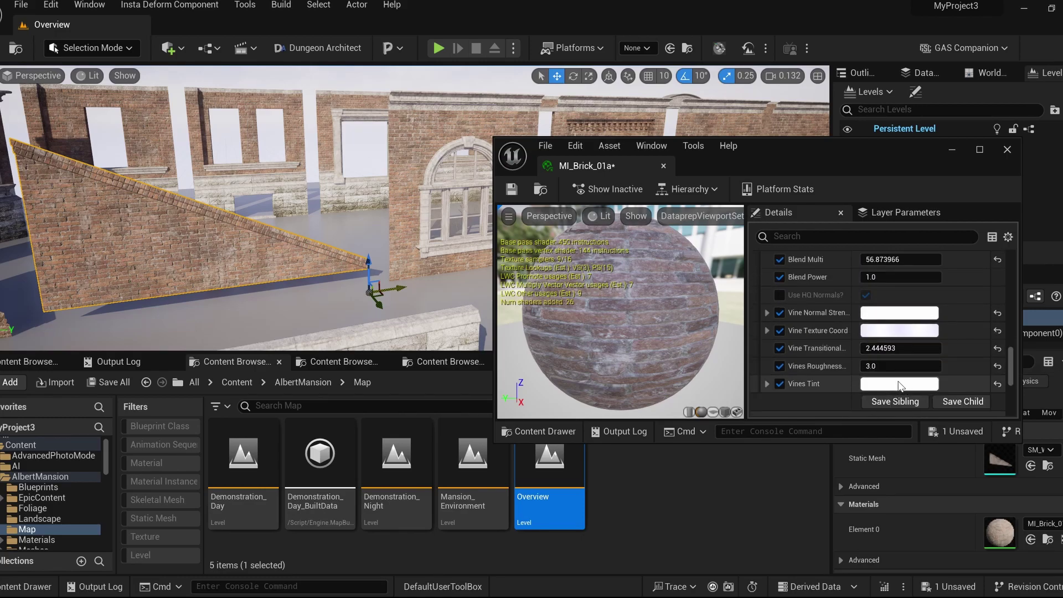
scroll(899, 386, "up", 1)
left_click(890, 408)
left_click(729, 360)
left_click_drag(732, 360, 680, 368)
left_click(855, 574)
Set the Vines Blend Power to -33.472076 and inspect the brick wall up close.
scroll(909, 369, "up", 1)
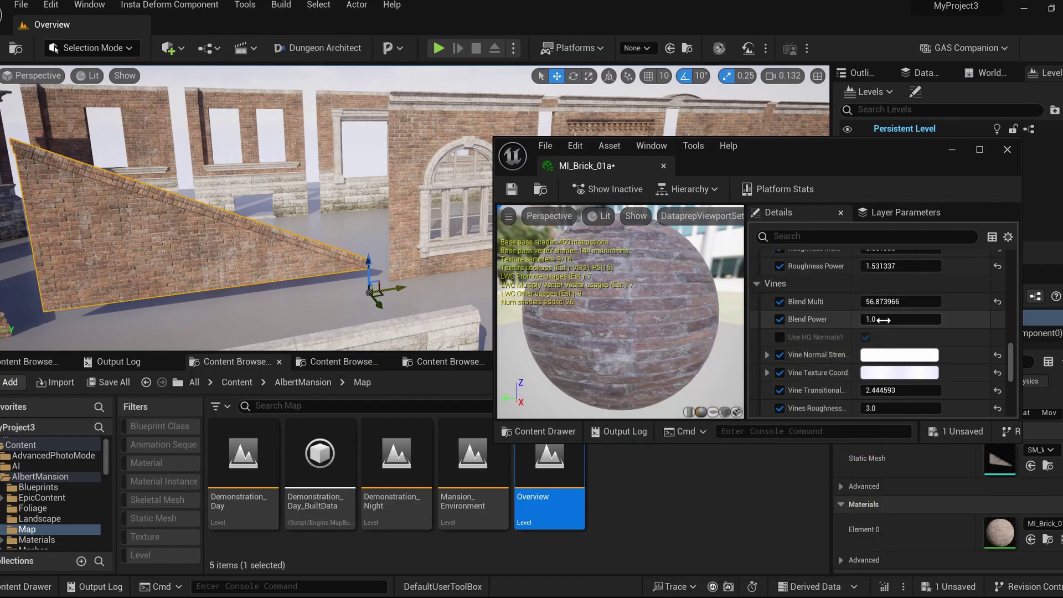
left_click_drag(875, 320, 868, 320)
right_click_drag(432, 287, 321, 282)
key("w")
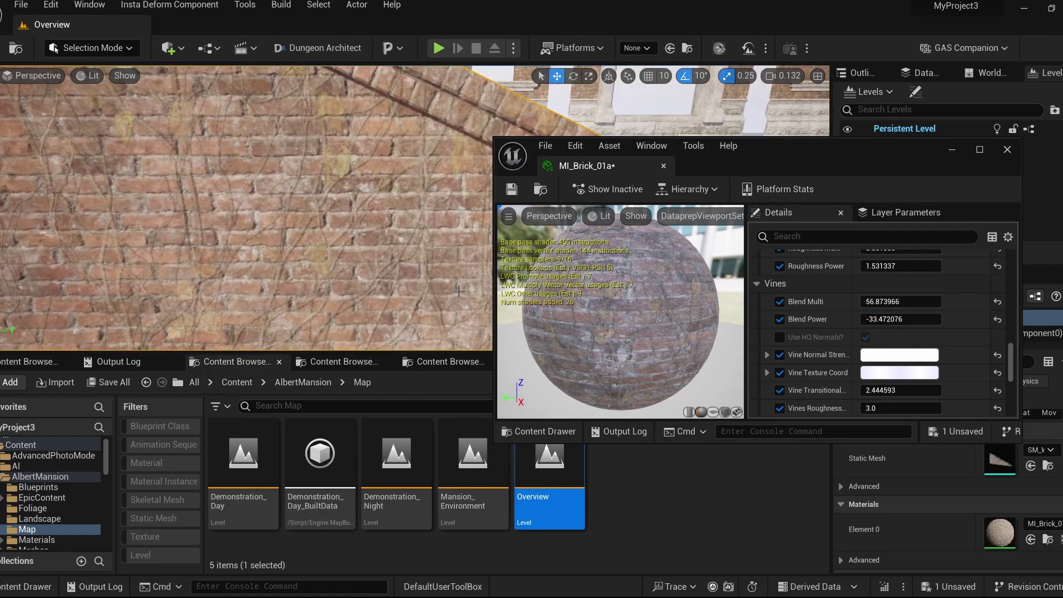
Try a different Vine Normal Strength colour and cancel the change.
scroll(847, 334, "down", 1)
left_click(900, 332)
mouse_move(685, 359)
left_mouse_down()
mouse_move(647, 331)
mouse_move(613, 385)
left_mouse_up()
left_click(858, 578)
Try a light green Vines Tint with hue 115.640953 and saturation 0.385151, cancelling the change.
scroll(880, 370, "down", 2)
left_click(909, 363)
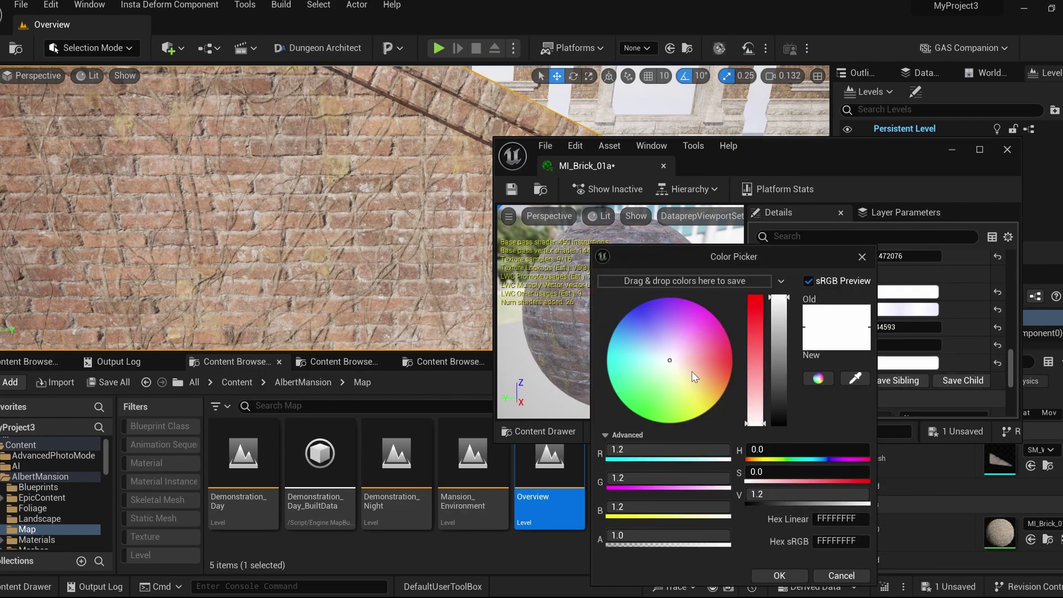
left_click(659, 382)
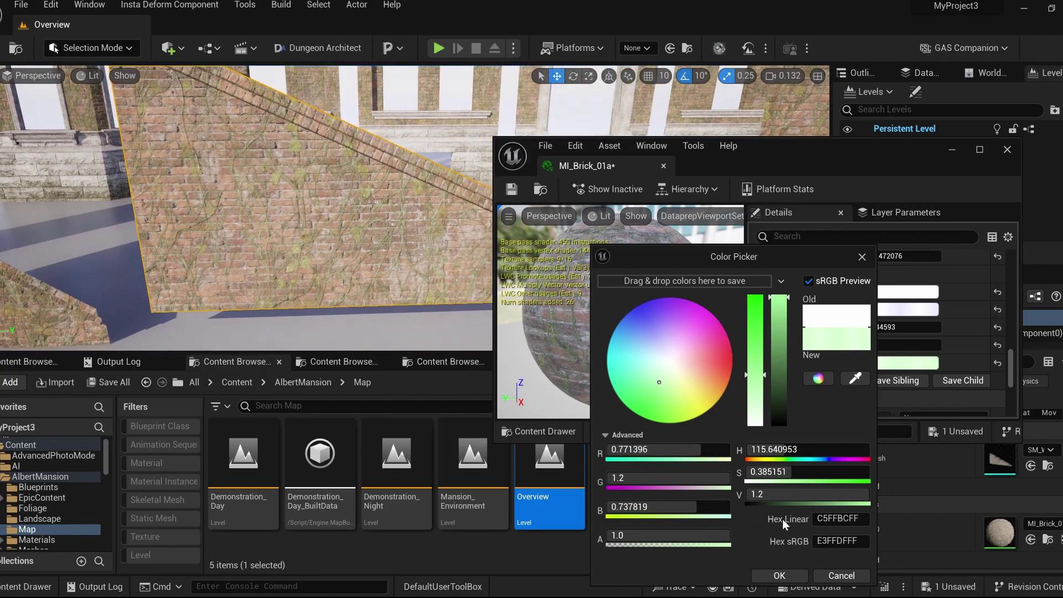
left_click(851, 577)
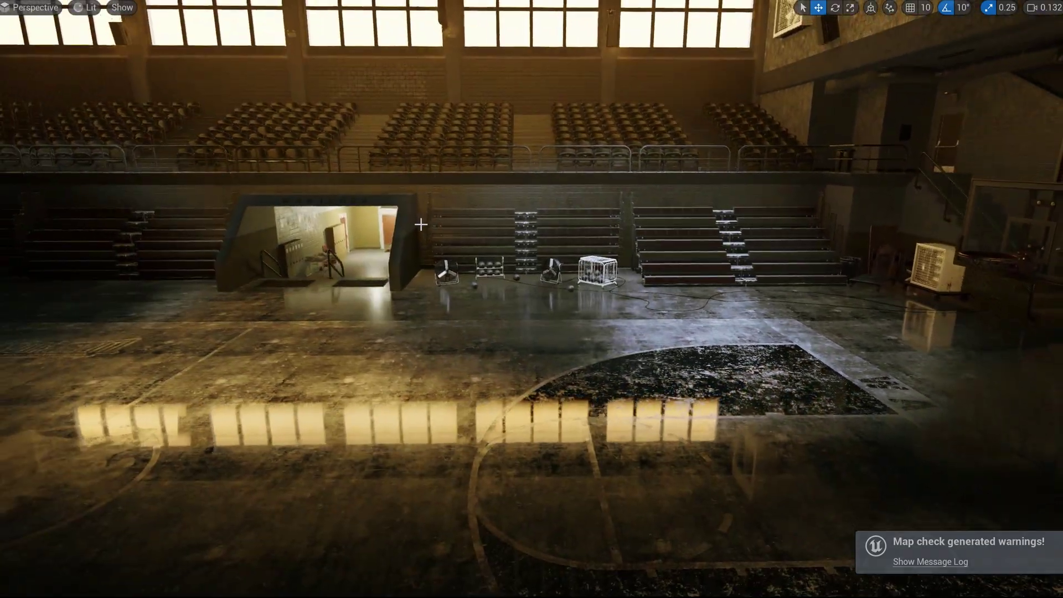
Select the DekogonGym_Day level's DirectionalLight by filtering the actors for "dire" and view its light settings.
key("F11")
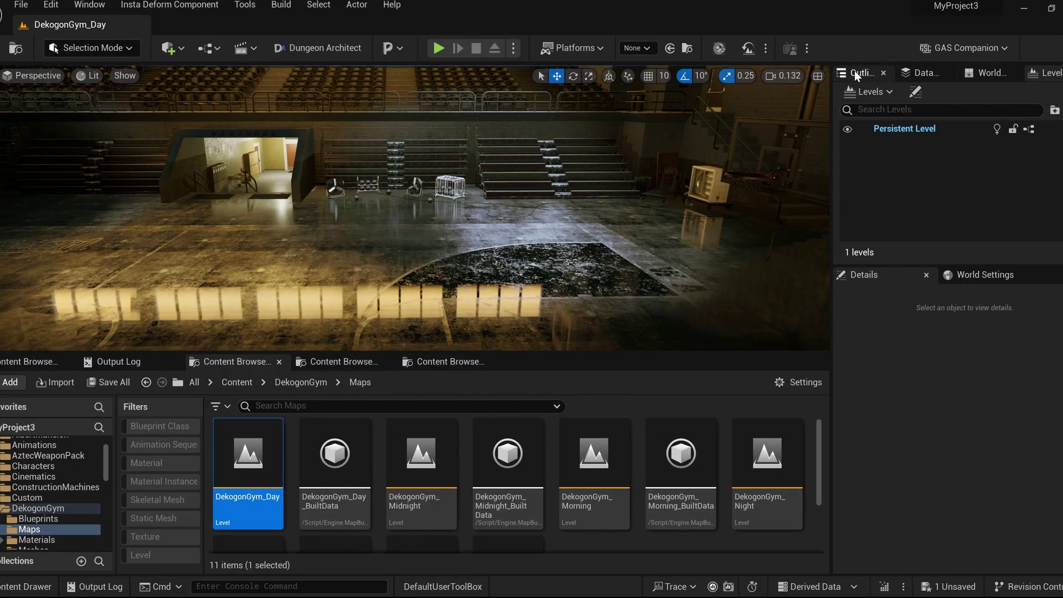
left_click(856, 73)
type("dire")
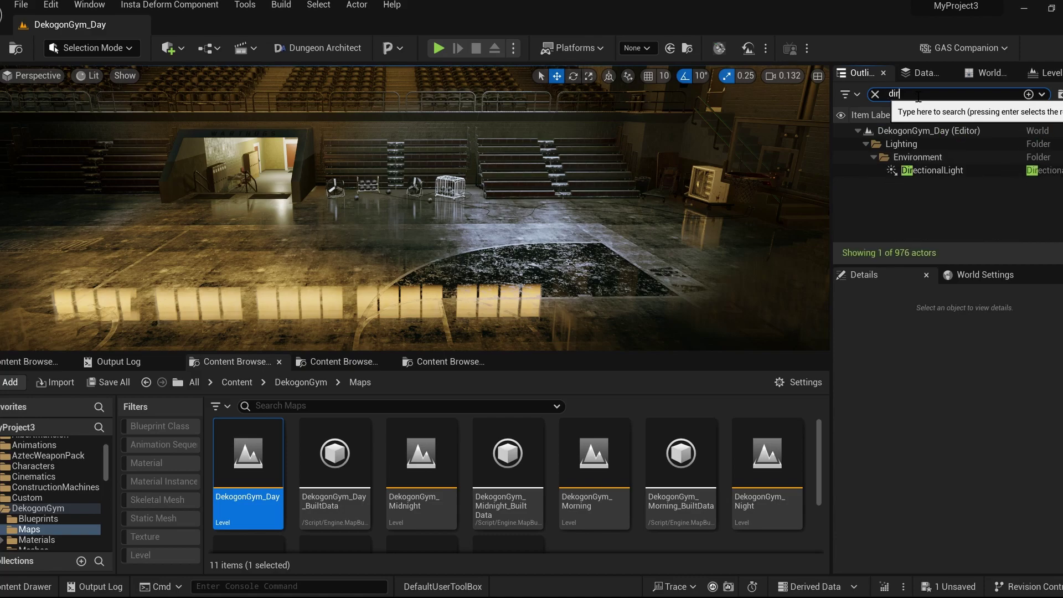
left_click(951, 174)
scroll(935, 456, "up", 1)
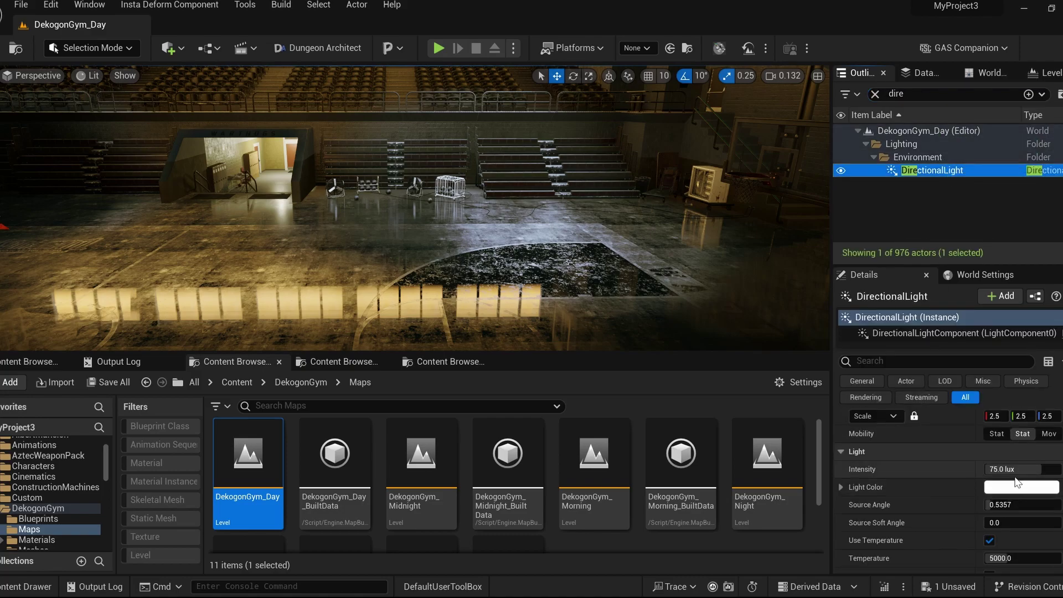
Find the PostProcessVolume with "post", filter its properties for "compen", and increase Exposure Compensation to brighten the day level.
double_click(928, 95)
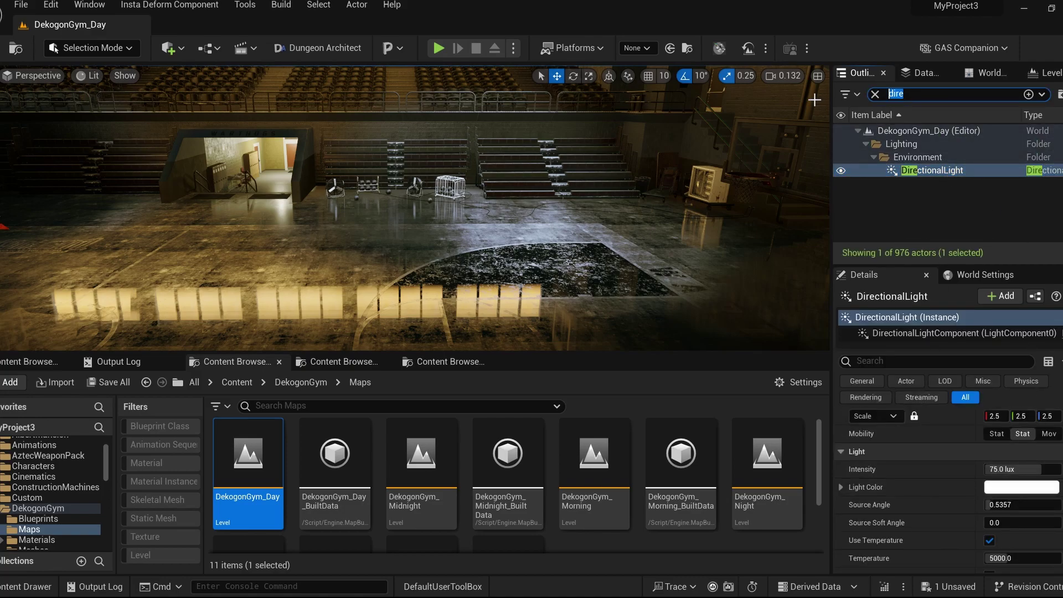
type("post")
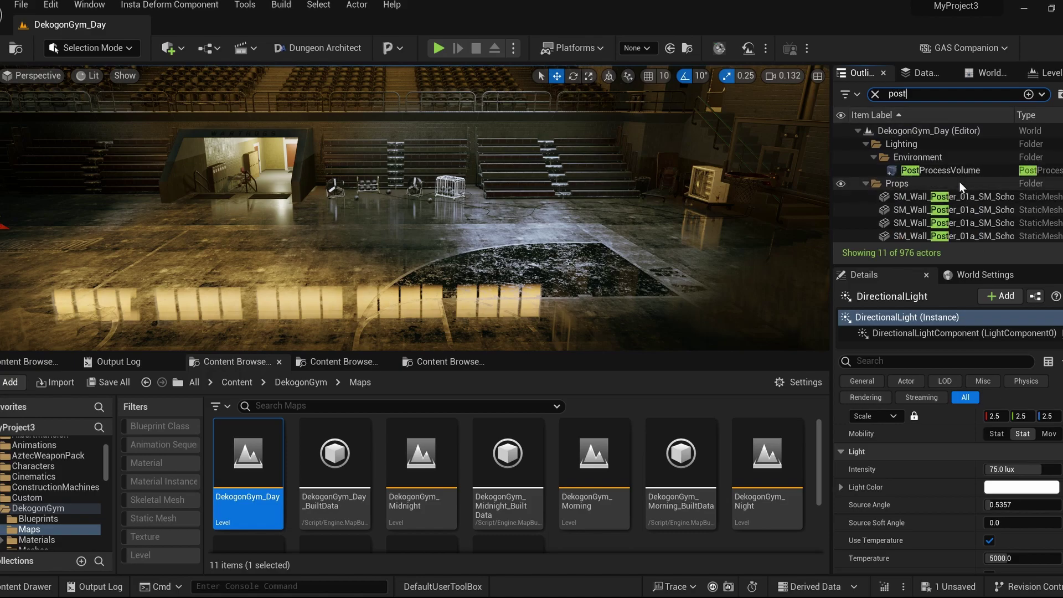
left_click(960, 170)
left_click(949, 360)
type("c")
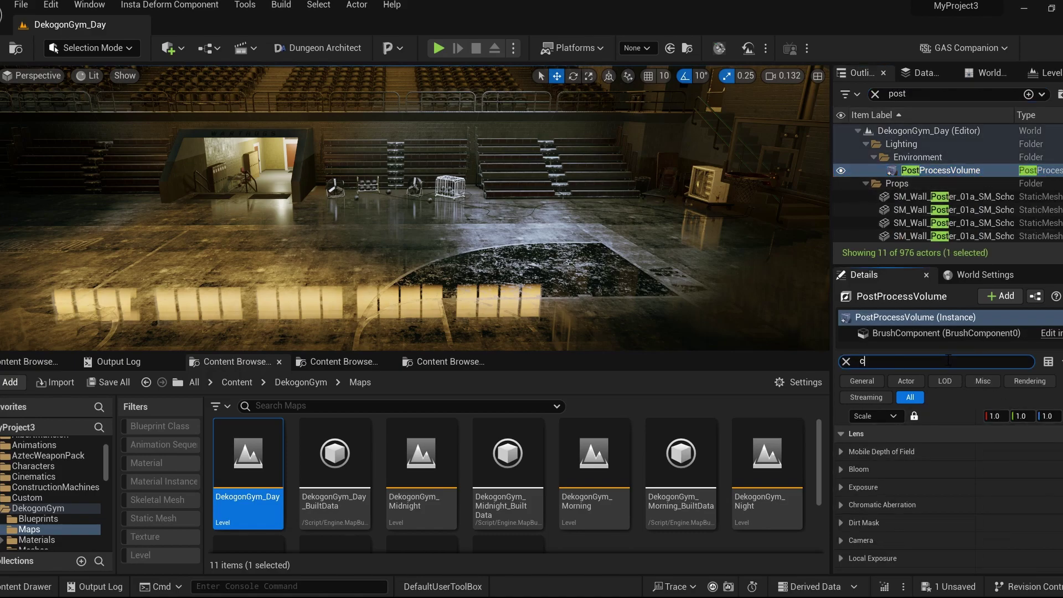
type("ompen")
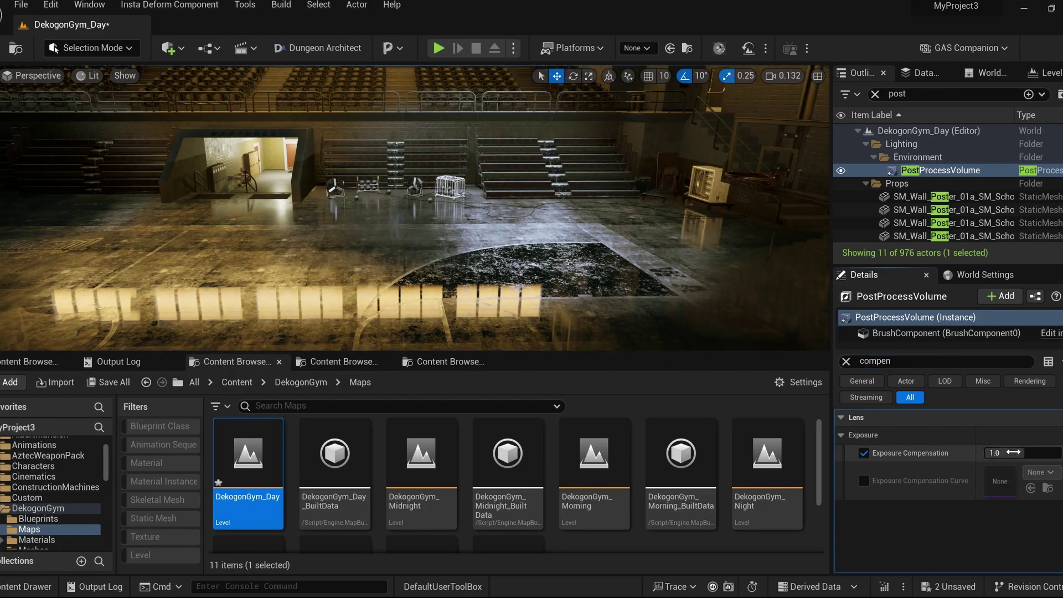
mouse_move(997, 453)
left_mouse_down()
mouse_move(1036, 453)
mouse_move(1004, 453)
mouse_move(1017, 453)
left_mouse_up()
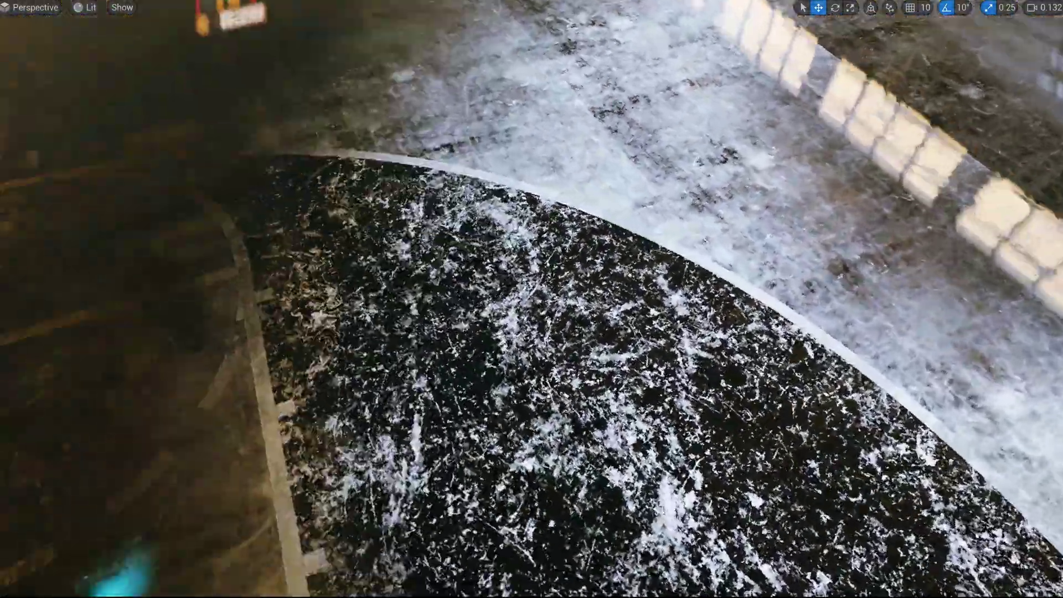
scroll(531, 299, "up", 2)
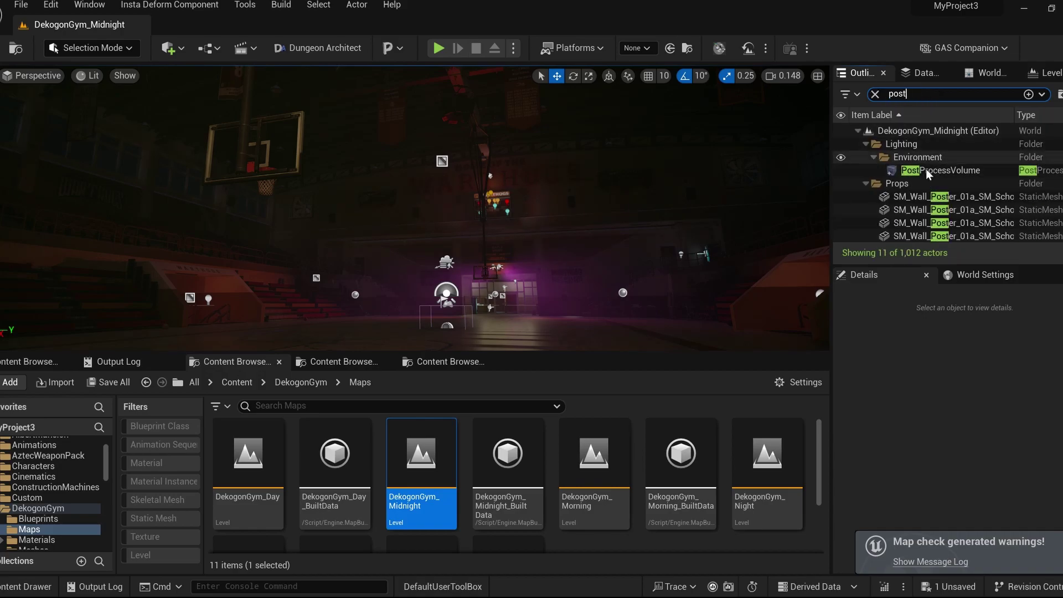
Select the DekogonGym_Midnight level's PostProcessVolume and increase its Exposure Compensation, checking the brightened gym.
double_click(925, 171)
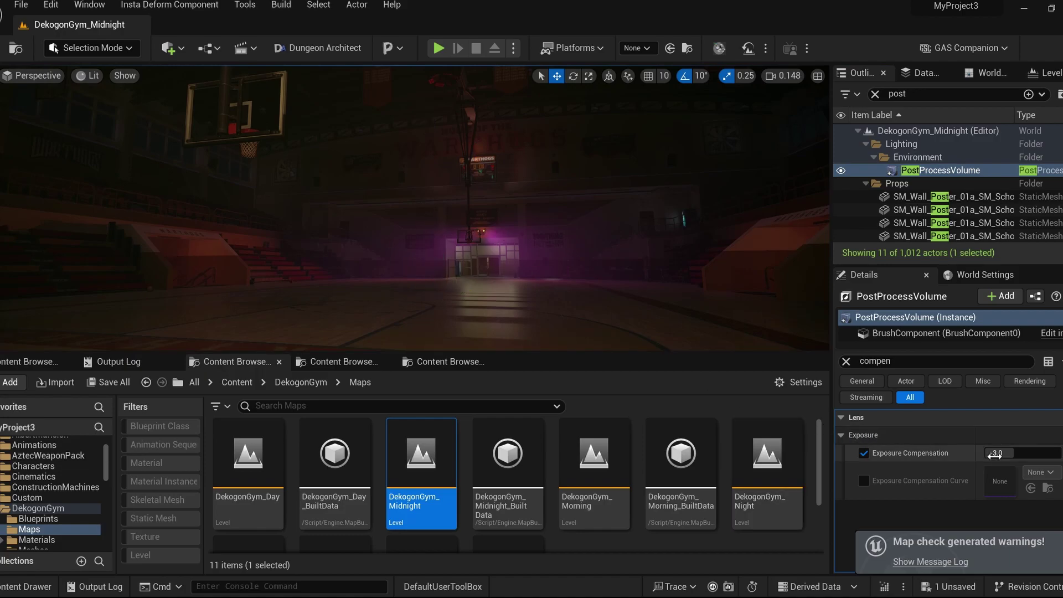
left_click_drag(999, 453, 1024, 453)
right_click_drag(414, 208, 210, 239)
right_click(451, 256)
mouse_move(367, 235)
right_mouse_down()
mouse_move(416, 246)
mouse_move(83, 232)
mouse_move(355, 234)
mouse_move(388, 216)
mouse_move(365, 177)
mouse_move(454, 249)
mouse_move(310, 216)
mouse_move(332, 232)
mouse_move(559, 206)
mouse_move(368, 235)
right_mouse_up()
Examine the midnight gym full screen, including its roof beams and the Warthogs wall lettering.
key("F11")
key("w")
scroll(532, 299, "up", 2)
scroll(531, 299, "down", 2)
key("w")
right_click_drag(295, 216, 294, 215)
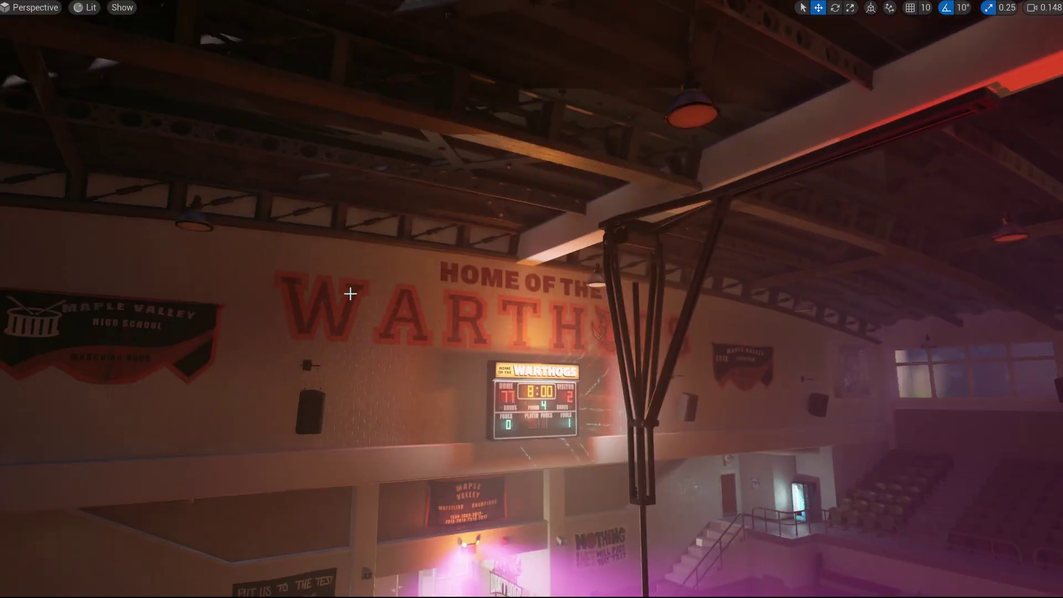
right_click_drag(437, 315, 396, 327)
key("w")
Show the editor icons and examine the Warthogs wall decal and the lights around the scoreboard.
key("g")
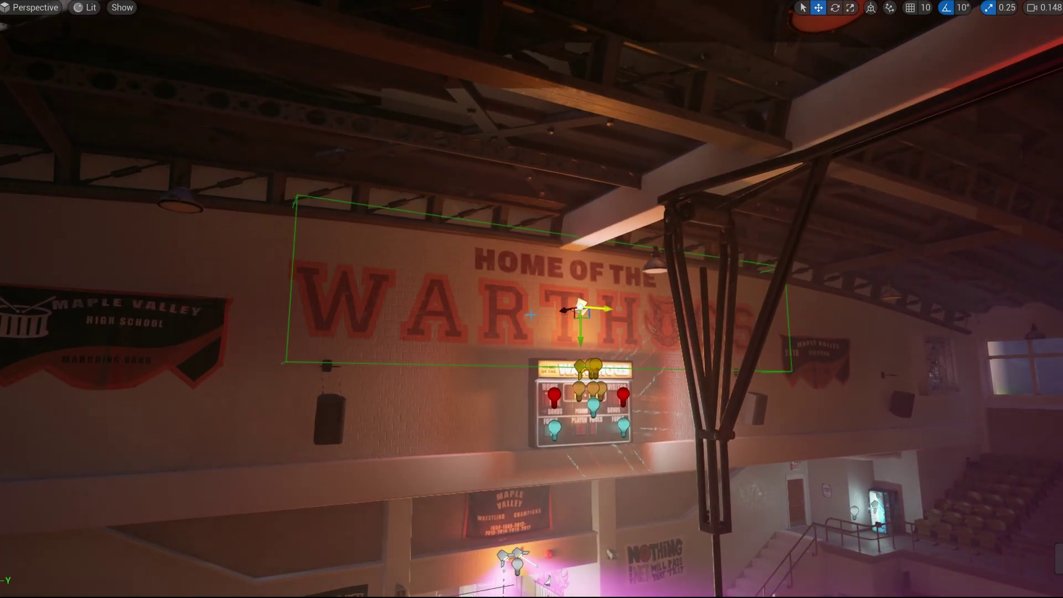
right_click_drag(456, 302, 290, 391)
right_click_drag(531, 299, 357, 213)
key("w")
scroll(531, 299, "up", 1)
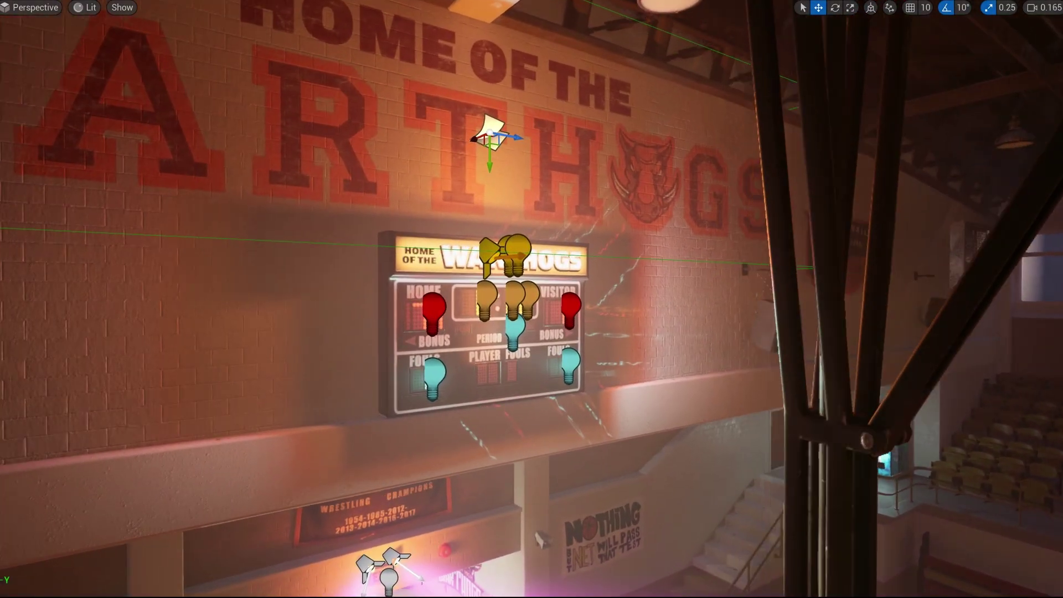
Try moving one of the scoreboard's point lights, undoing the move.
right_click_drag(424, 278, 387, 278)
key("w")
key("g")
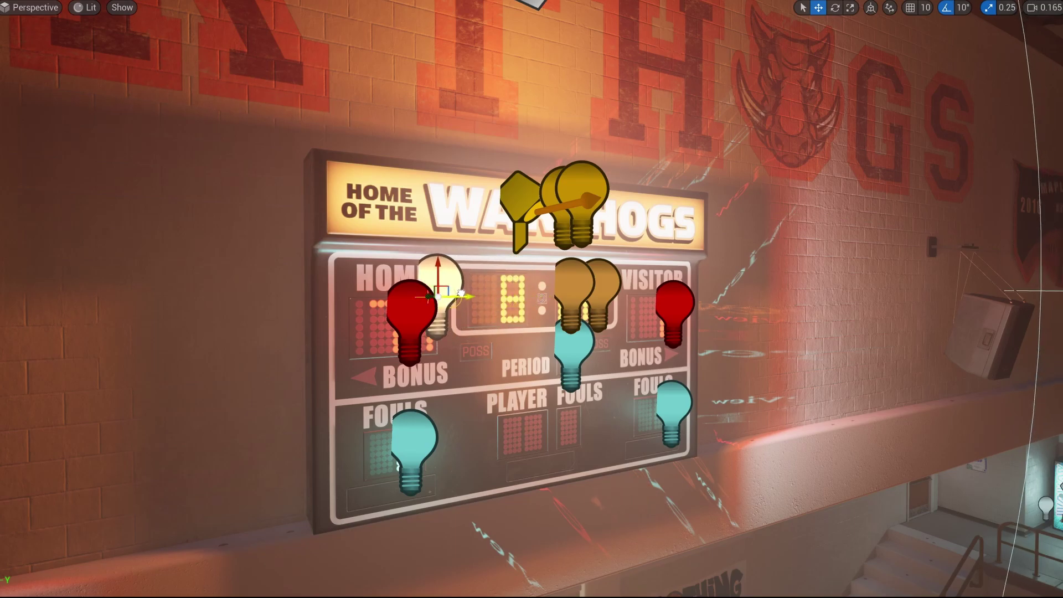
key("ctrl+z")
Examine the scoreboard and gym with the editor icons toggled off and on.
left_click(521, 431)
right_click_drag(520, 432, 659, 455)
key("1")
key("g")
right_click_drag(638, 295, 546, 240)
key("g")
key("s")
Select the basketball court's painted-area decal and its line-marking decal to inspect how the floor is built.
left_click(531, 286)
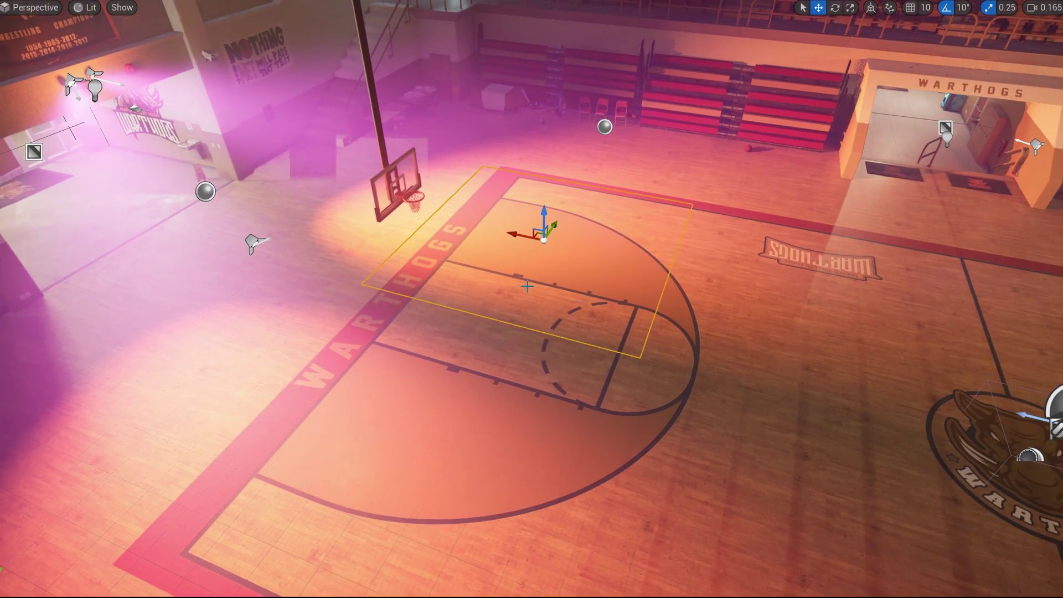
left_click(381, 320)
key("s")
right_click_drag(363, 324, 463, 262)
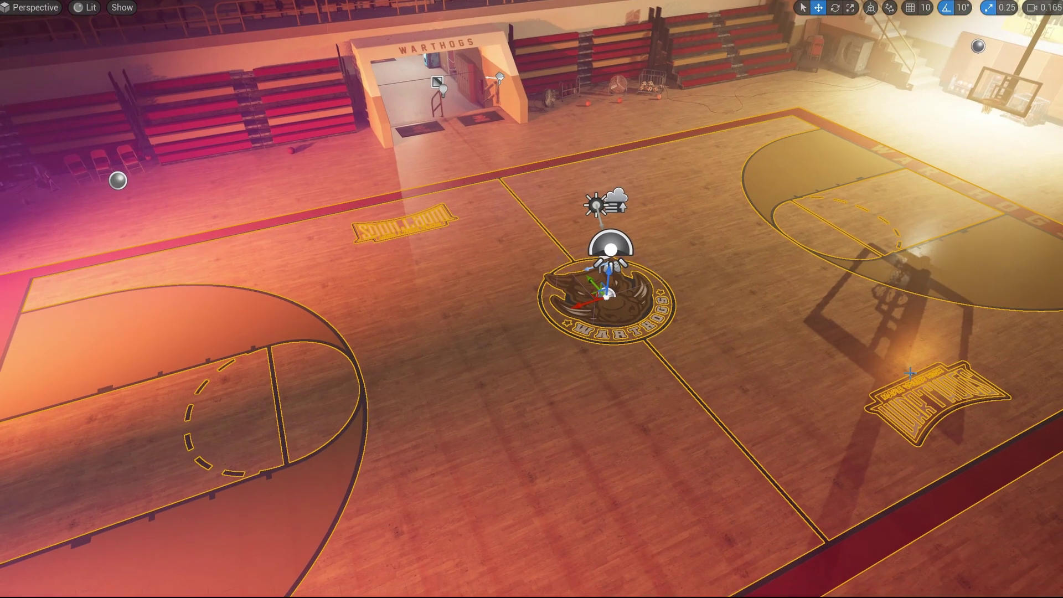
Try moving the Warthogs lettering decal above the hallway entrance, undoing the move.
right_click_drag(528, 299, 505, 235)
key("w")
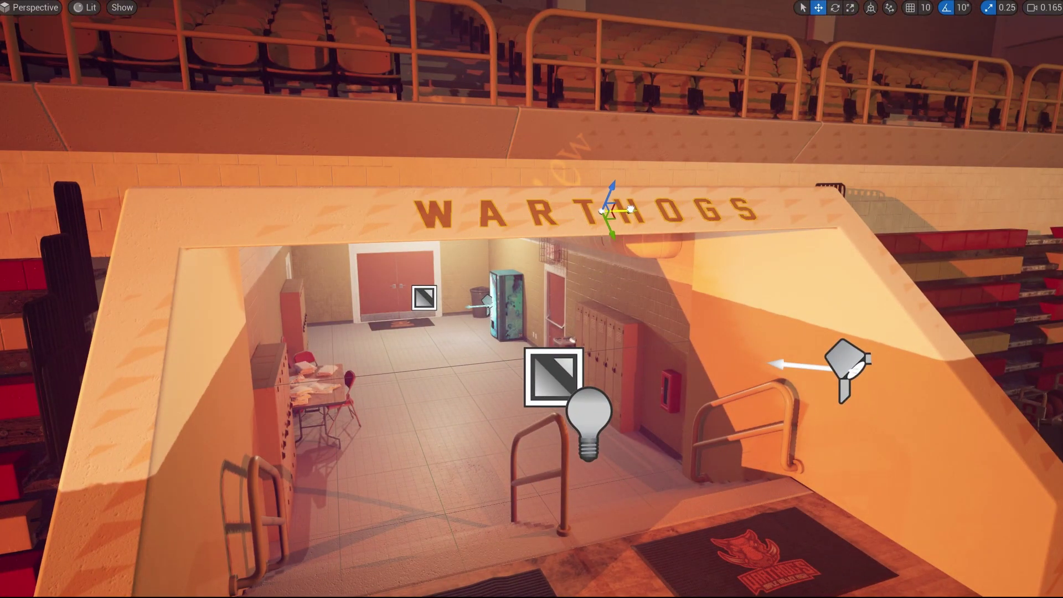
key("ctrl+z")
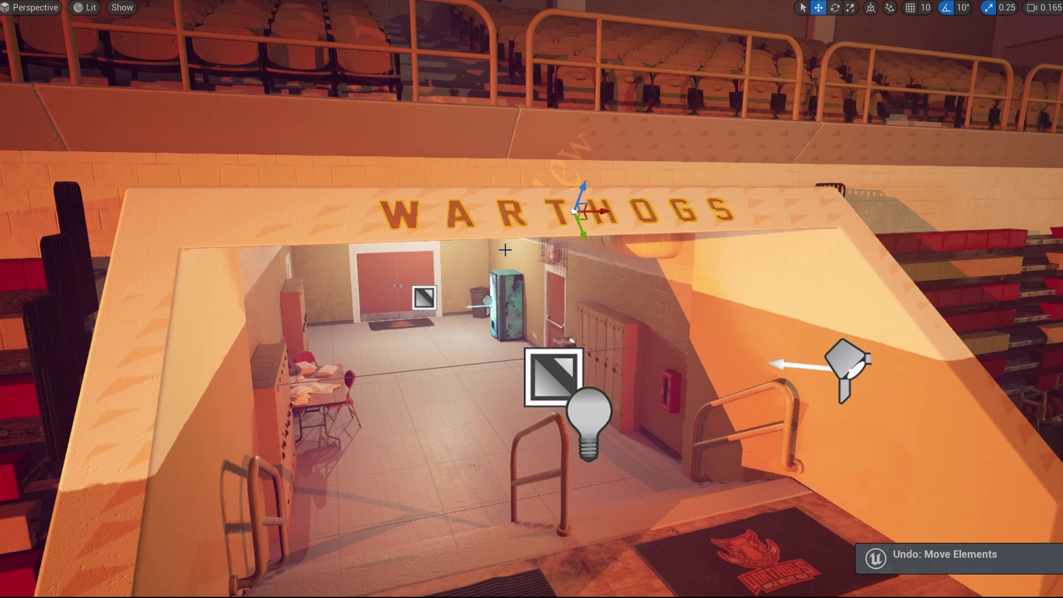
Open the Overview level from the DekogonGym Maps folder and bring its mesh line-up into view.
key("F11")
scroll(532, 475, "down", 2)
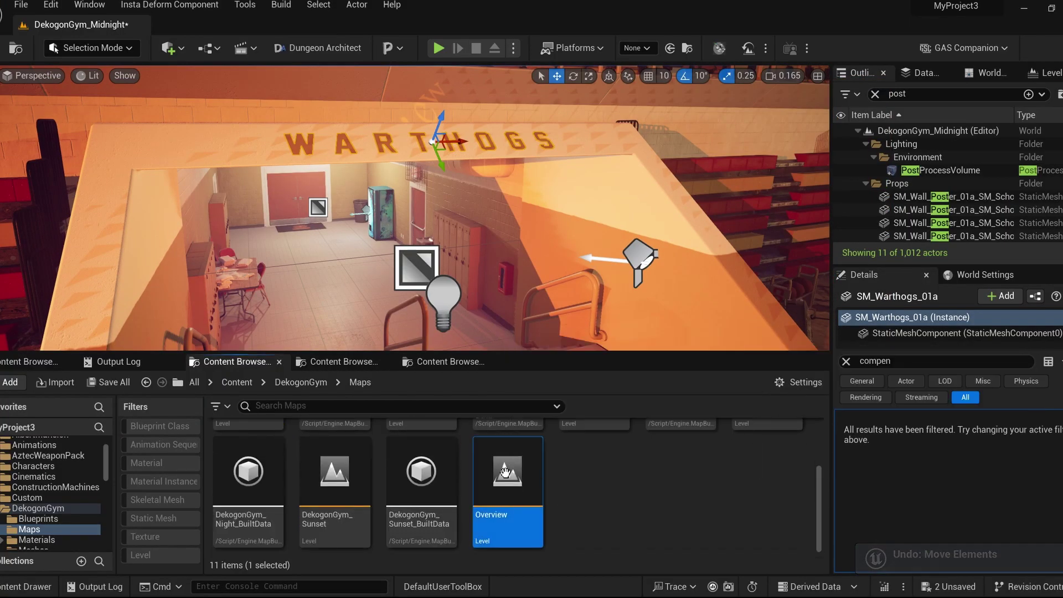
double_click(505, 472)
left_click(645, 447)
right_click_drag(415, 209, 355, 318)
key("s")
right_click_drag(470, 261, 470, 167)
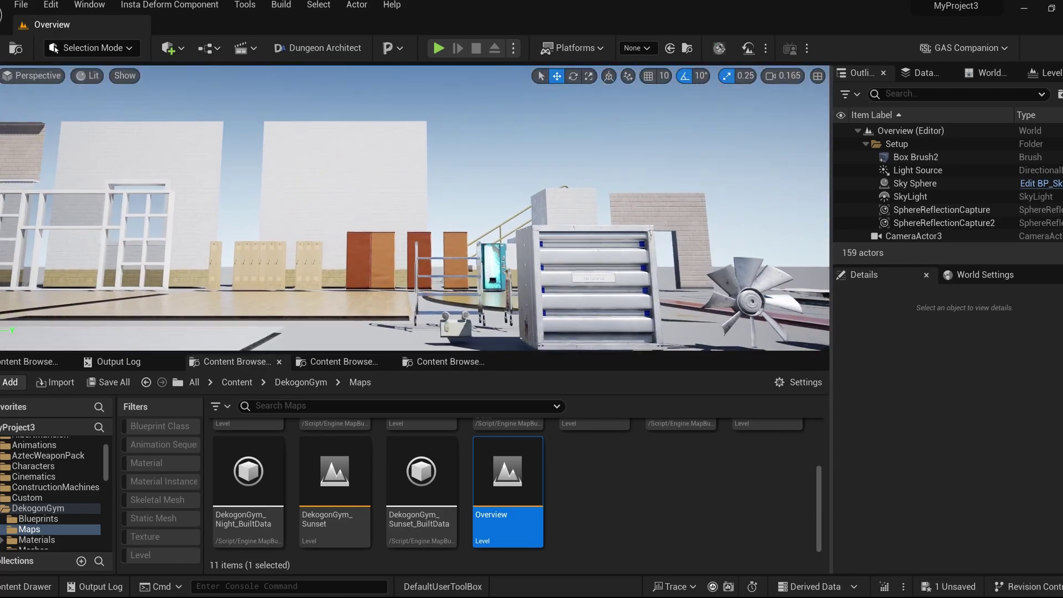
Fly through the gym overview to examine the scoreboard, drinking fountain, scissor lift and modular wall meshes up close.
key("F11")
right_click_drag(470, 261, 94, 224)
key("s")
key("w")
key("a")
key("s")
key("s")
key("a")
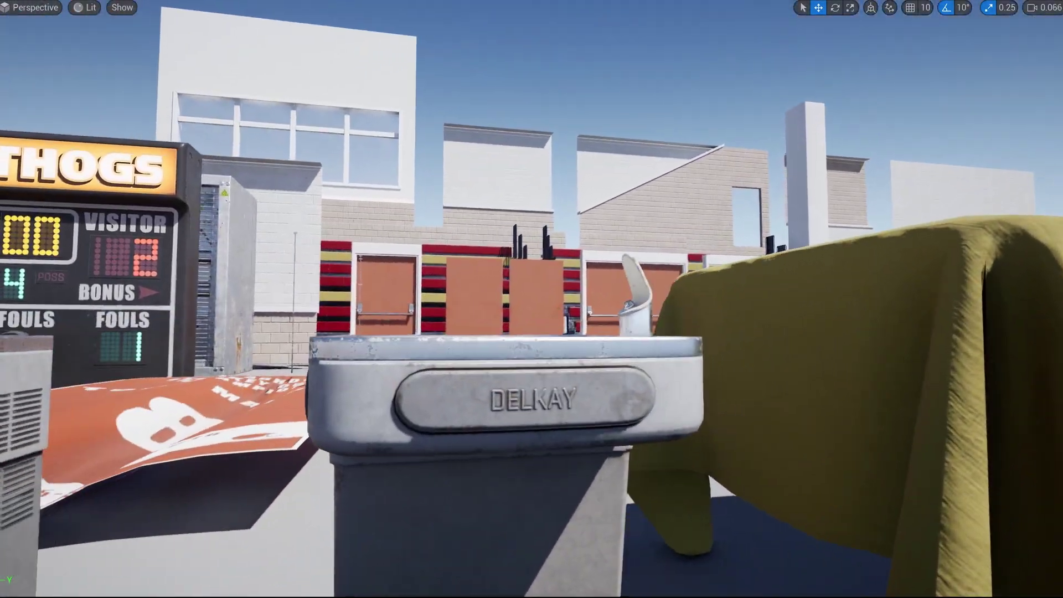
right_click_drag(532, 299, 543, 371)
key("w")
scroll(532, 299, "up", 1)
scroll(531, 299, "up", 1)
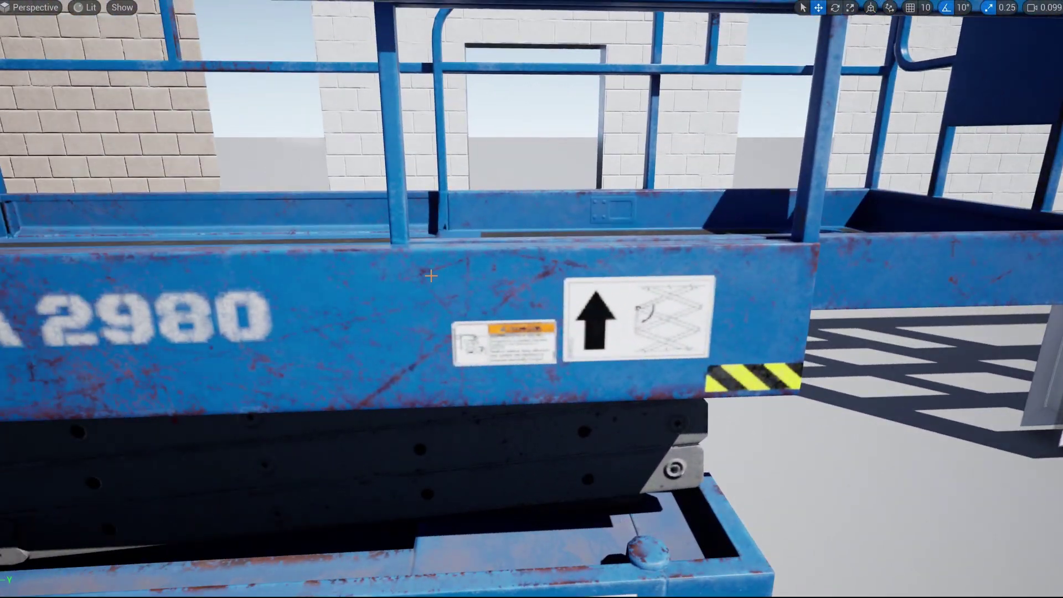
Select the wooden court floor tile SM_FloorTile_01b and open its material instance MI_Court_Floor_01a.
key("F11")
right_click_drag(430, 273, 467, 290)
scroll(430, 299, "up", 4)
scroll(463, 299, "down", 1)
left_click(444, 266)
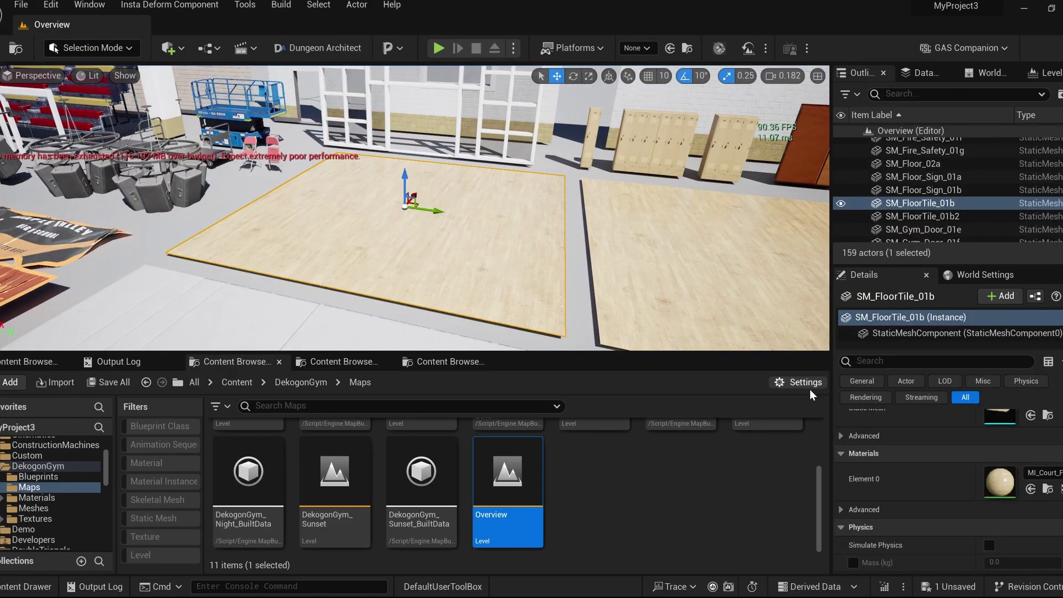
double_click(996, 480)
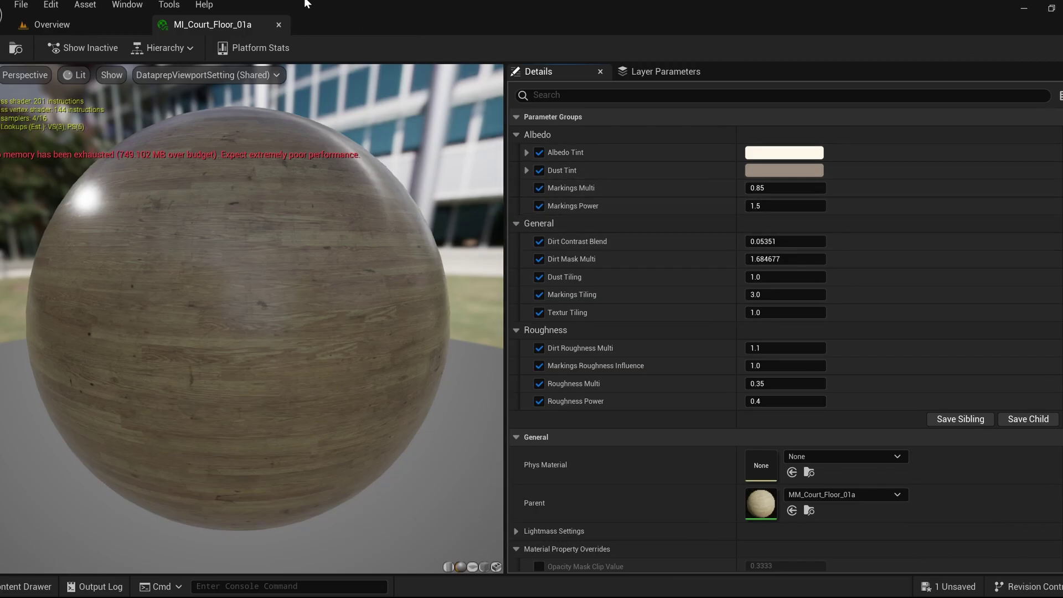
Detach the material instance into a floating window beside the level and set Albedo Tint to orange, hex sRGB FFB960FF.
left_click_drag(222, 25, 687, 163)
left_click(1009, 304)
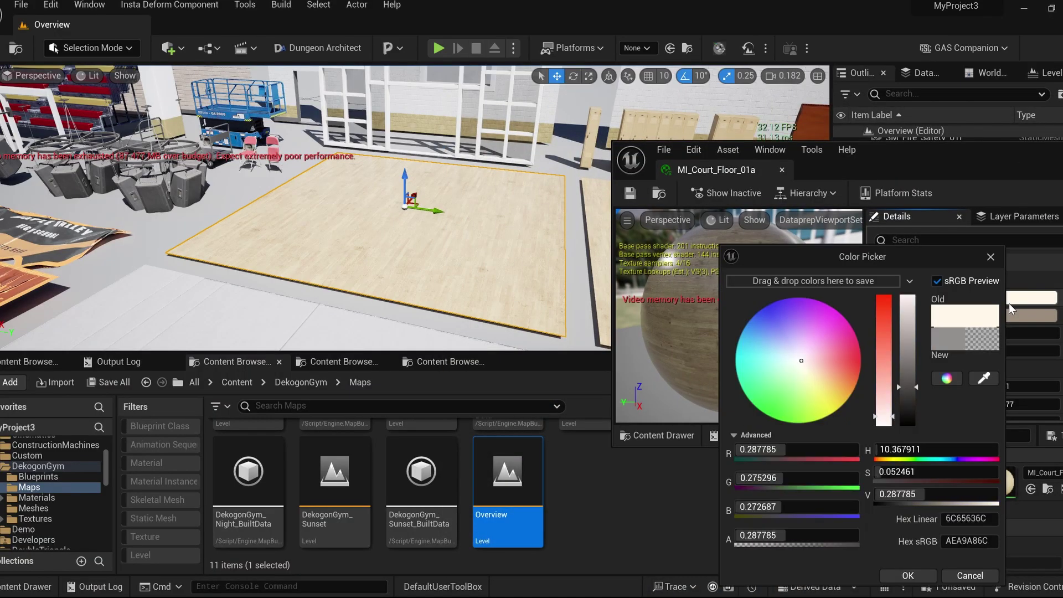
mouse_move(821, 368)
left_mouse_down()
mouse_move(819, 351)
mouse_move(780, 334)
mouse_move(865, 378)
mouse_move(858, 364)
mouse_move(842, 371)
mouse_move(849, 384)
left_mouse_up()
left_click(908, 575)
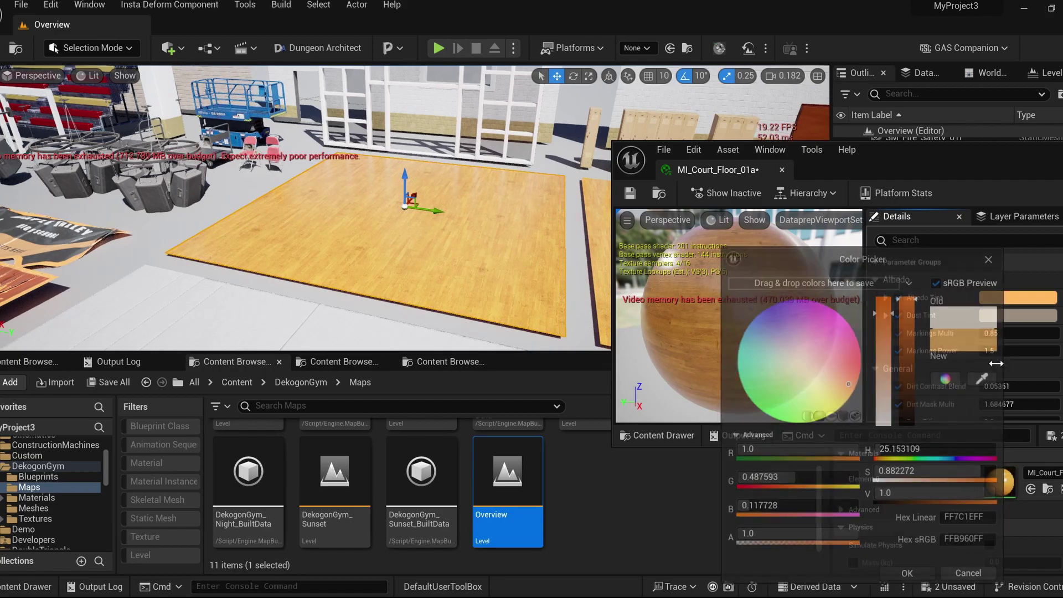
Set the court floor material's Dust Tint to dark blue, hex sRGB 445684FF, viewing the floor up close.
left_click(1003, 313)
mouse_move(843, 368)
left_mouse_down()
mouse_move(791, 348)
mouse_move(776, 391)
mouse_move(774, 344)
left_mouse_up()
left_click_drag(899, 334, 899, 321)
mouse_move(774, 354)
left_mouse_down()
mouse_move(739, 419)
mouse_move(781, 410)
left_mouse_up()
mouse_move(415, 221)
right_mouse_down()
mouse_move(454, 277)
mouse_move(421, 277)
right_mouse_up()
mouse_move(747, 316)
left_mouse_down()
mouse_move(789, 317)
mouse_move(761, 325)
left_mouse_up()
left_click_drag(900, 337, 901, 394)
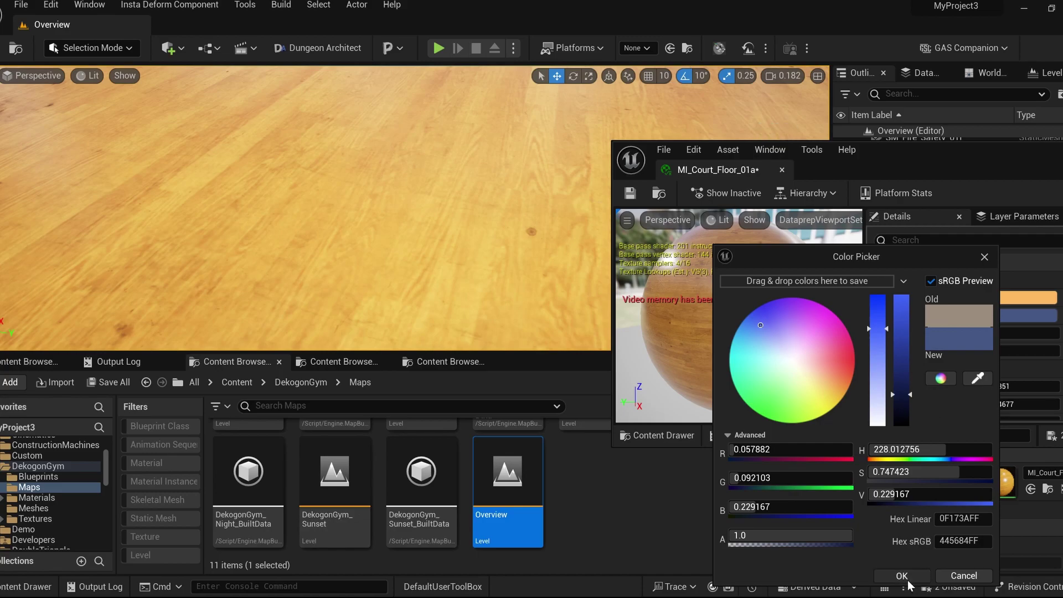
left_click(905, 577)
Set the court floor material's Dust Tiling to about 0.07.
scroll(976, 351, "down", 3)
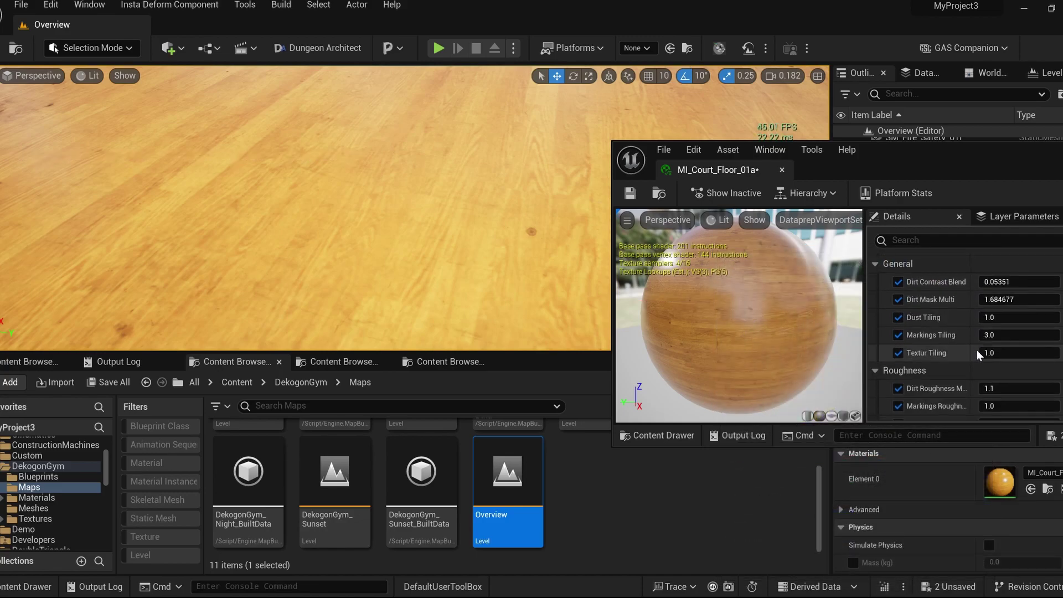
left_click_drag(994, 317, 1055, 318)
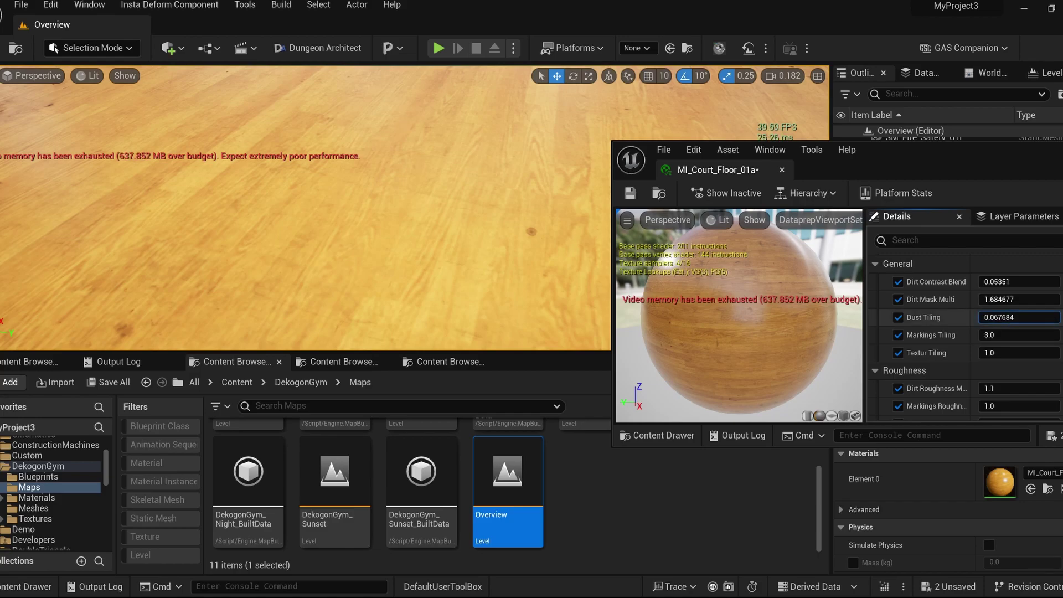
scroll(952, 344, "down", 2)
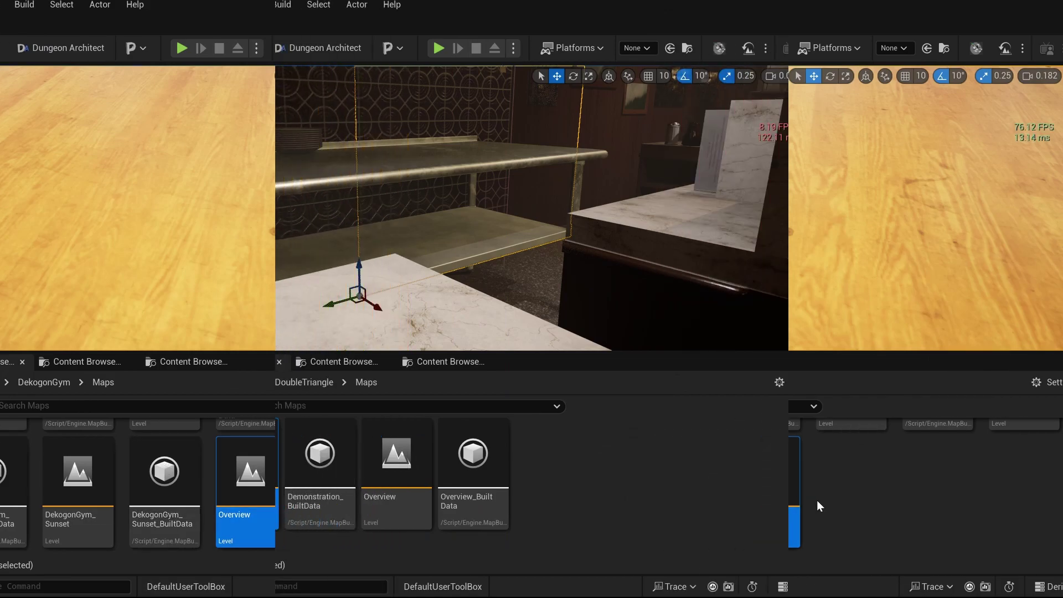
Filter the DoubleTriangle Demonstration level's actors by "postpro", select the PostProcessVolume and clear its property filter.
type("pro")
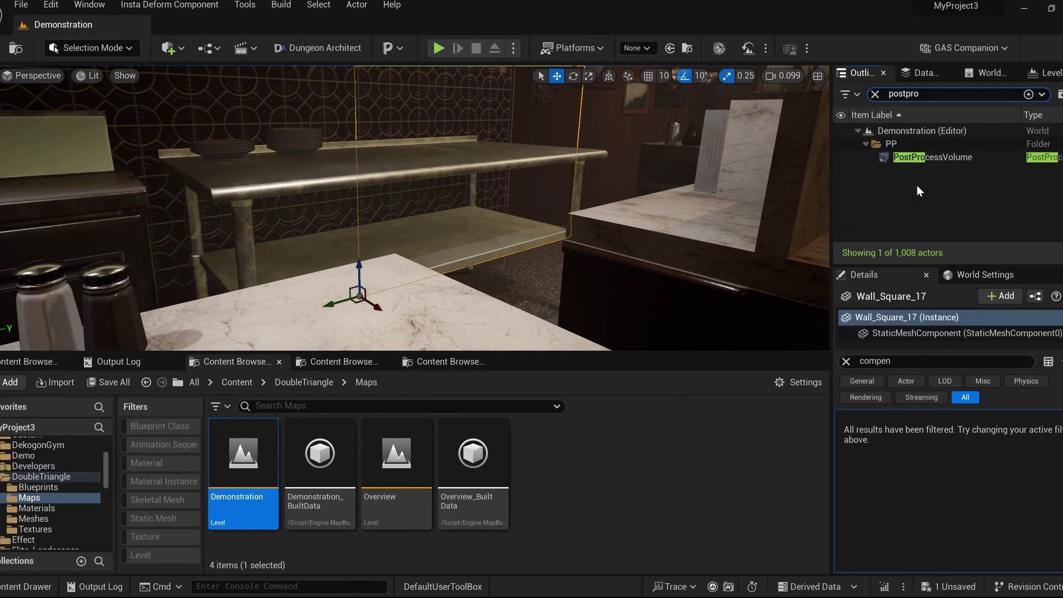
left_click(931, 158)
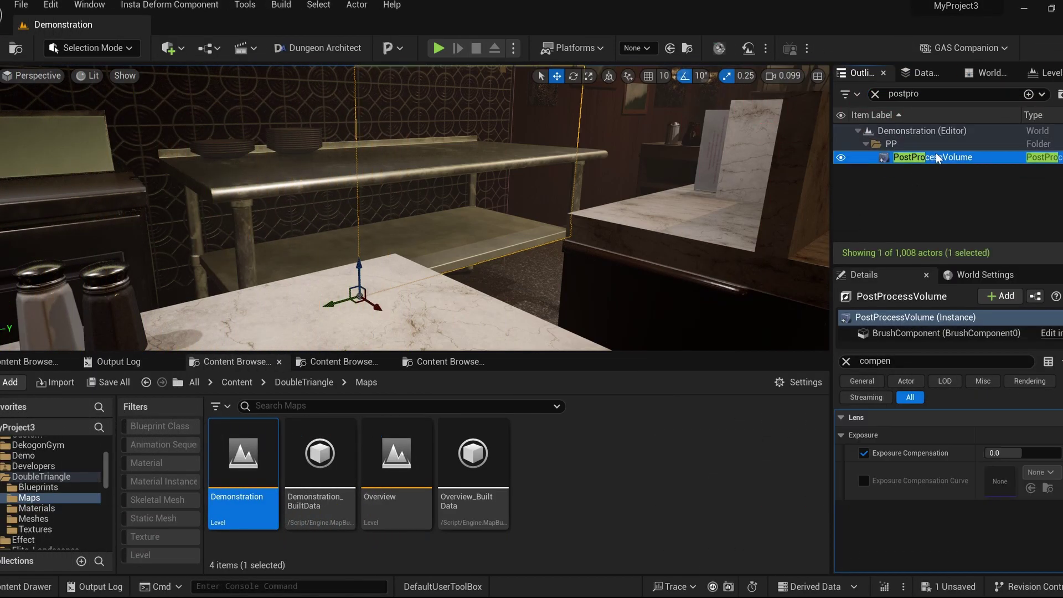
left_click(847, 360)
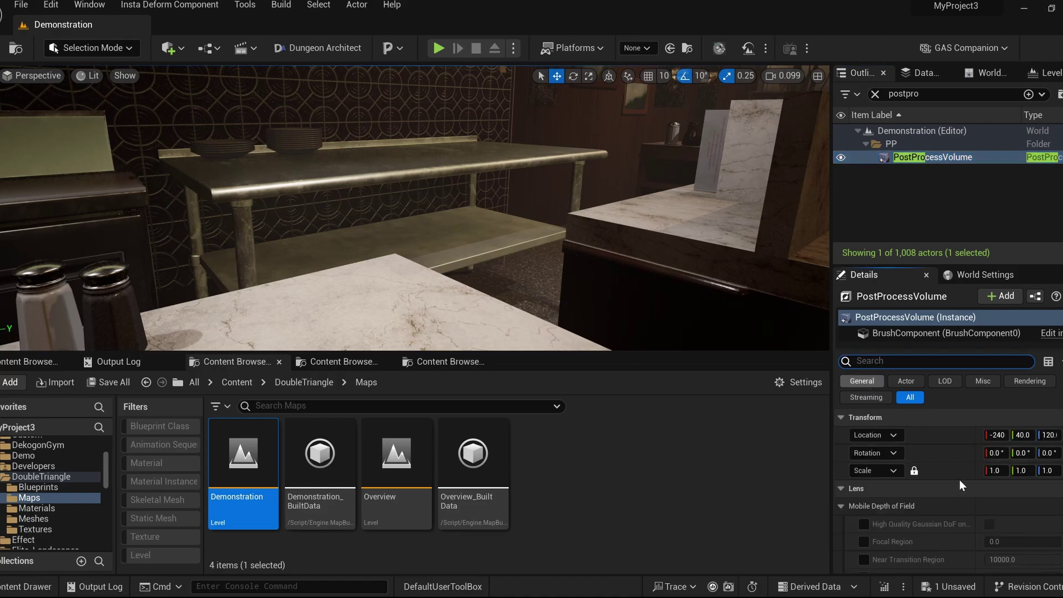
Look through the PostProcessVolume's bloom, exposure, depth of field and color grading settings.
scroll(959, 476, "down", 10)
scroll(959, 474, "down", 5)
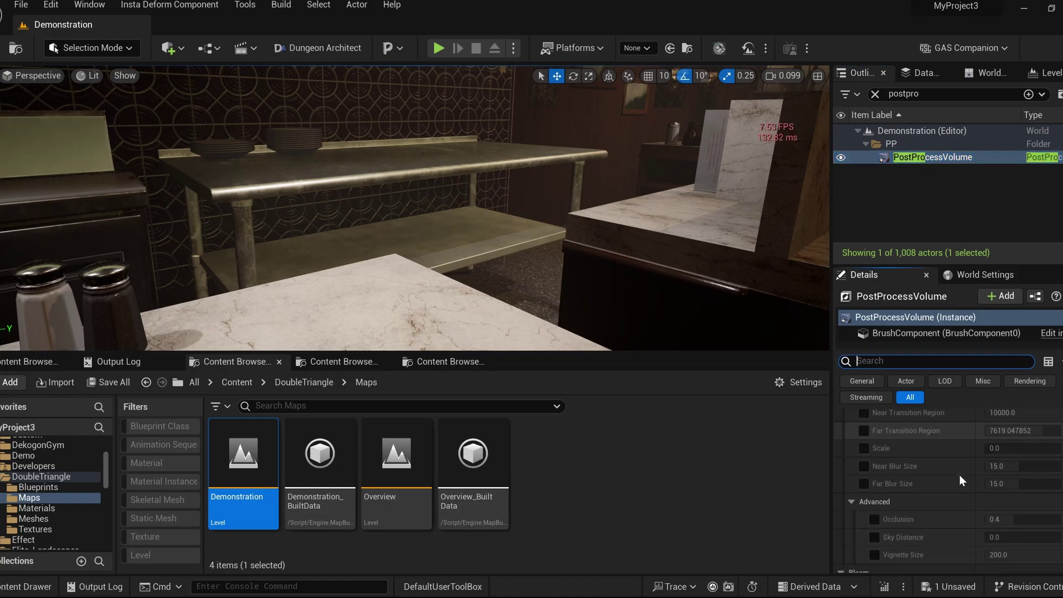
left_click(1015, 442)
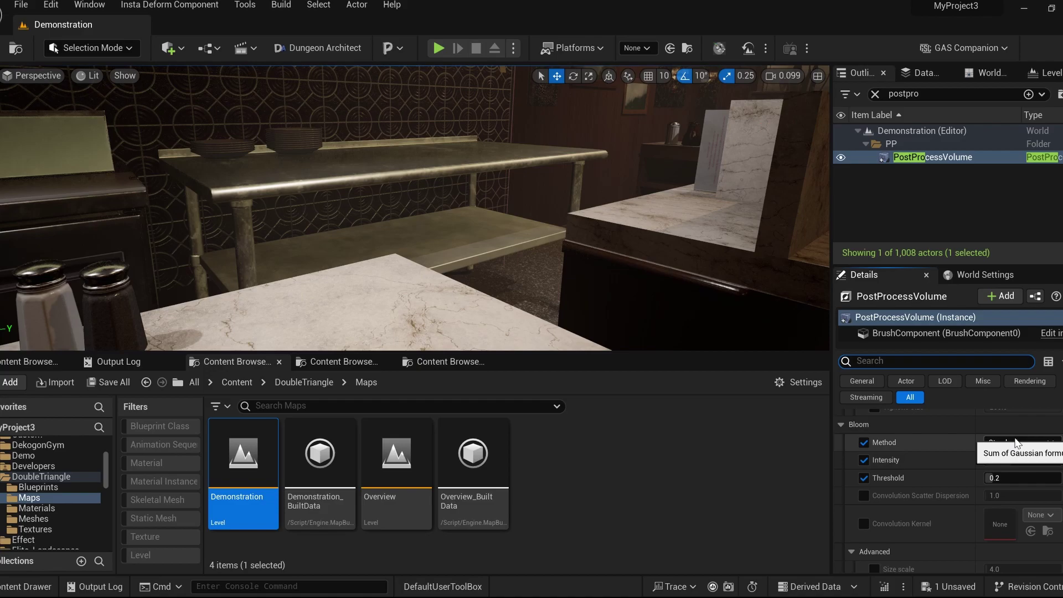
left_click(1013, 455)
scroll(950, 495, "down", 3)
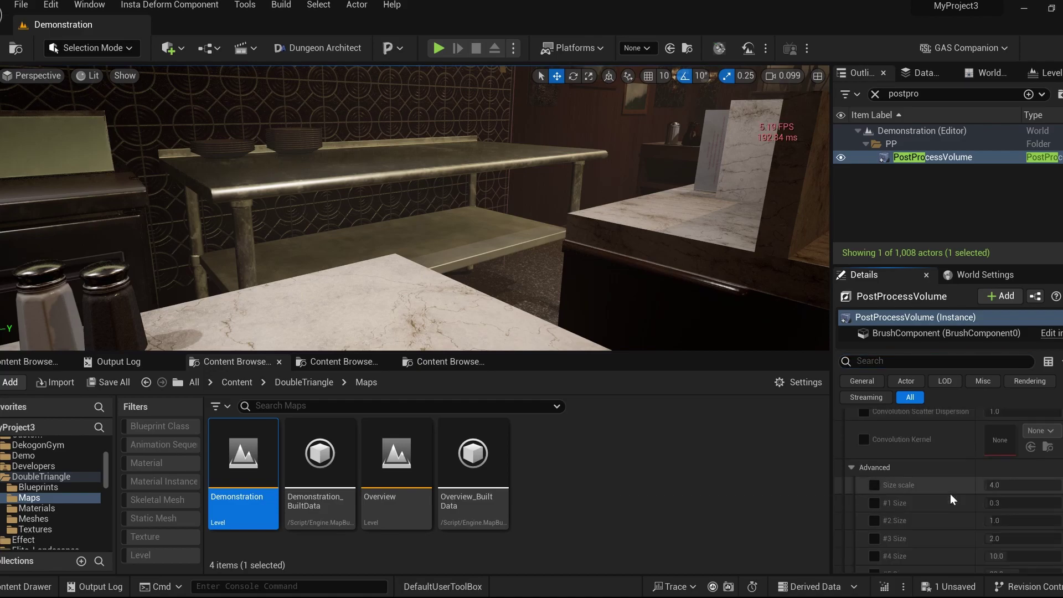
scroll(954, 490, "down", 5)
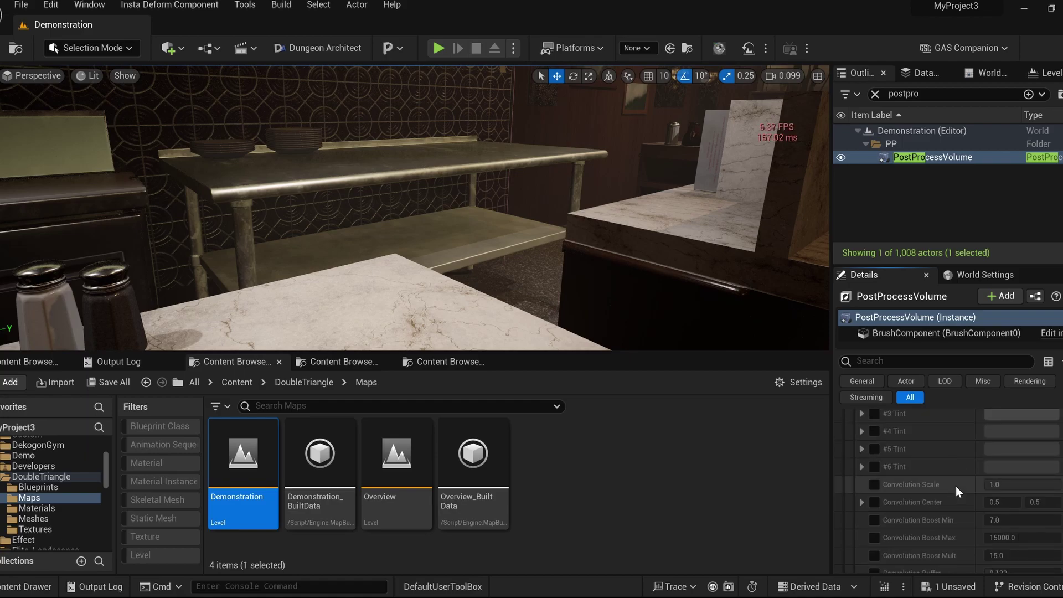
scroll(956, 486, "down", 5)
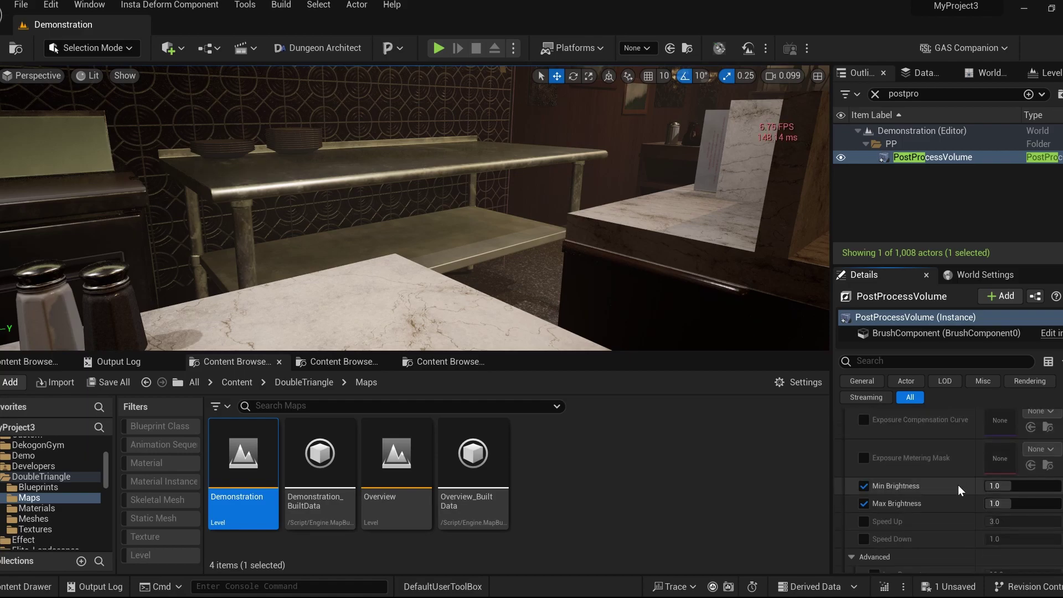
scroll(958, 485, "down", 4)
scroll(960, 484, "down", 6)
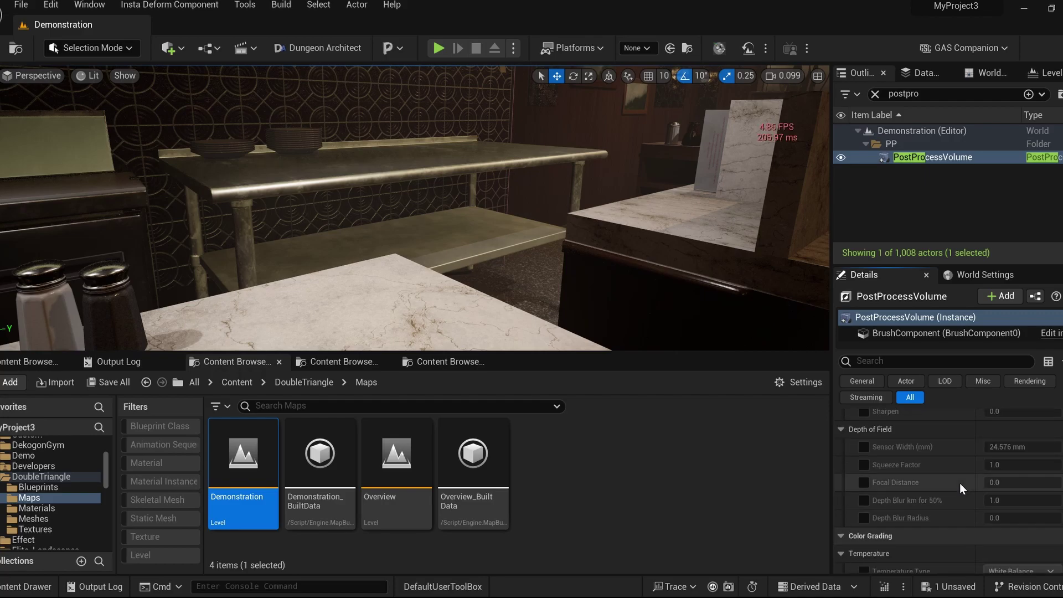
scroll(959, 483, "down", 5)
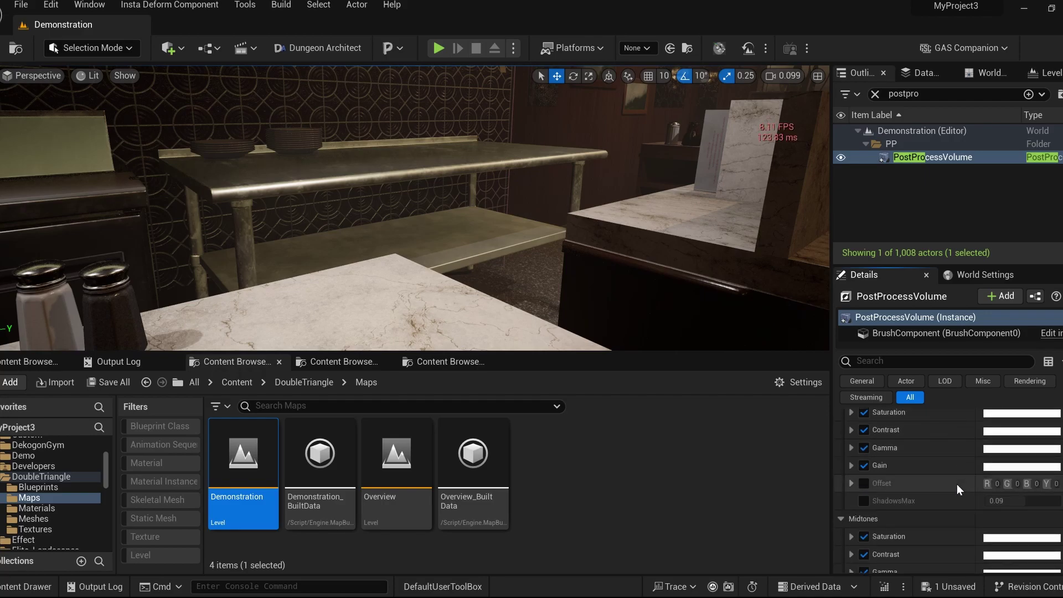
scroll(957, 484, "down", 2)
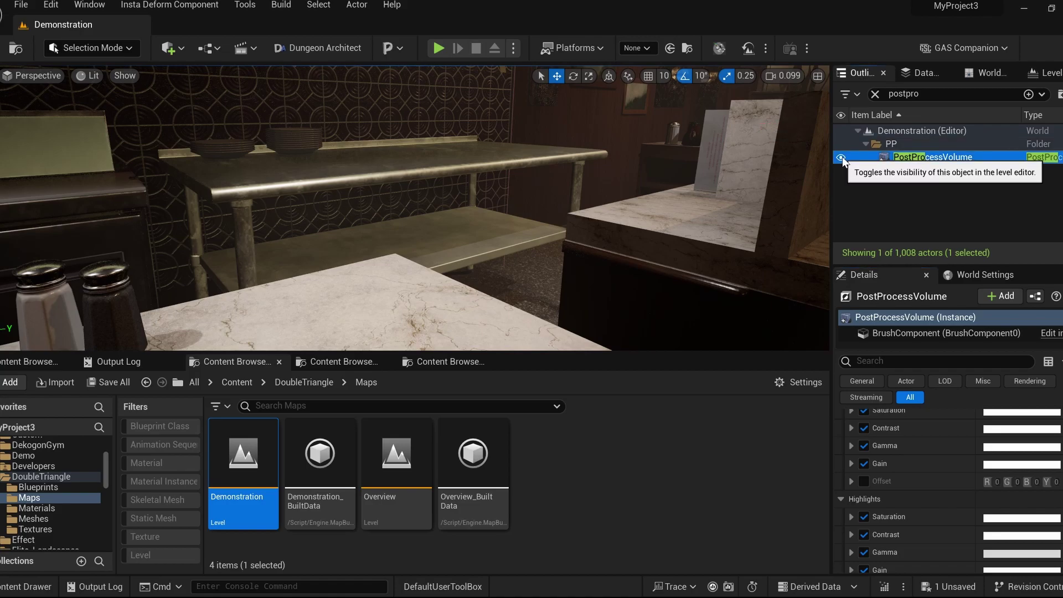
Hide the PostProcessVolume in the diner level and set its Global Illumination Method to Lumen.
left_click(842, 157)
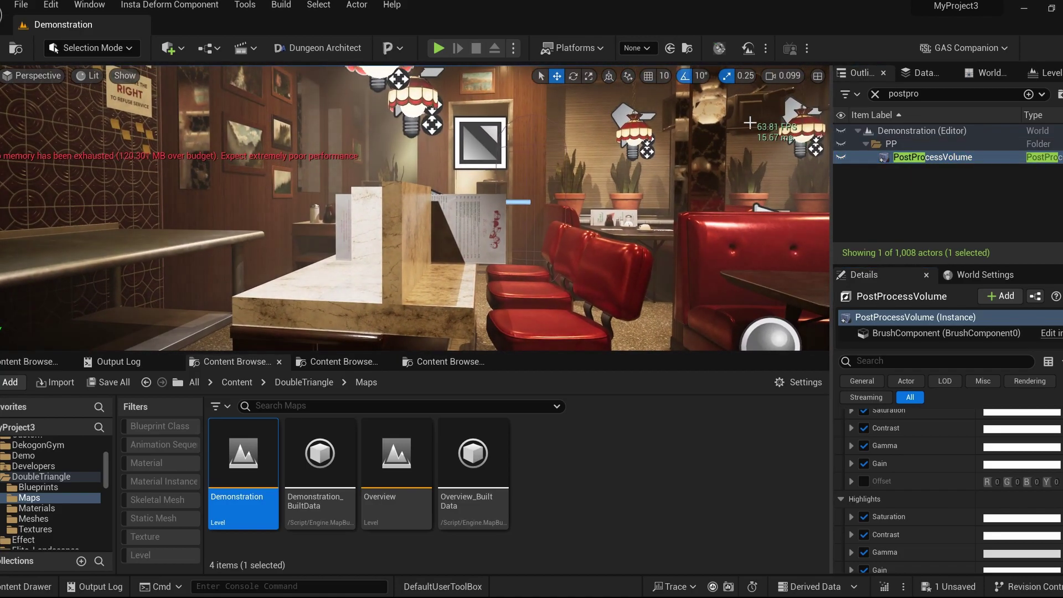
scroll(931, 486, "down", 3)
scroll(924, 484, "down", 5)
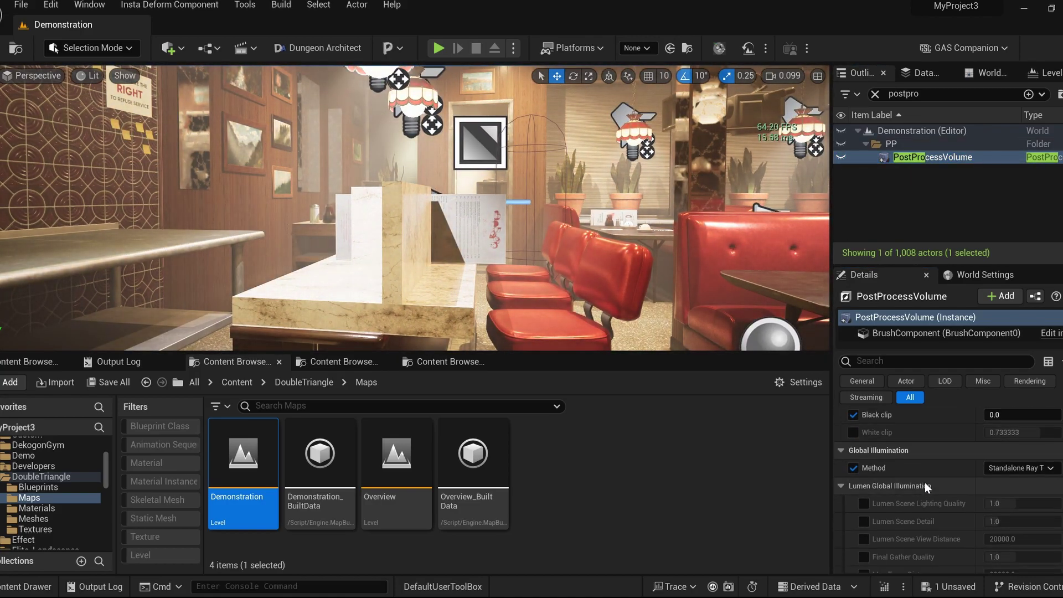
left_click(989, 468)
left_click(988, 492)
Set the PostProcessVolume's Reflections Method to Lumen and make the volume visible again.
scroll(944, 509, "down", 1)
scroll(945, 509, "down", 5)
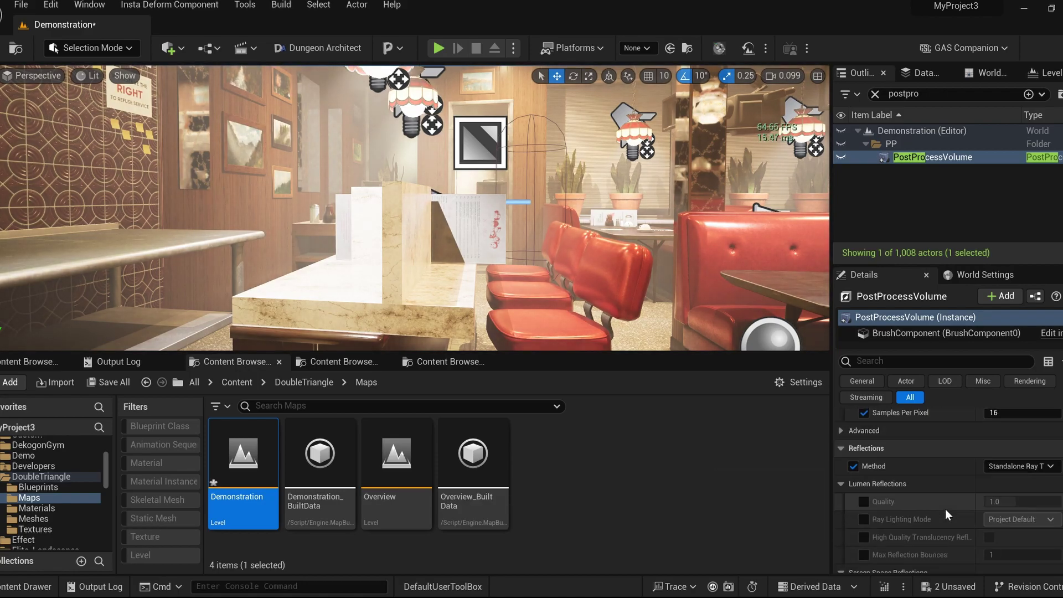
left_click(1015, 488)
left_click(991, 512)
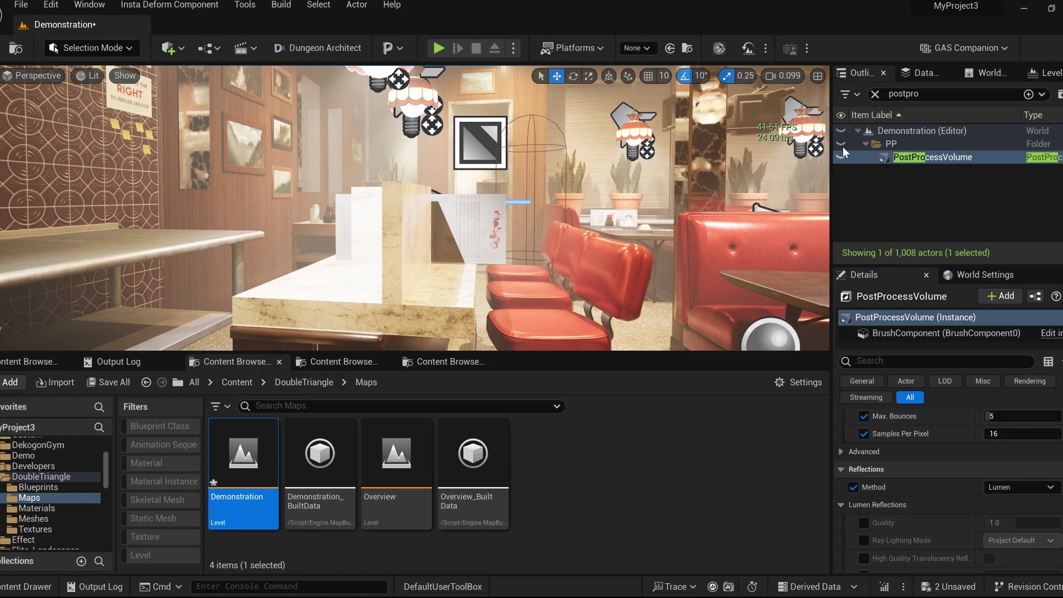
left_click(842, 156)
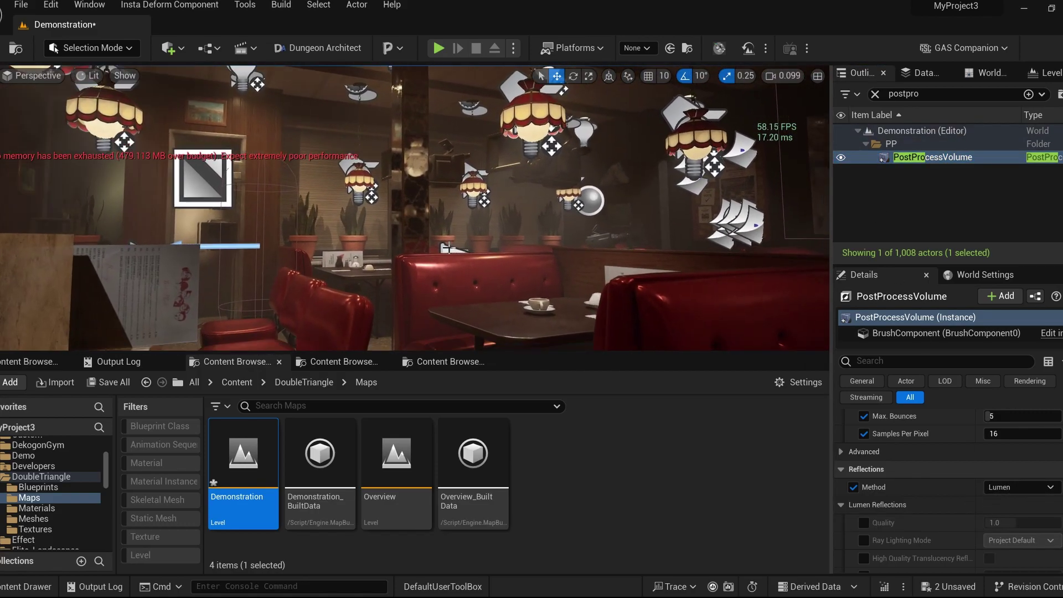
Explore the diner interior in a full-screen viewport.
key("F11")
mouse_move(419, 276)
right_mouse_down()
mouse_move(531, 221)
mouse_move(548, 233)
mouse_move(310, 294)
mouse_move(38, 288)
mouse_move(128, 305)
mouse_move(183, 332)
mouse_move(344, 293)
mouse_move(410, 243)
mouse_move(391, 266)
mouse_move(394, 221)
mouse_move(382, 255)
mouse_move(415, 260)
right_mouse_up()
key("w")
scroll(532, 299, "down", 2)
key("w")
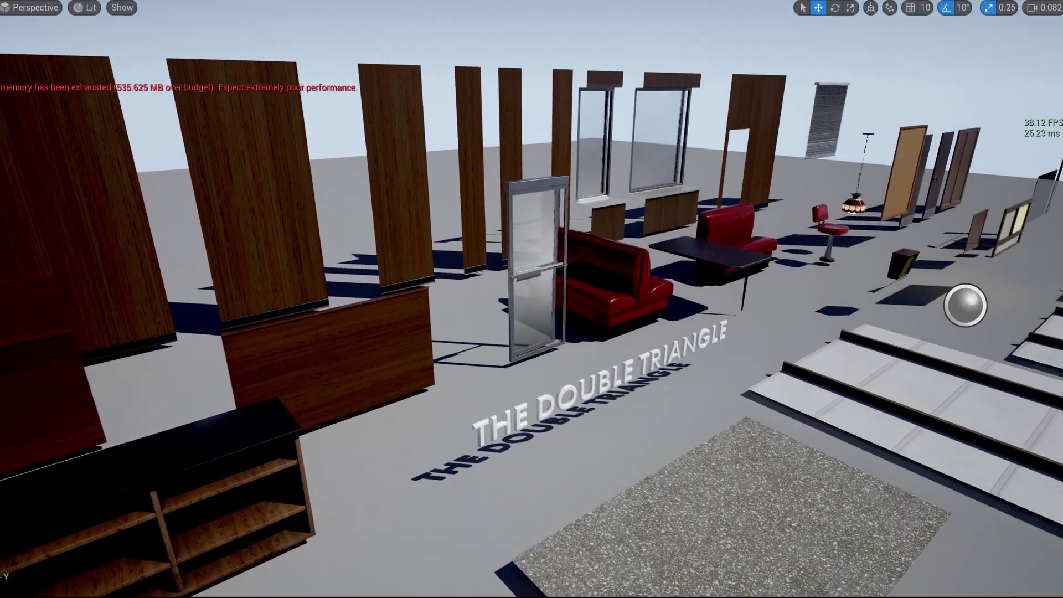
Turn on the collision display in the DoubleTriangle Overview level and examine the caution sign, plants and cutlery.
right_click_drag(531, 299, 388, 294)
key("alt+c")
key("w")
right_click_drag(531, 299, 587, 311)
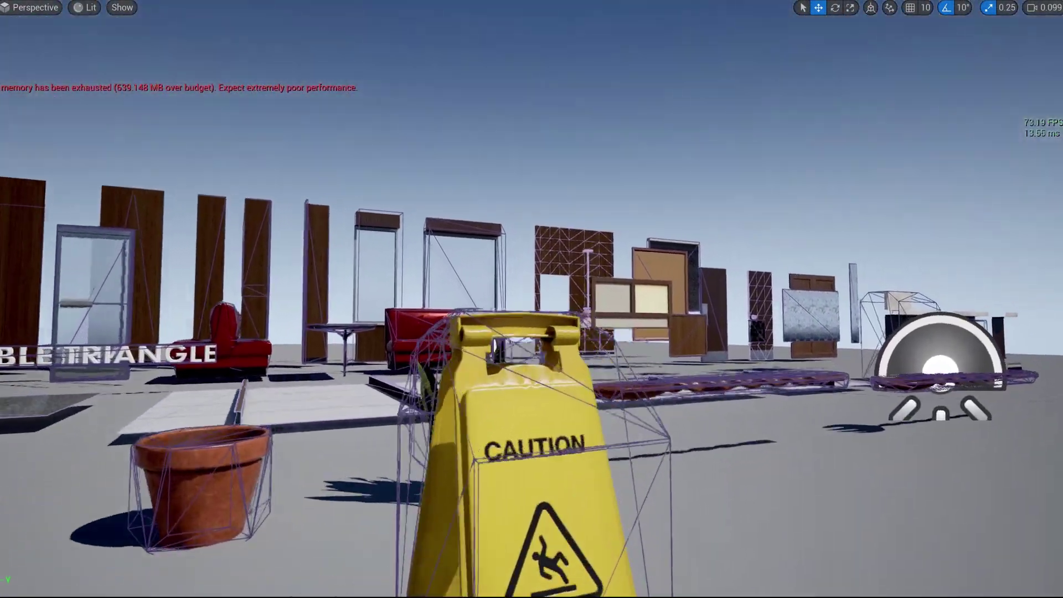
key("w")
right_click_drag(587, 311, 565, 396)
key("s")
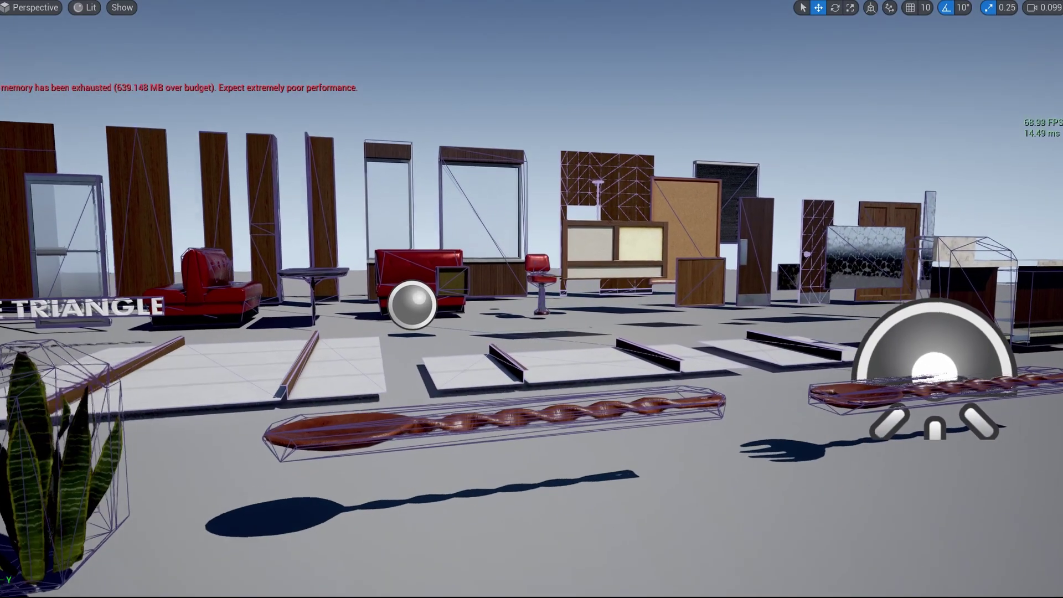
Fly along the remaining diner modules to examine the booths, wall panels, bar counters and doors.
mouse_move(395, 287)
right_mouse_down()
mouse_move(326, 288)
mouse_move(499, 238)
mouse_move(520, 293)
mouse_move(659, 260)
mouse_move(709, 263)
mouse_move(386, 288)
right_mouse_up()
key("s")
key("w")
scroll(395, 288, "down", 2)
key("s")
key("w")
key("d")
scroll(532, 299, "up", 2)
key("w")
key("s")
key("a")
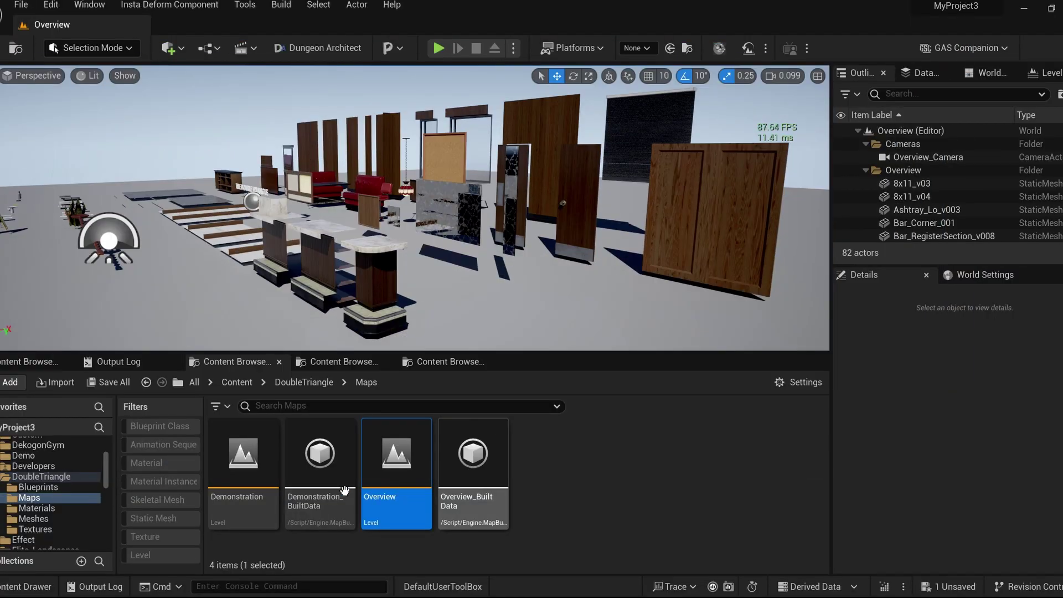
Show the DoubleTriangle folder's contents and select the wooden double doors to inspect their assigned materials.
double_click(20, 477)
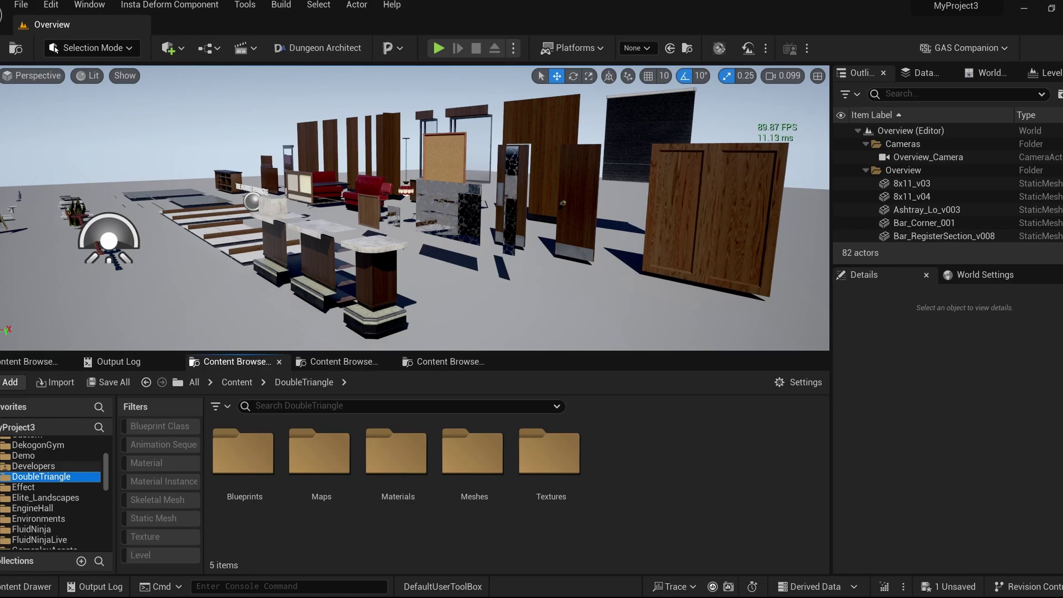
left_click(707, 208)
scroll(928, 481, "up", 2)
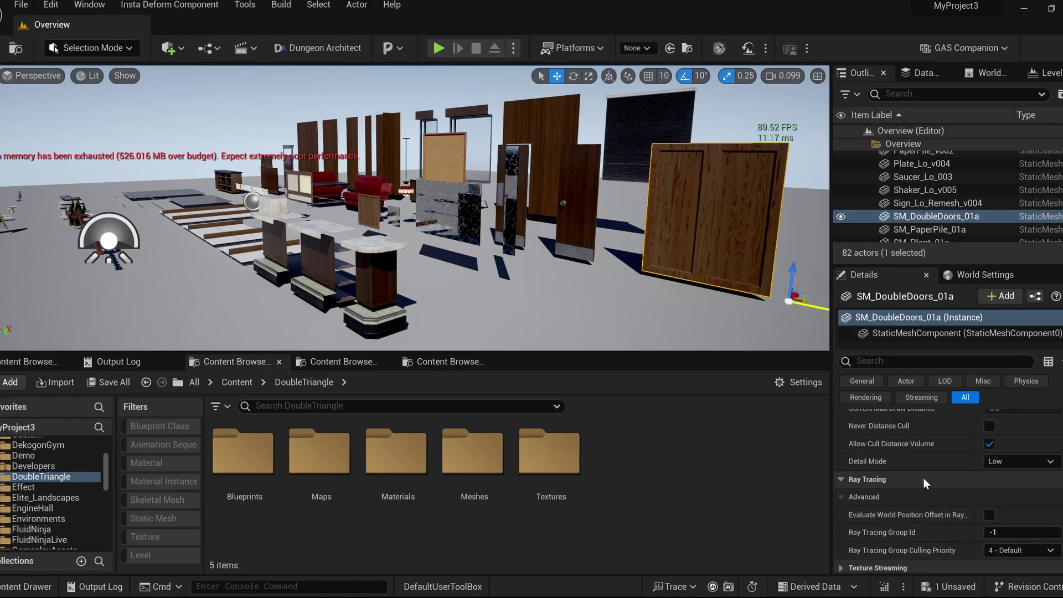
scroll(973, 486, "up", 10)
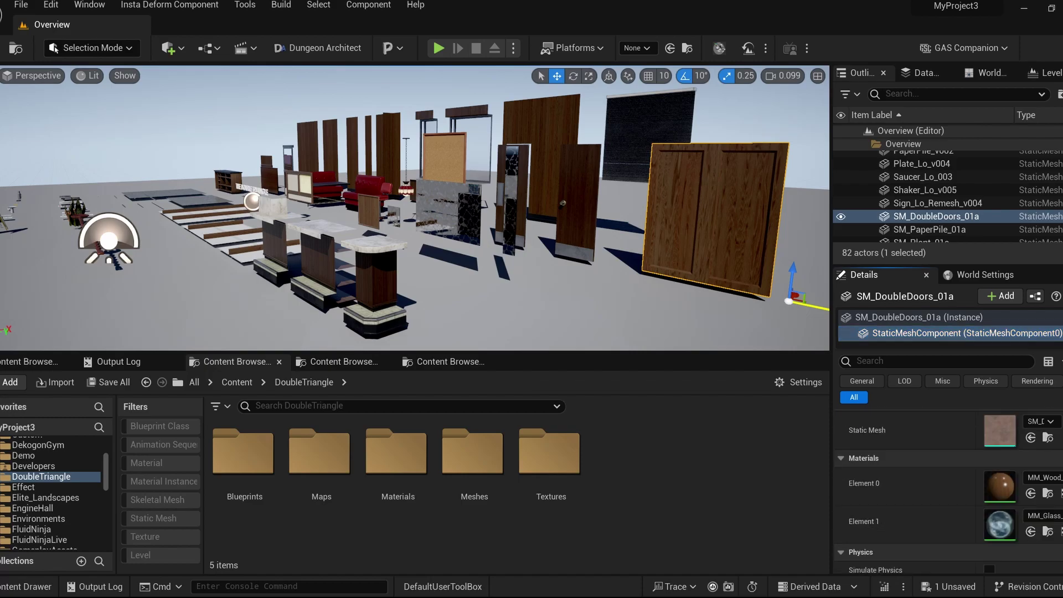
Open the double doors' MM_Wood_01a material and examine its texture and parameter connections in the material graph.
scroll(1015, 506, "down", 2)
double_click(1000, 507)
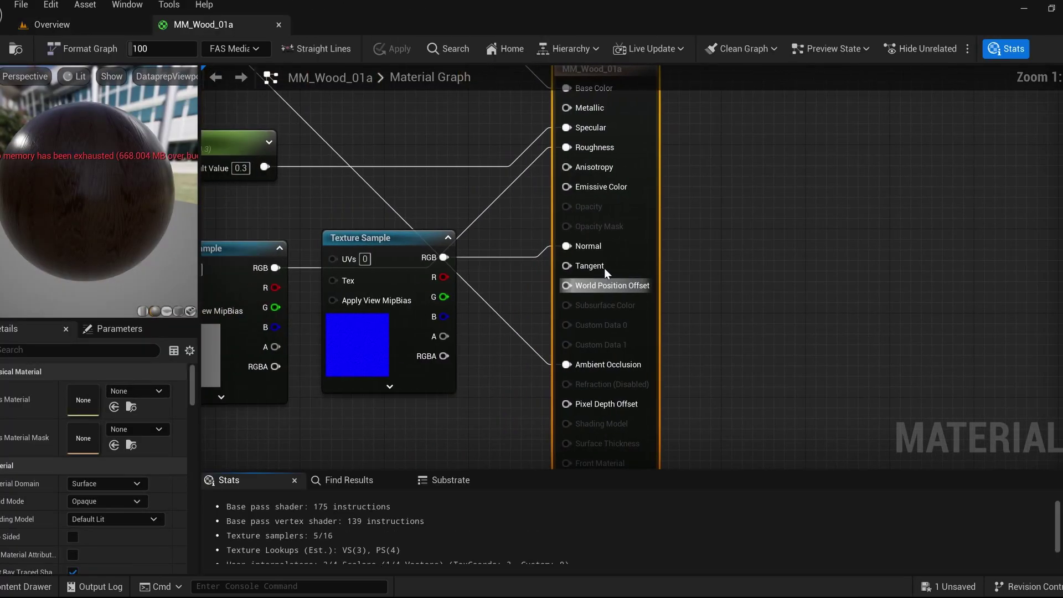
right_click_drag(326, 192, 517, 238)
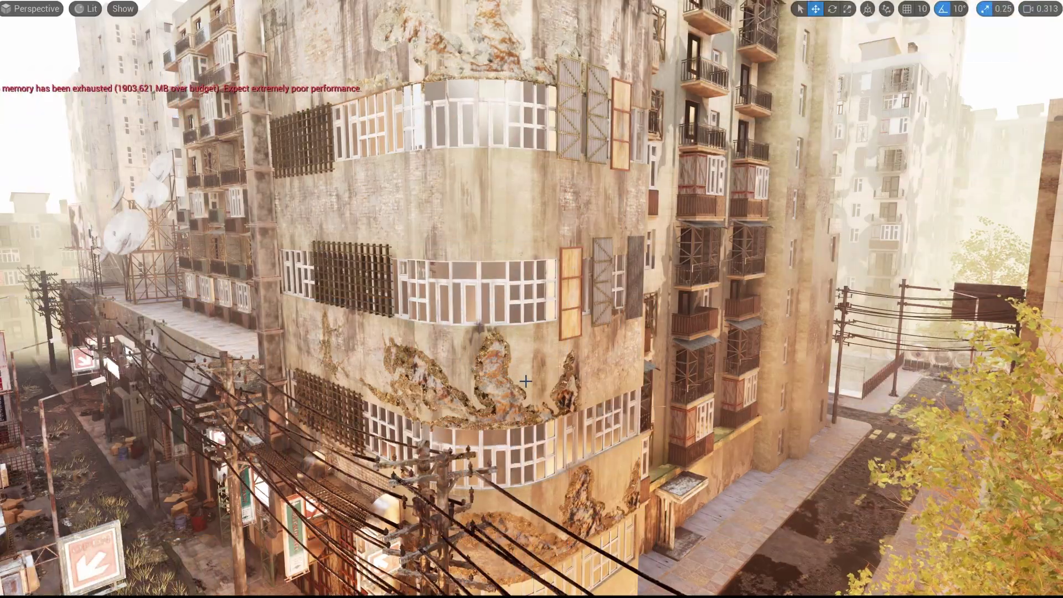
Explore the Abandoned_City exterior, examining the weathered apartment facades, barred windows and balconies above the streets.
right_click_drag(526, 381, 886, 499)
key("w")
scroll(526, 381, "down", 1)
key("w")
right_click_drag(531, 299, 243, 233)
scroll(532, 299, "down", 2)
key("w")
scroll(531, 300, "up", 1)
right_click_drag(490, 461, 482, 454)
key("w")
right_click_drag(532, 299, 299, 326)
right_click_drag(471, 451, 438, 452)
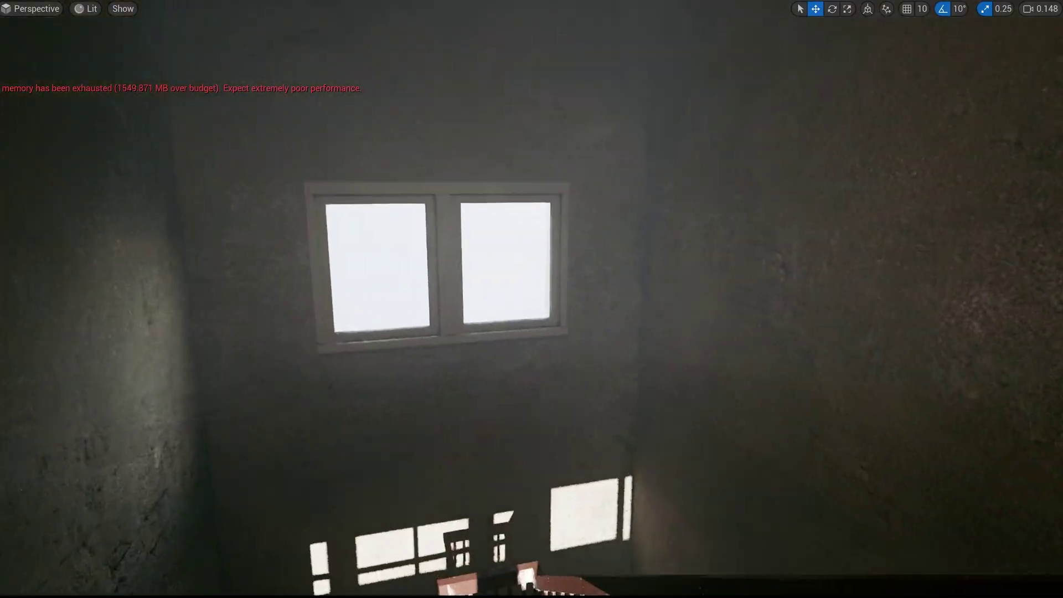
Examine the abandoned interior's walls, windows, door and debris around the yellow bin.
right_click_drag(532, 299, 820, 293)
scroll(531, 299, "down", 2)
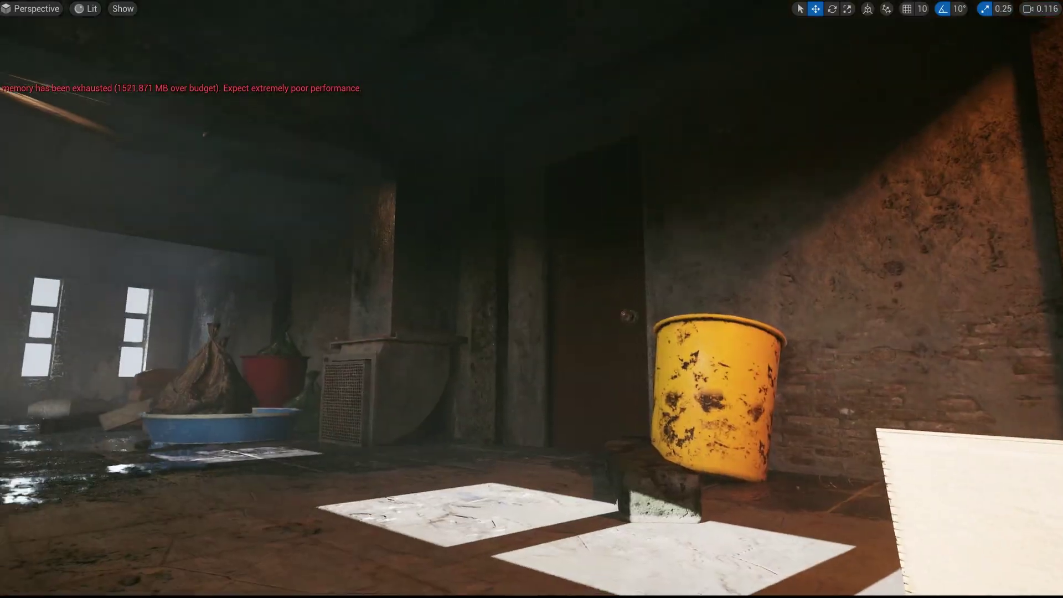
key("w")
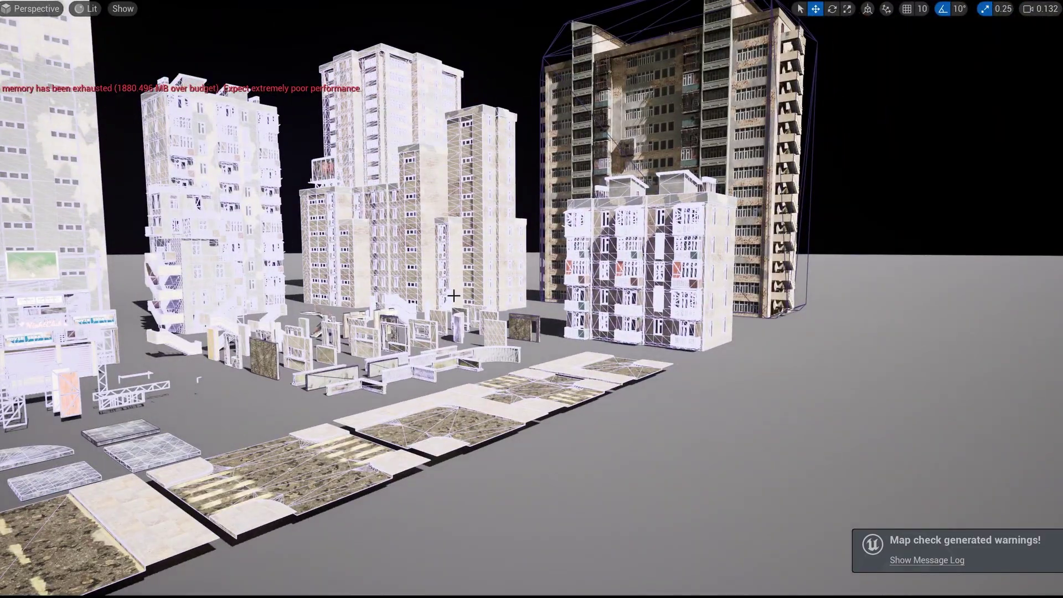
Examine the Abandoned_City overview level's building blocks, road tiles, vegetation and pile of bricks.
right_click_drag(460, 296, 371, 300)
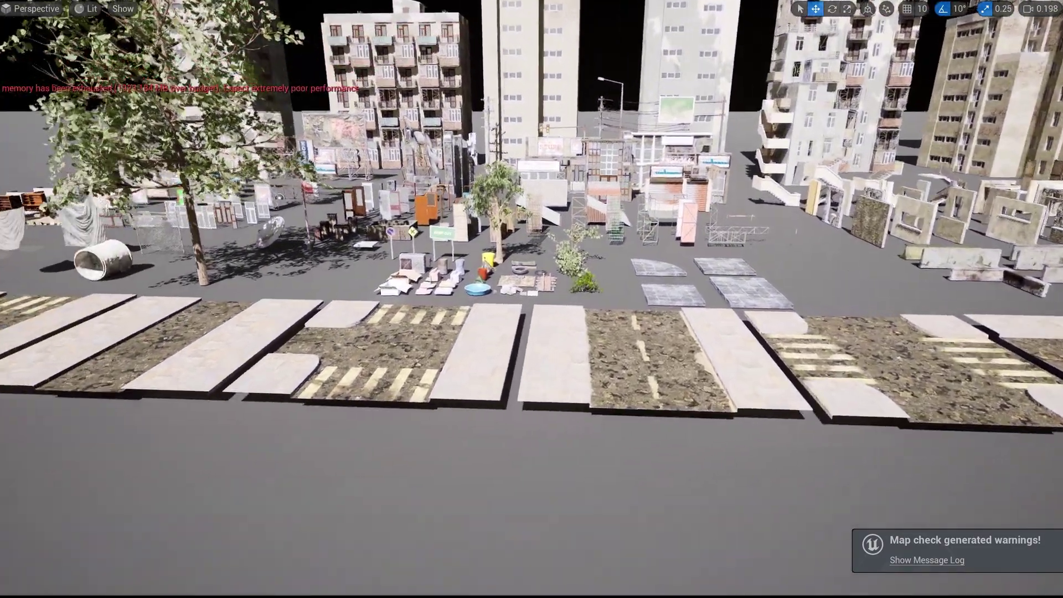
key("w")
scroll(531, 299, "up", 1)
mouse_move(532, 300)
right_mouse_down()
mouse_move(540, 305)
mouse_move(435, 337)
mouse_move(476, 338)
mouse_move(540, 299)
mouse_move(571, 260)
mouse_move(576, 299)
mouse_move(515, 285)
mouse_move(518, 310)
right_mouse_up()
key("w")
scroll(532, 299, "down", 3)
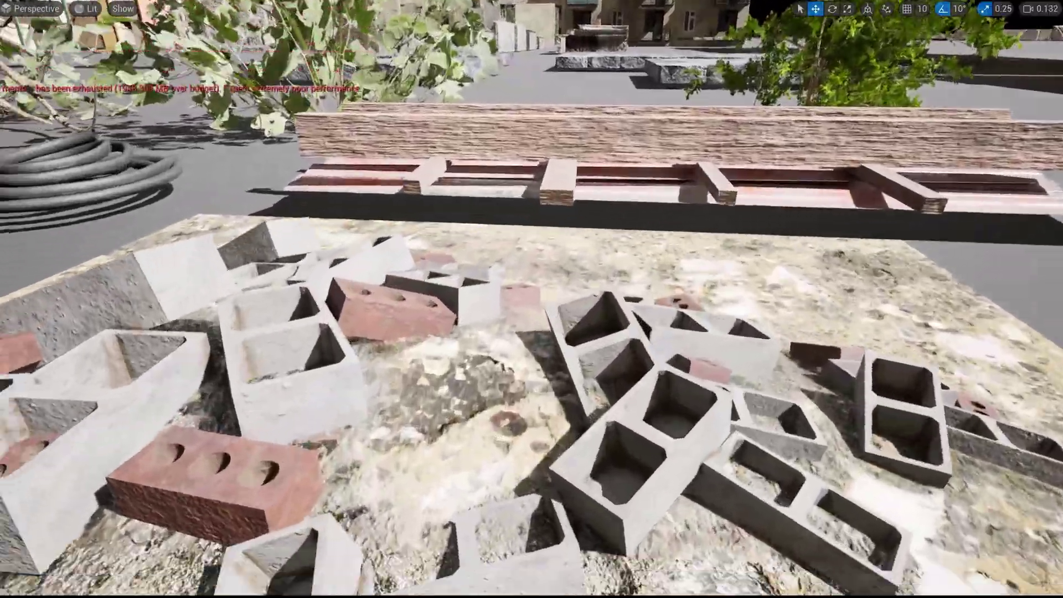
Fly past the remaining street props and wall modules and select the distant apartment tower.
right_click_drag(532, 299, 376, 205)
key("w")
key("w")
key("w")
scroll(387, 232, "up", 1)
mouse_move(637, 254)
right_mouse_down()
mouse_move(553, 252)
mouse_move(636, 254)
right_mouse_up()
left_click(447, 290)
key("w")
right_click_drag(446, 290, 222, 289)
left_click(447, 289)
right_click_drag(496, 318, 471, 310)
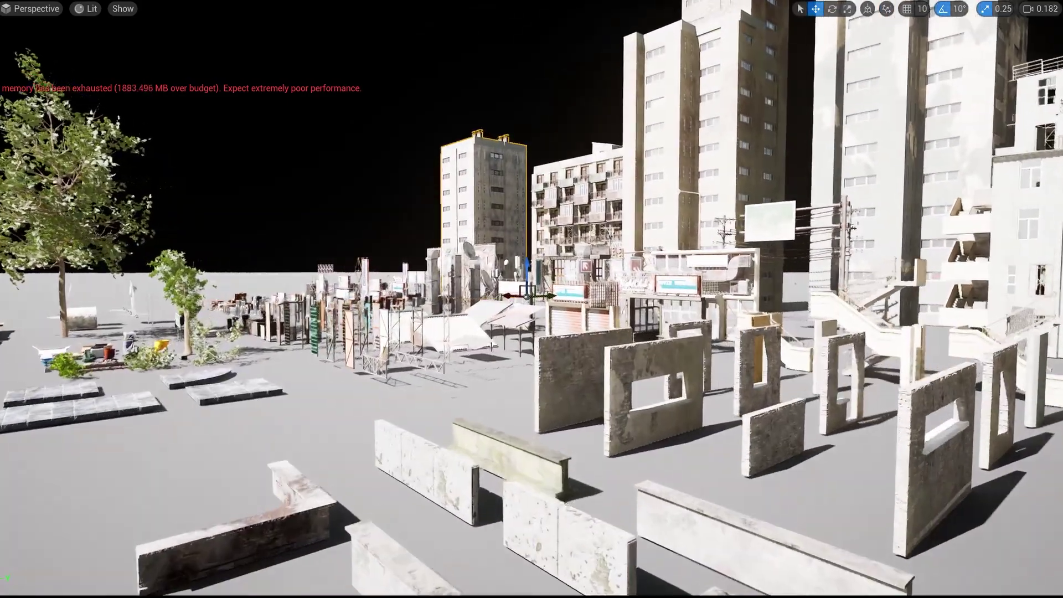
Examine the air ducts in lighting-only view, restore the lit view and inspect the balcony and glazed window modules.
key("w")
right_click_drag(532, 299, 590, 283)
scroll(545, 266, "up", 1)
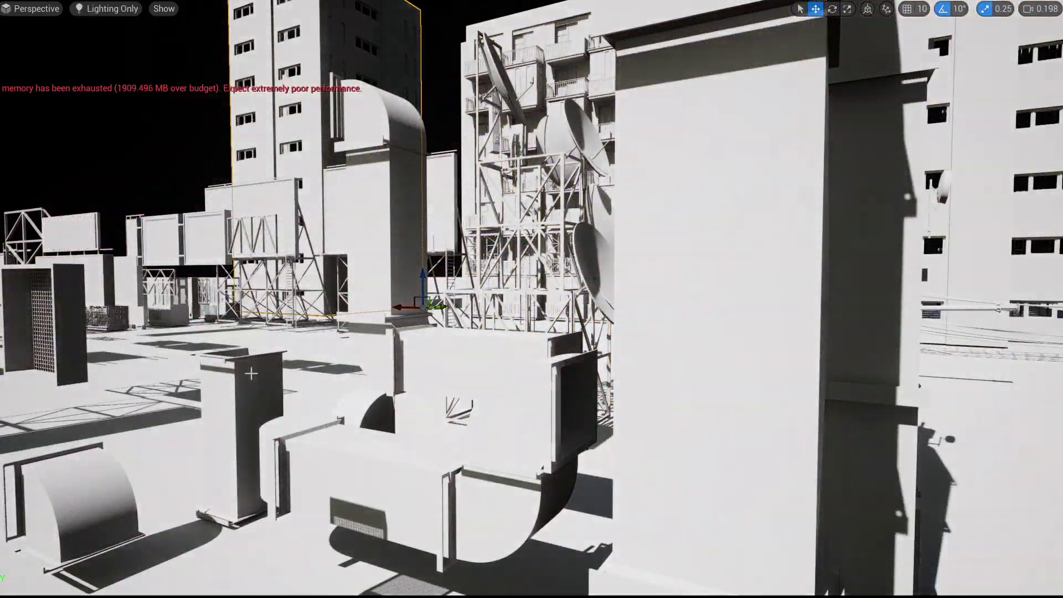
key("alt+4")
right_click_drag(548, 333, 626, 416)
key("w")
right_click_drag(531, 426, 520, 421)
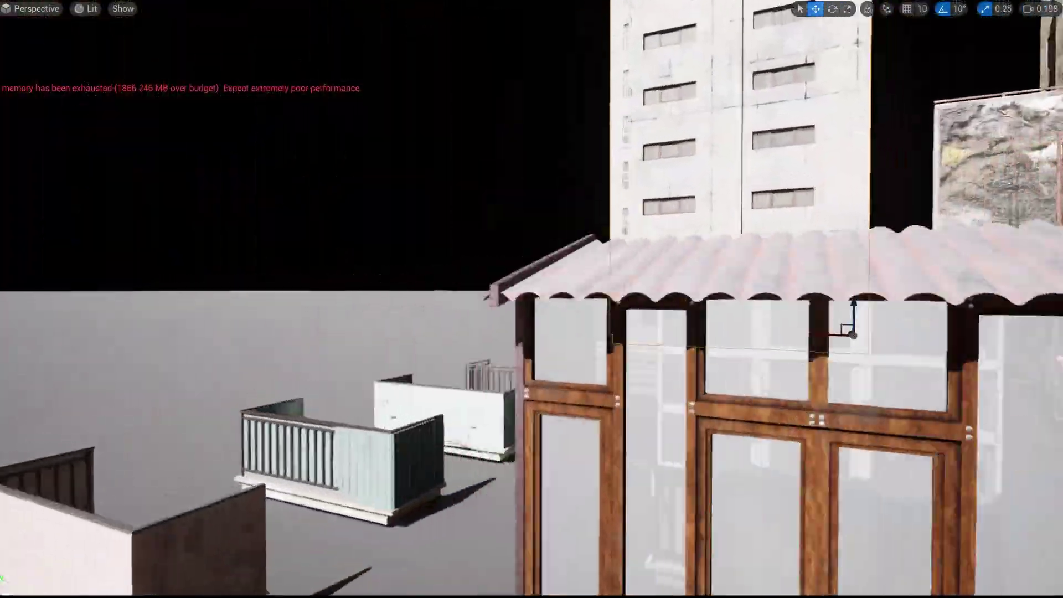
right_click_drag(521, 421, 532, 409)
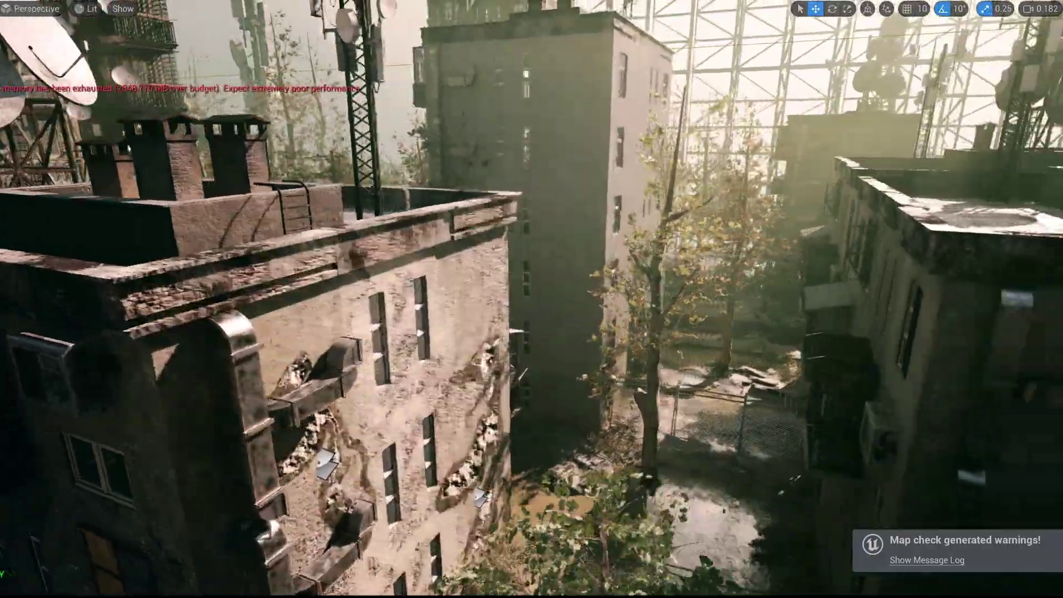
Explore the post-Soviet apartment blocks and their dark interior, comparing the unlit and lit views.
key("w")
right_click_drag(531, 299, 531, 277)
key("w")
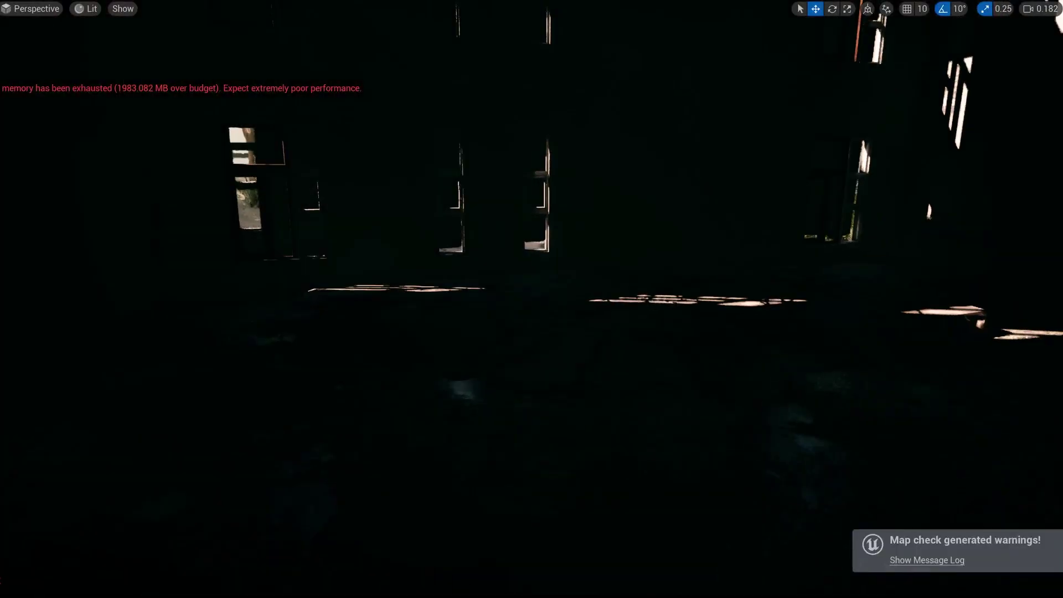
key("alt+3")
key("alt+4")
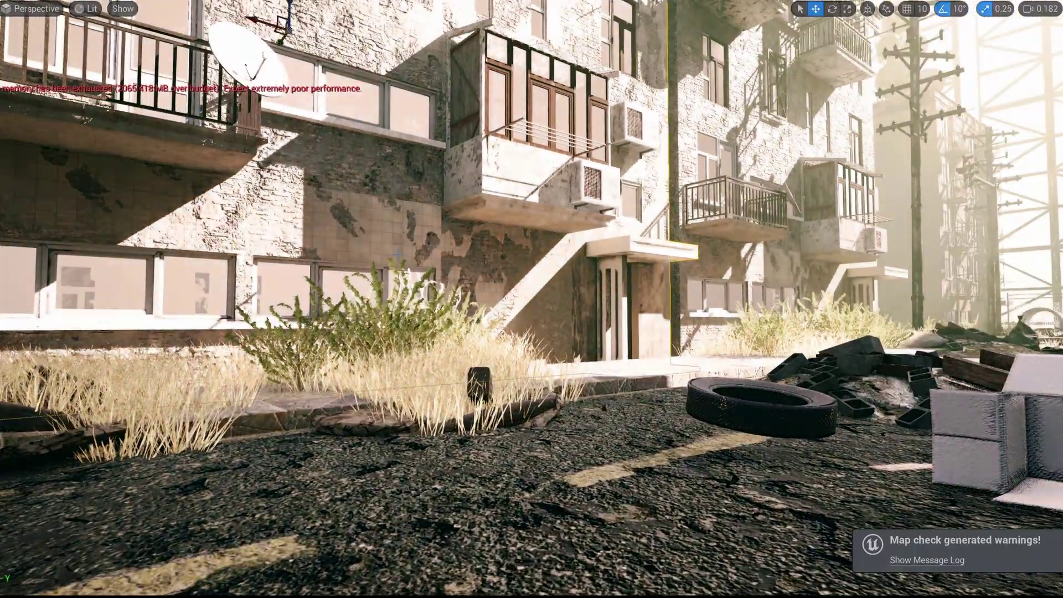
right_click_drag(397, 254, 607, 297)
key("w")
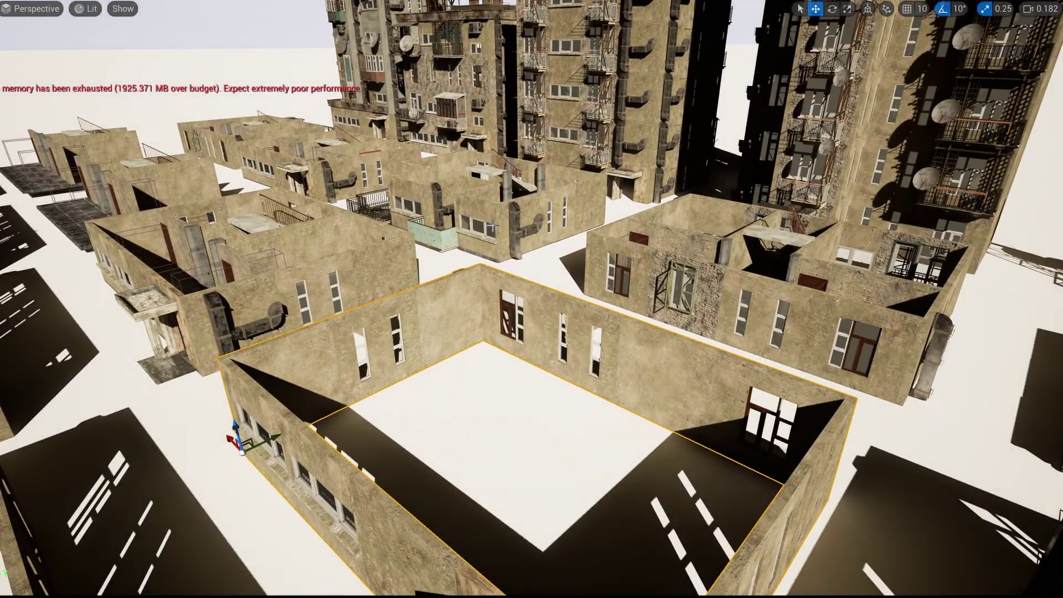
Examine the roofless modular apartment floors in TestMap, exit the full-screen viewport and show the Update_V3 folder's contents.
key("w")
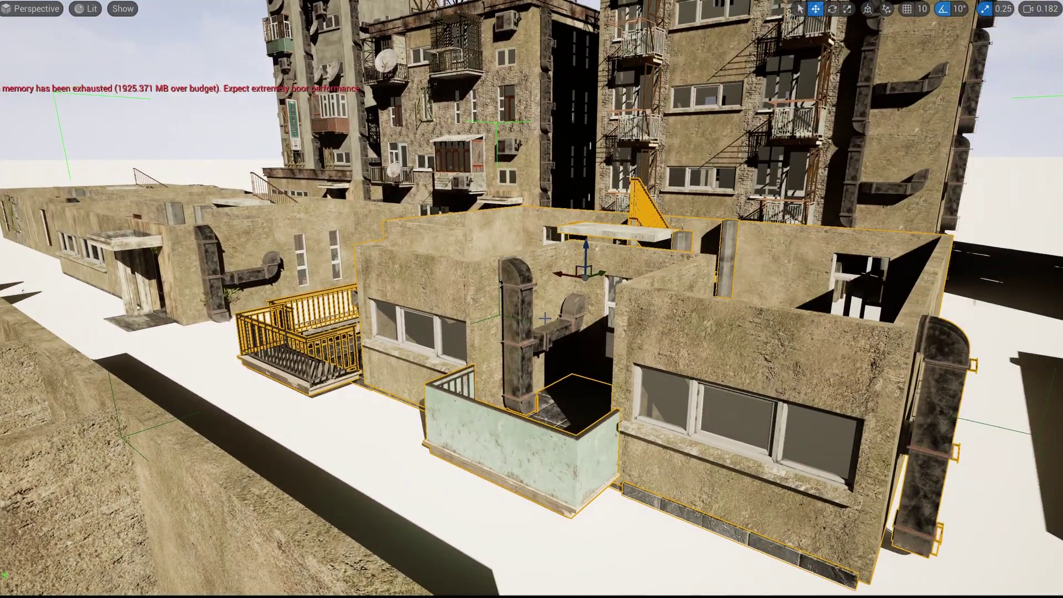
key("F11")
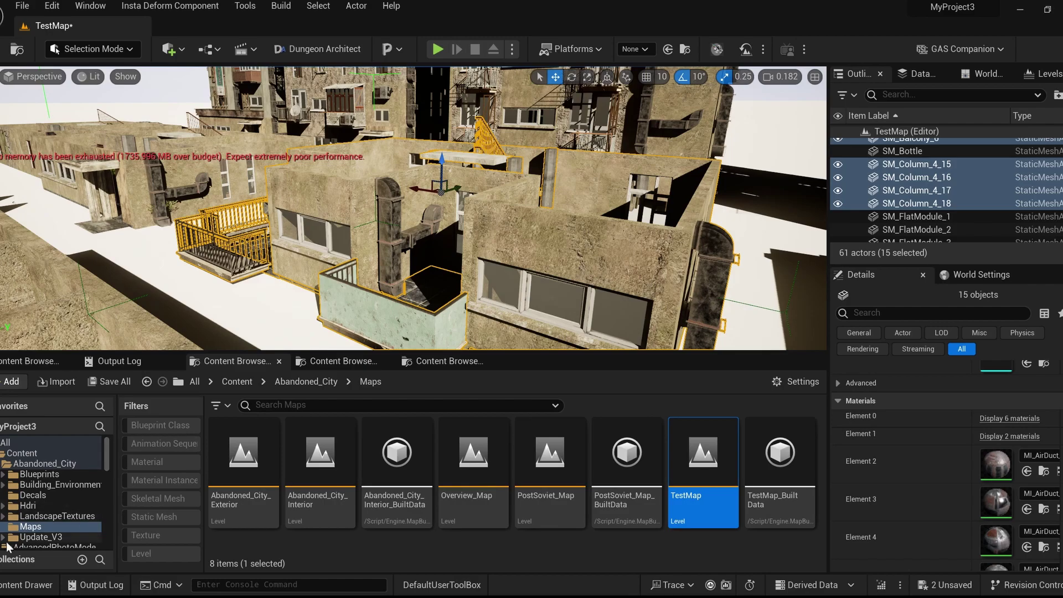
left_click(41, 538)
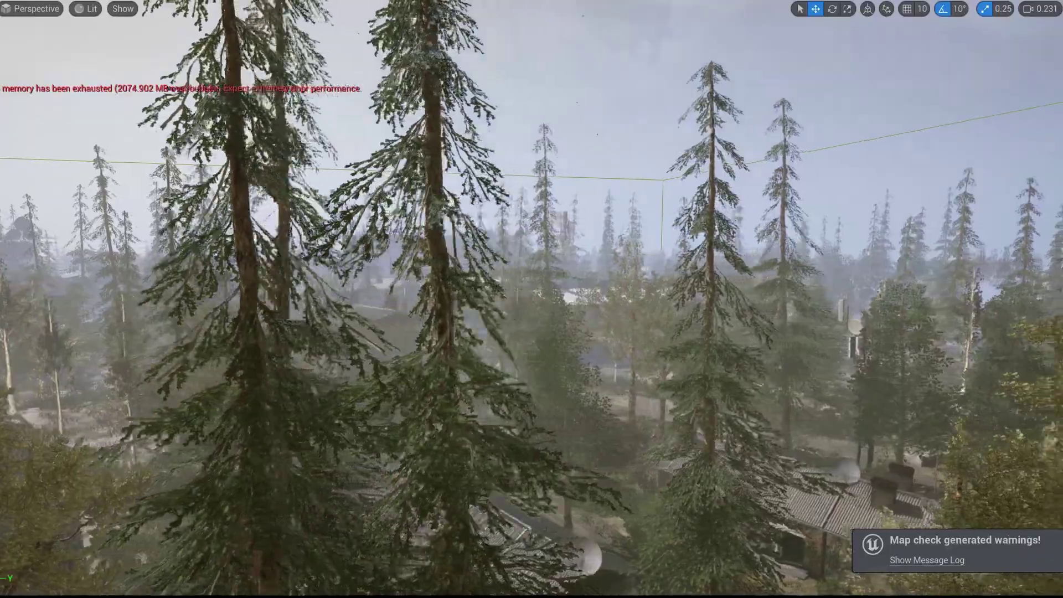
Explore the post-apocalyptic town's forest and building corridor, and examine an apartment entrance facade in unlit view.
key("w")
scroll(531, 299, "down", 5)
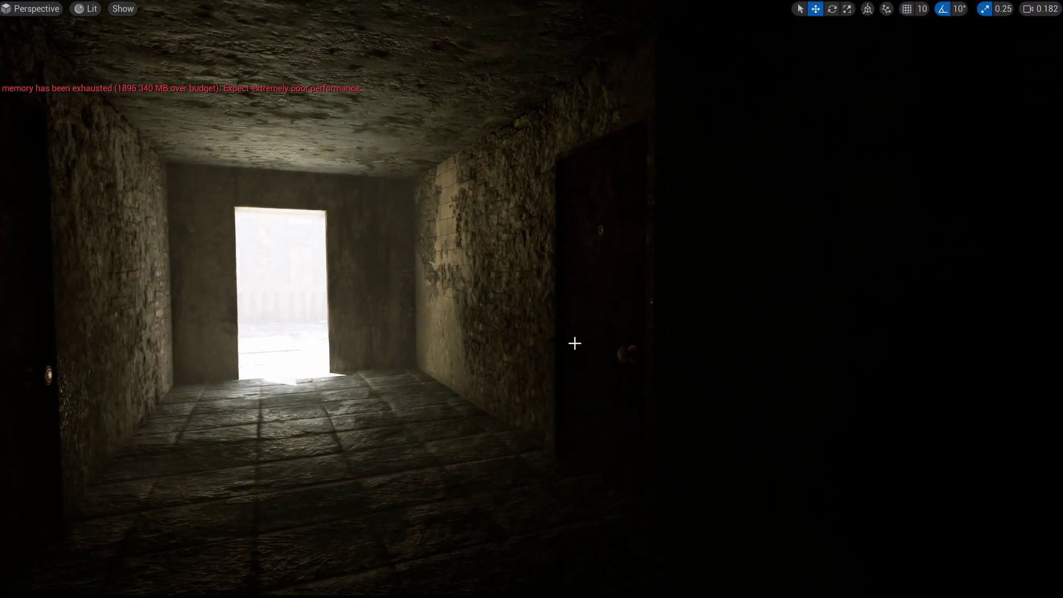
key("alt+3")
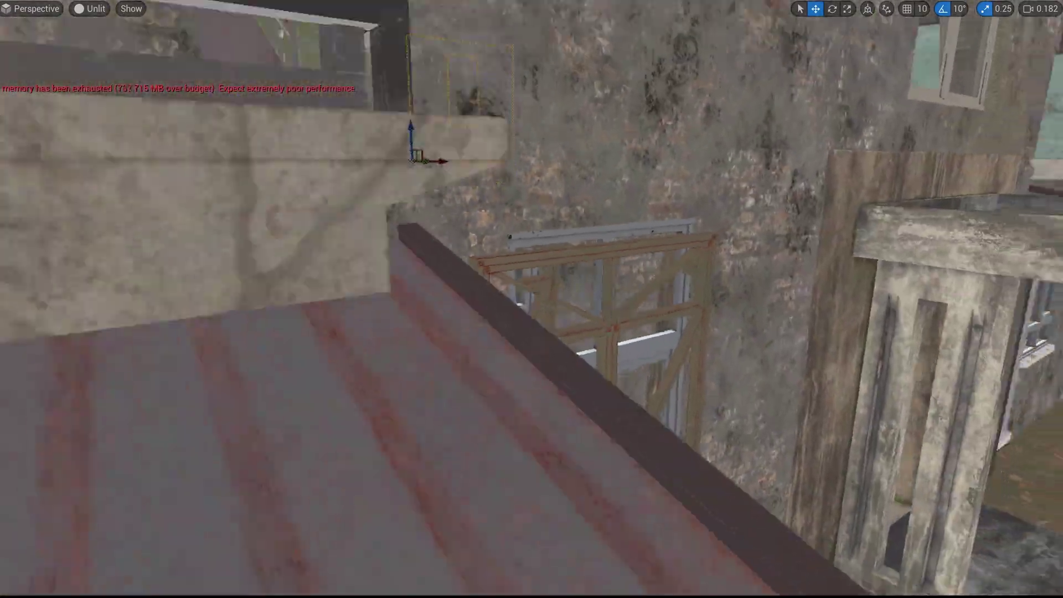
key("s")
right_click_drag(573, 344, 574, 344)
key("w")
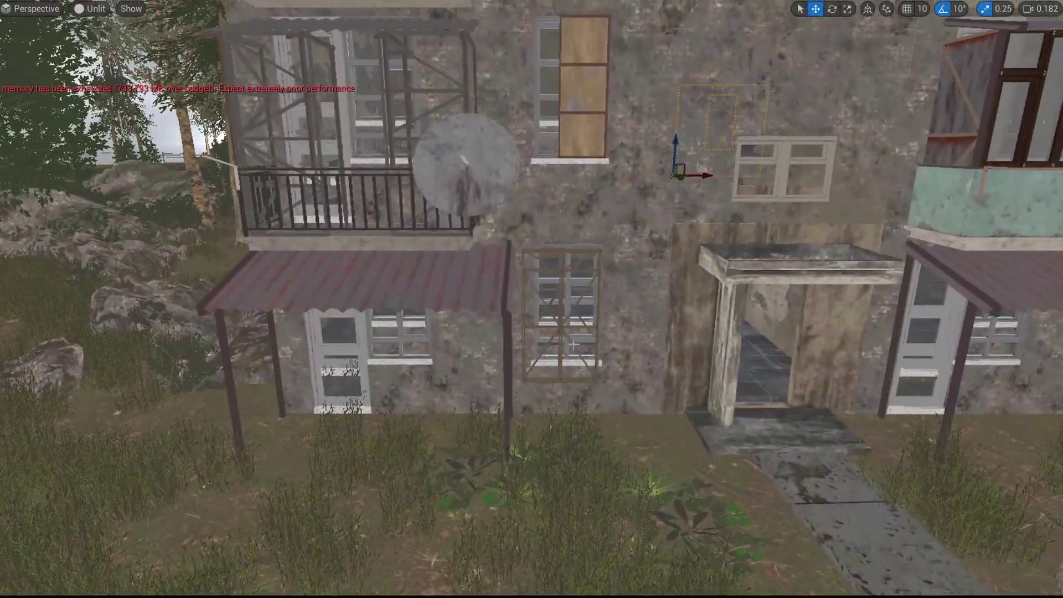
Restore the lit view and select the brick wall piece beside the apartment entrance.
key("alt+4")
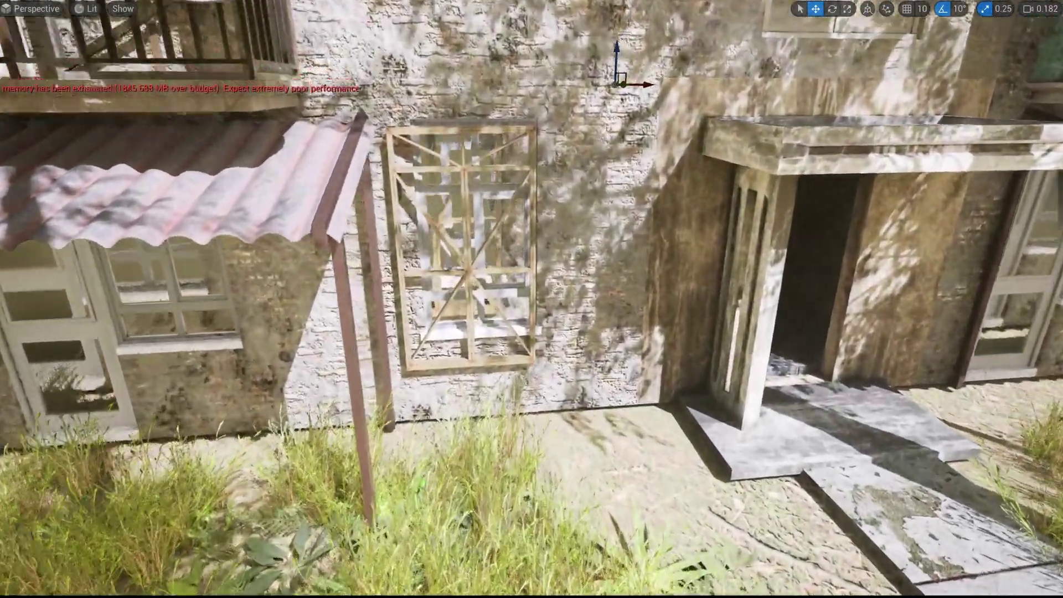
key("w")
right_click_drag(545, 256, 546, 257)
key("s")
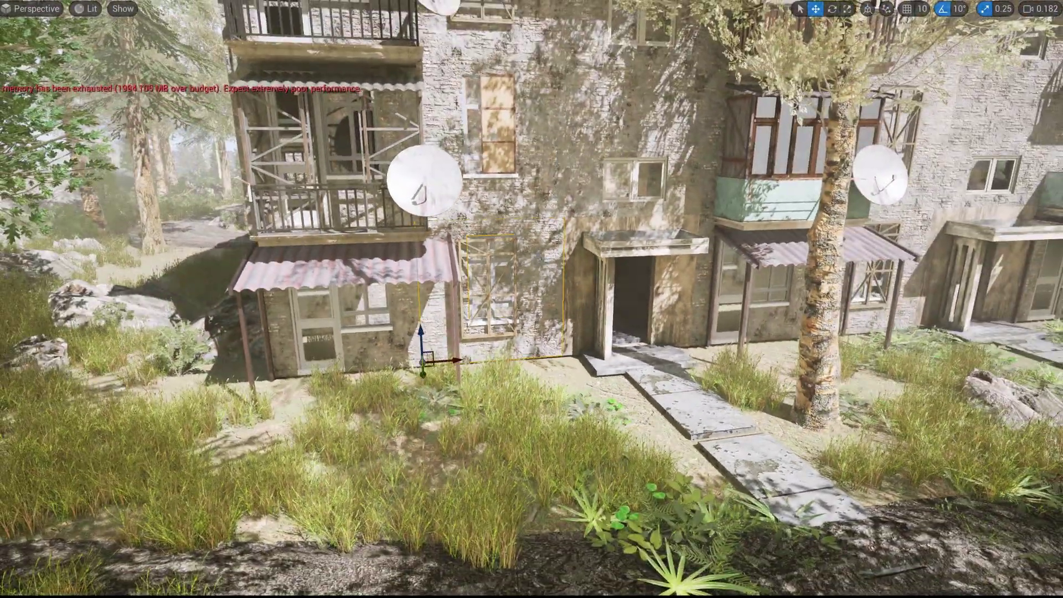
Exit the full-screen viewport and open the selected wall's MI_Wall_5 material instance in a floating window over the level.
key("F11")
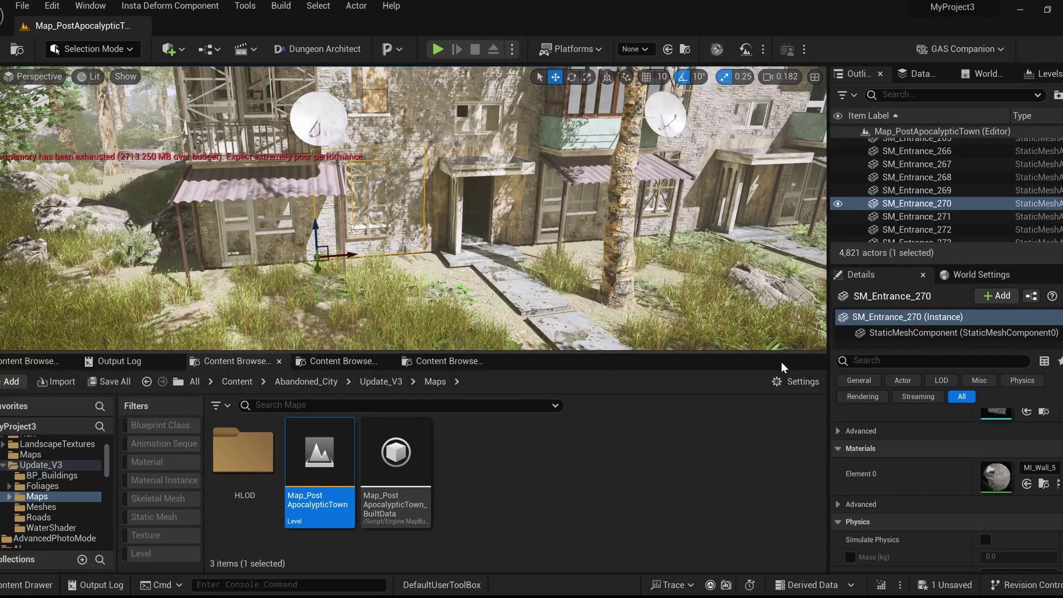
double_click(995, 477)
left_click_drag(263, 25, 767, 185)
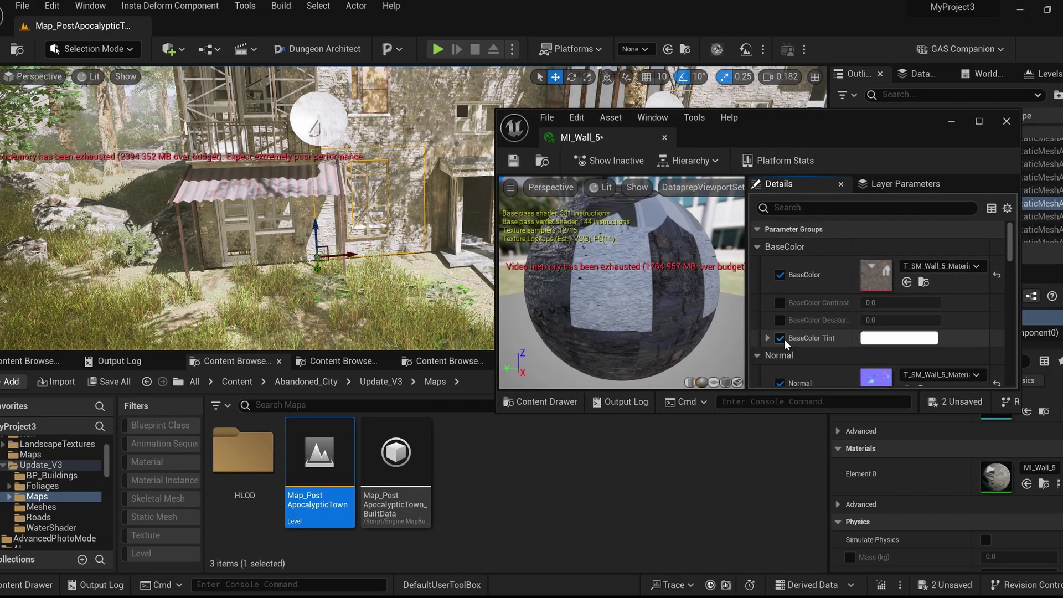
Try a cyan BaseColor Tint on the MI_Wall_5 material instance.
left_click(888, 339)
left_click(731, 358)
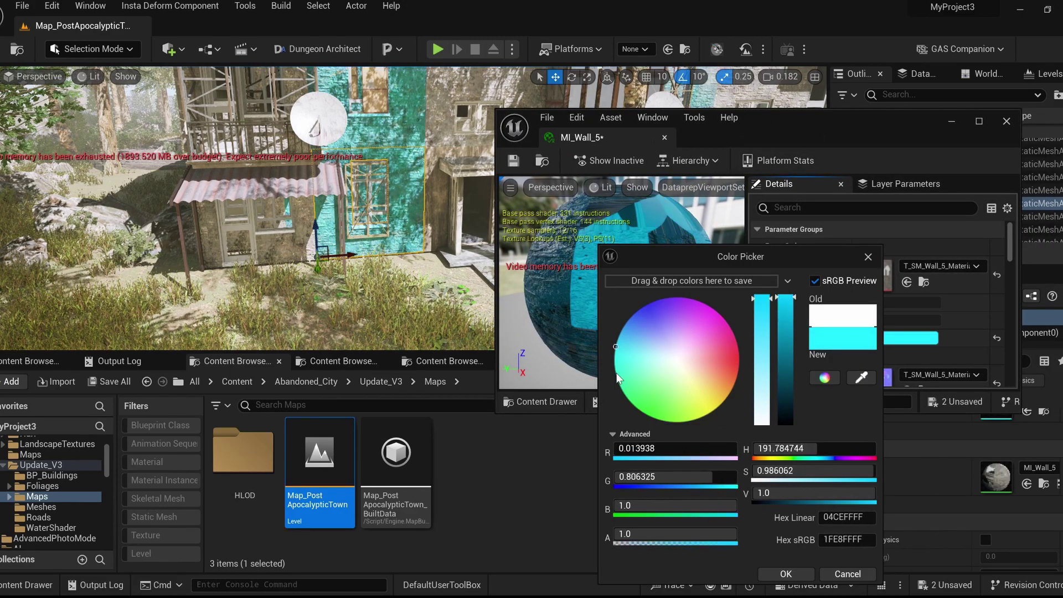
left_click(858, 577)
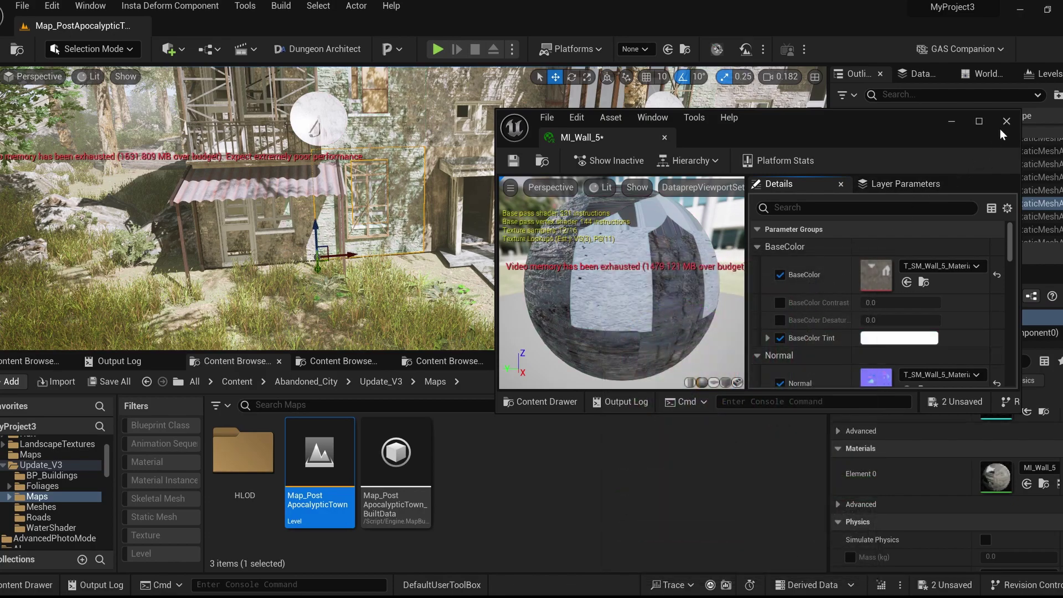
Review the MI_Wall_5 tiling and vertex-paint parameters and close the material instance.
scroll(897, 321, "down", 5)
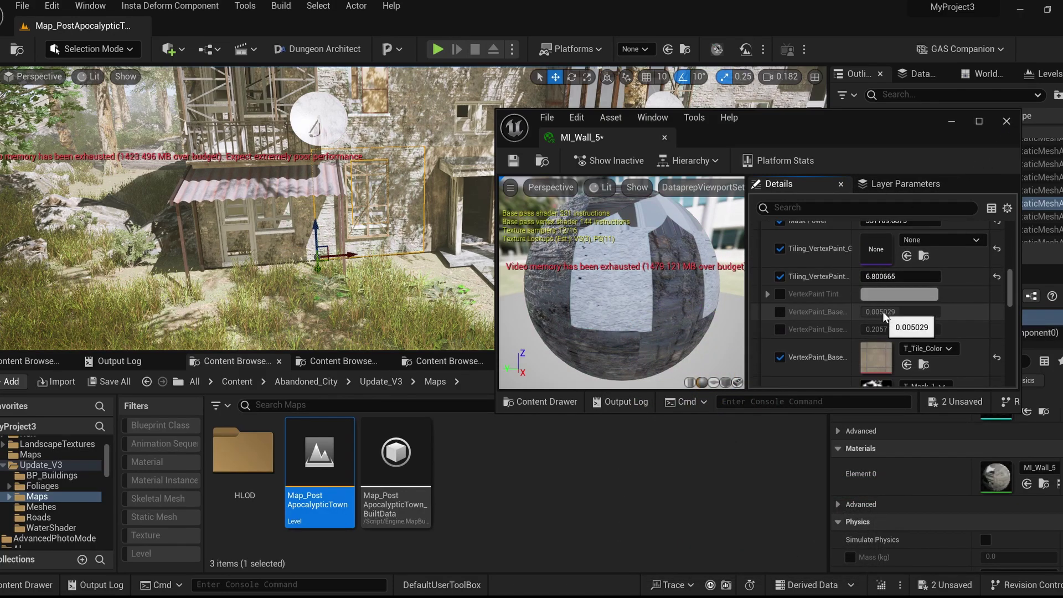
scroll(884, 316, "down", 3)
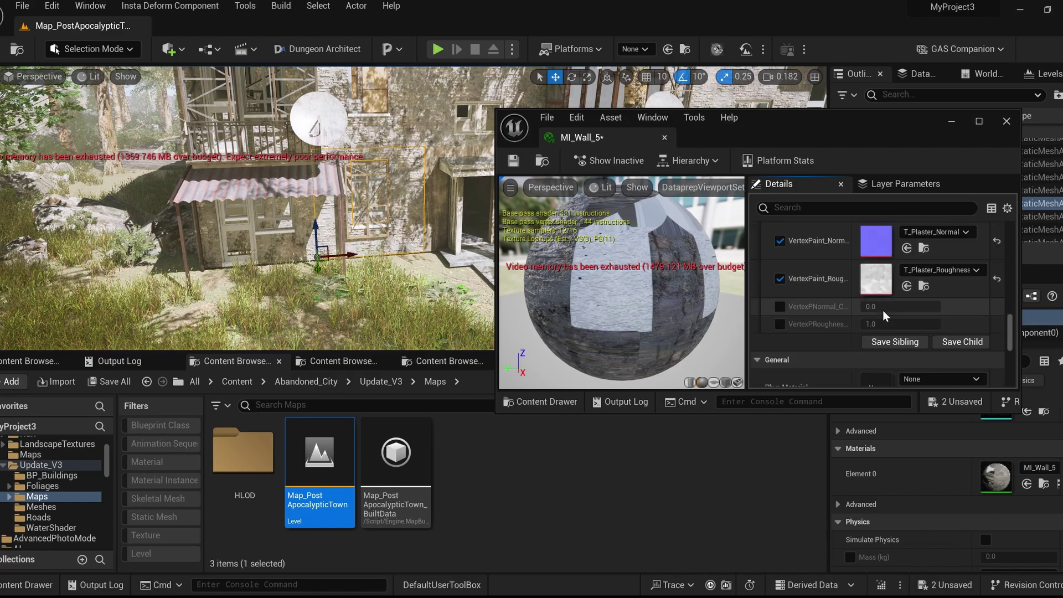
left_click(1007, 121)
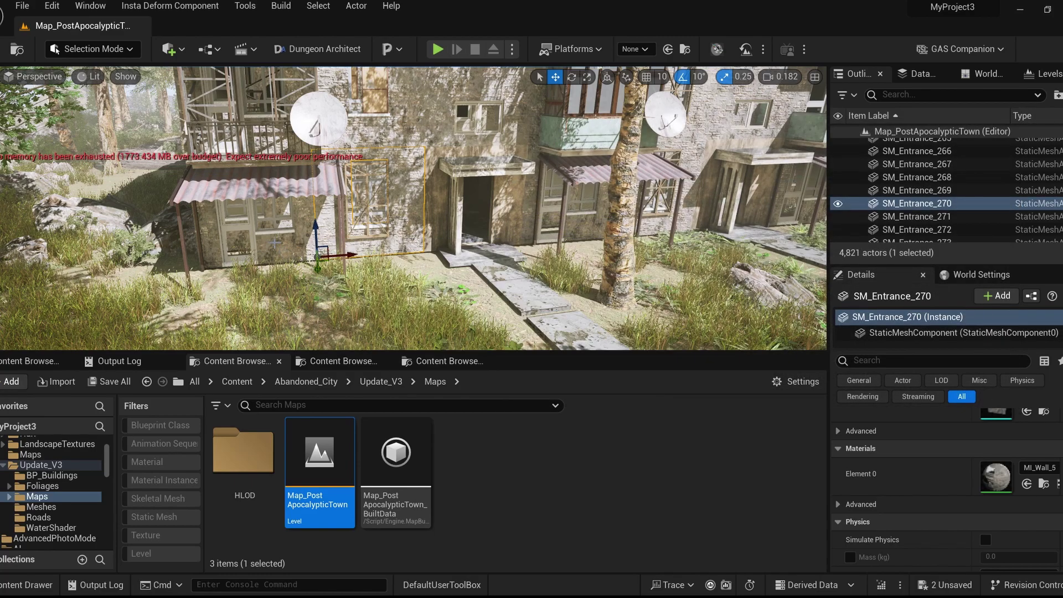
Switch to Mesh Paint mode and set the color view mode to RGB Channels.
left_click(86, 49)
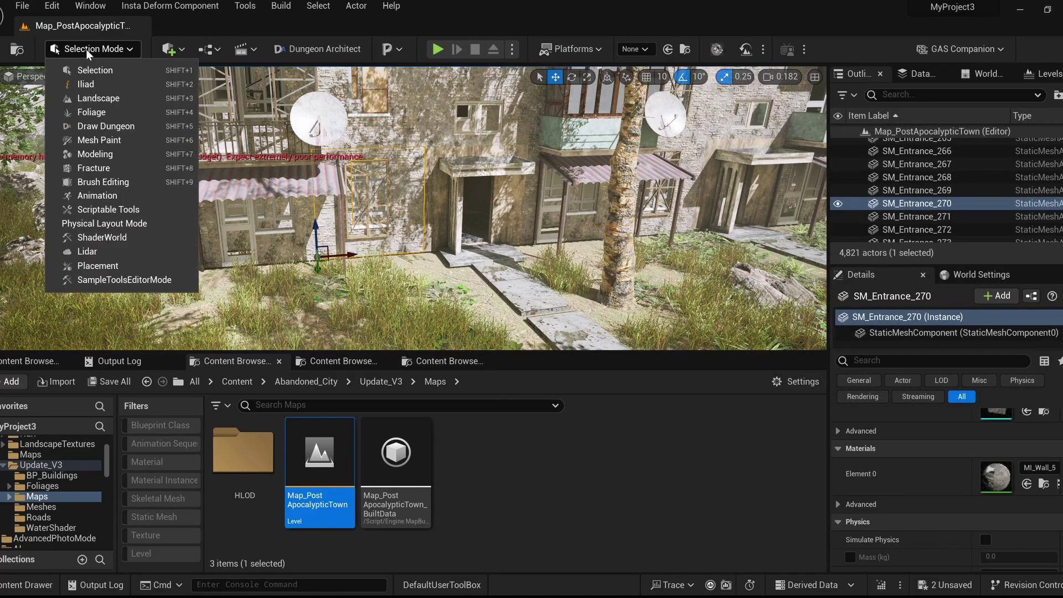
left_click(107, 141)
key("w")
mouse_move(421, 227)
right_mouse_down()
mouse_move(401, 224)
mouse_move(421, 222)
right_mouse_up()
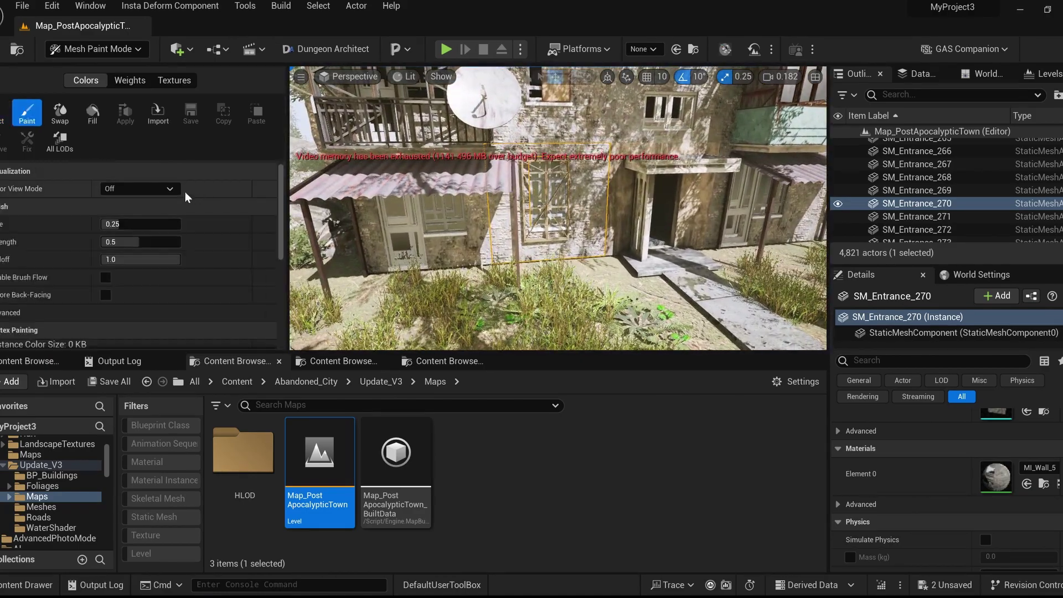
left_click(151, 189)
left_click(127, 217)
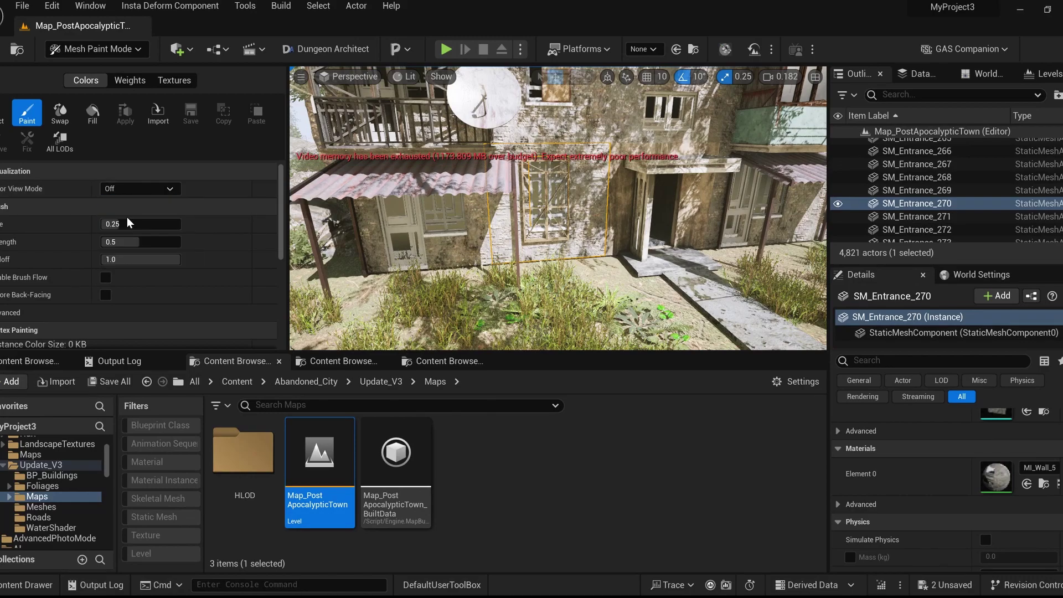
Select the wall pieces on the apartment's upper floors to inspect their painted vertex colors.
right_click_drag(453, 173, 464, 145)
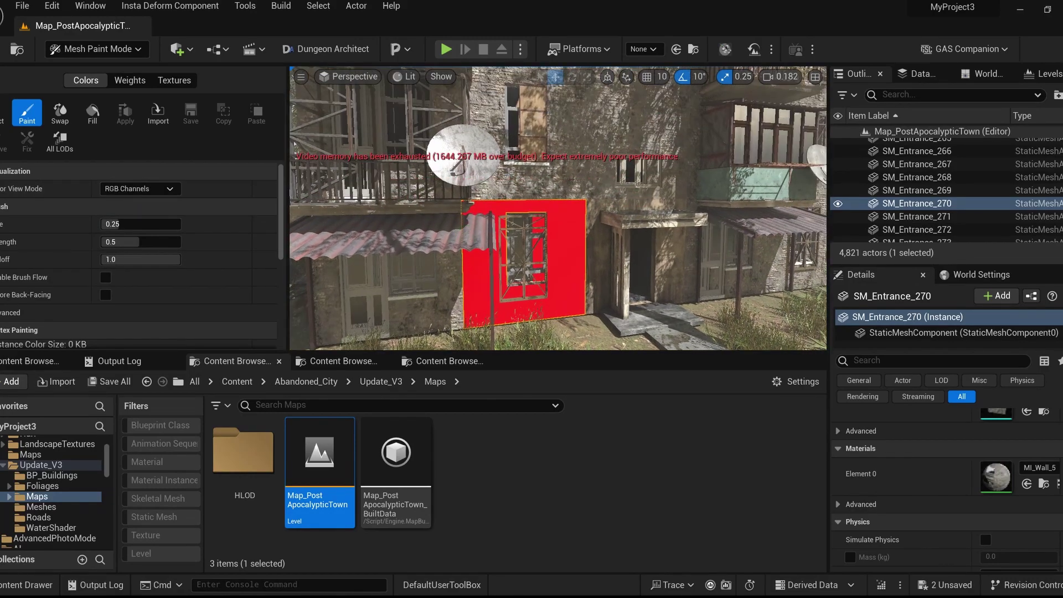
left_click(576, 146)
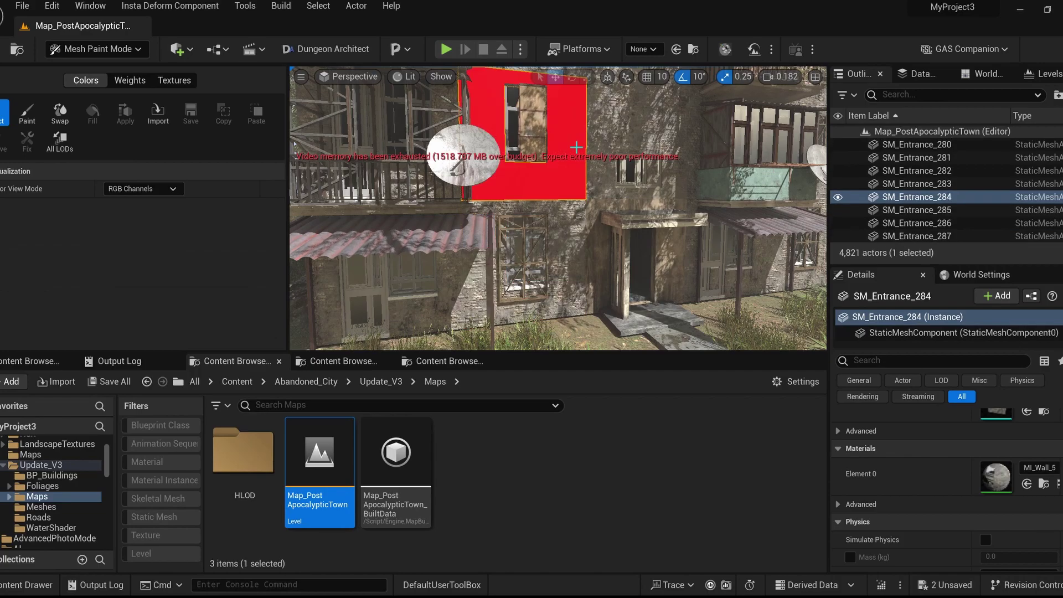
left_click(660, 145)
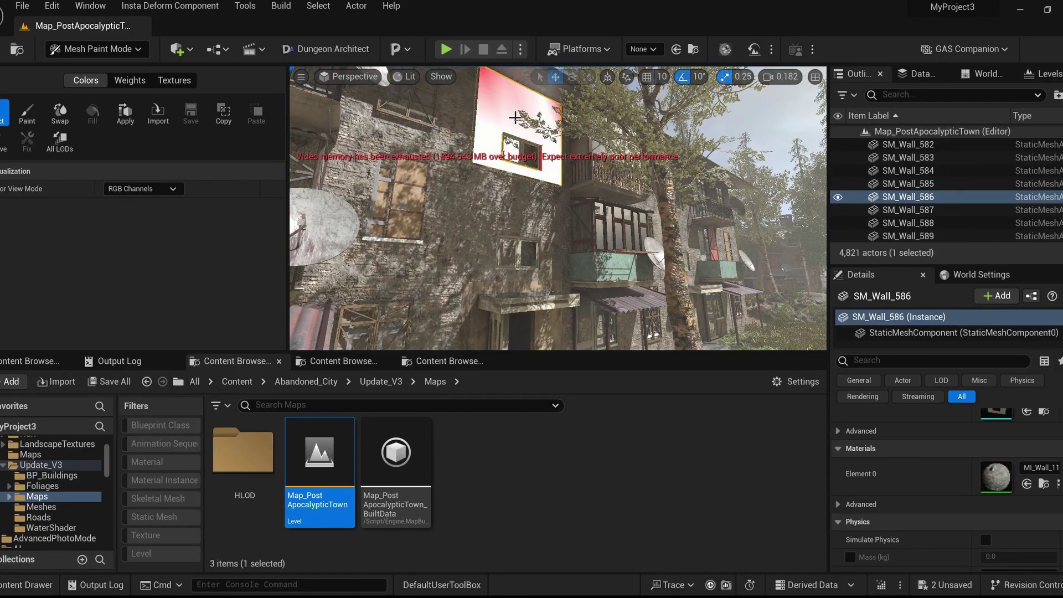
Examine the broadleaf tree meshes up close, including their leaves, acorns and trunk bark.
left_click(84, 70)
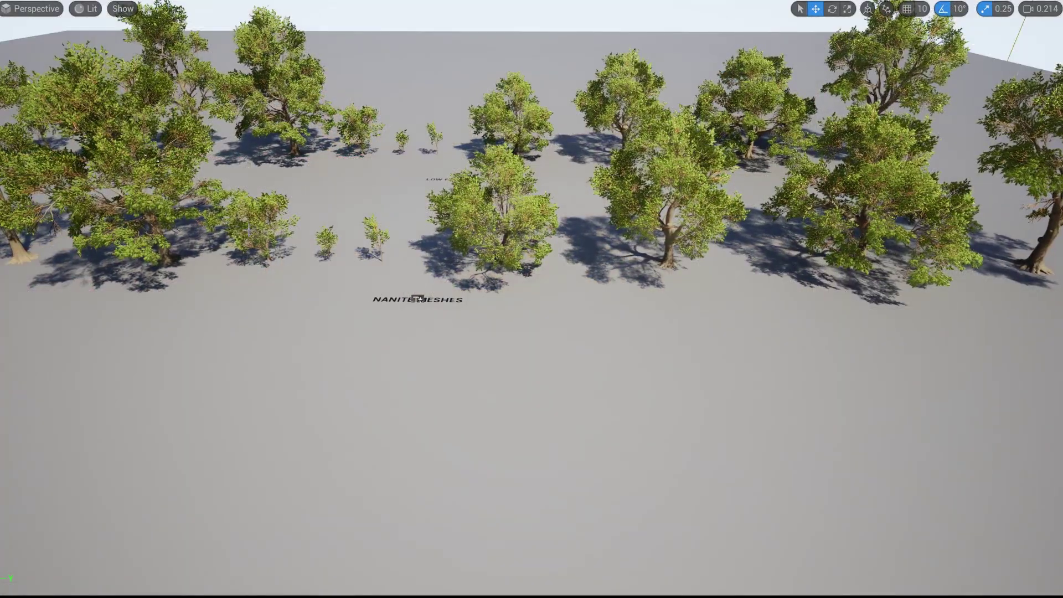
right_click_drag(526, 291, 426, 227)
right_click_drag(685, 280, 509, 161)
scroll(532, 299, "down", 1)
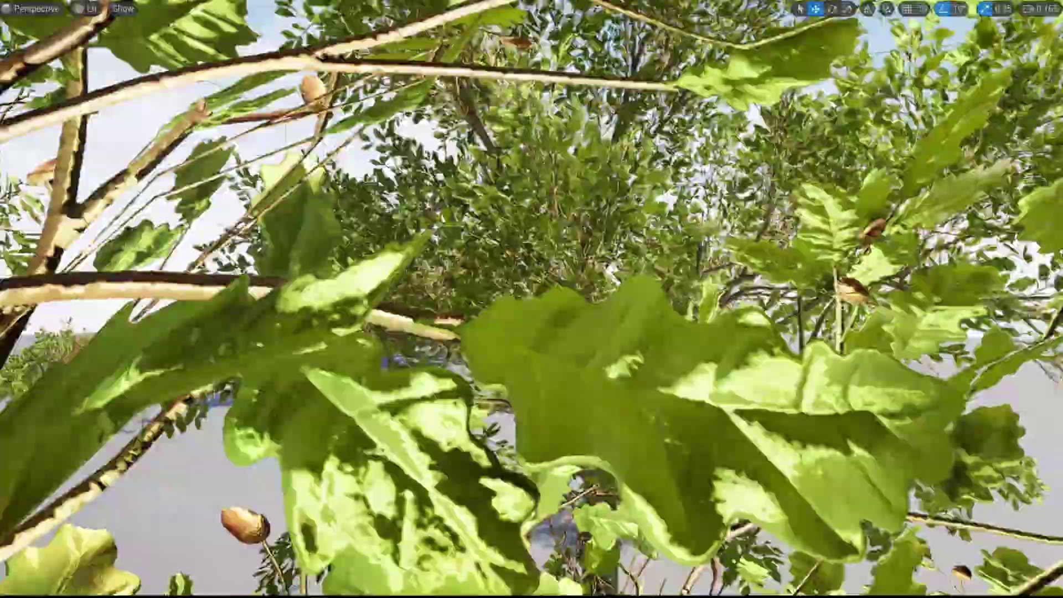
right_click_drag(532, 299, 249, 371)
scroll(531, 299, "down", 1)
right_click_drag(603, 316, 553, 289)
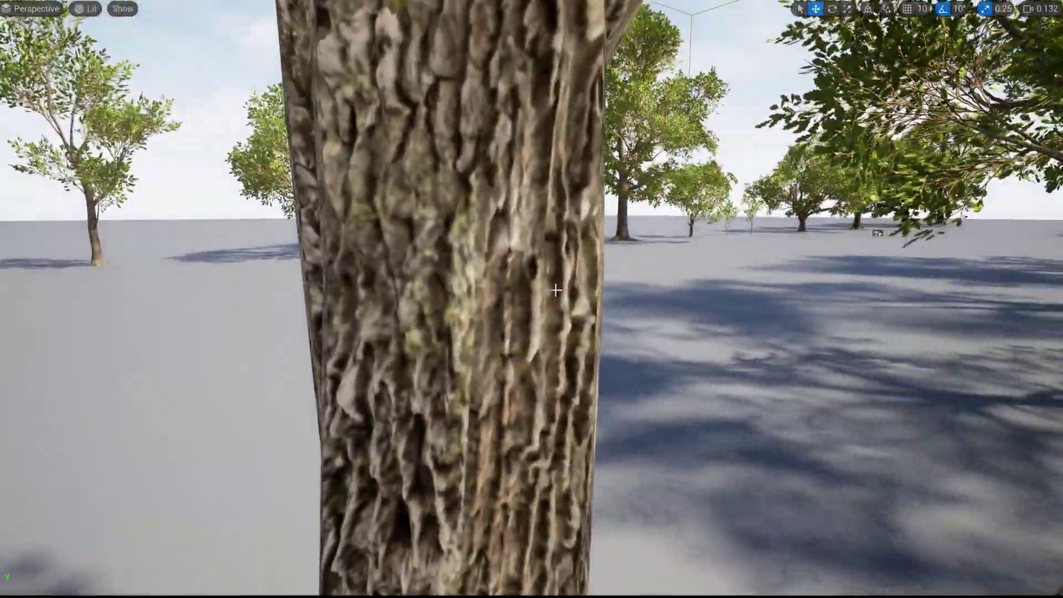
Compare the tree trunks and foliage in the Lighting Only, Detail Lighting and Wireframe view modes, ending in Lit.
key("alt+5")
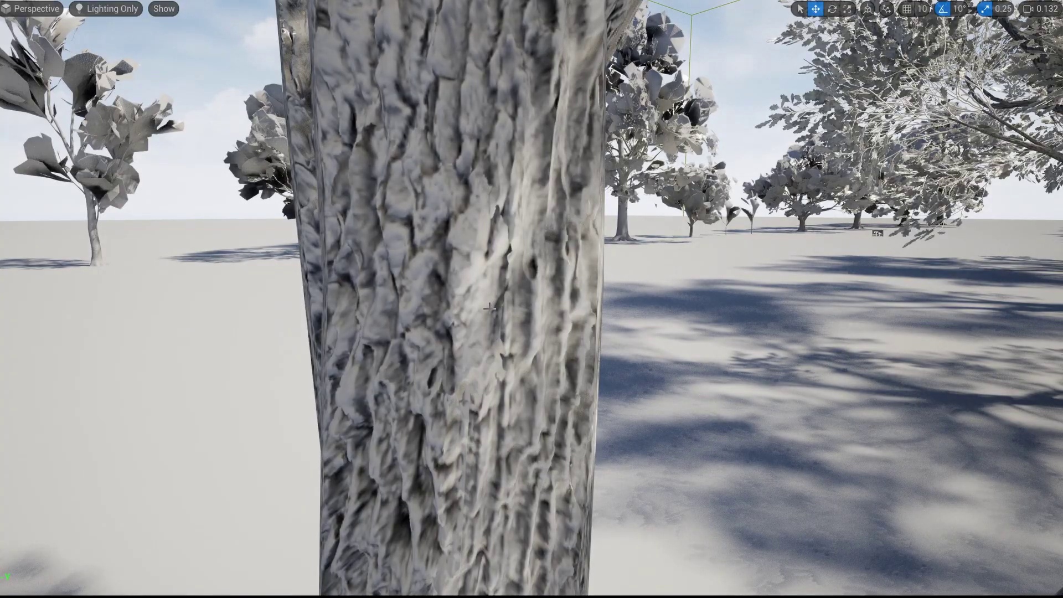
key("alt+4")
right_click_drag(553, 289, 620, 230)
key("alt+6")
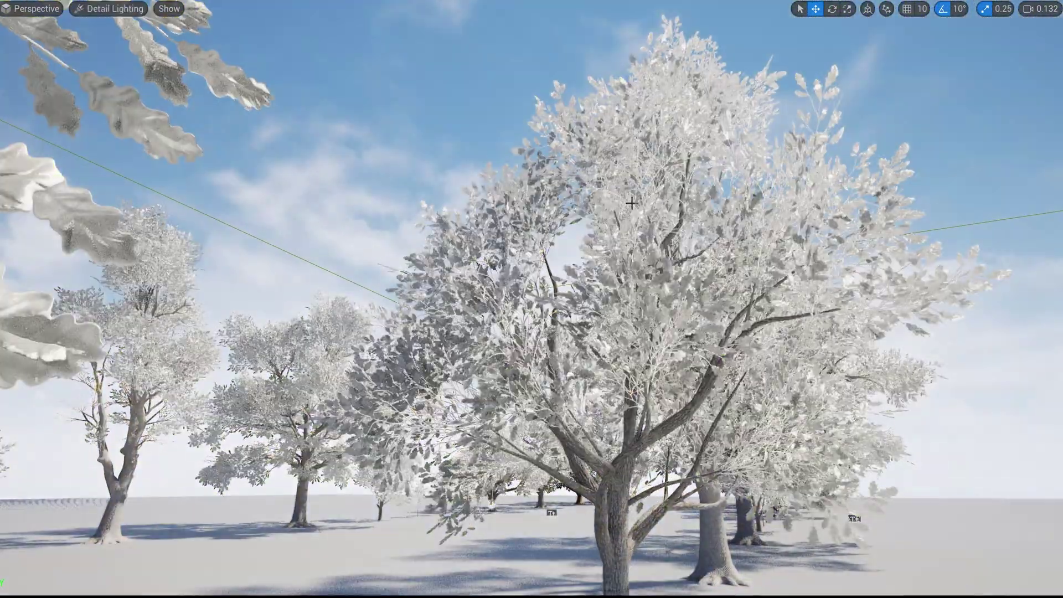
key("alt+4")
right_click_drag(631, 202, 681, 200)
key("alt+2")
key("alt+4")
Examine the trees in the Nanite Visualization Overview and return the viewport to Lit mode.
left_click(83, 8)
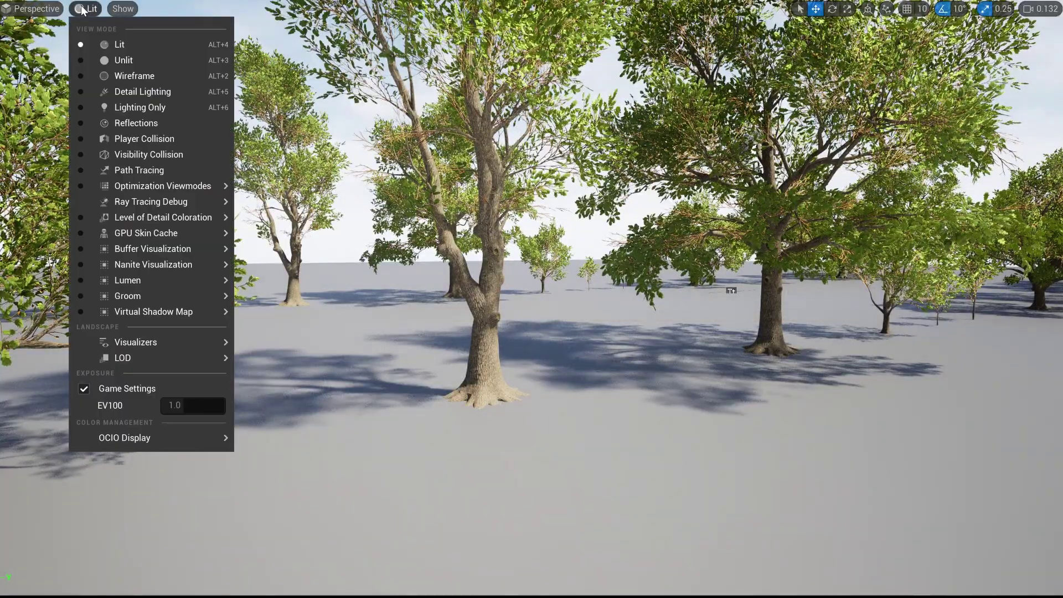
mouse_move(153, 262)
left_click(260, 283)
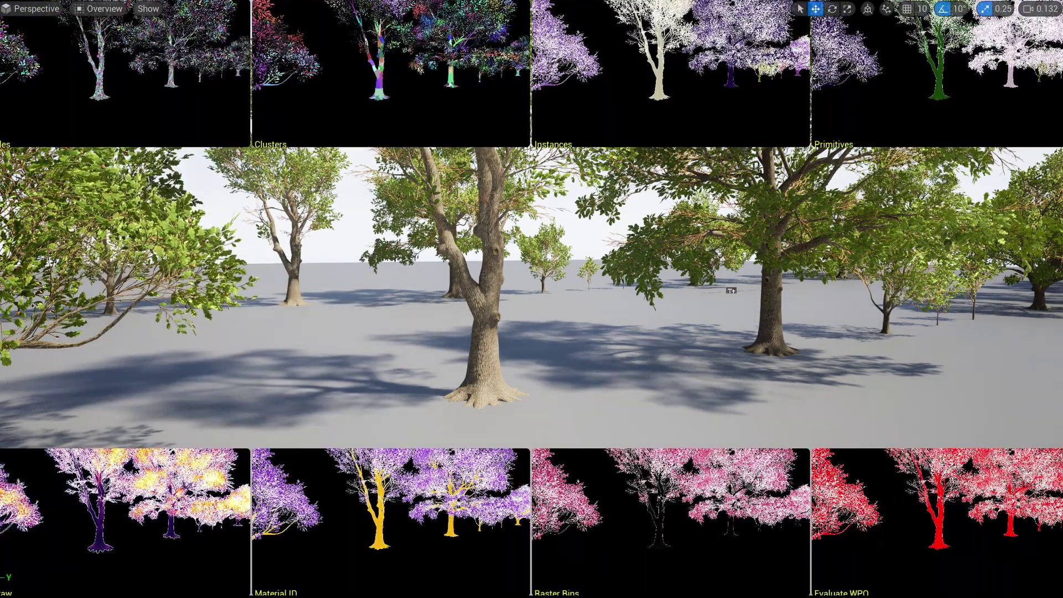
right_click_drag(786, 247, 748, 235)
key("a")
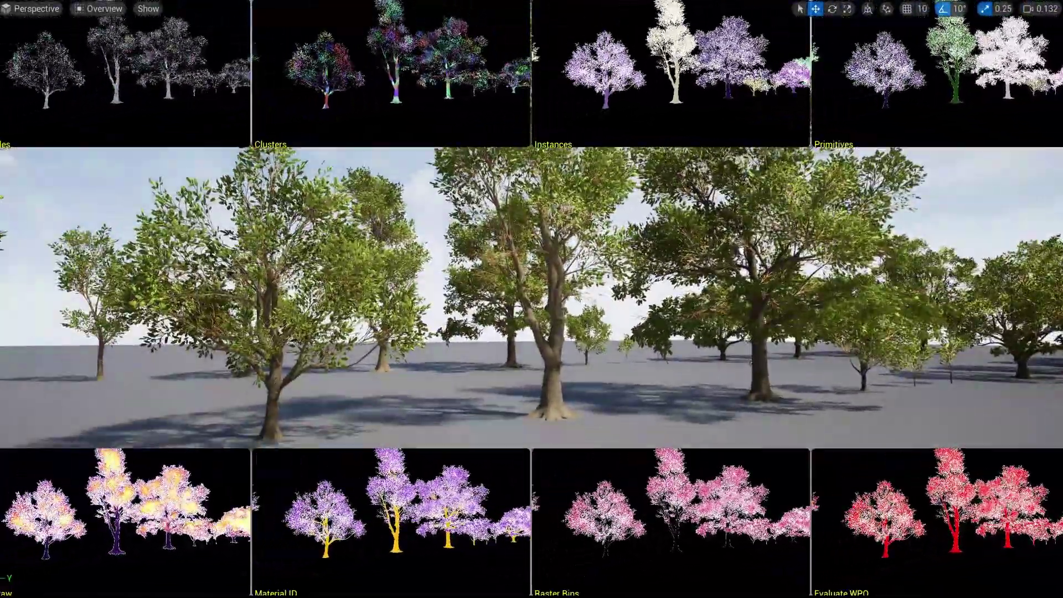
left_click(102, 8)
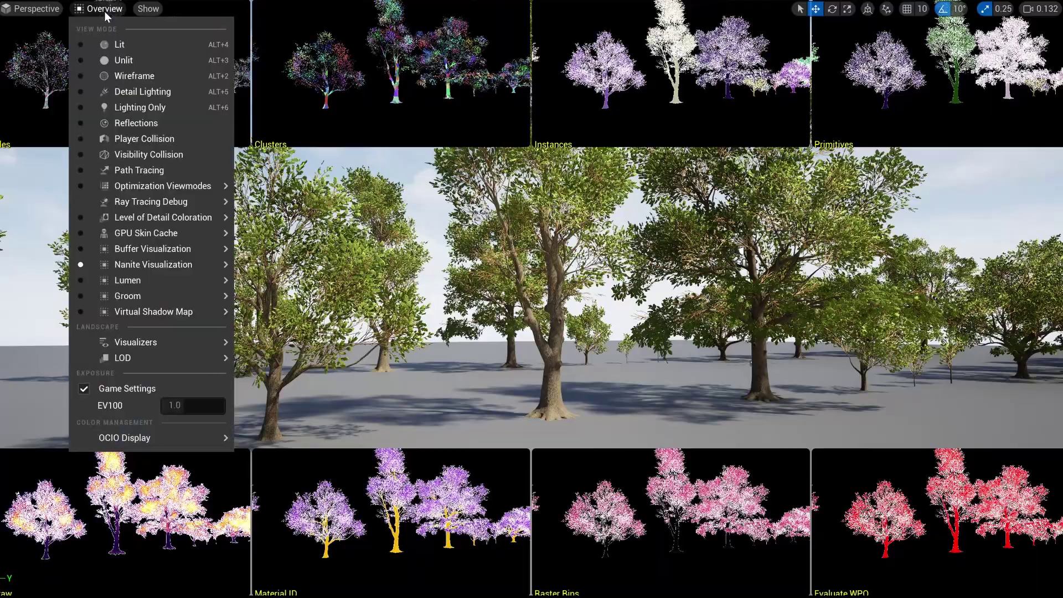
left_click(126, 47)
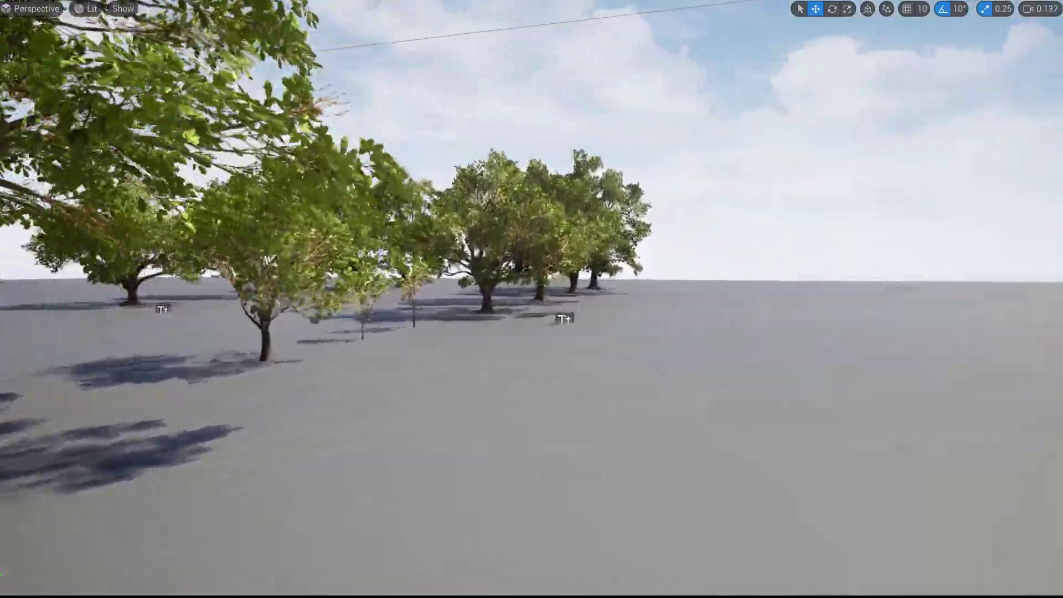
Examine the low-poly broadleaf trees and the conifer bark up close in Lit and lighting view modes.
key("w")
scroll(532, 299, "down", 1)
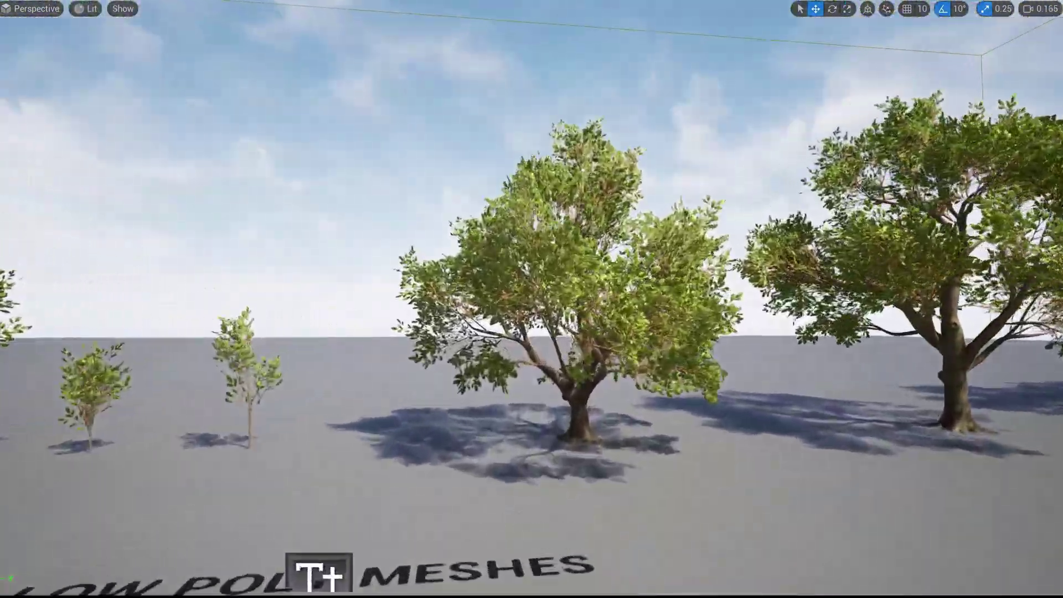
key("w")
scroll(531, 299, "down", 1)
right_click_drag(497, 290, 558, 314)
key("alt+6")
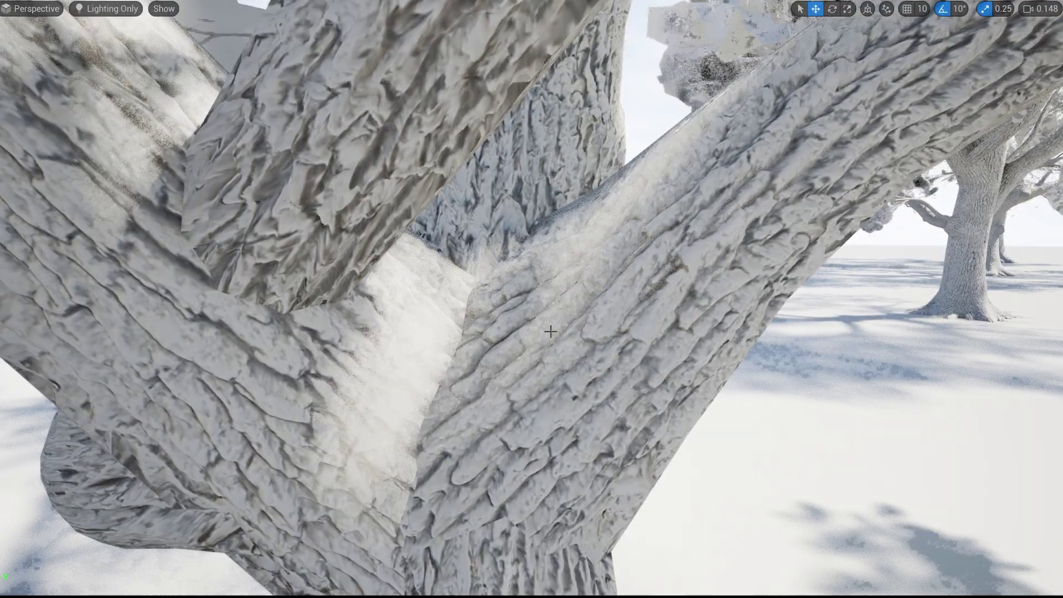
key("alt+4")
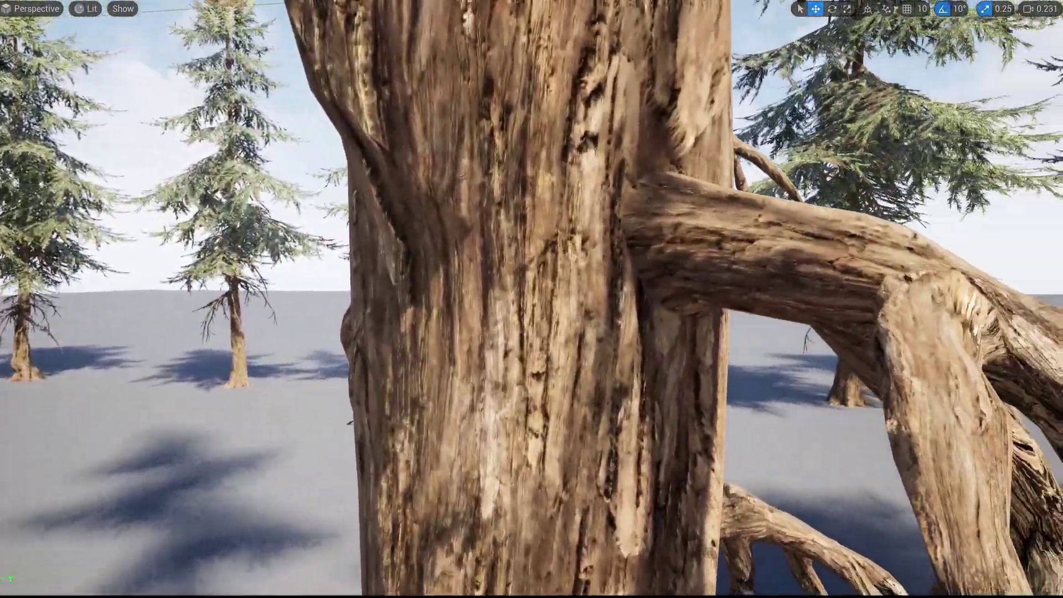
right_click_drag(529, 317, 553, 310)
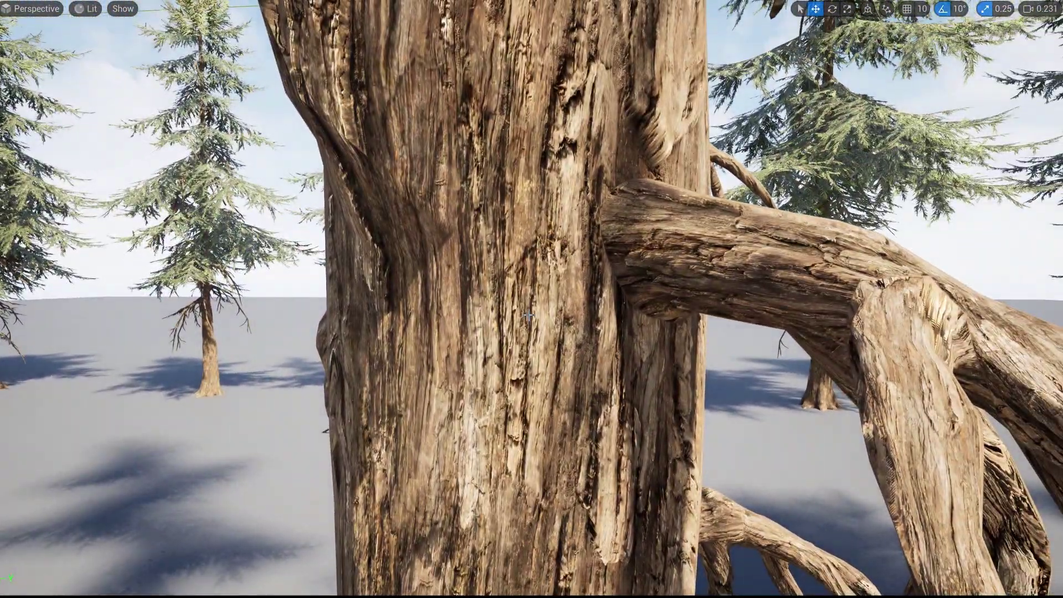
key("alt+5")
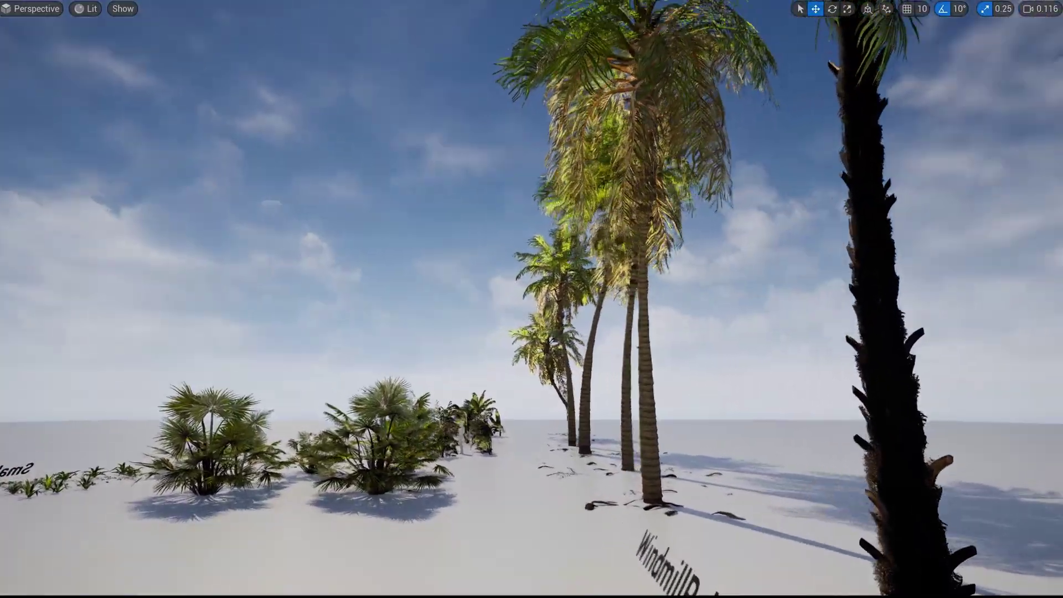
Look over the palm trees, small plants and banana plants in the TropicalFoliage Overview level.
right_click_drag(531, 299, 321, 509)
key("w")
scroll(532, 299, "up", 1)
key("s")
key("w")
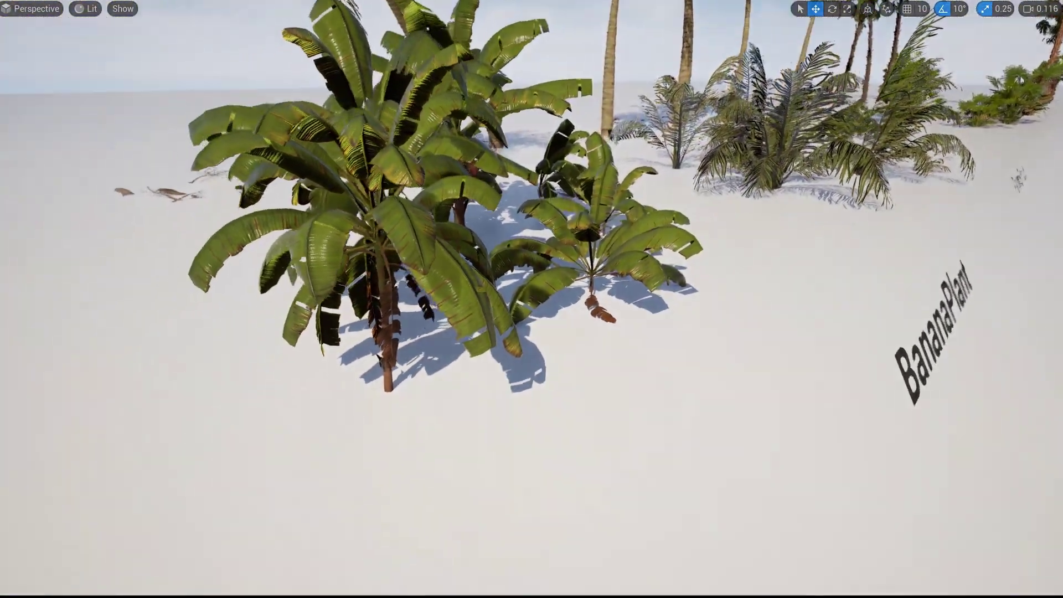
Select the SM_BananaPlant_01a mesh and open its MI_BananaImposter_01a material instance in a separate window.
key("F11")
right_click_drag(606, 340, 546, 295)
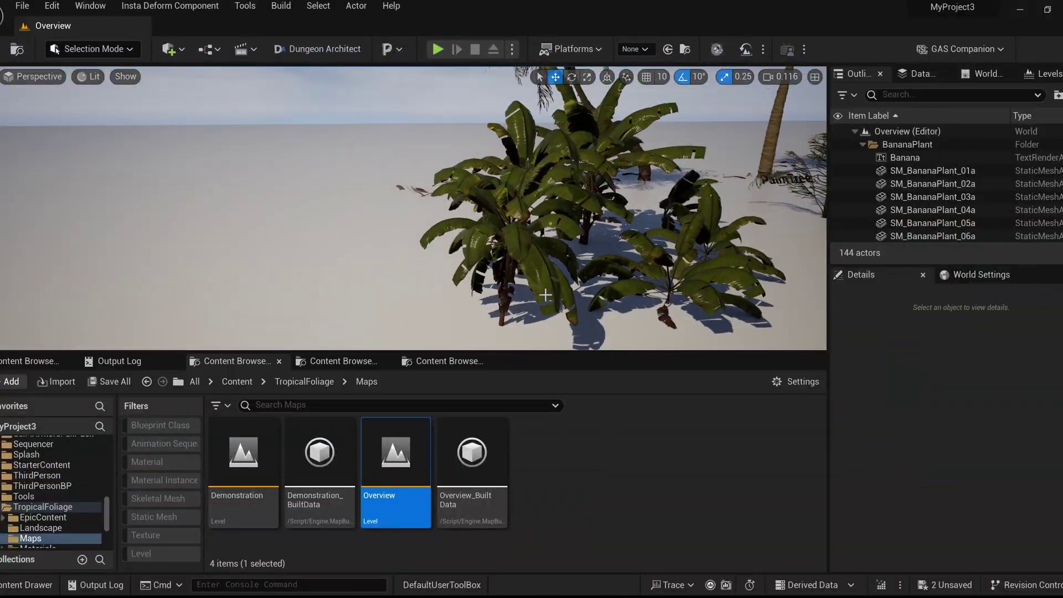
left_click(529, 258)
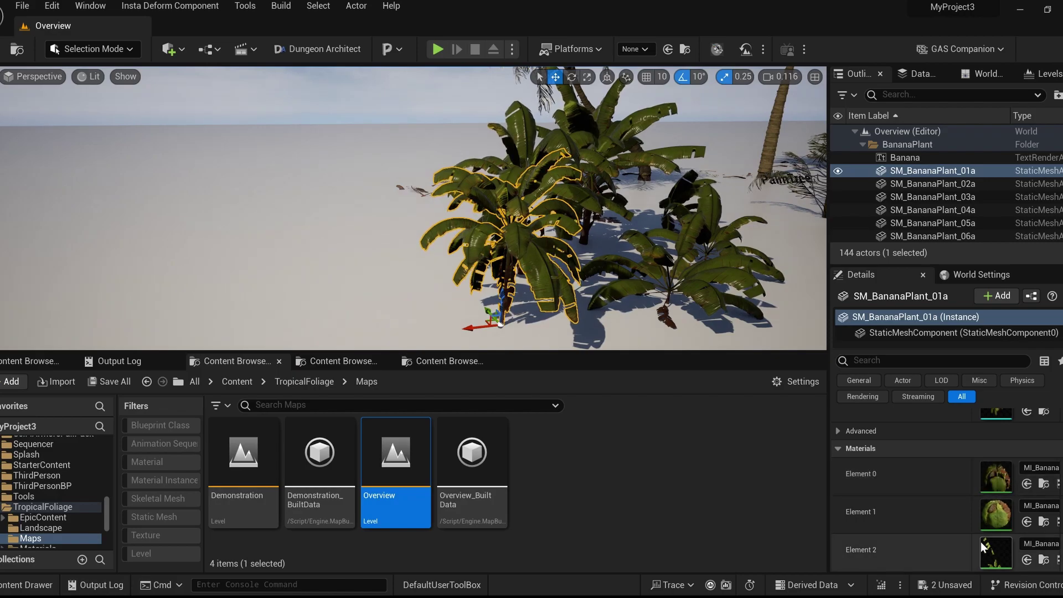
double_click(995, 475)
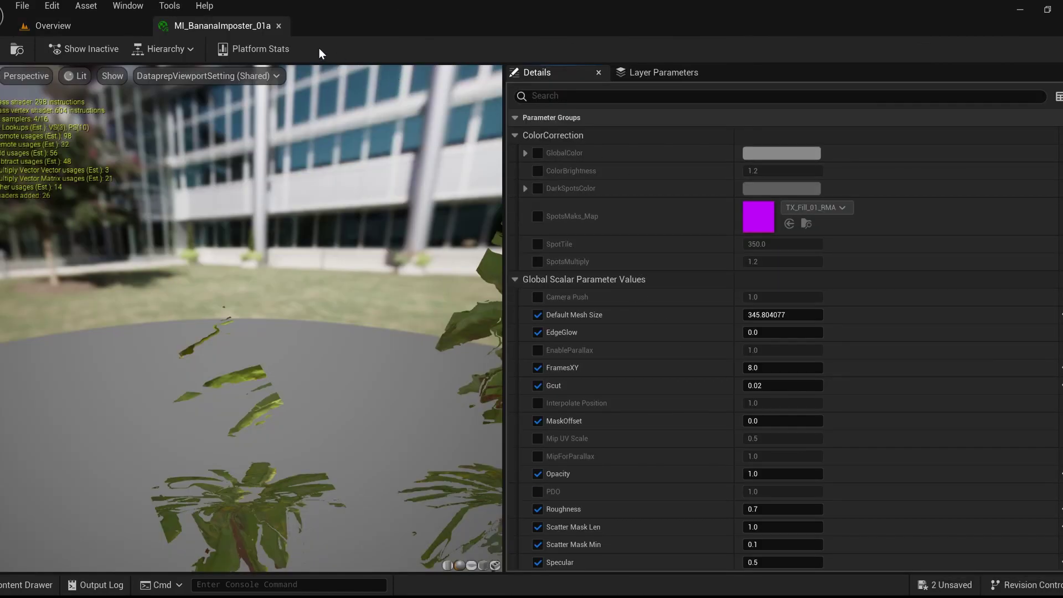
left_click_drag(272, 42, 597, 141)
left_click_drag(798, 157, 583, 287)
Enable the GlobalColor override on MI_BananaImposter_01a and try light green and yellow tints.
left_click(543, 418)
left_click(662, 418)
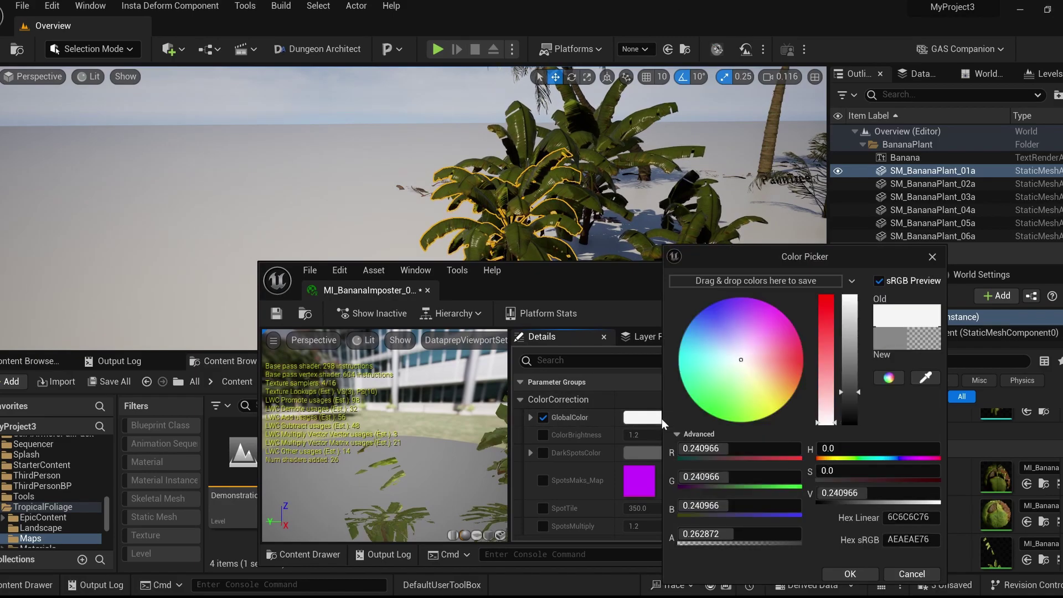
left_click(729, 326)
left_click(727, 401)
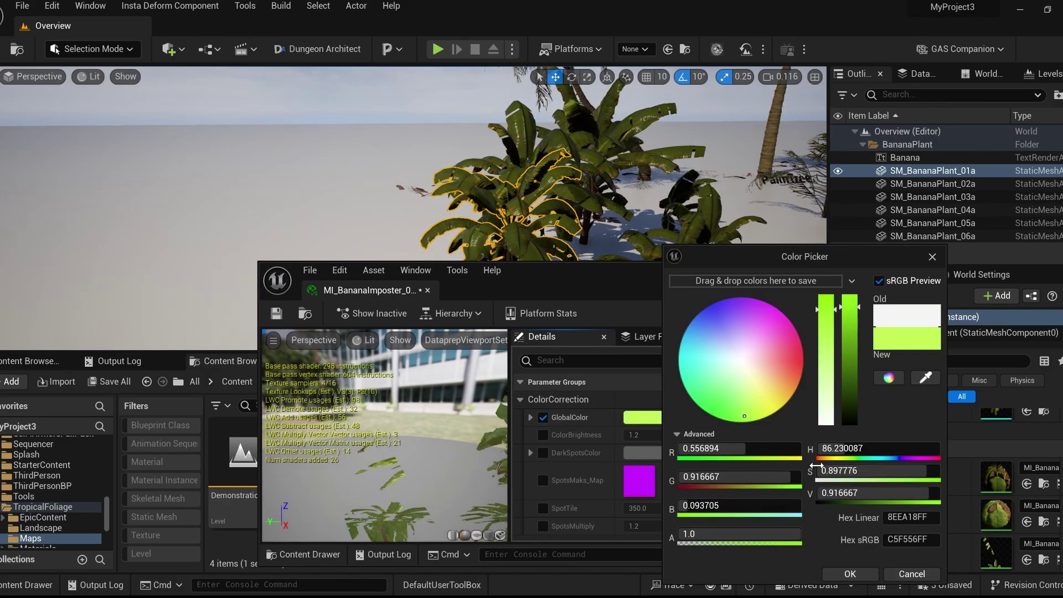
mouse_move(792, 381)
left_mouse_down()
mouse_move(738, 420)
mouse_move(777, 434)
left_mouse_up()
mouse_move(851, 385)
left_mouse_down()
mouse_move(848, 423)
mouse_move(849, 309)
left_mouse_up()
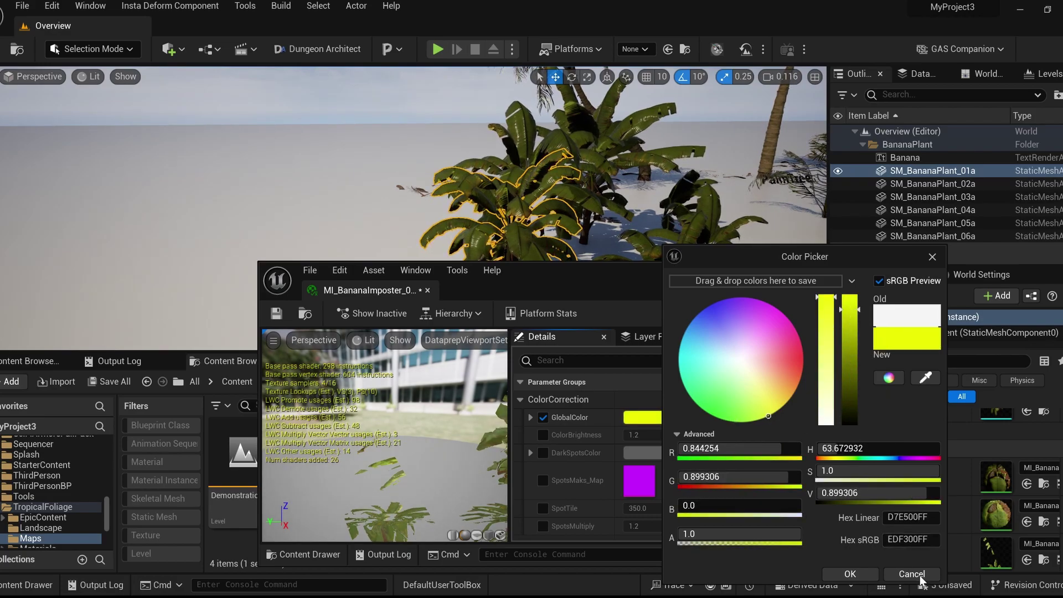
left_click(912, 574)
Review the remaining MI_BananaImposter_01a parameters and close the material instance.
scroll(643, 437, "down", 5)
scroll(643, 438, "down", 15)
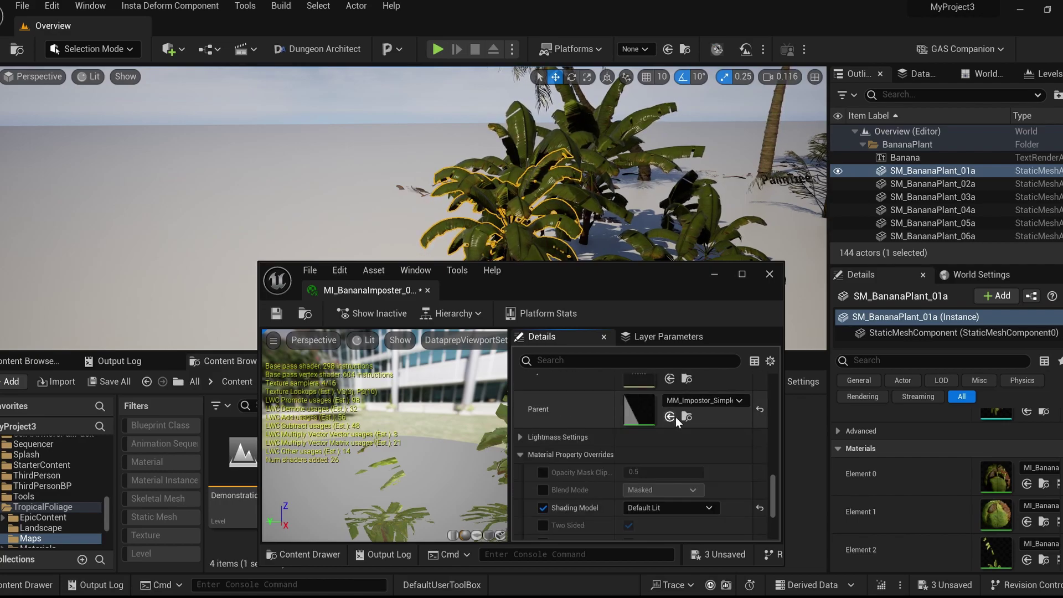
left_click(769, 275)
Open the MI_BananaBark_01a material instance in a separate window and review its albedo and feature parameters.
double_click(996, 514)
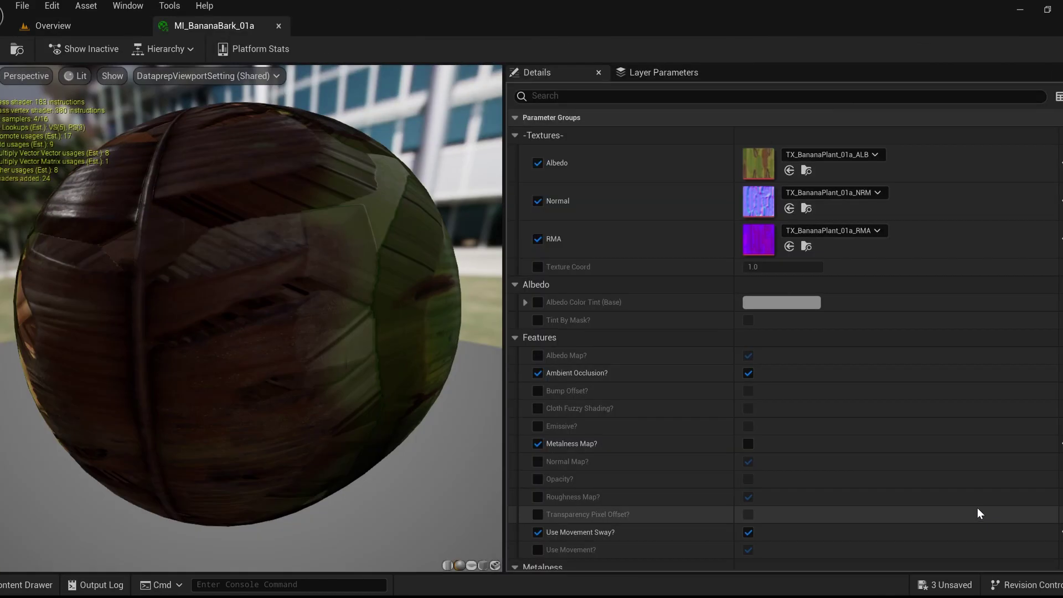
left_click_drag(216, 26, 570, 201)
left_click_drag(844, 211, 942, 236)
right_click_drag(498, 194, 606, 277)
key("w")
scroll(950, 424, "down", 3)
scroll(950, 425, "down", 3)
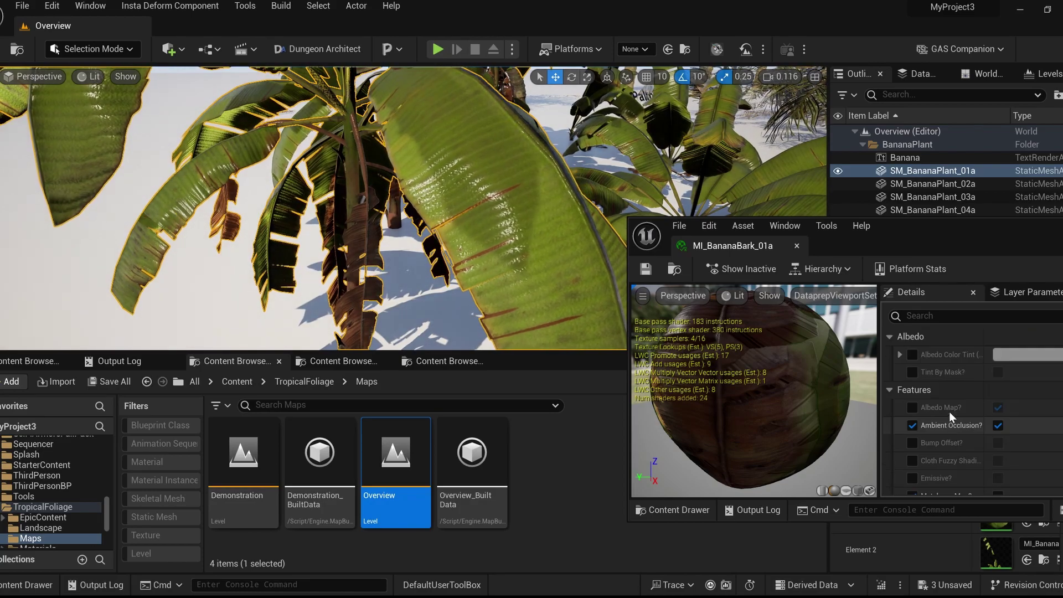
Enable the base Albedo Color Tint override on MI_BananaBark_01a, try another tint color and close the material instance.
left_click(913, 356)
left_click(1037, 357)
left_click_drag(796, 379, 798, 427)
left_click(998, 575)
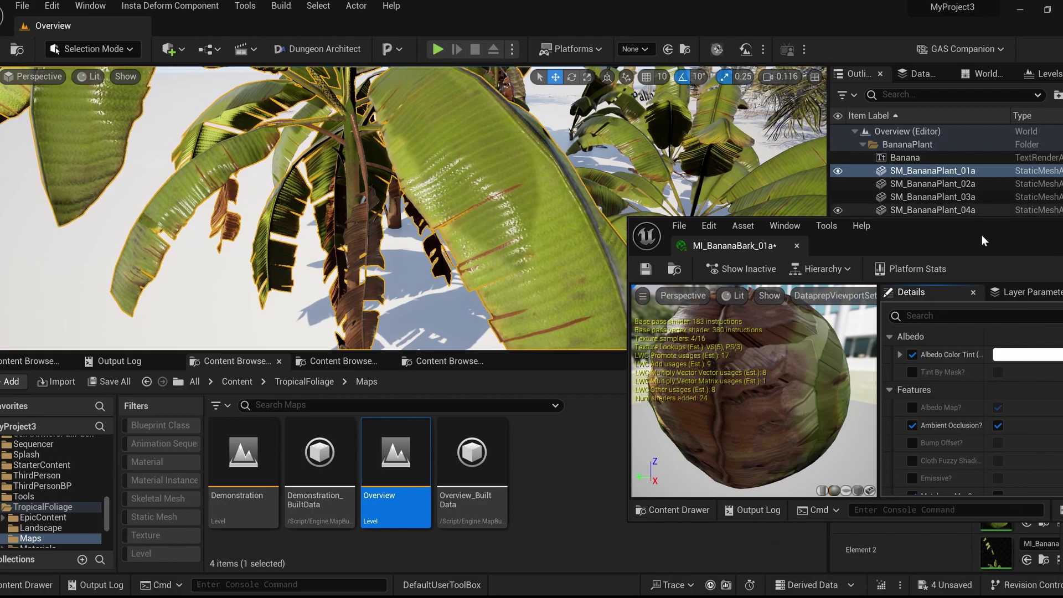
left_click_drag(914, 227, 759, 239)
left_click(985, 242)
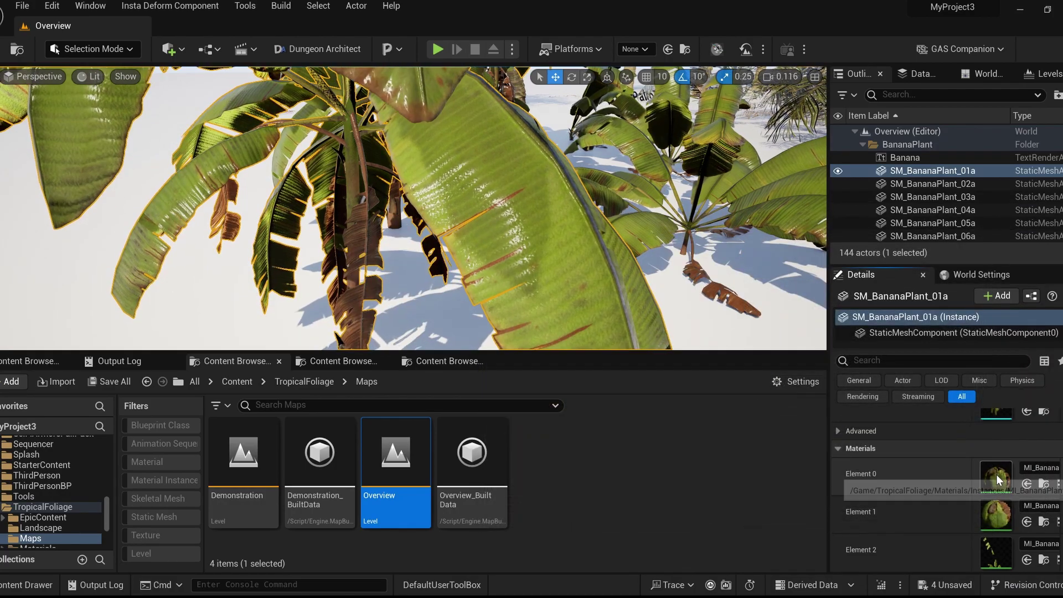
Open the MI_BananaPlant_01a material instance in a separate window and try a pale green Albedo Color Tint.
double_click(997, 476)
left_click_drag(237, 27, 687, 236)
scroll(946, 402, "down", 5)
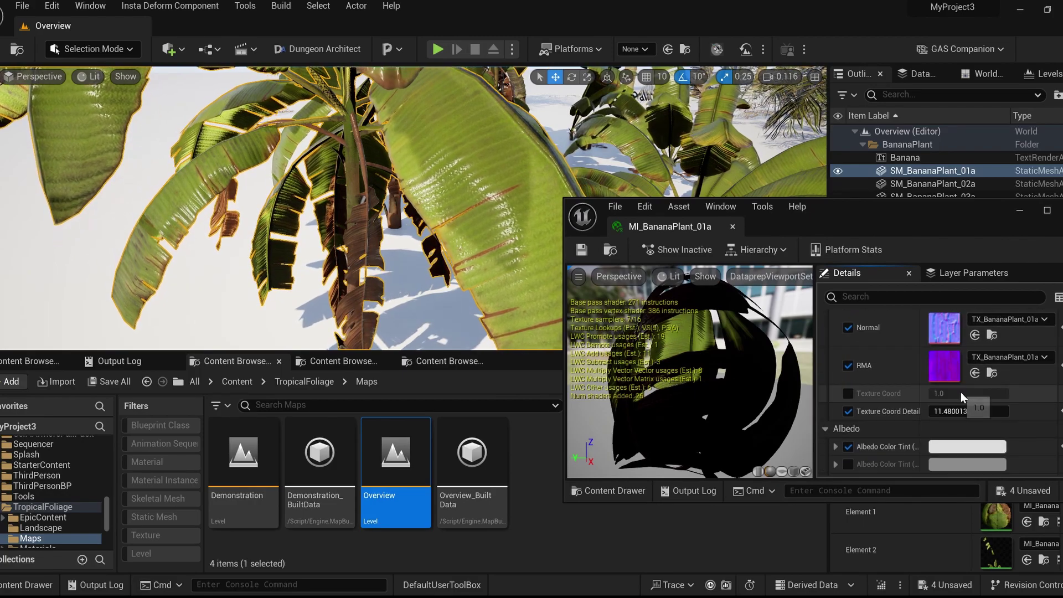
left_click(975, 447)
left_click_drag(739, 357, 737, 388)
left_click_drag(845, 363, 845, 387)
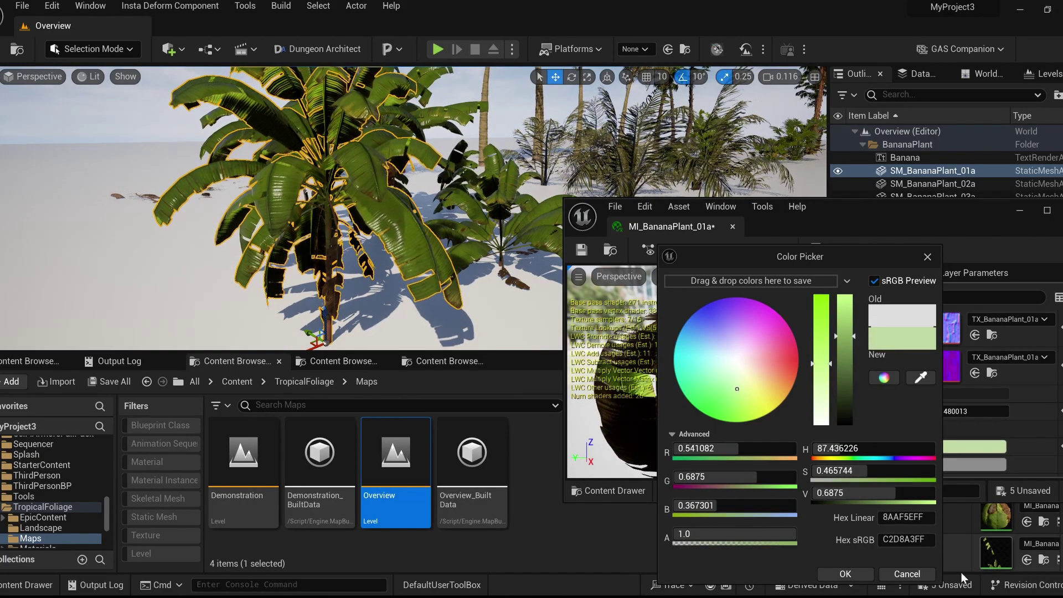
left_click(907, 574)
left_click(733, 227)
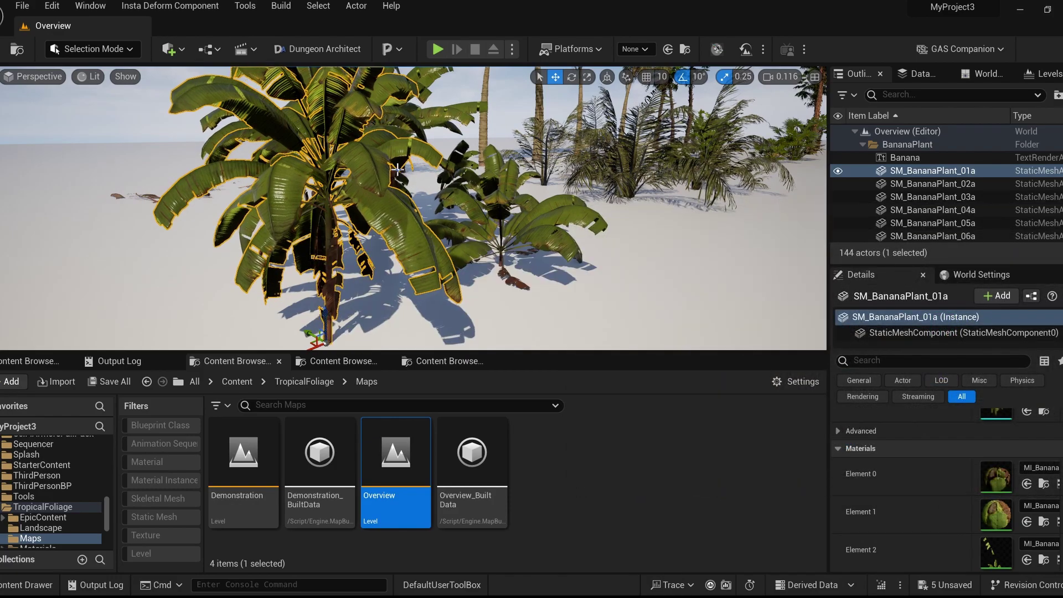
Open the Demonstration level from the TropicalFoliage Maps folder.
right_click_drag(441, 272, 400, 257)
left_click(717, 433)
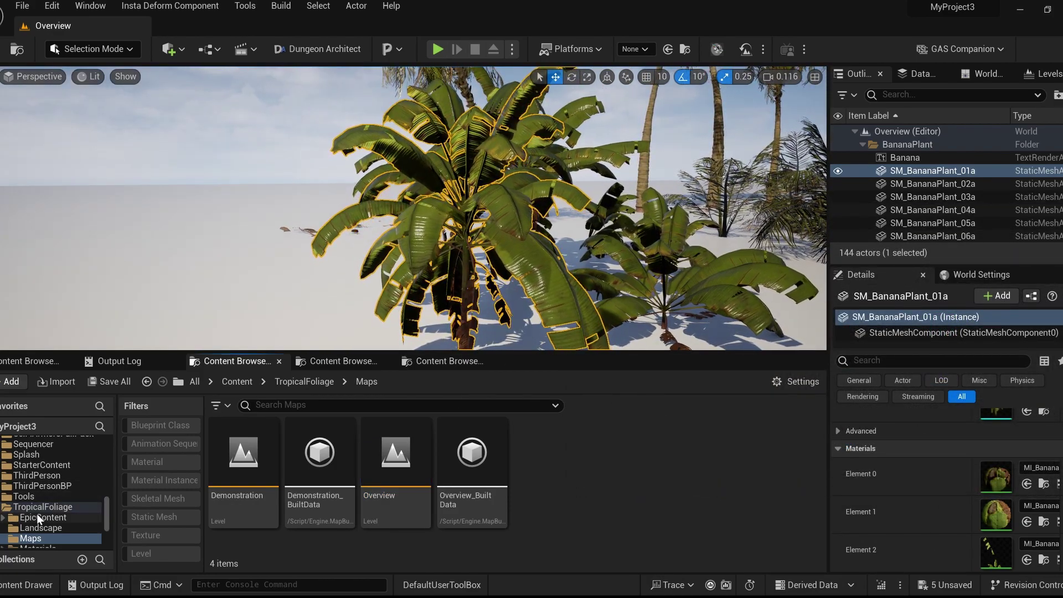
double_click(244, 460)
left_click(621, 449)
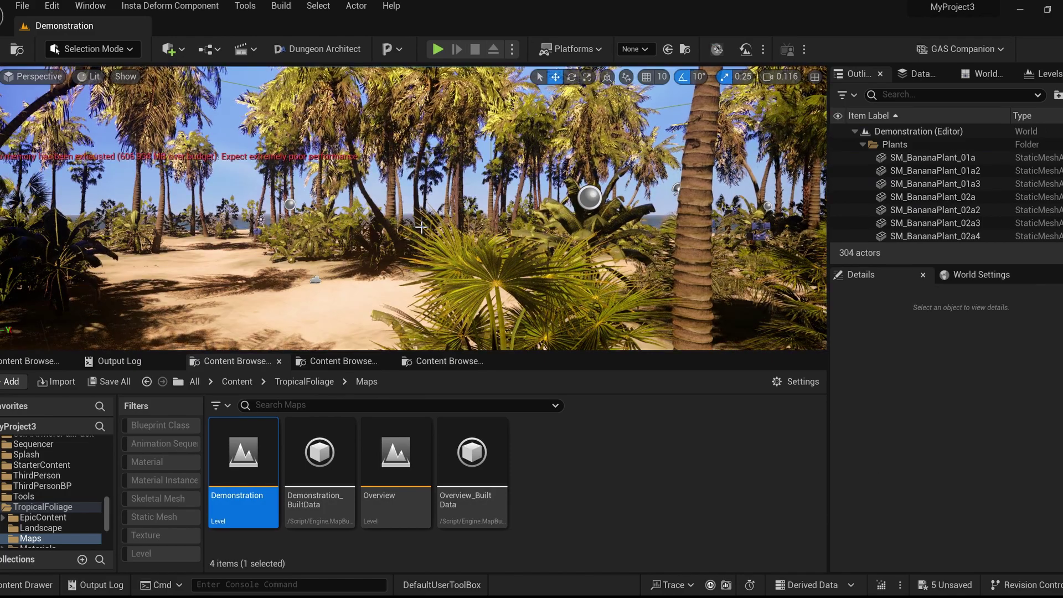
Look around the palm beach scene of the Demonstration level in a full-screen viewport.
right_click_drag(425, 228, 420, 227)
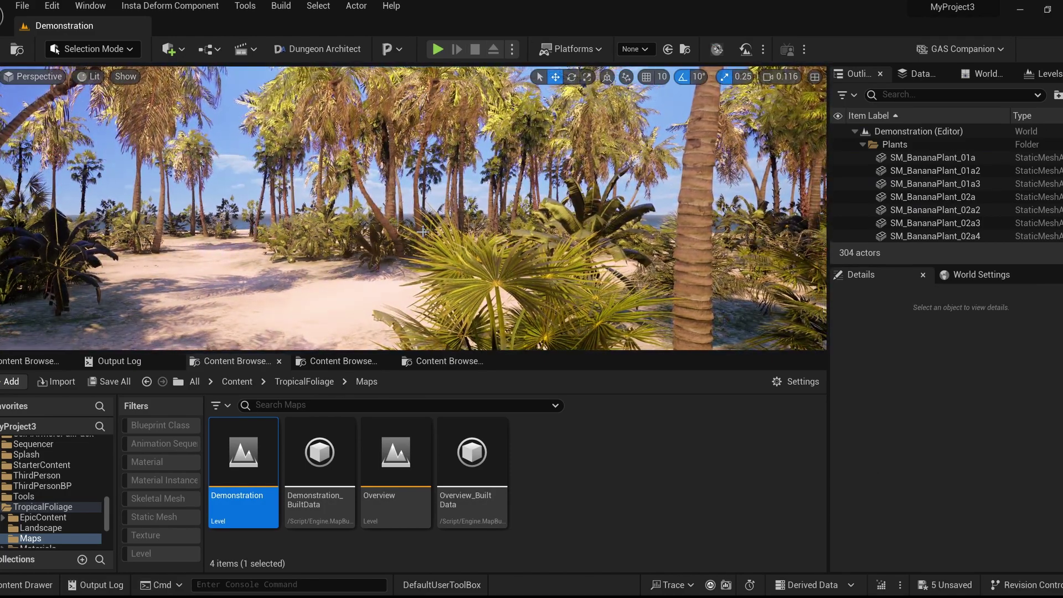
key("F11")
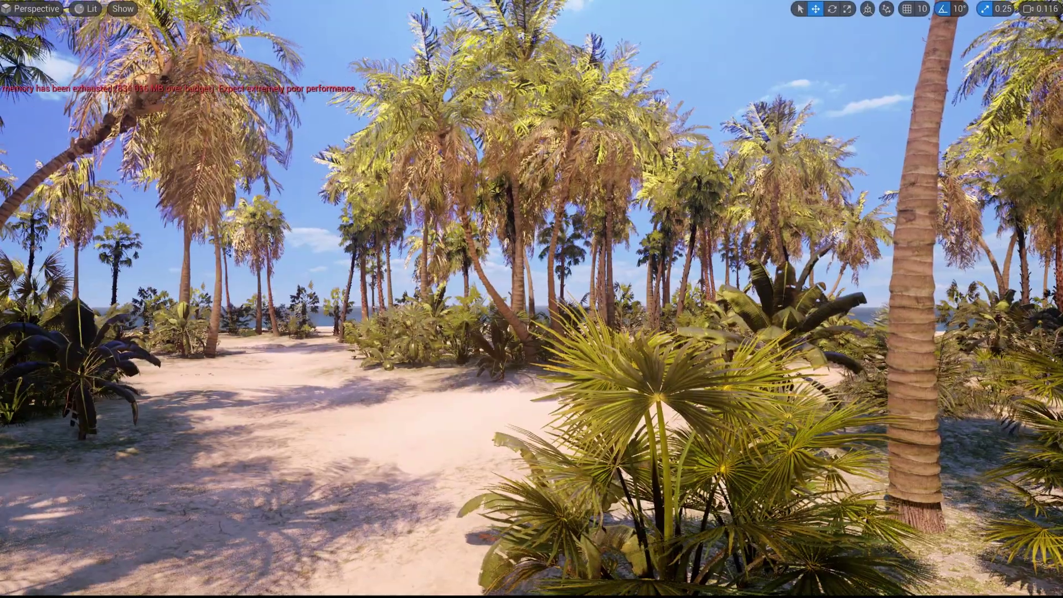
right_click_drag(423, 232, 271, 349)
key("s")
scroll(321, 344, "up", 3)
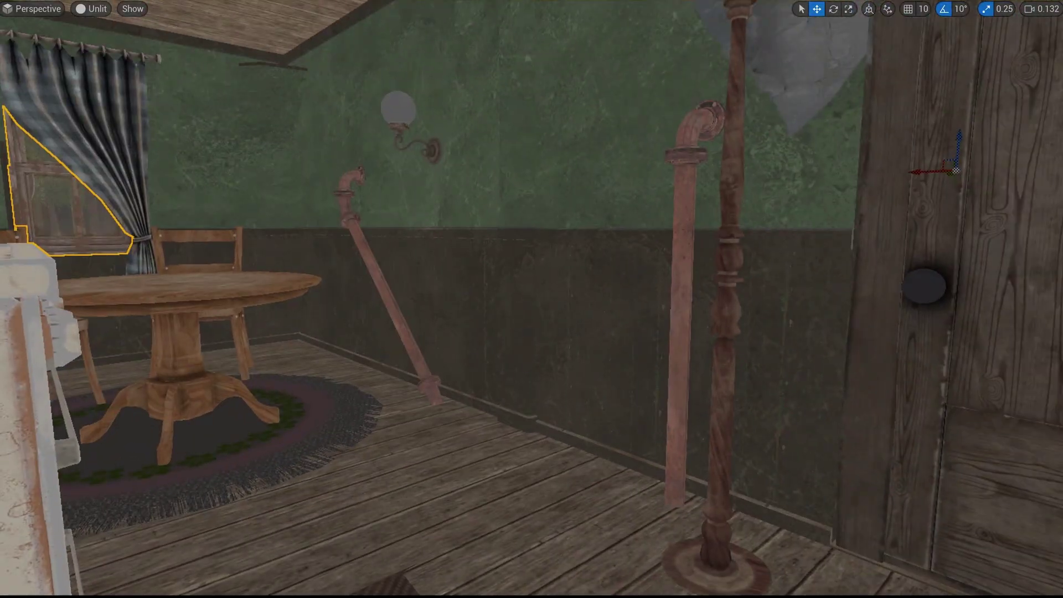
Look around the furnished village house interior in Unlit shading, past the table, pipes and wooden door.
key("w")
right_click_drag(531, 299, 443, 326)
key("a")
key("w")
key("w")
key("w")
scroll(333, 299, "up", 2)
Return the viewport to Lit shading, look through the dark empty house interior and leave the full-screen view.
key("alt+4")
key("w")
scroll(720, 299, "down", 3)
scroll(726, 308, "up", 4)
key("w")
scroll(454, 326, "down", 1)
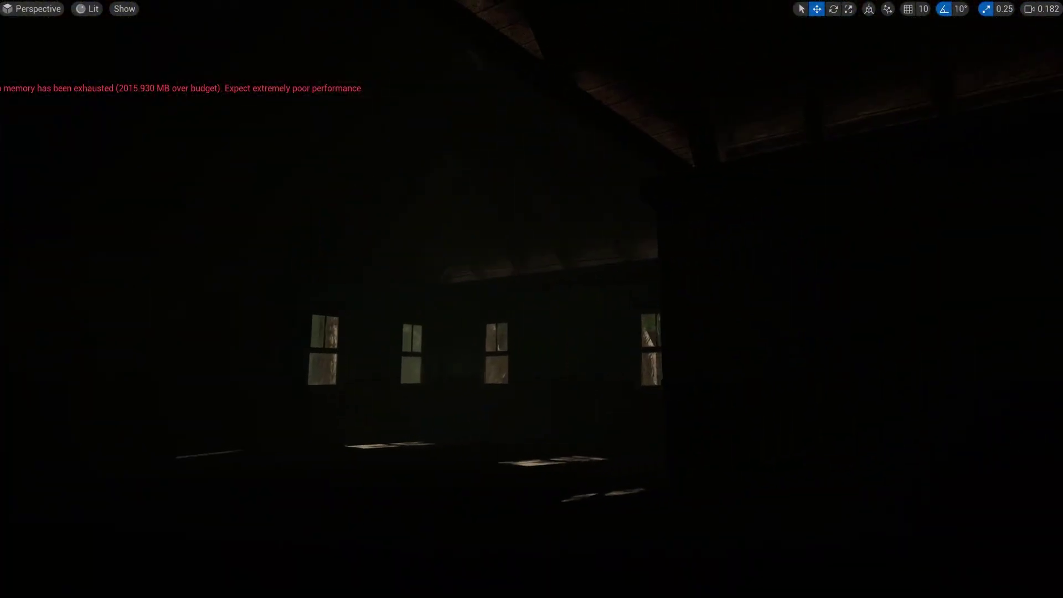
right_click_drag(262, 120, 213, 149)
key("w")
key("F11")
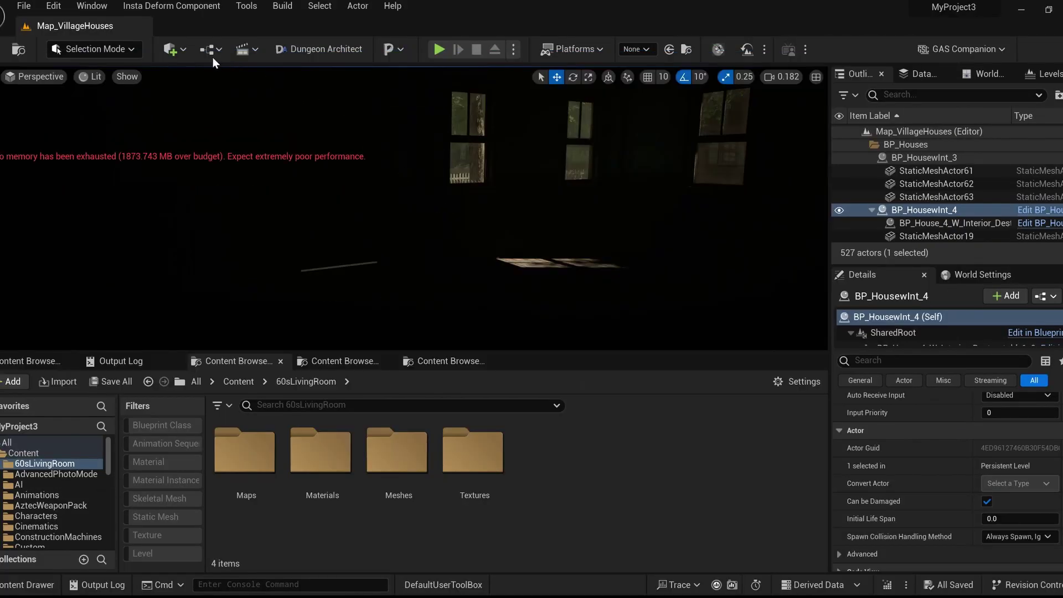
Add a Point Light to Map_VillageHouses and move it away from the wall into the dark room.
left_click(213, 49)
left_click(173, 49)
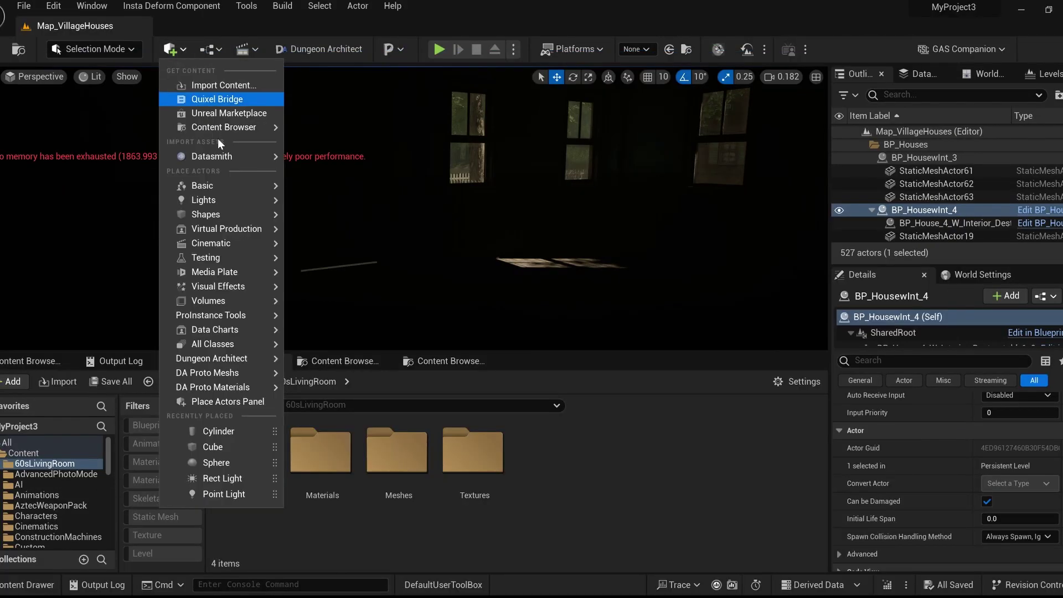
mouse_move(226, 214)
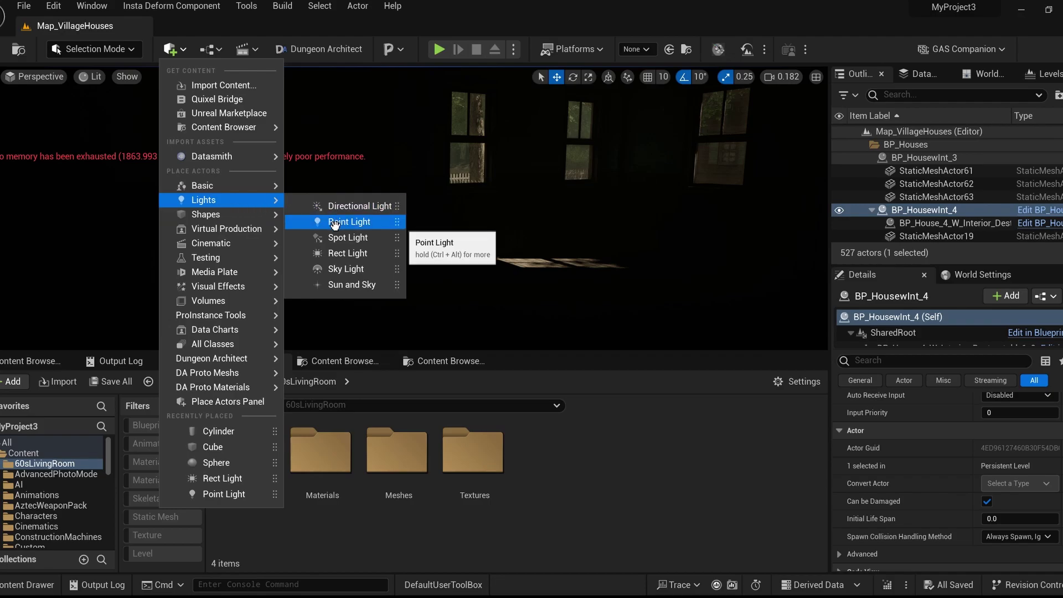
left_click(335, 222)
right_click_drag(335, 222, 382, 233)
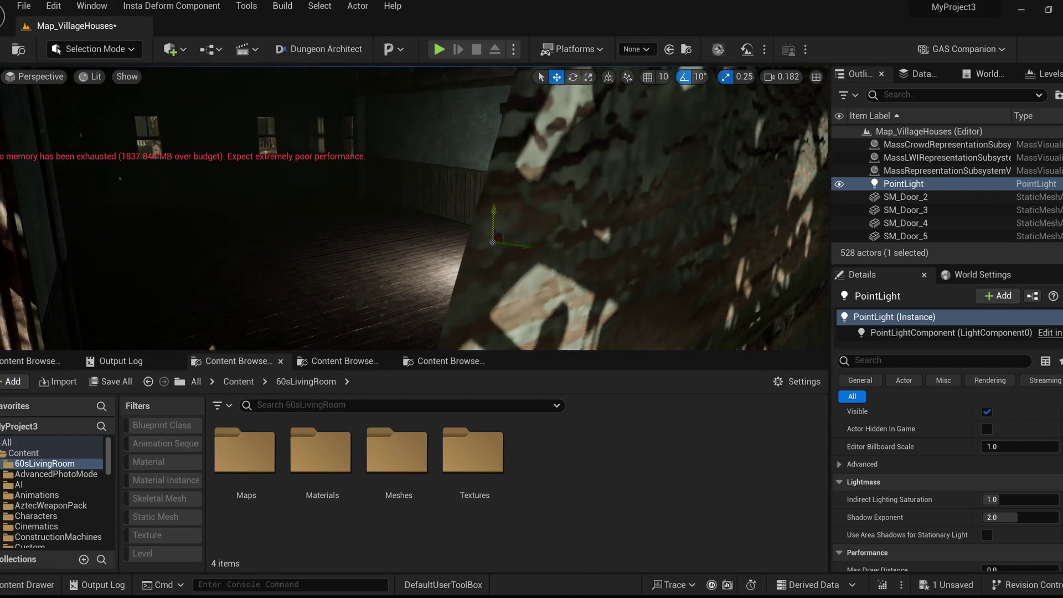
left_click_drag(490, 216, 489, 128)
mouse_move(507, 162)
right_mouse_down()
mouse_move(559, 139)
mouse_move(507, 162)
right_mouse_up()
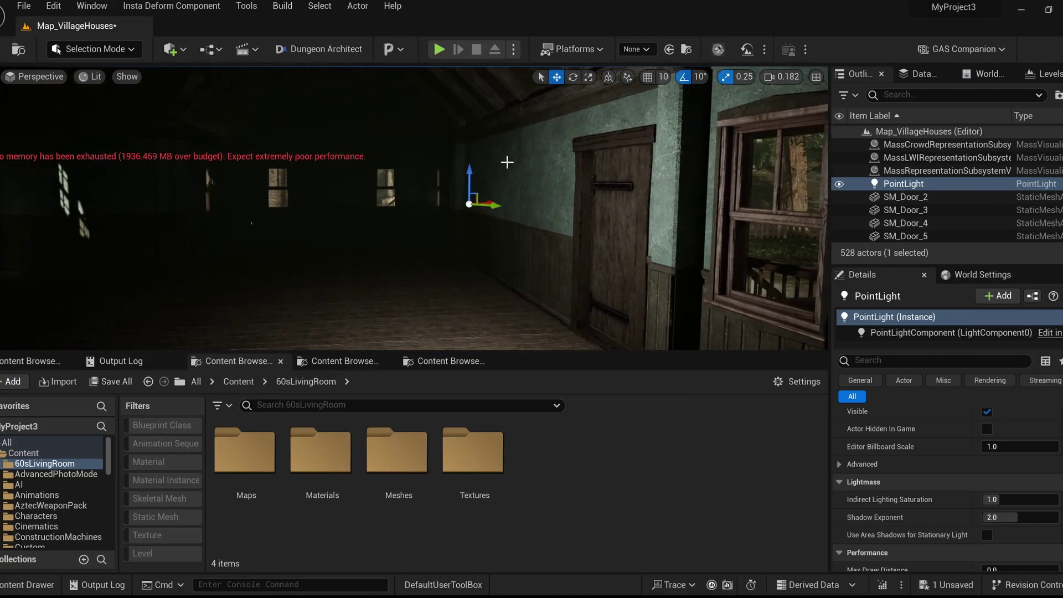
left_click_drag(483, 201, 281, 210)
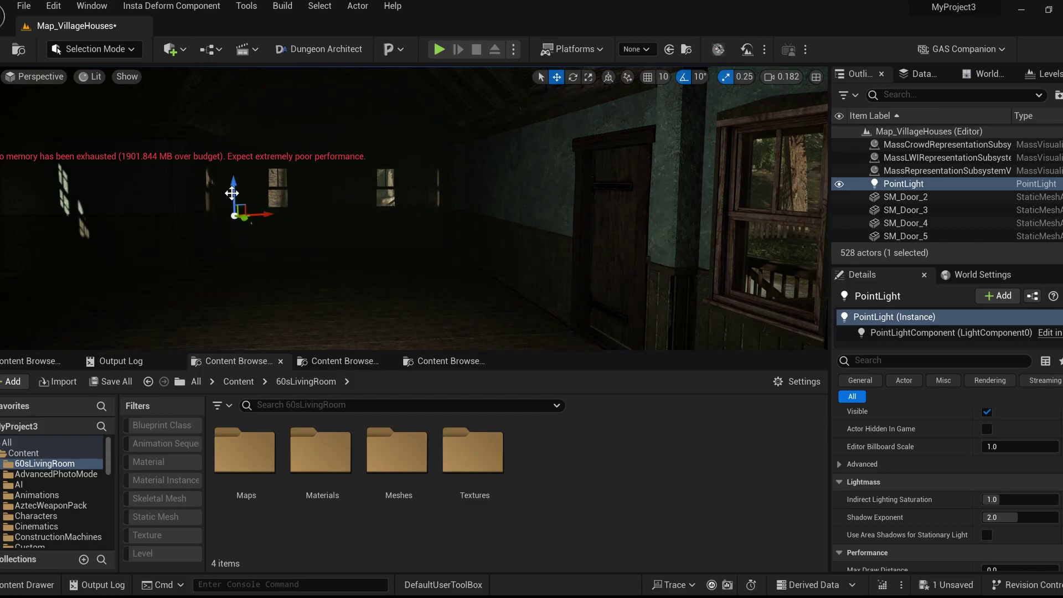
Raise the point light's Attenuation Radius to about 7644 and its Intensity to about 24.3 cd.
right_click_drag(236, 103, 50, 106)
scroll(914, 541, "up", 5)
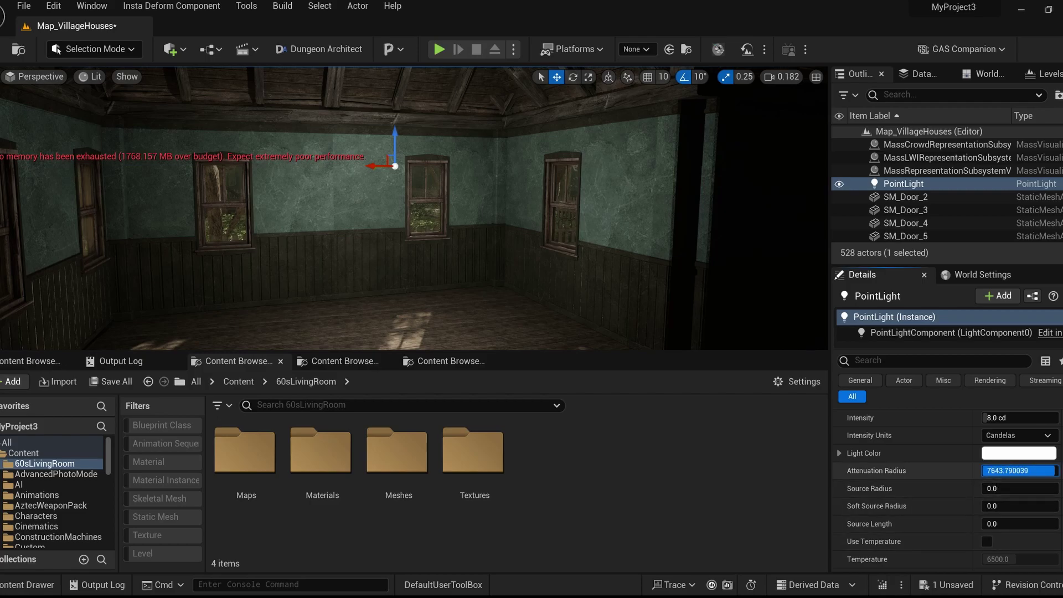
left_click_drag(988, 418, 1010, 418)
Fly outside, select the BP_HousewInt_5 wooden house and locate its source asset in the content browser.
right_click_drag(609, 261, 471, 284)
key("w")
scroll(338, 283, "down", 1)
right_click_drag(321, 275, 316, 268)
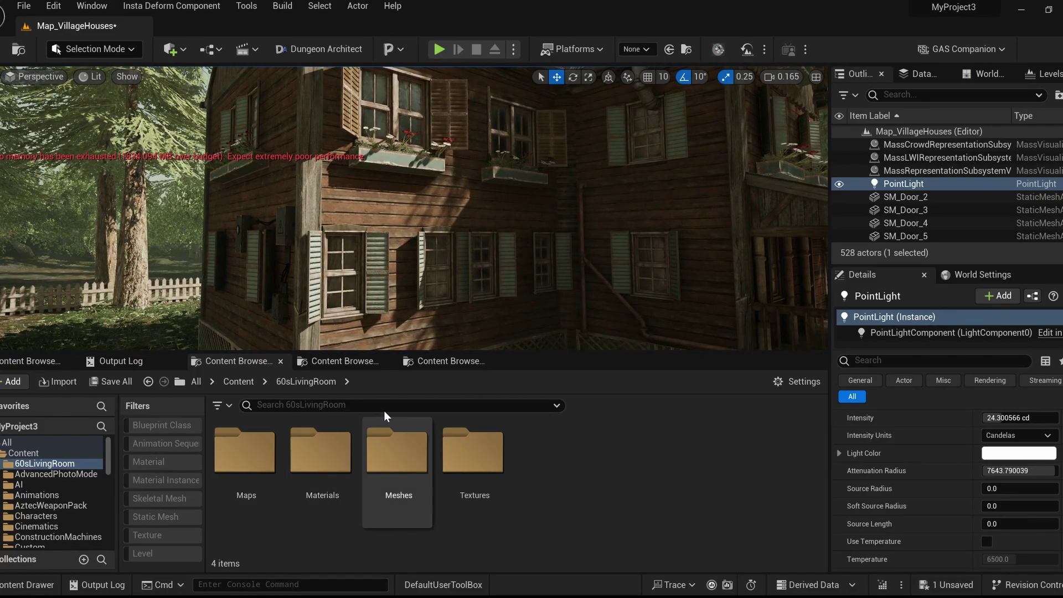
right_click_drag(480, 221, 405, 221)
left_click(480, 221)
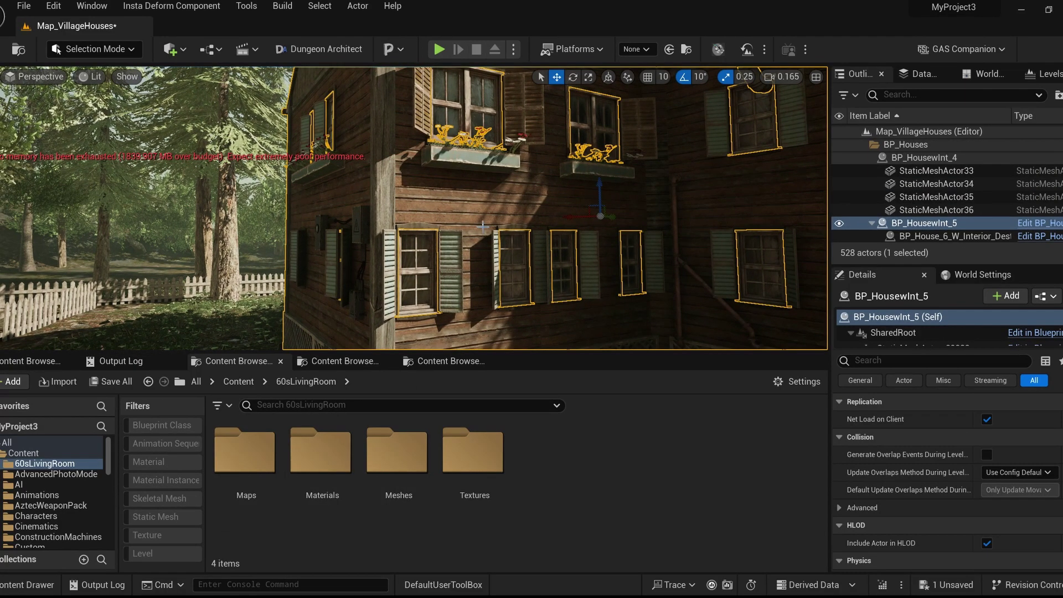
key("ctrl+b")
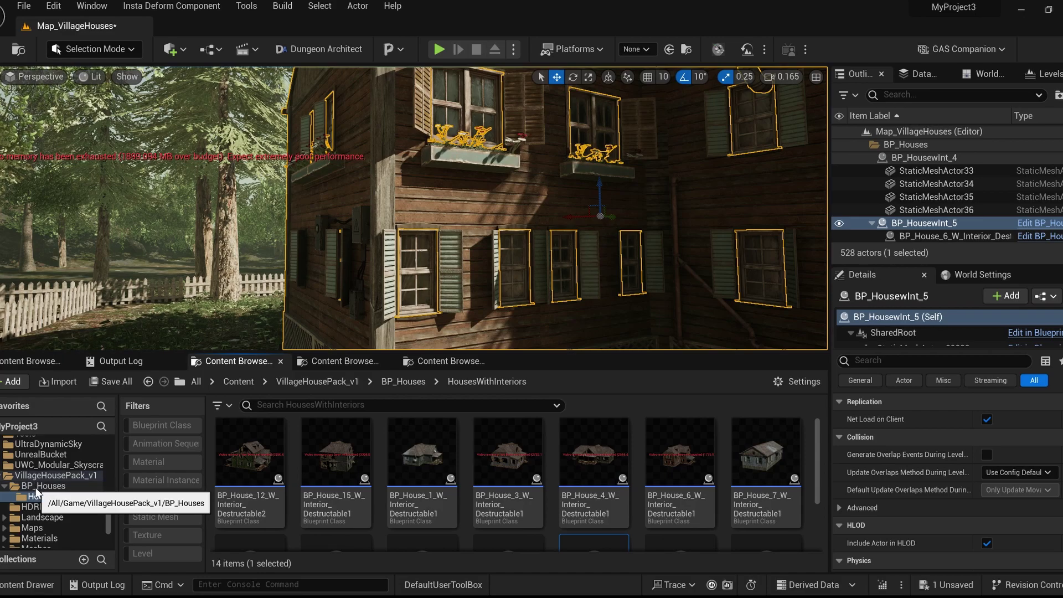
Browse the house blueprints in the BP_Houses folder of VillageHousePack_v1 and return to the pack's main folder.
left_click(55, 475)
double_click(247, 449)
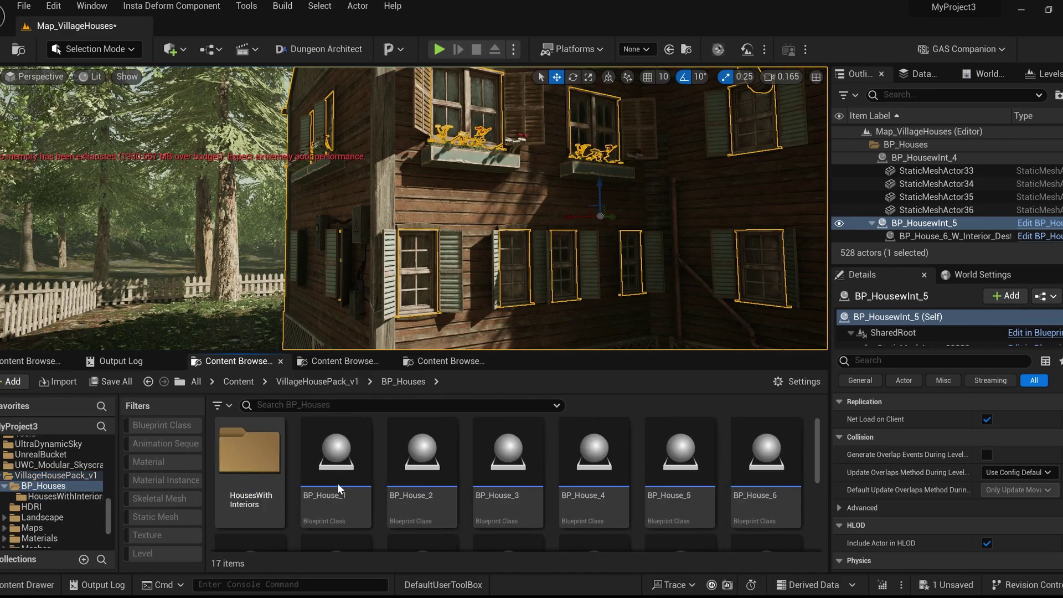
scroll(365, 488, "down", 3)
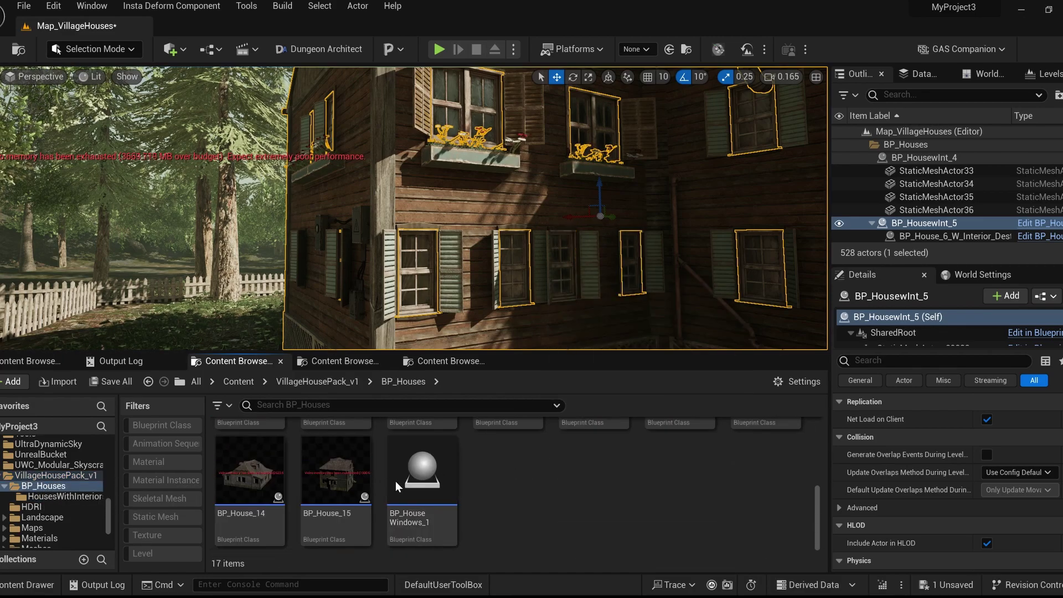
key("alt+Left")
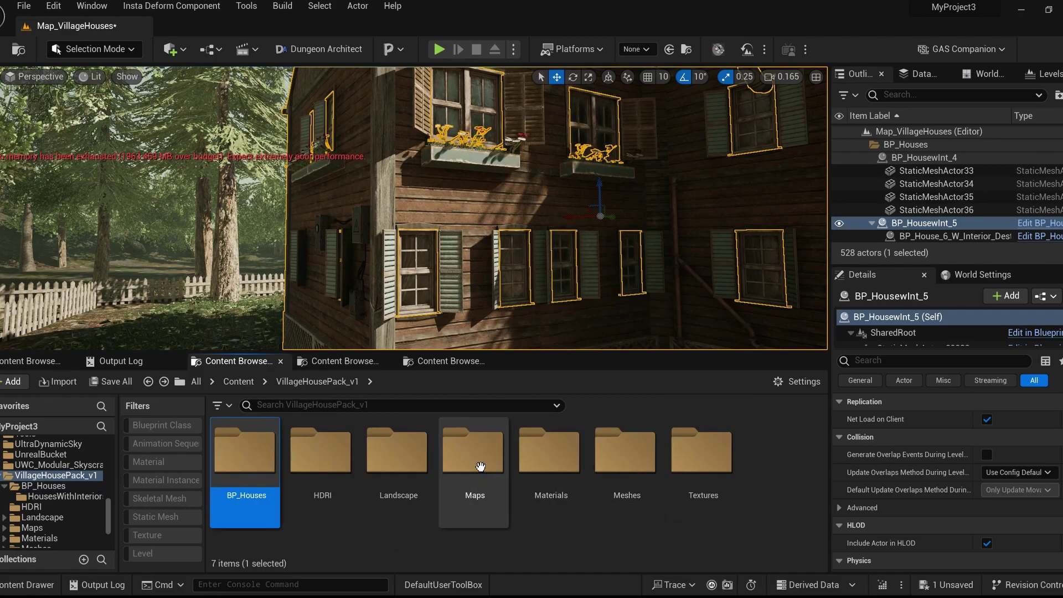
Open the Map_Overview_Props level from the VillageHousePack_v1 Maps folder.
double_click(508, 471)
scroll(545, 485, "down", 2)
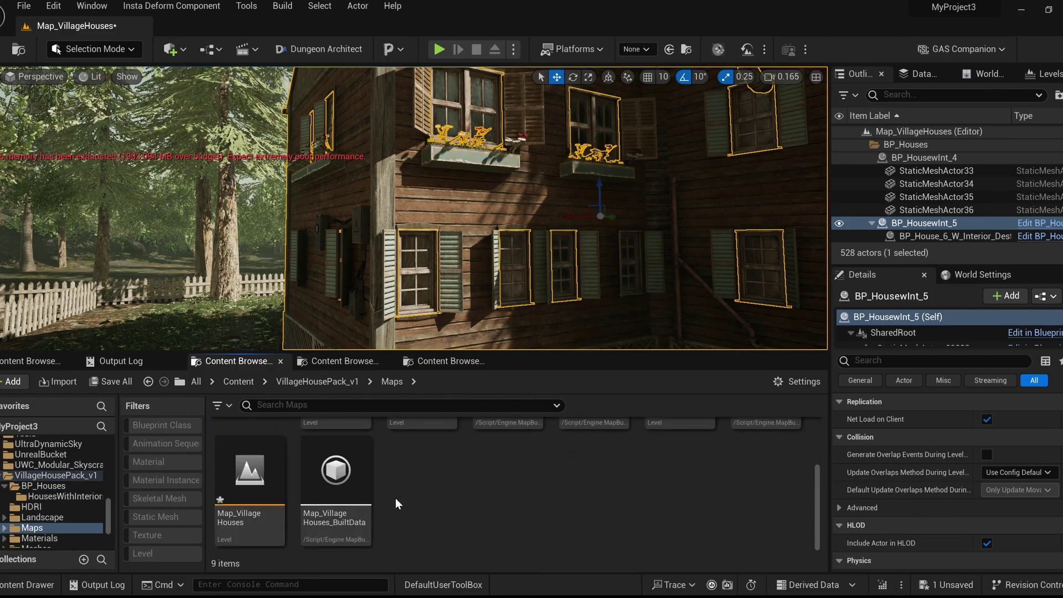
scroll(515, 481, "up", 3)
left_click(678, 449)
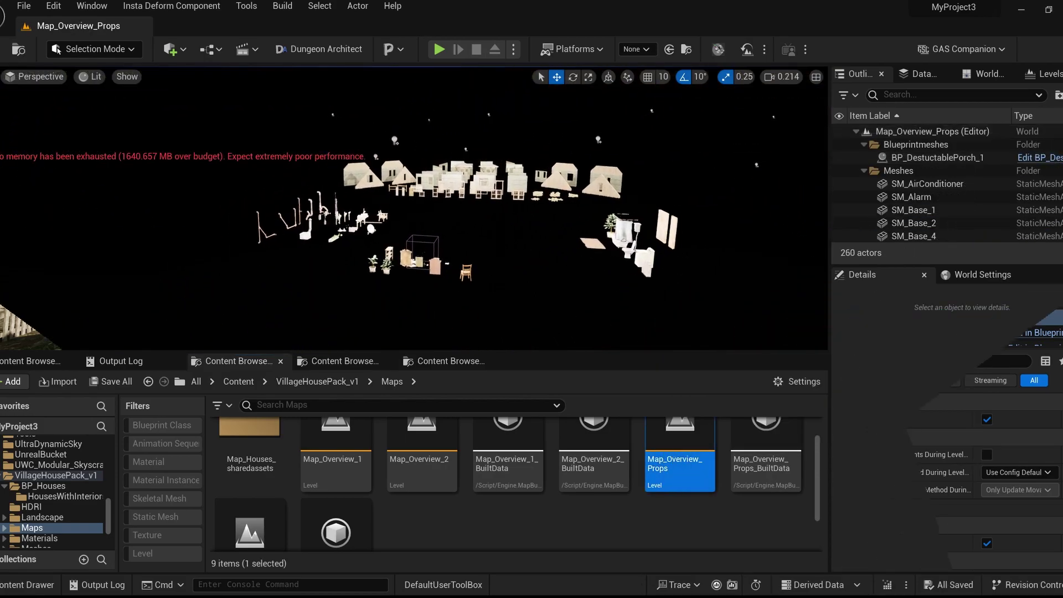
Look over the props laid out in Map_Overview_Props and select the SM_Chair_1 chair up close.
mouse_move(415, 211)
right_mouse_down()
mouse_move(404, 208)
mouse_move(432, 206)
right_mouse_up()
scroll(421, 209, "down", 4)
key("s")
key("w")
mouse_move(414, 208)
right_mouse_down()
mouse_move(521, 202)
mouse_move(403, 208)
mouse_move(411, 209)
right_mouse_up()
right_click_drag(463, 261, 446, 261)
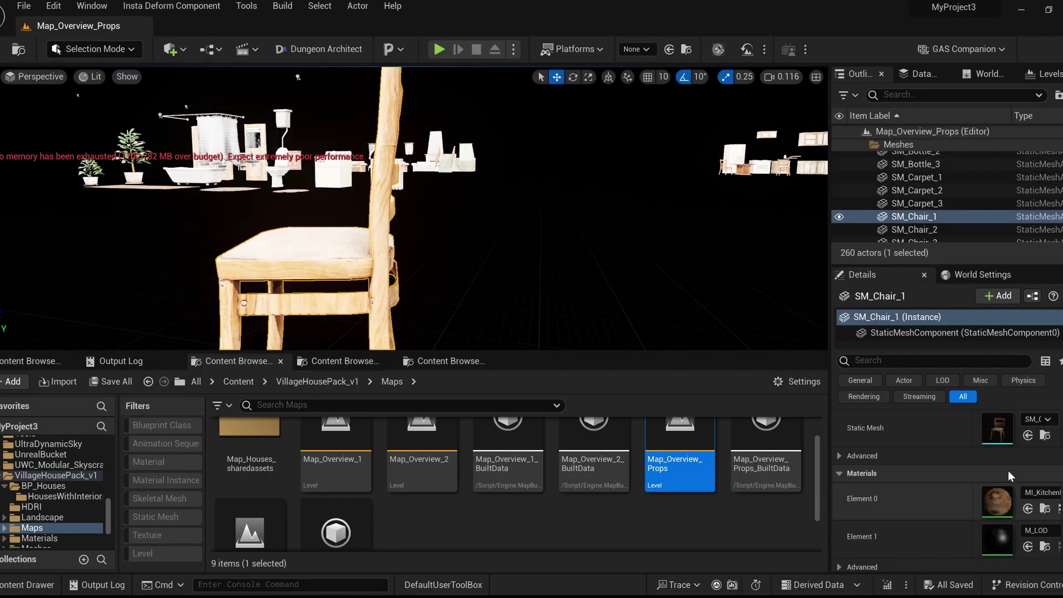
Open the SM_Chair_1 static mesh in its editor and display its Simple Collision.
double_click(1005, 437)
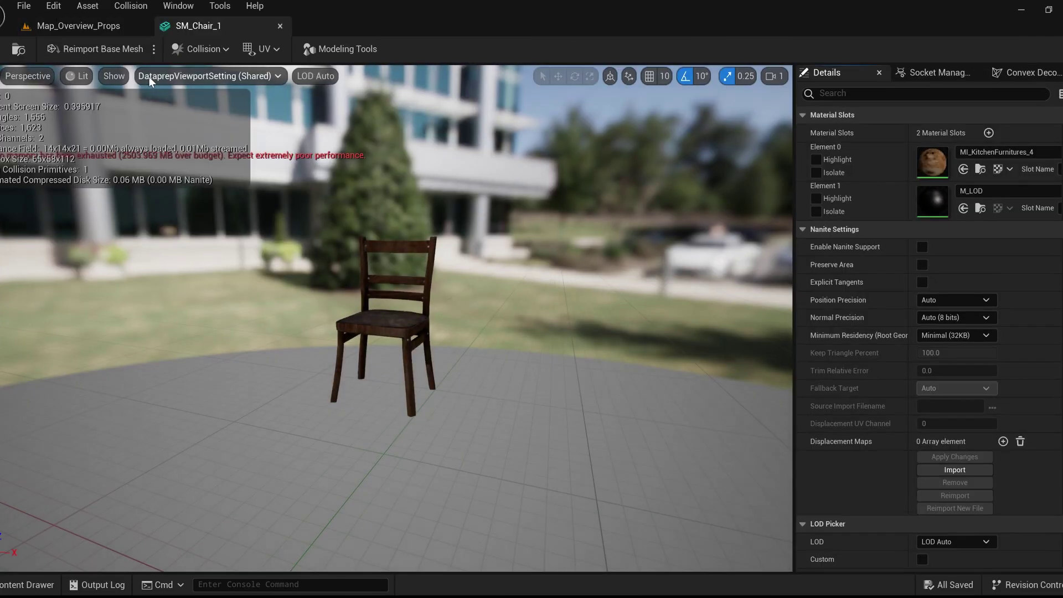
left_click(224, 48)
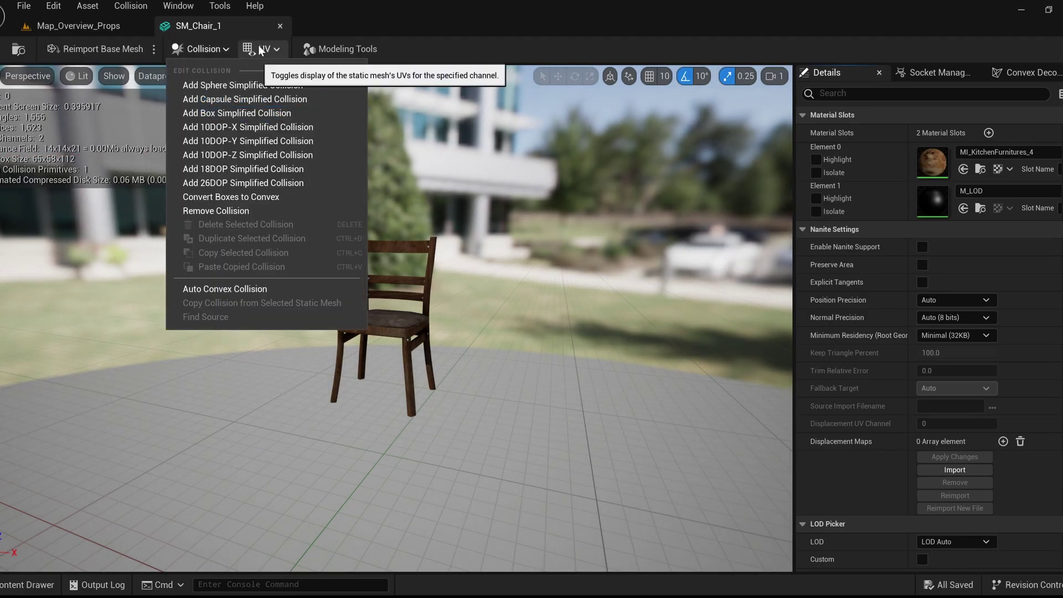
left_click(111, 76)
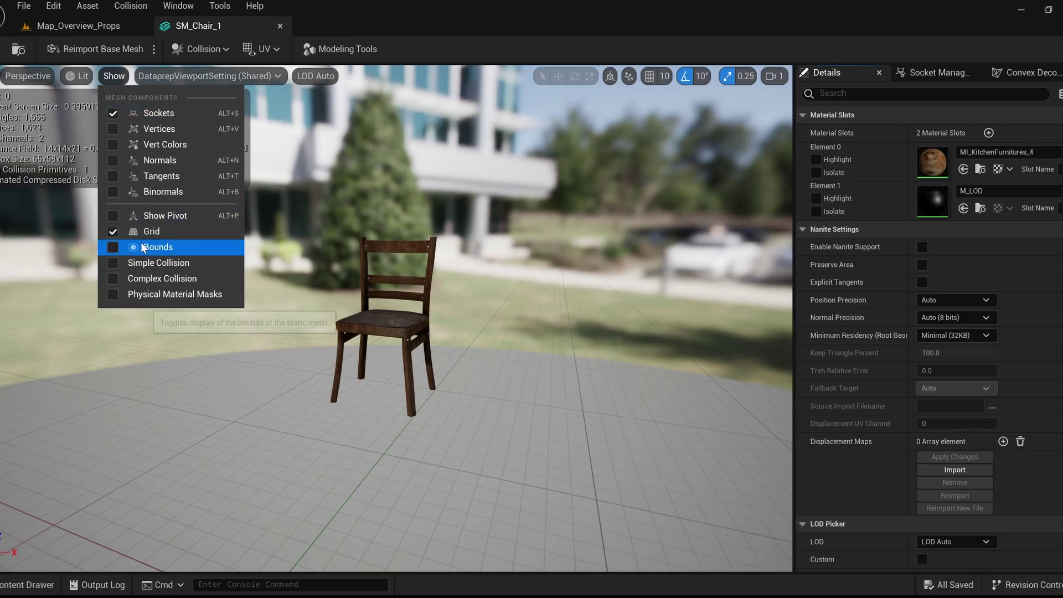
left_click(148, 265)
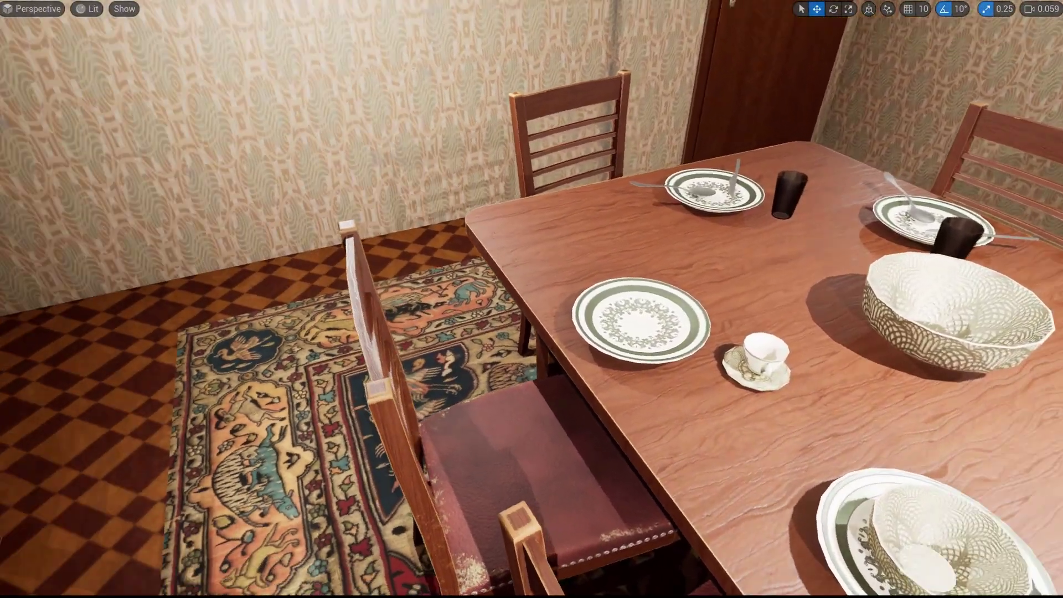
Look around the 60s_Living_Room level, examining the dining table, shelves, framed pictures, doors and sofa area.
right_click_drag(532, 299, 399, 296)
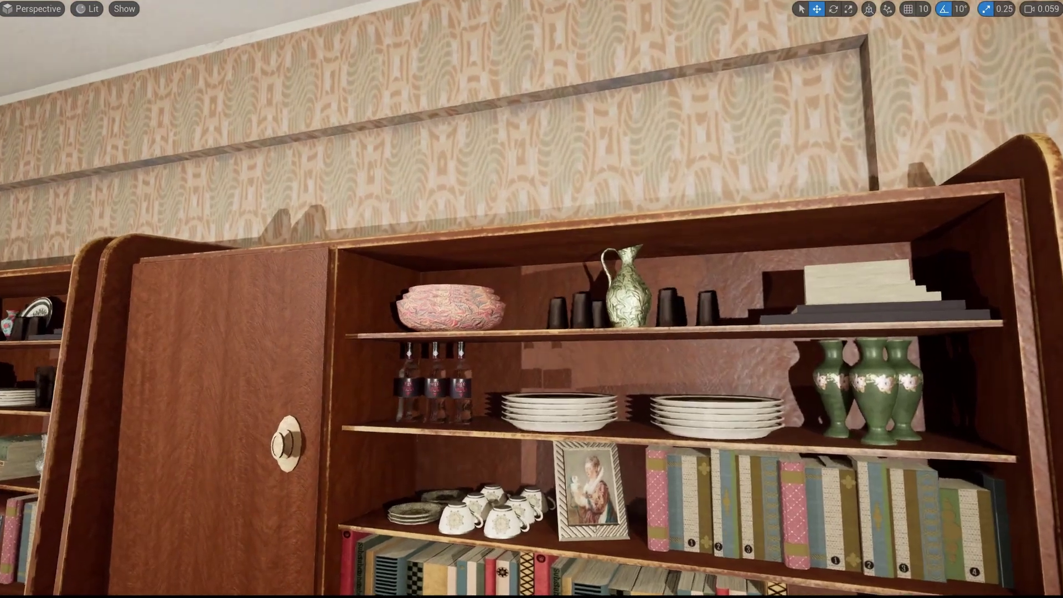
right_click_drag(490, 266, 529, 314)
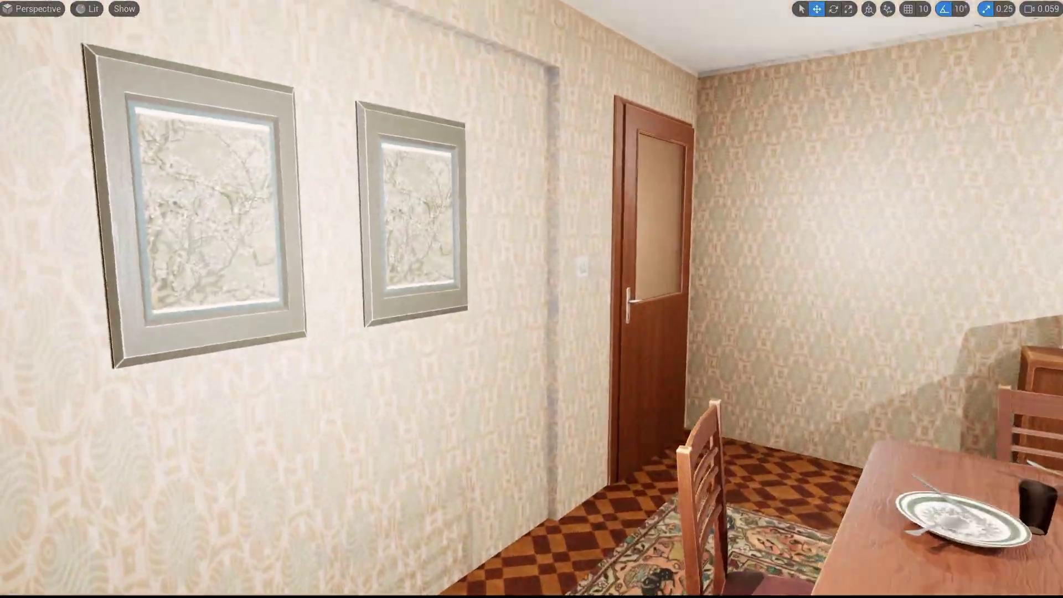
right_click_drag(532, 299, 521, 301)
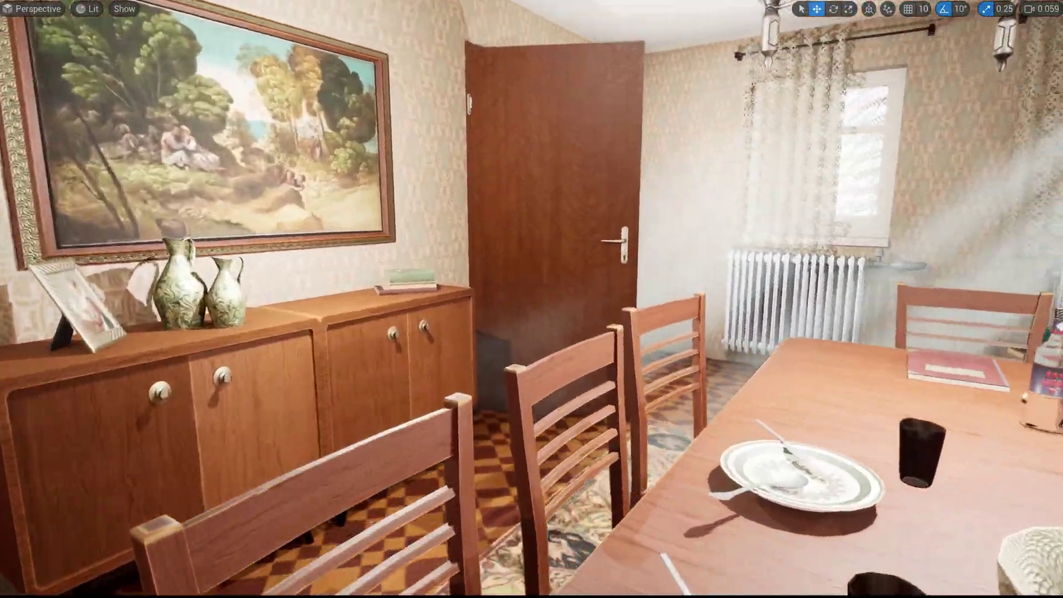
right_click_drag(531, 299, 554, 299)
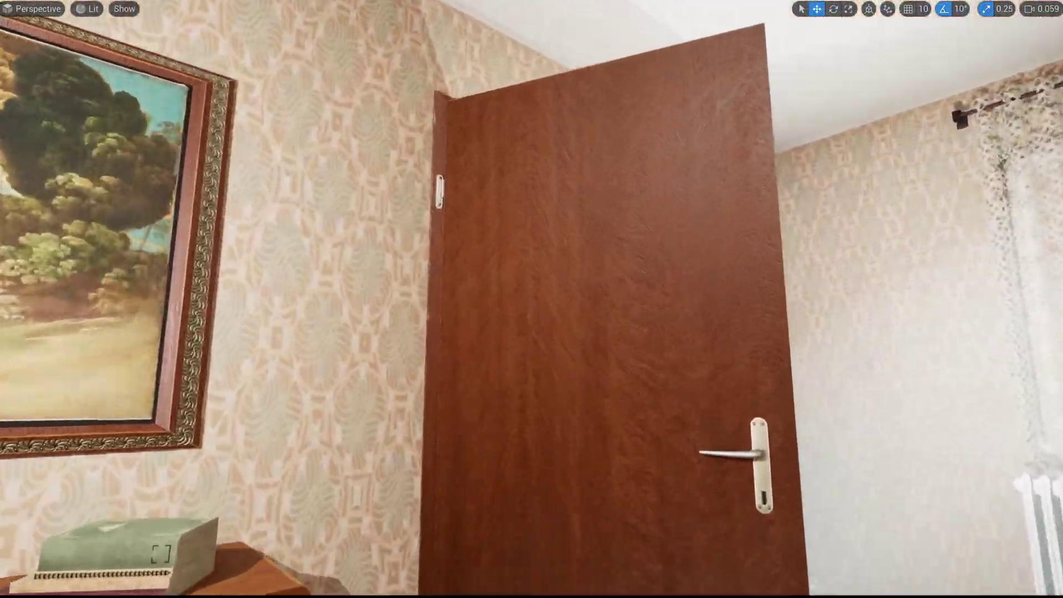
right_click_drag(531, 299, 565, 299)
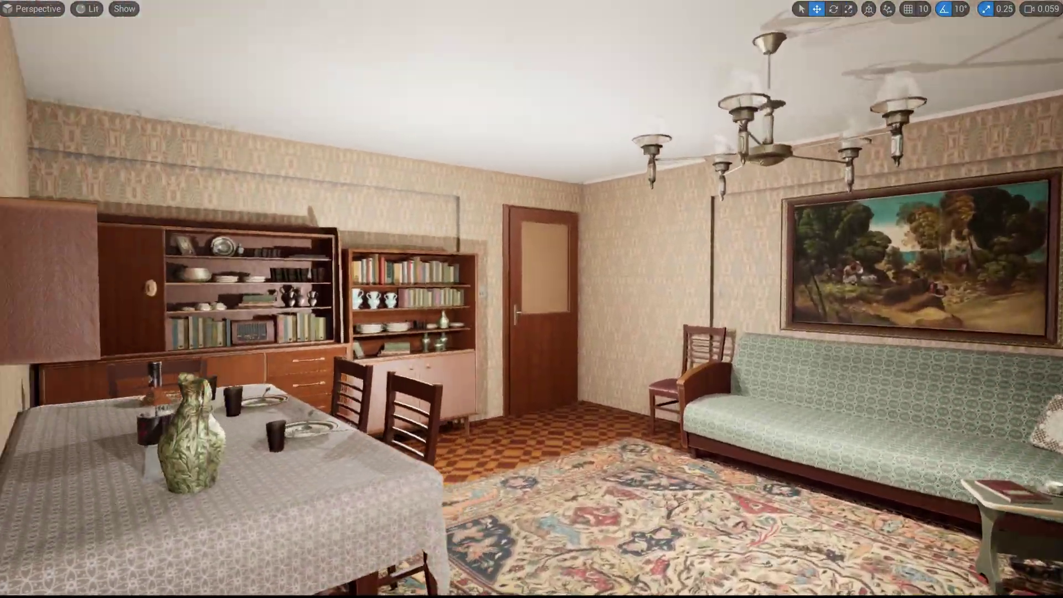
right_click_drag(532, 299, 482, 313)
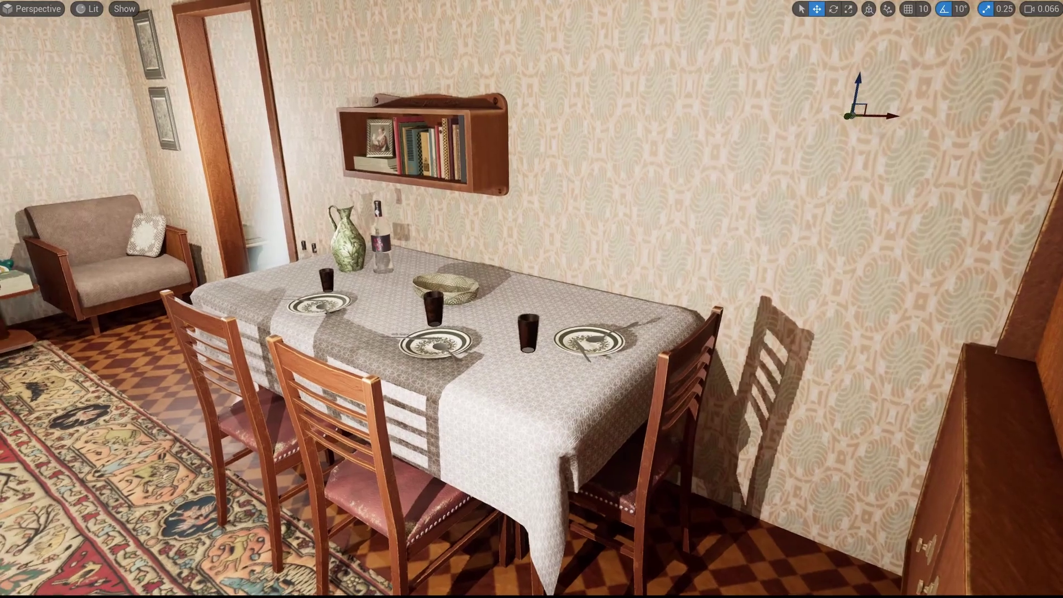
right_click_drag(531, 299, 520, 299)
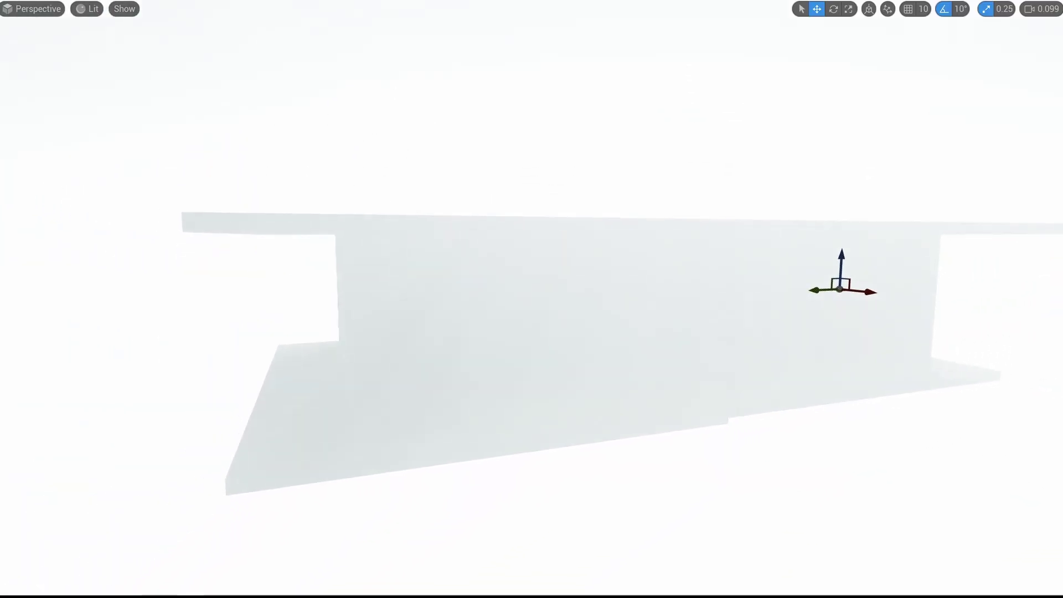
Examine the 60s living room in Unlit shading and return the viewport to Lit.
key("w")
right_click_drag(708, 351, 691, 390)
key("alt+3")
mouse_move(708, 351)
right_mouse_down()
mouse_move(747, 351)
mouse_move(698, 352)
right_mouse_up()
key("w")
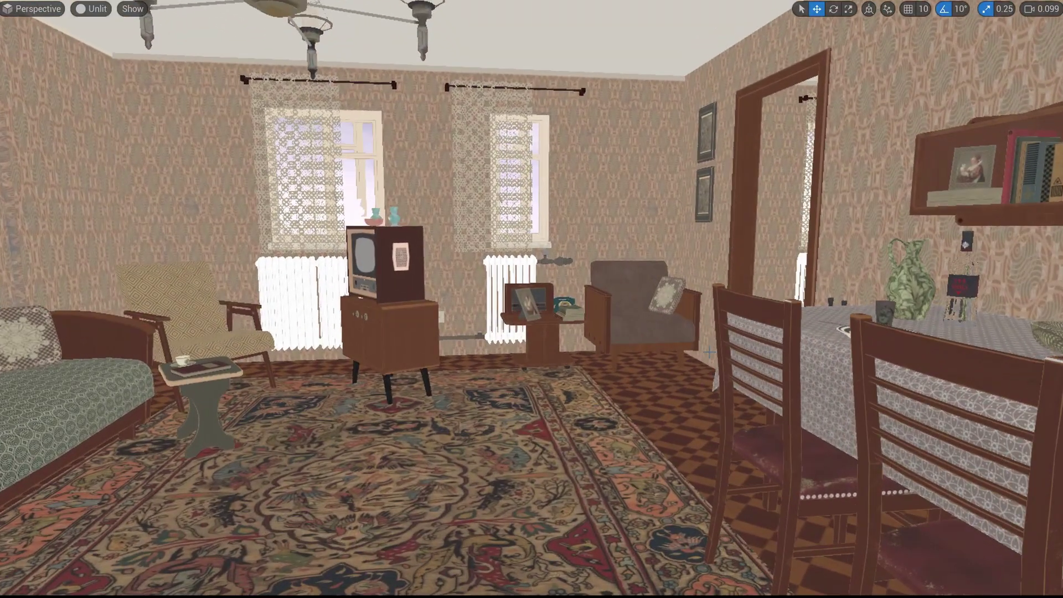
key("alt+4")
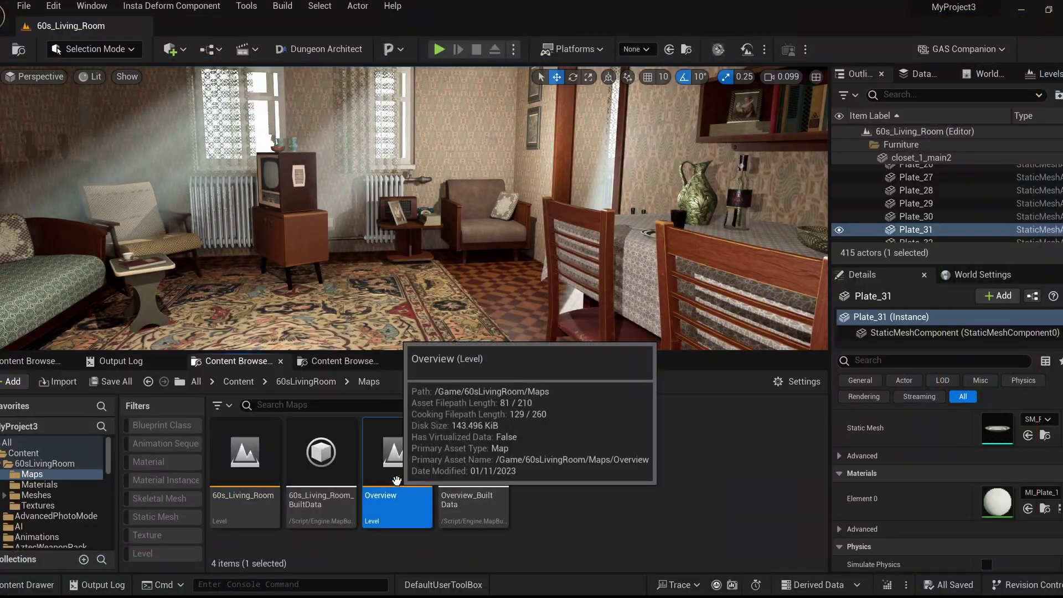
Open the Overview level from the 60sLivingRoom Maps folder and display collision on the furniture meshes.
double_click(396, 480)
key("s")
right_click_drag(413, 208, 412, 243)
scroll(440, 221, "up", 1)
key("alt+c")
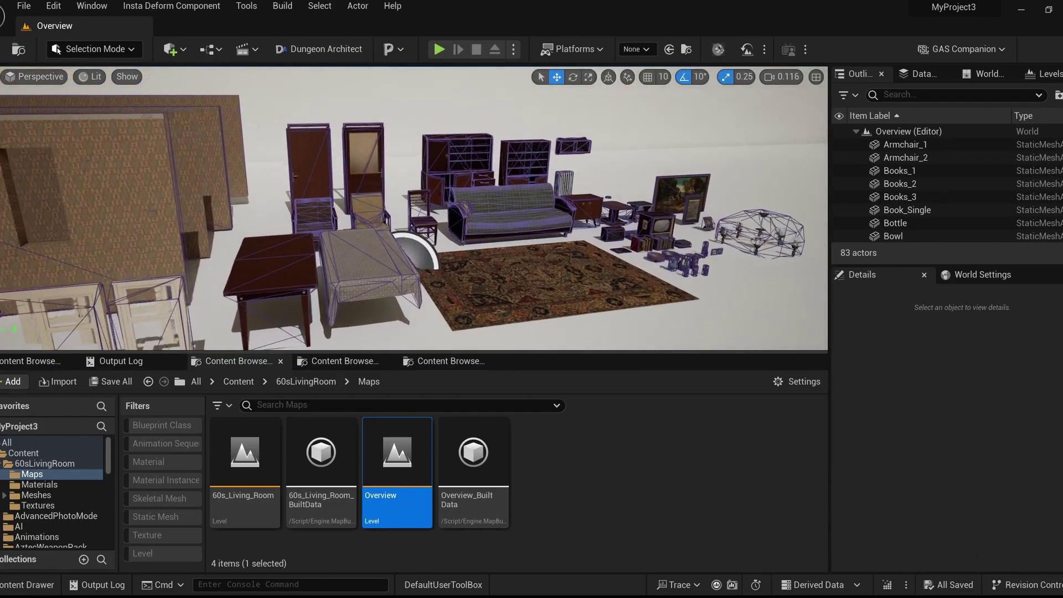
right_click_drag(707, 345, 707, 344)
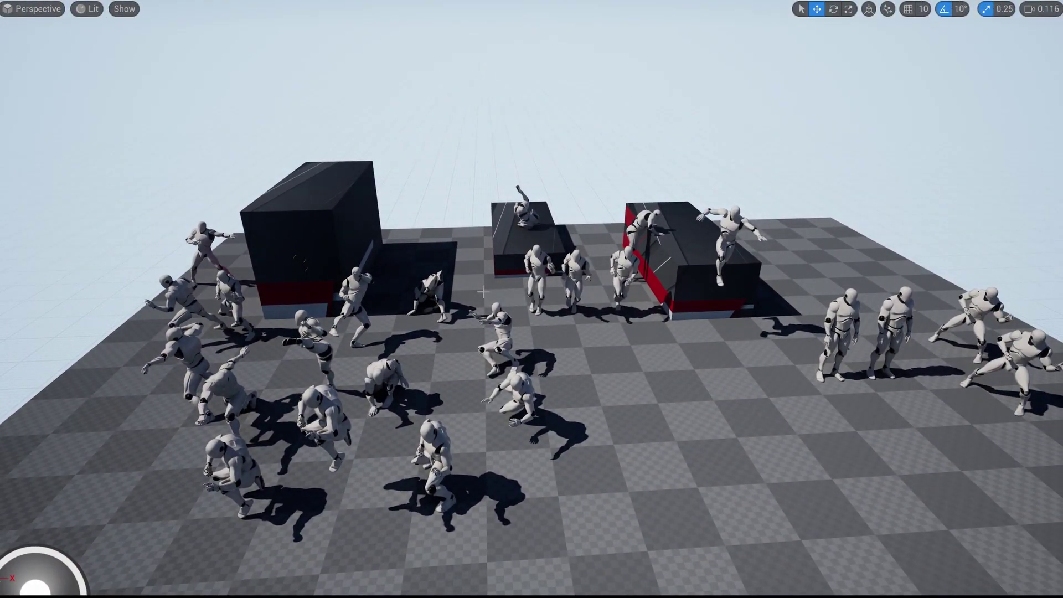
Play the mannequin animation level and fly among the characters to view their movements up close.
key("alt+p")
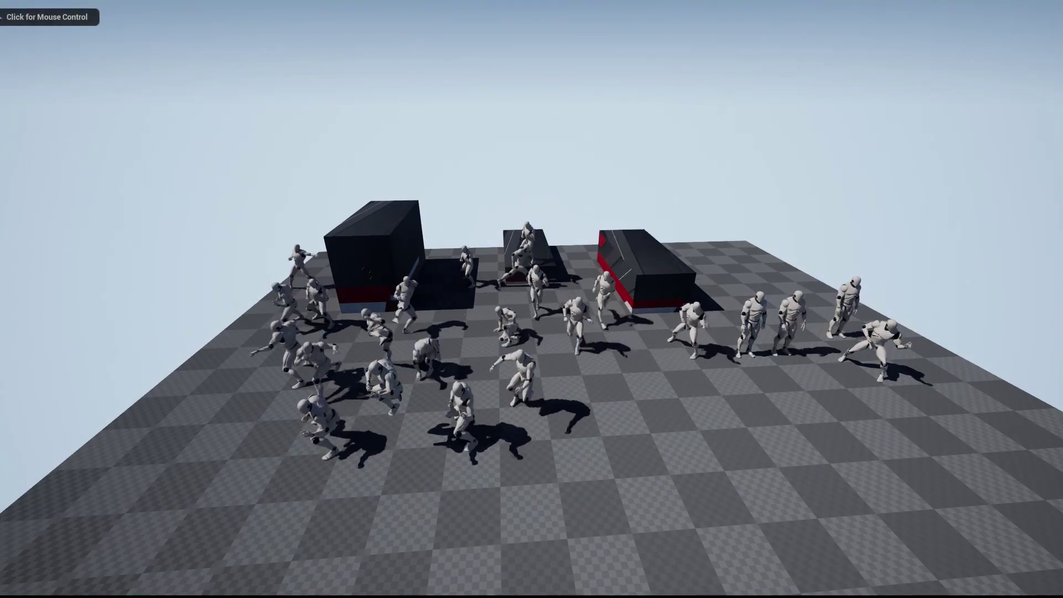
left_click(532, 299)
key("w")
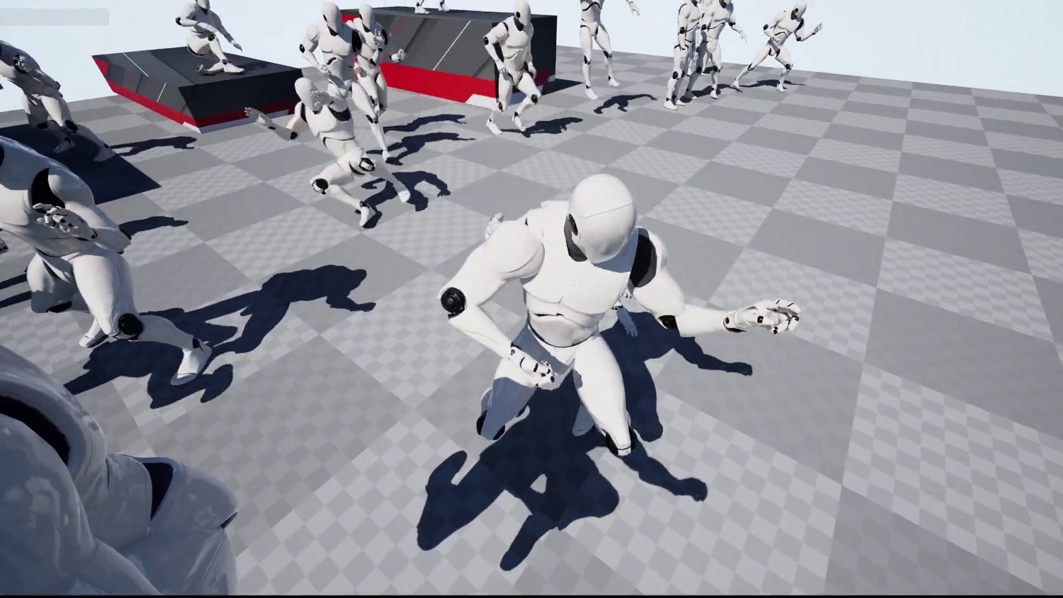
key("s")
key("w")
key("s")
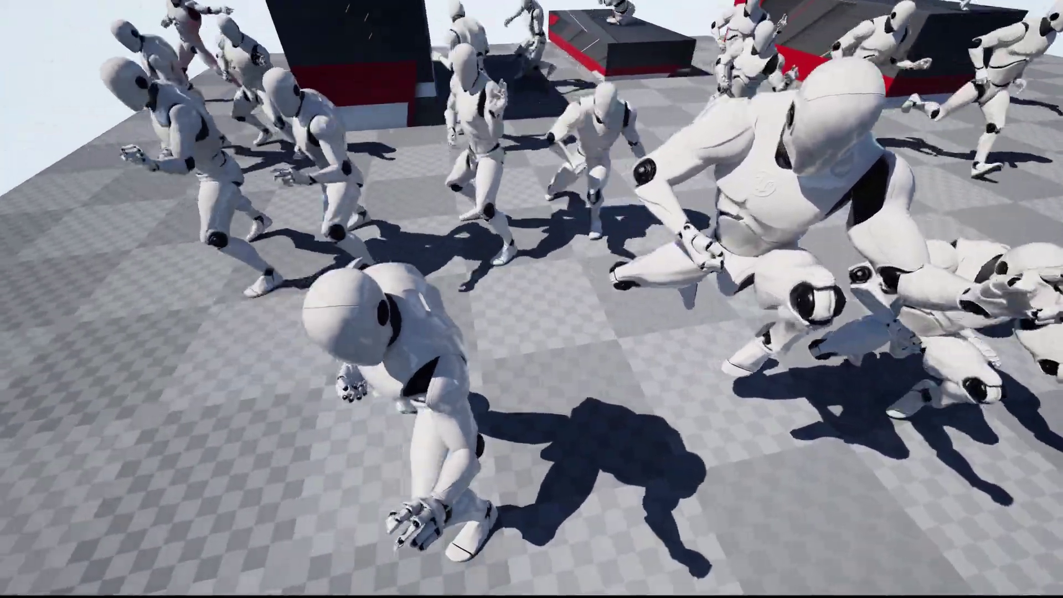
Fly around the playing level to view the mannequin fights, the platform jumpers and the characters beside the large block.
key("w")
key("s")
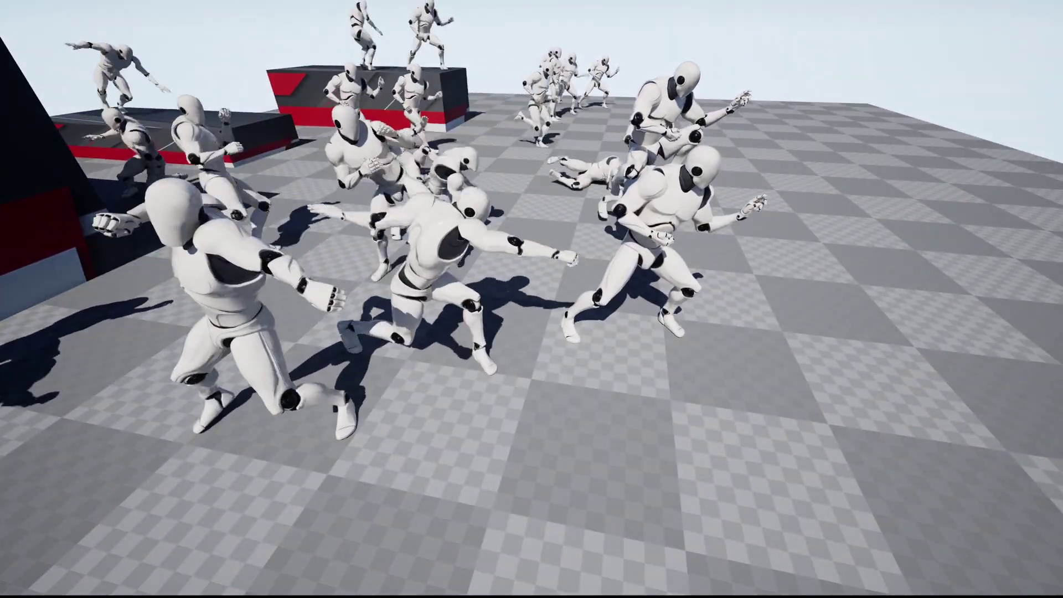
key("w")
key("s")
key("w")
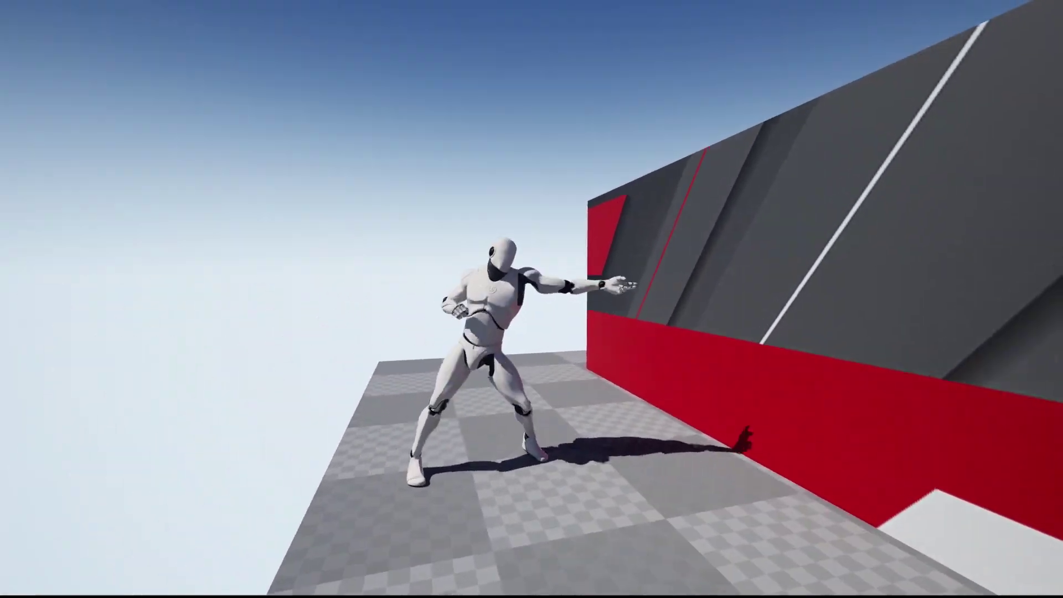
key("d")
key("d")
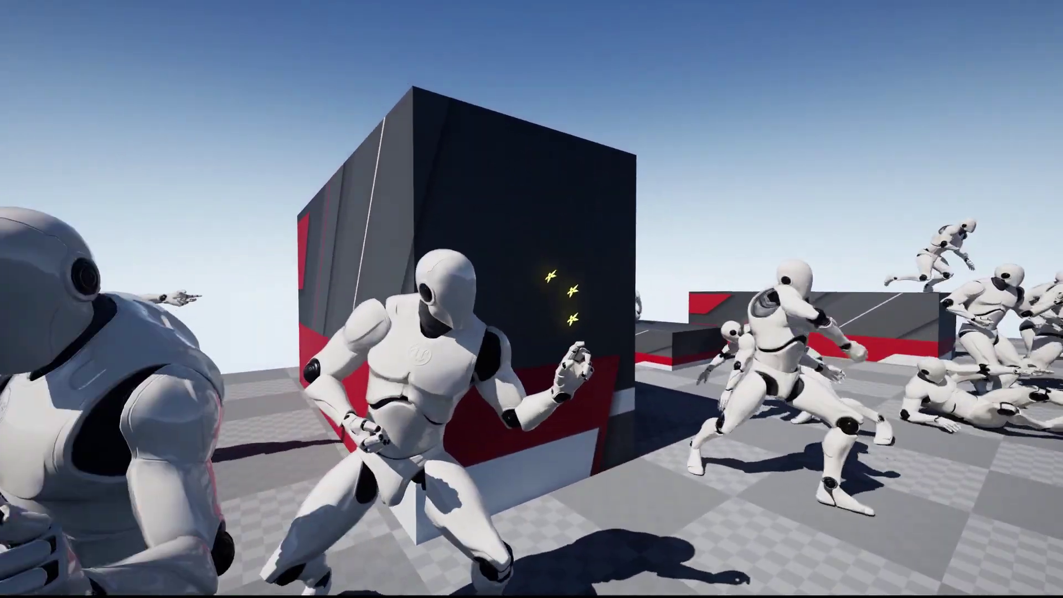
key("d")
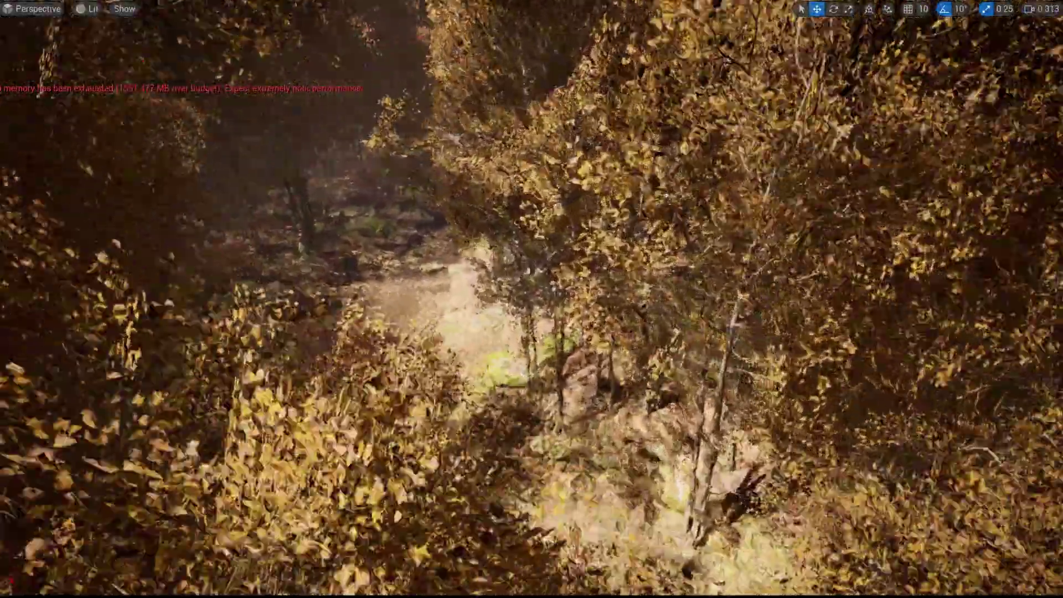
Examine the autumn oak forest in Lighting Only shading, return the viewport to Lit and leave the full-screen view.
scroll(532, 299, "down", 1)
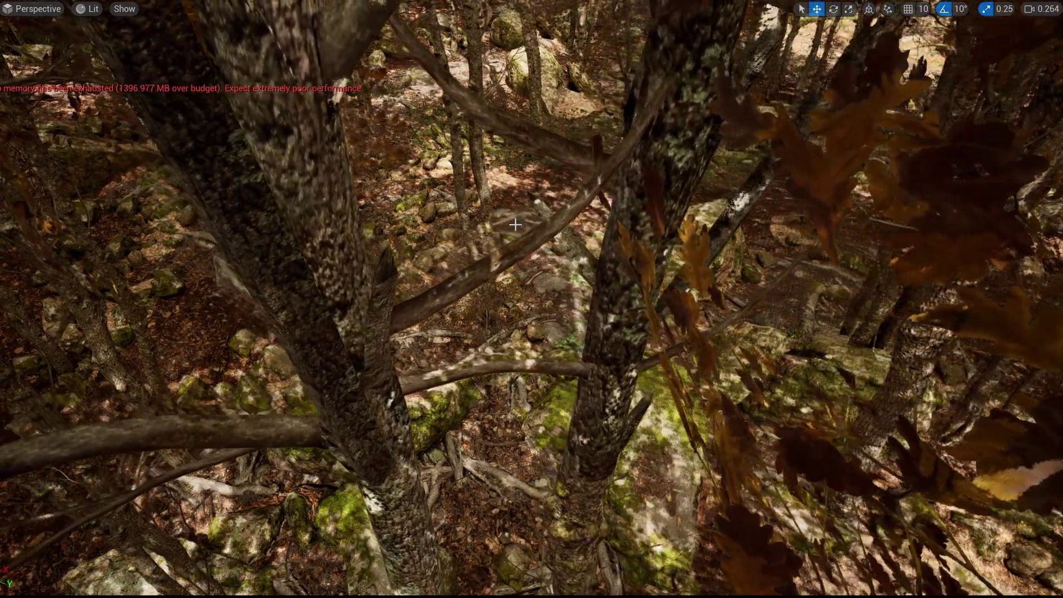
key("alt+6")
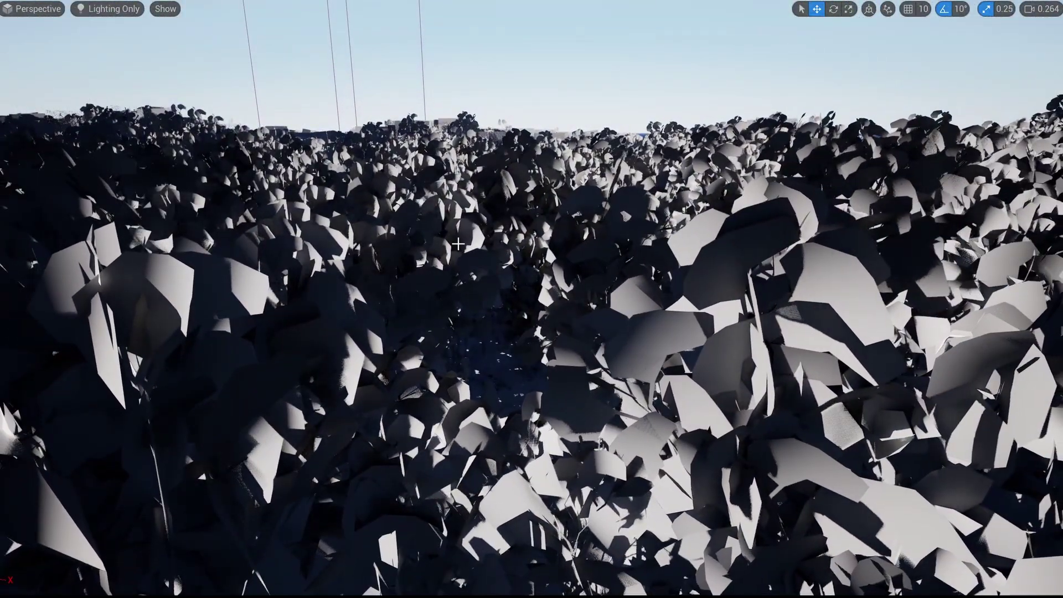
key("alt+4")
key("F11")
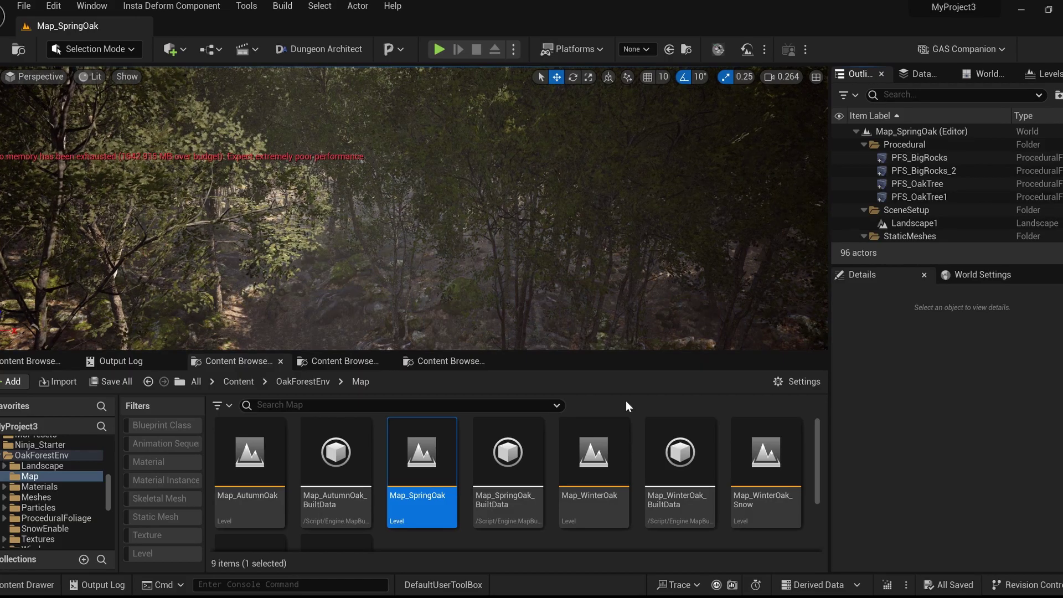
Look around the Map_SpringOak level in full screen, viewing the forest floor, mossy rocks and pond.
key("F11")
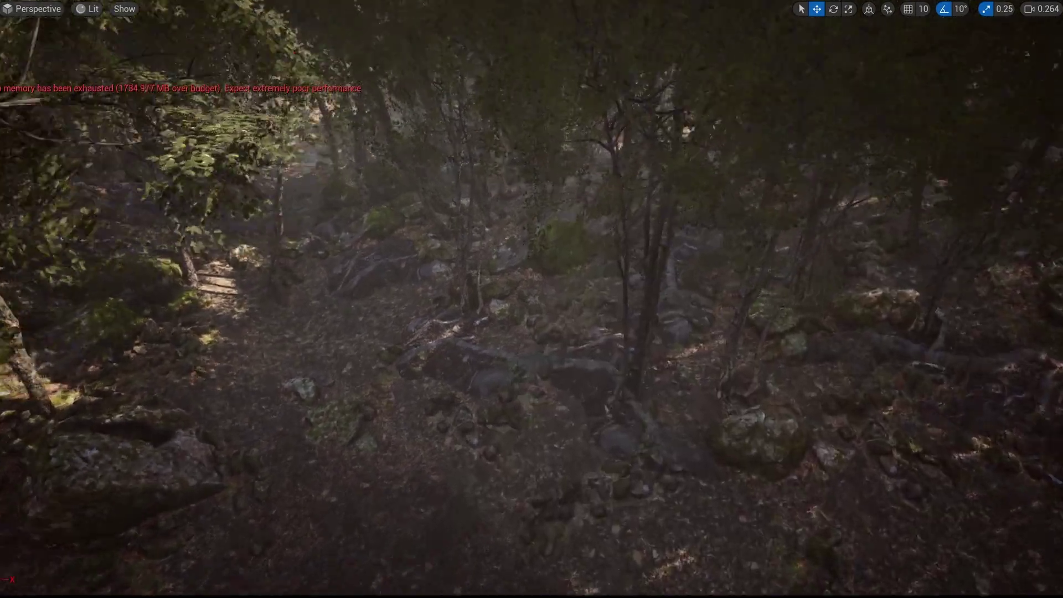
right_click_drag(532, 299, 94, 111)
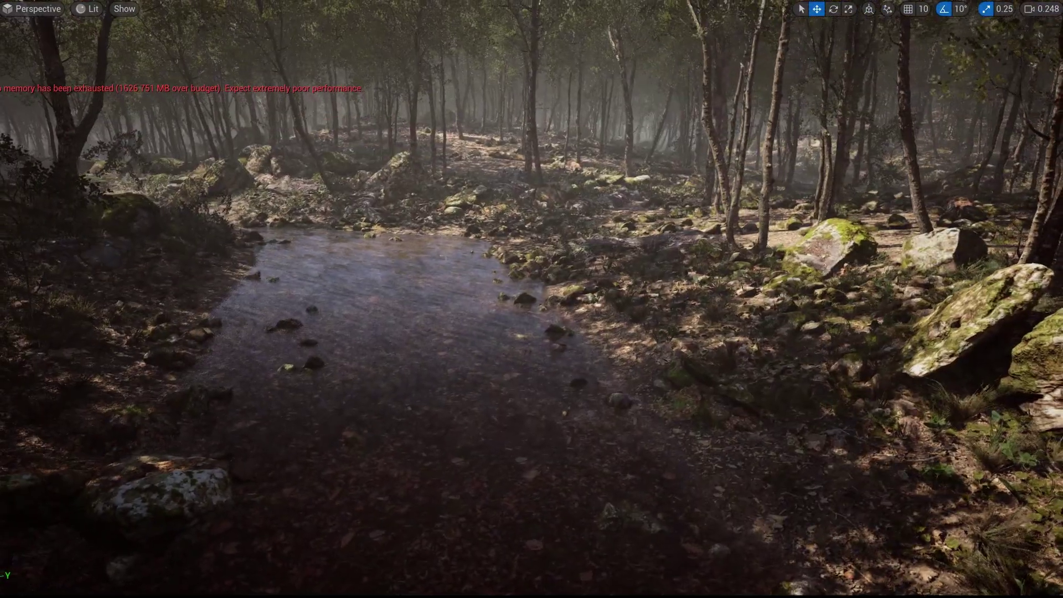
key("F11")
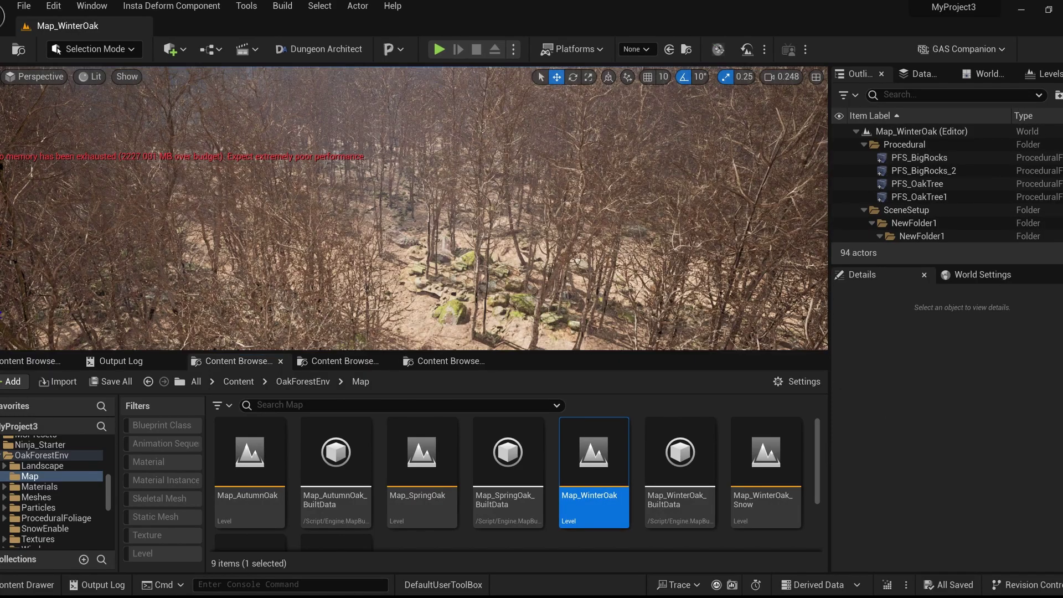
Explore the stream, mossy rocks and bare trees of Map_WinterOak, and show the Map_WinterOak_Snow level in full screen.
key("F11")
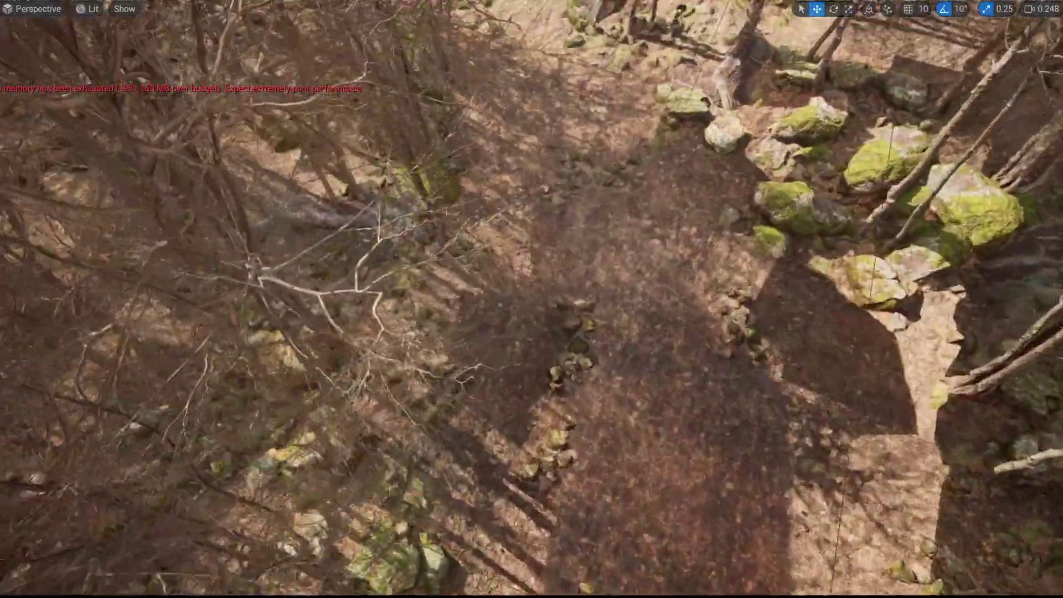
right_click_drag(532, 299, 398, 166)
scroll(531, 299, "up", 1)
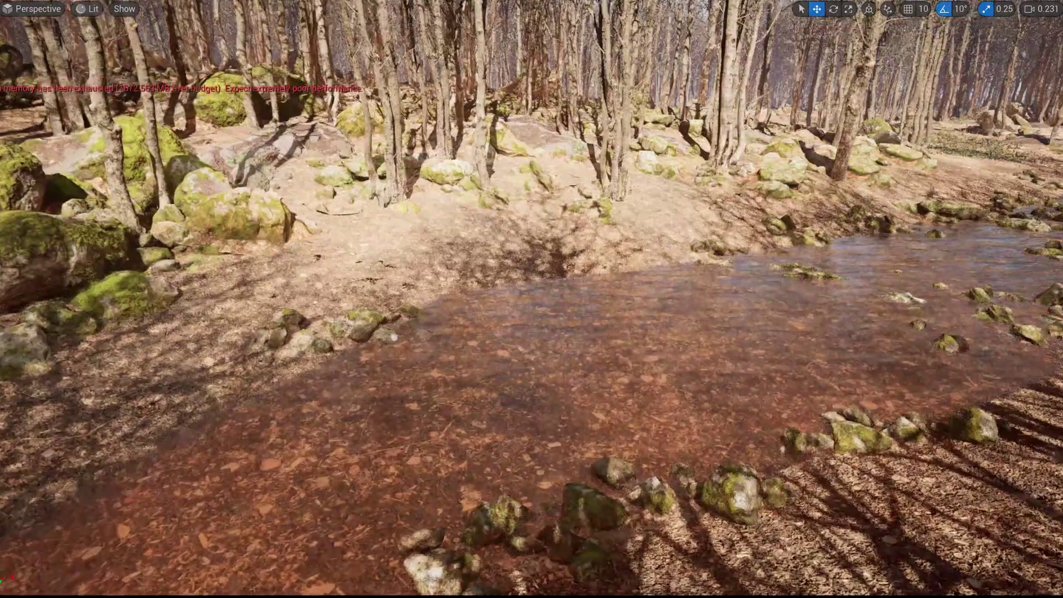
scroll(531, 299, "down", 1)
right_click_drag(531, 299, 599, 280)
right_click_drag(791, 451, 808, 426)
key("F11")
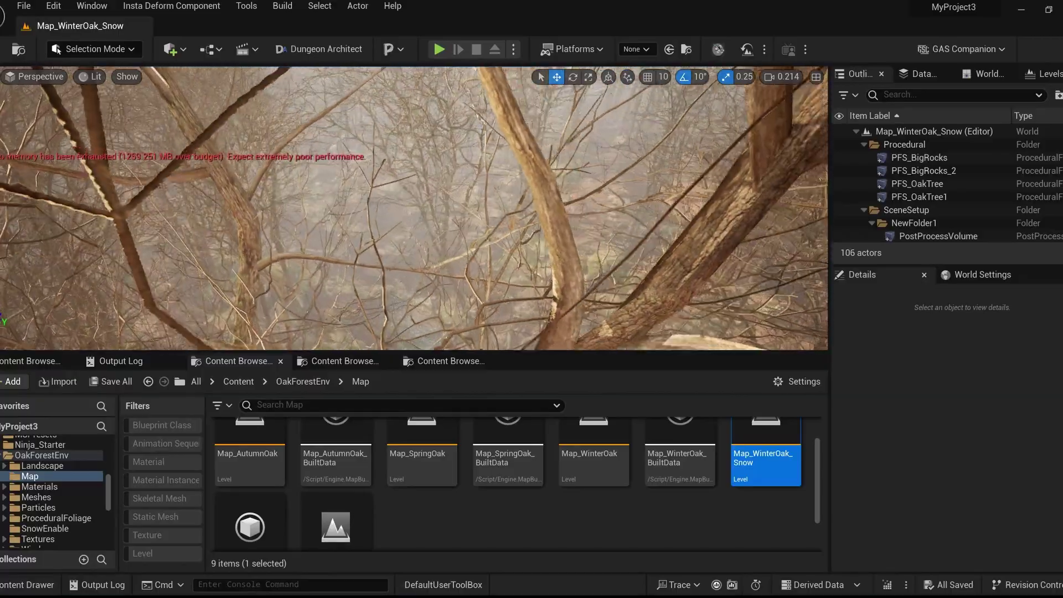
key("F11")
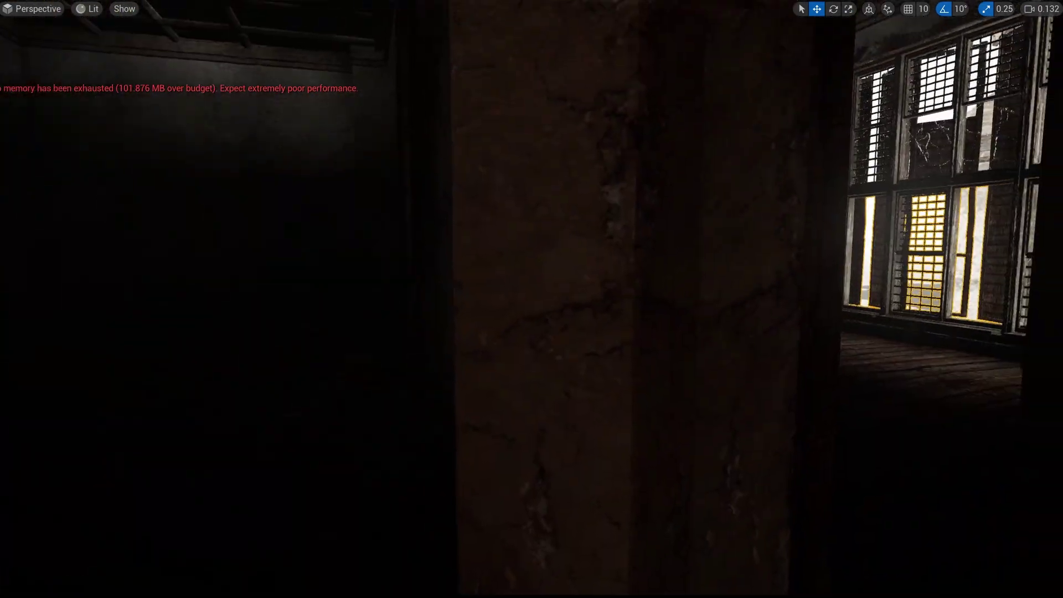
Examine the dark village house interior in Unlit shading and return the viewport to Lit.
key("alt+3")
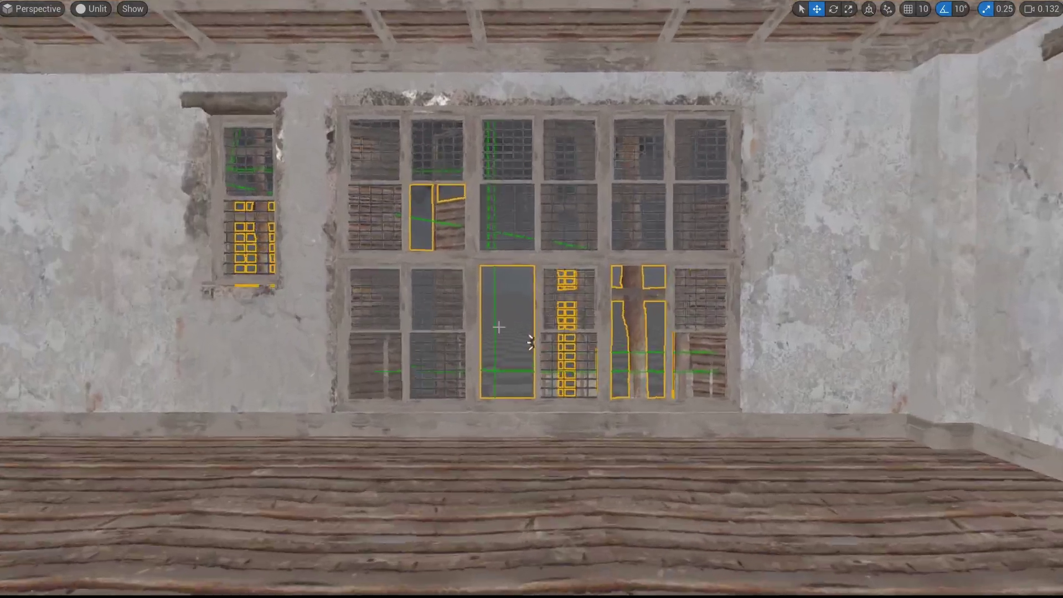
key("alt+4")
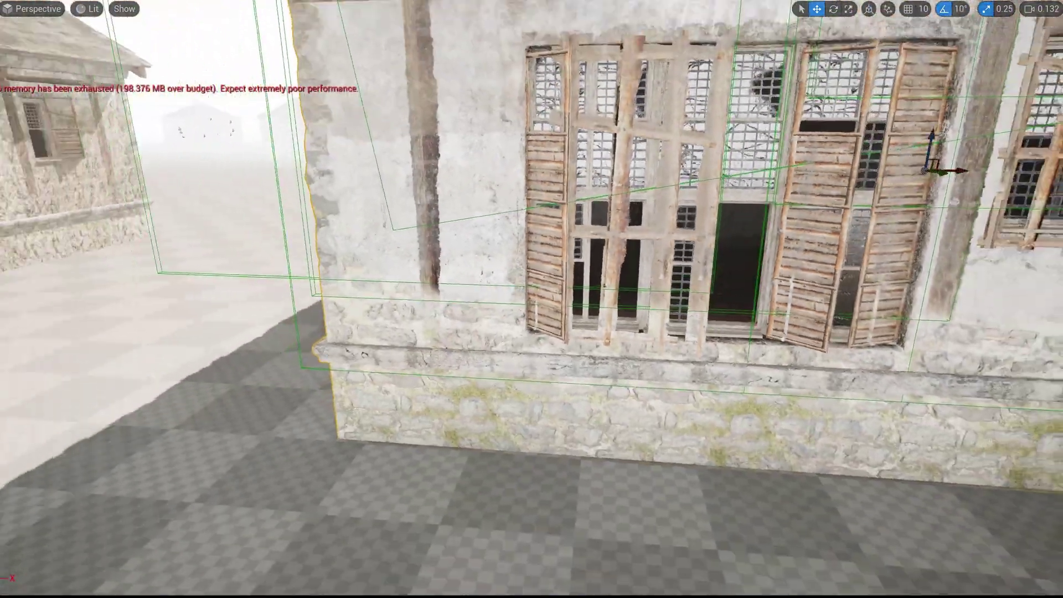
Back away from the selected village house and move the house sideways along the ground.
right_click_drag(518, 347, 482, 333)
key("s")
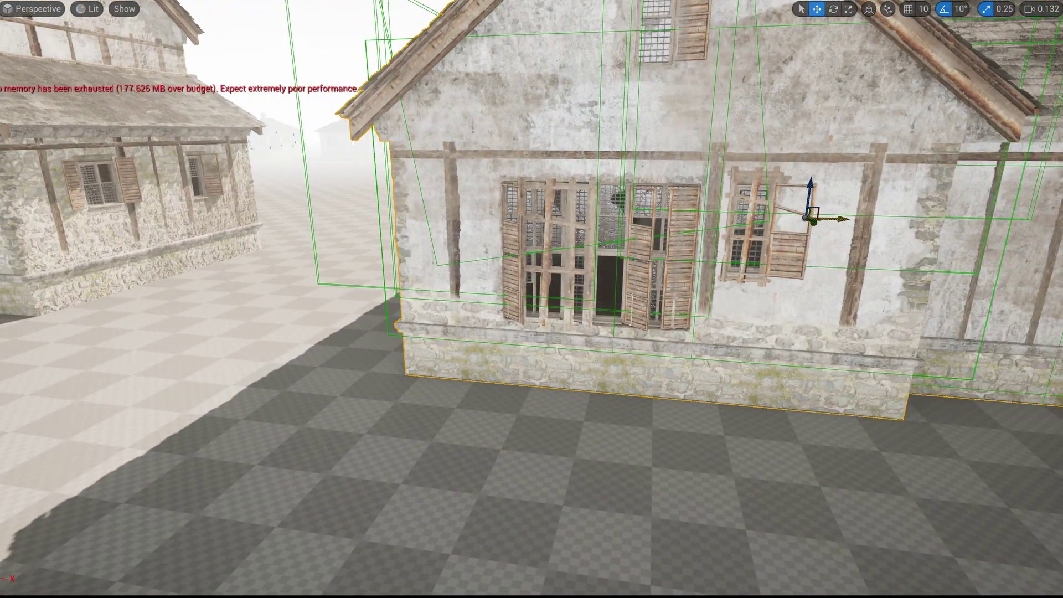
left_click_drag(804, 221, 745, 221)
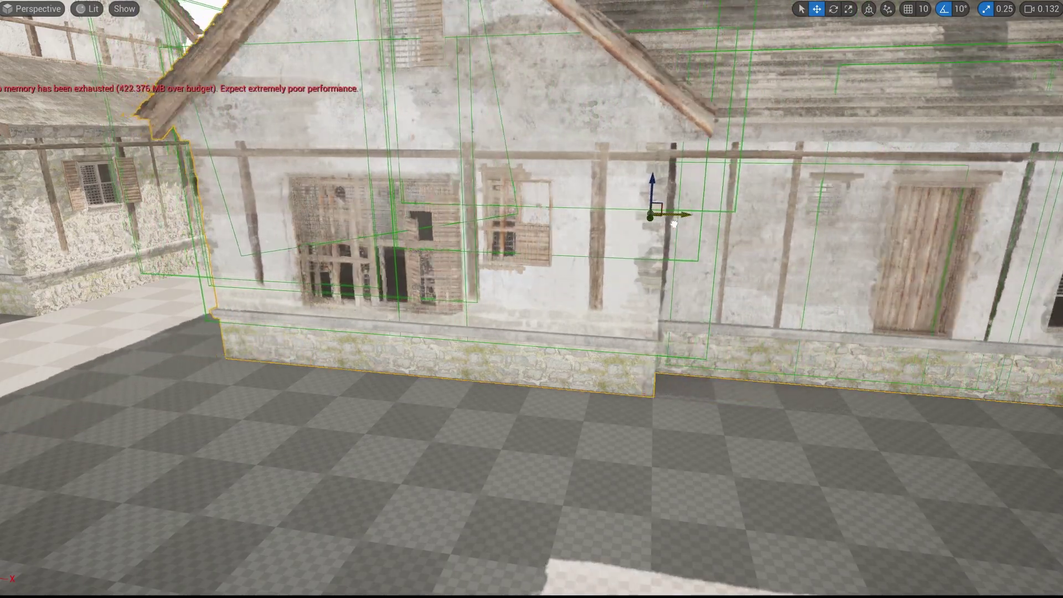
right_click_drag(668, 222, 654, 224)
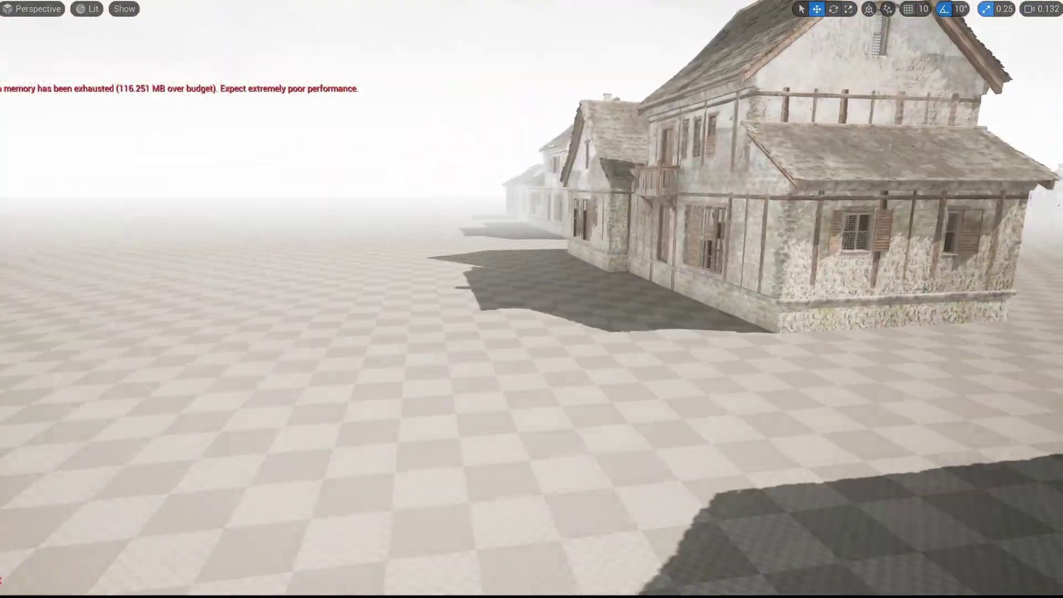
Fly past the neighbouring village houses and look through the dark stone rooms lit by the barred windows.
right_click_drag(653, 225, 560, 233)
key("w")
key("w")
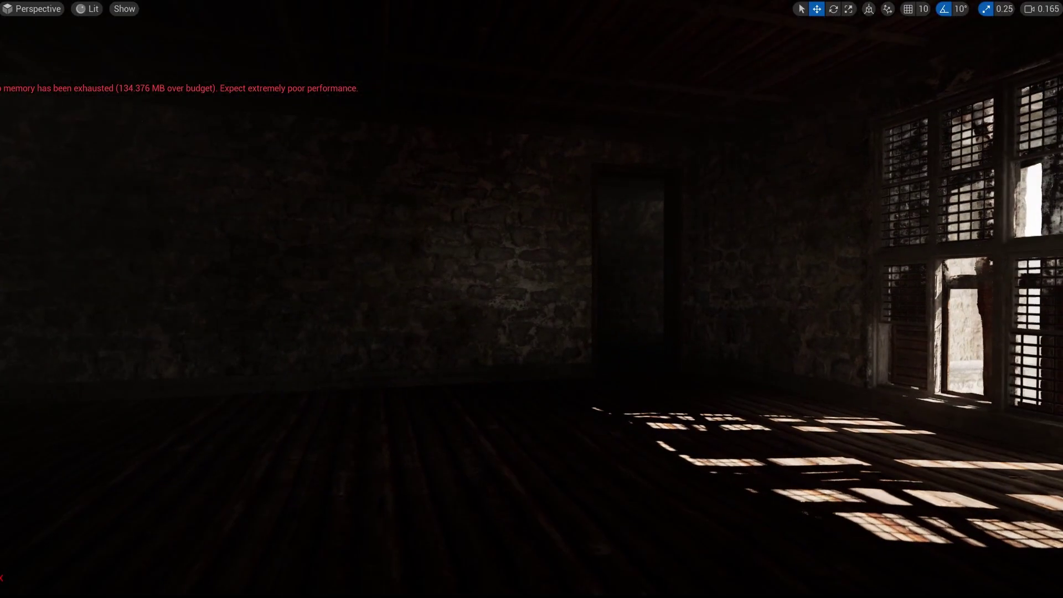
right_click_drag(714, 209, 964, 221)
key("w")
scroll(532, 213, "down", 1)
key("w")
key("s")
key("w")
right_click_drag(529, 213, 559, 205)
scroll(560, 205, "up", 1)
right_click_drag(692, 205, 764, 260)
key("w")
key("w")
right_click_drag(532, 299, 869, 277)
key("s")
right_click_drag(556, 194, 656, 163)
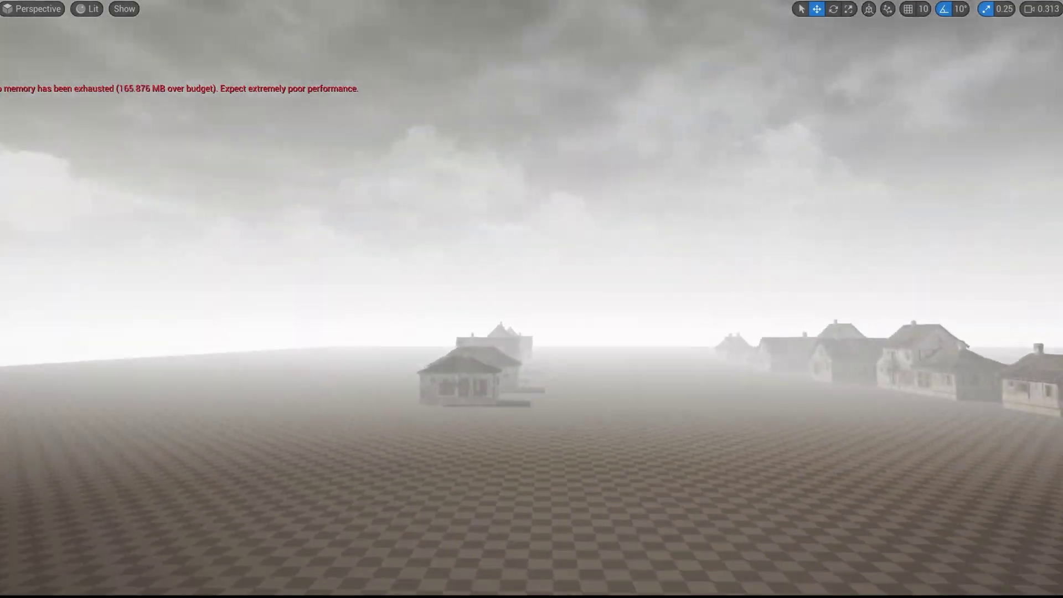
View the small cottage, the gabled house and the row of two-storey houses in the OldVillageHouse Map_Overview level.
right_click_drag(531, 299, 532, 313)
right_click_drag(715, 206, 706, 210)
key("d")
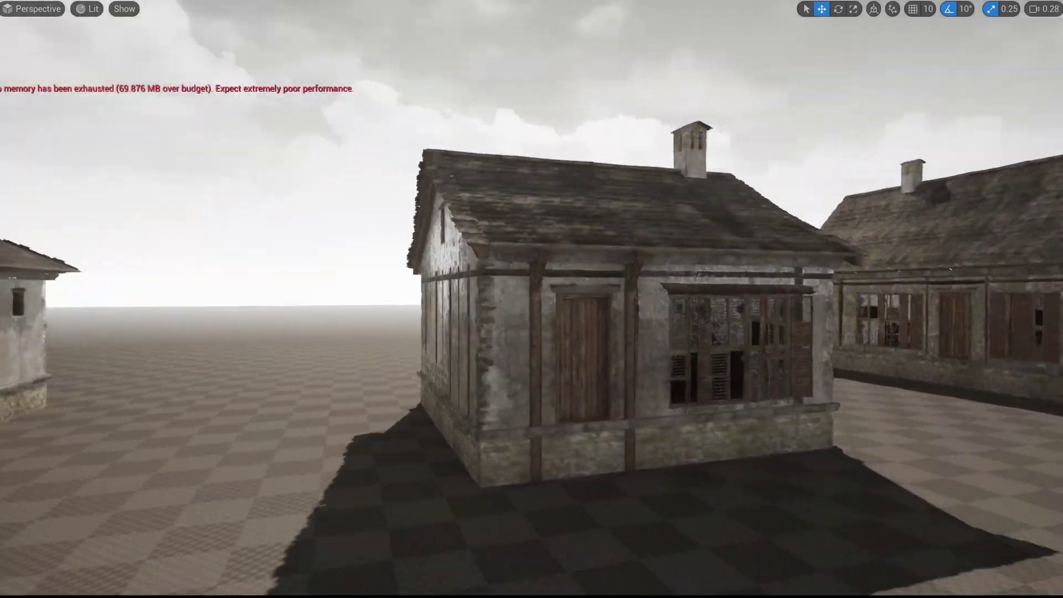
scroll(531, 299, "down", 1)
right_click_drag(532, 299, 531, 299)
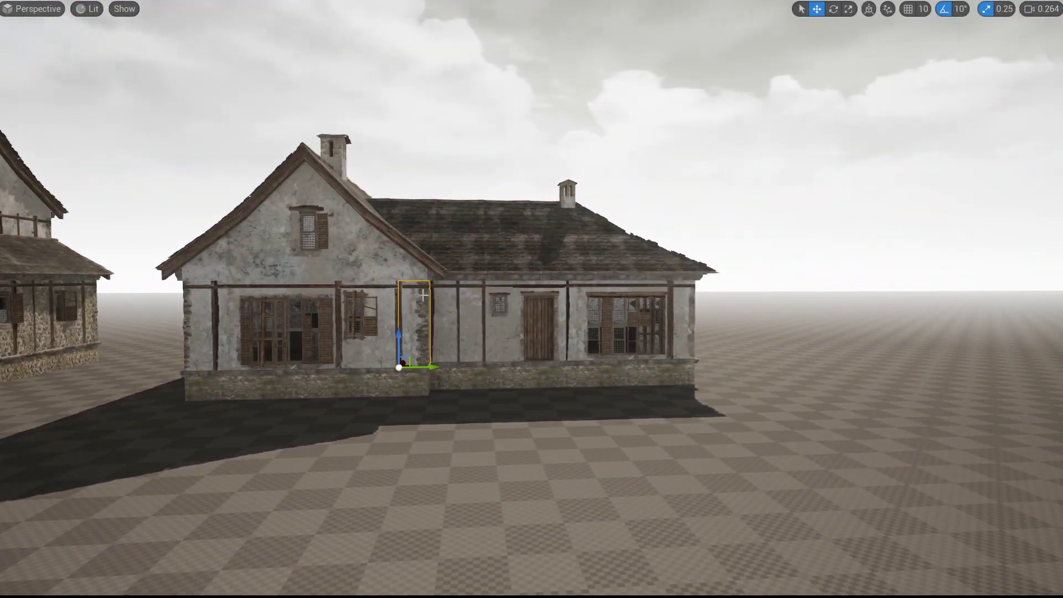
right_click_drag(529, 248, 518, 241)
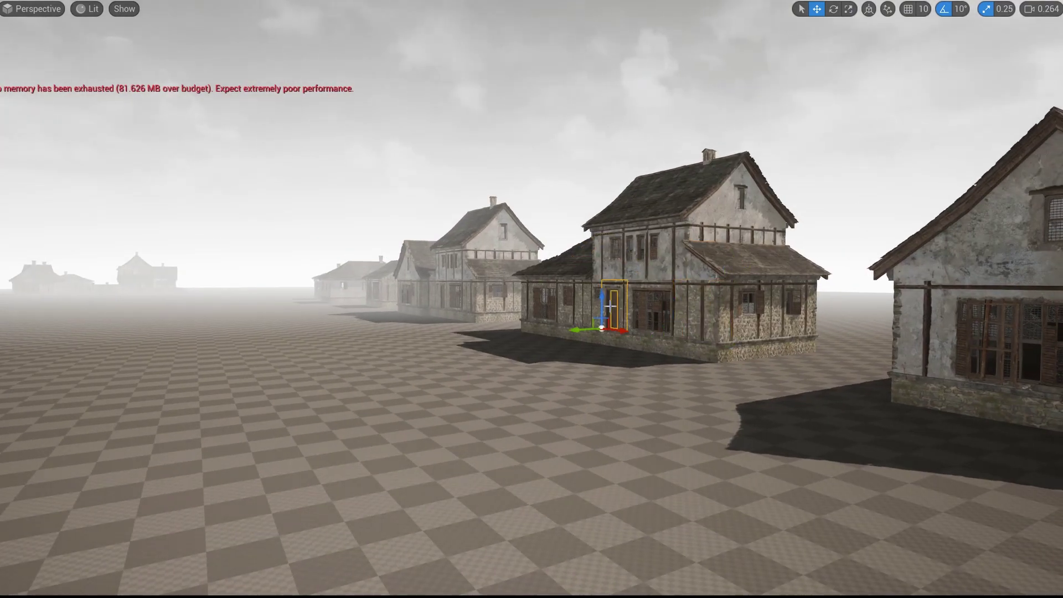
key("F11")
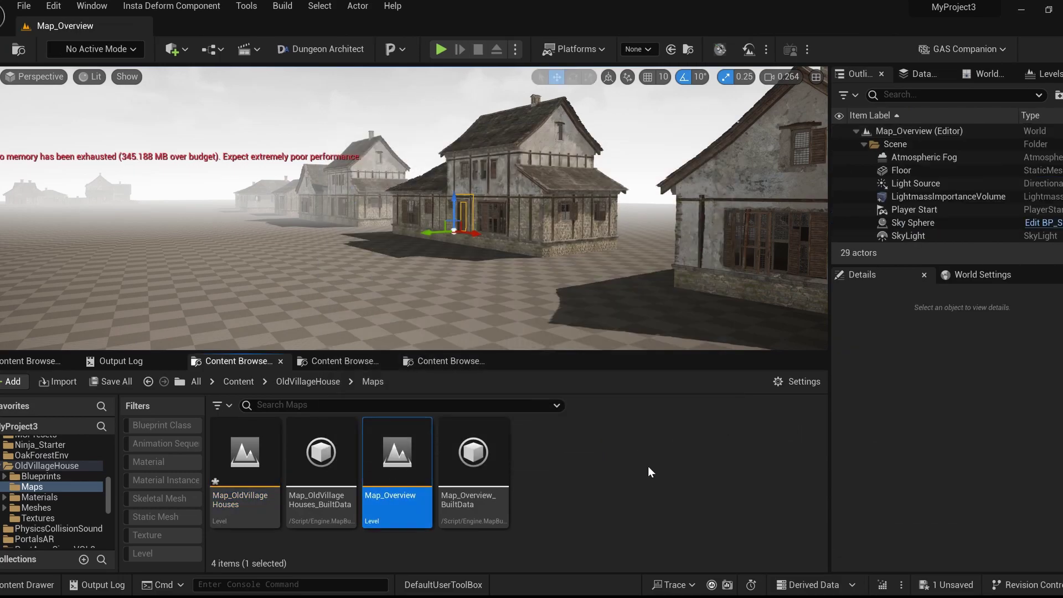
Turn the Map_Overview view to full screen and fly closer to the village houses to inspect them.
right_click_drag(454, 293, 653, 333)
key("F11")
scroll(421, 315, "down", 1)
key("w")
scroll(637, 299, "down", 1)
key("w")
scroll(737, 290, "down", 2)
key("w")
scroll(654, 333, "down", 1)
right_click_drag(493, 304, 576, 244)
key("w")
Examine the Map_Overview house in Unlit shading, return the viewport to Lit and leave full screen.
key("alt+3")
right_click_drag(504, 299, 410, 288)
key("s")
key("alt+4")
key("F11")
right_click_drag(575, 295, 377, 295)
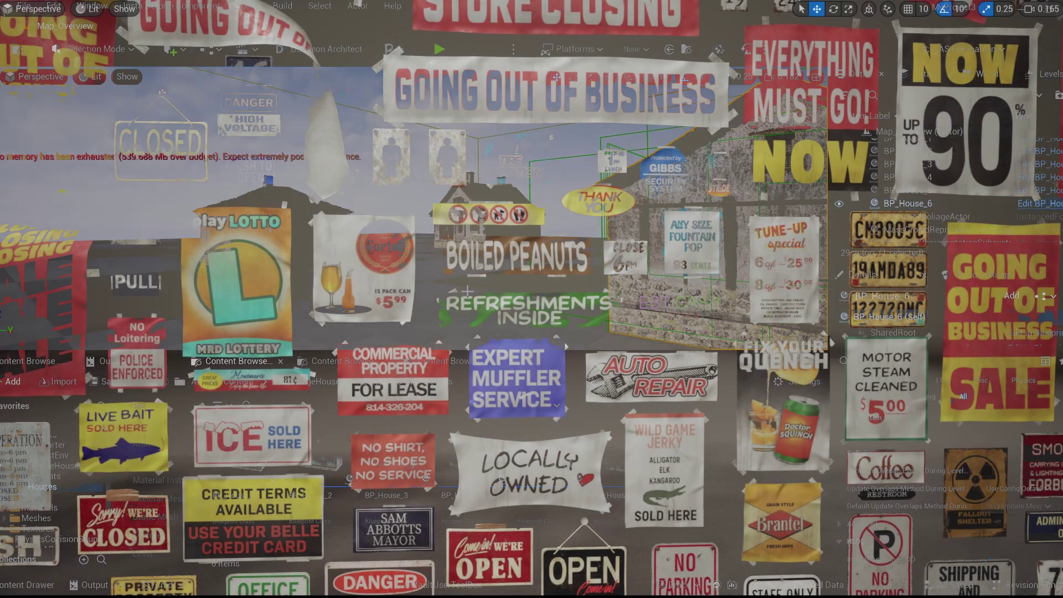
Look closely at the wall of signs in the Signage Demonstration level and leave the full-screen view.
right_click_drag(531, 299, 452, 297)
key("s")
key("w")
key("F11")
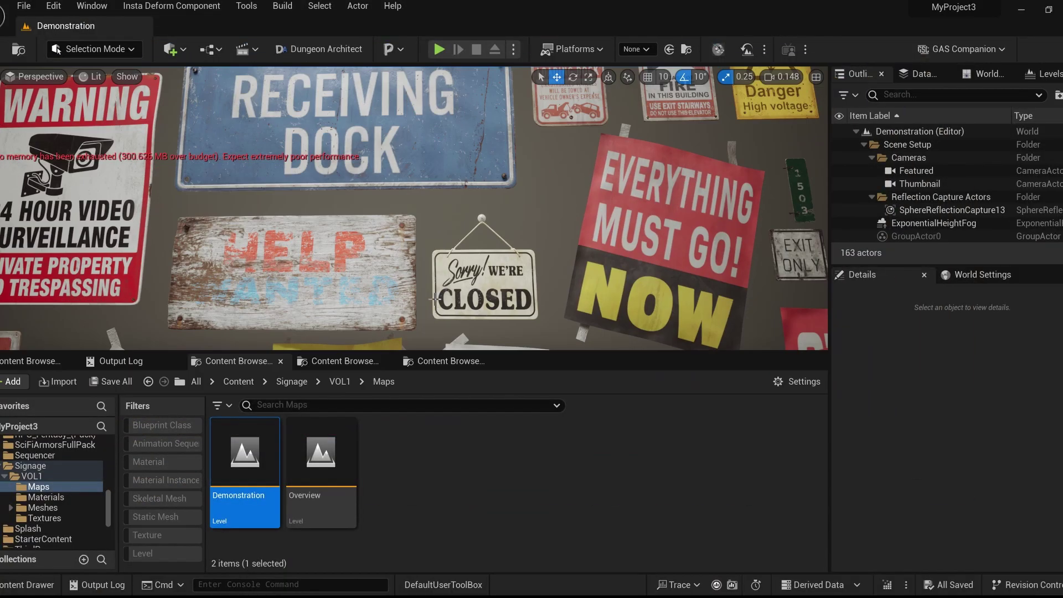
Inspect the receiving dock sign's MI_Sign_Set_NN_10a material and its TX_Sign_Set_NN_10a_ALB albedo texture, closing both editors.
double_click(990, 508)
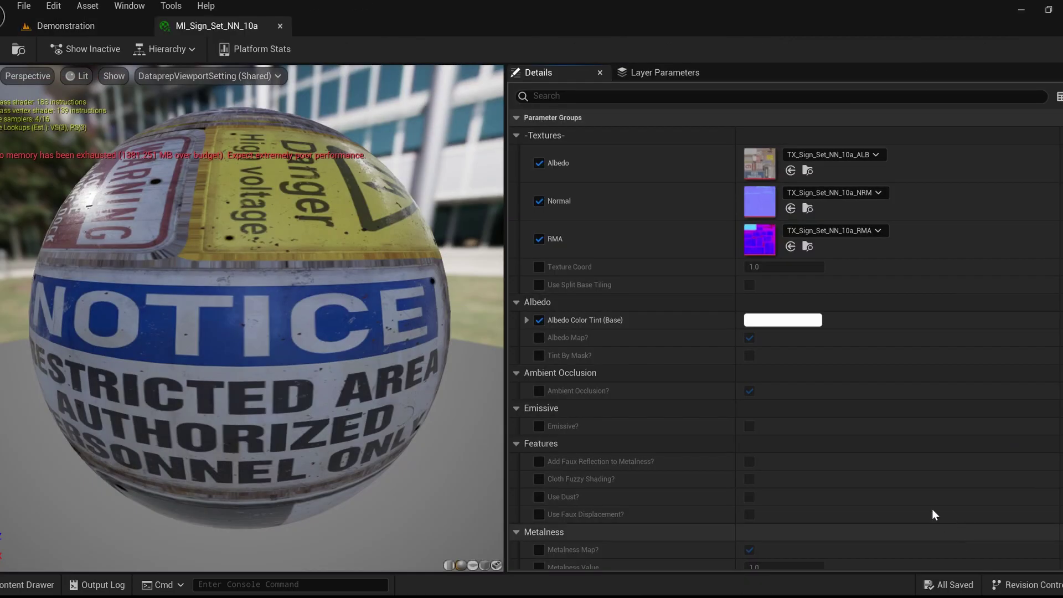
double_click(762, 168)
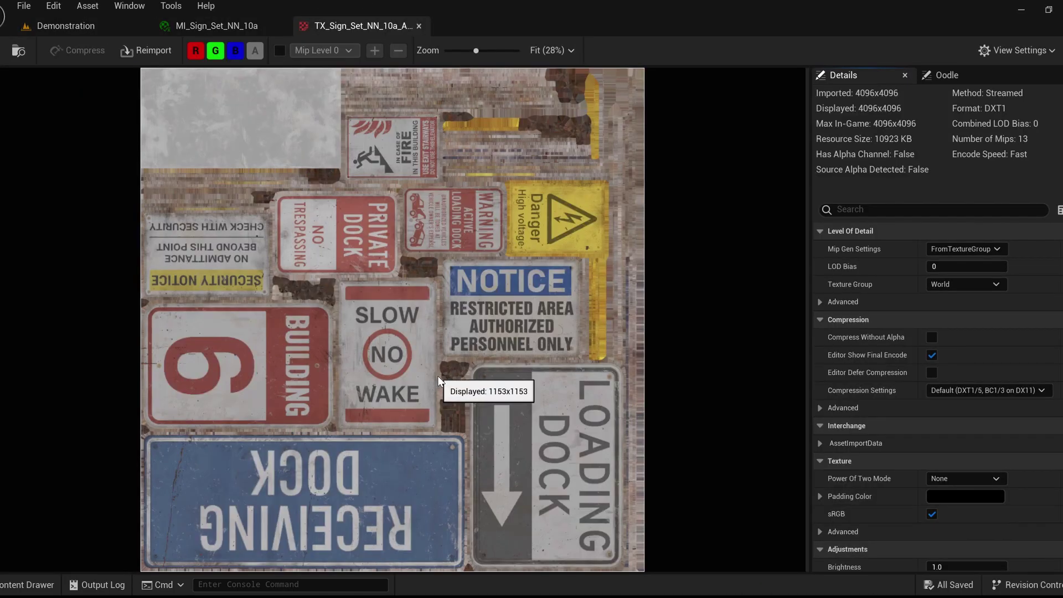
left_click(418, 25)
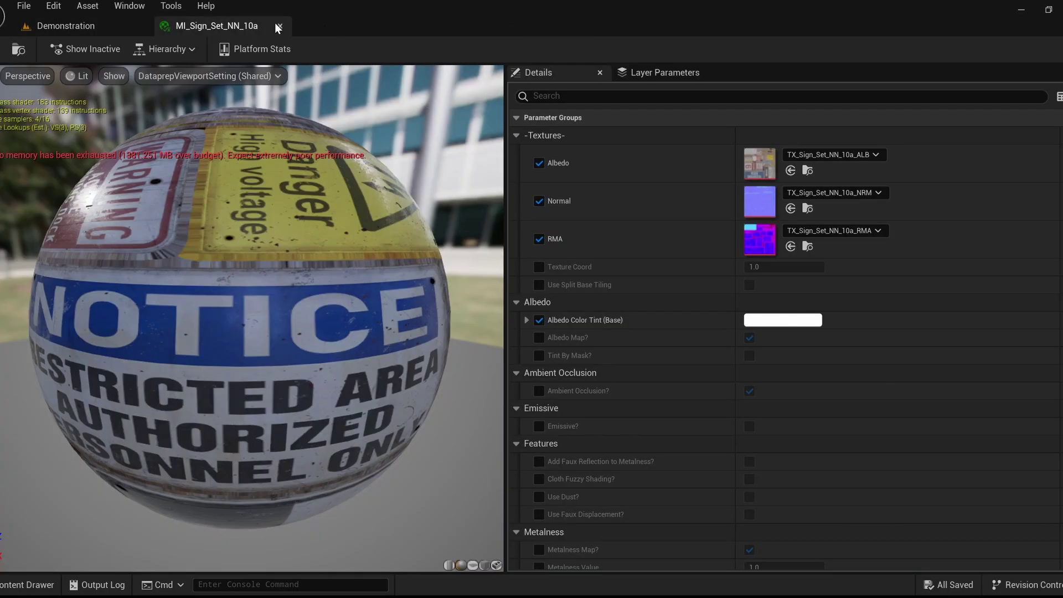
left_click(275, 25)
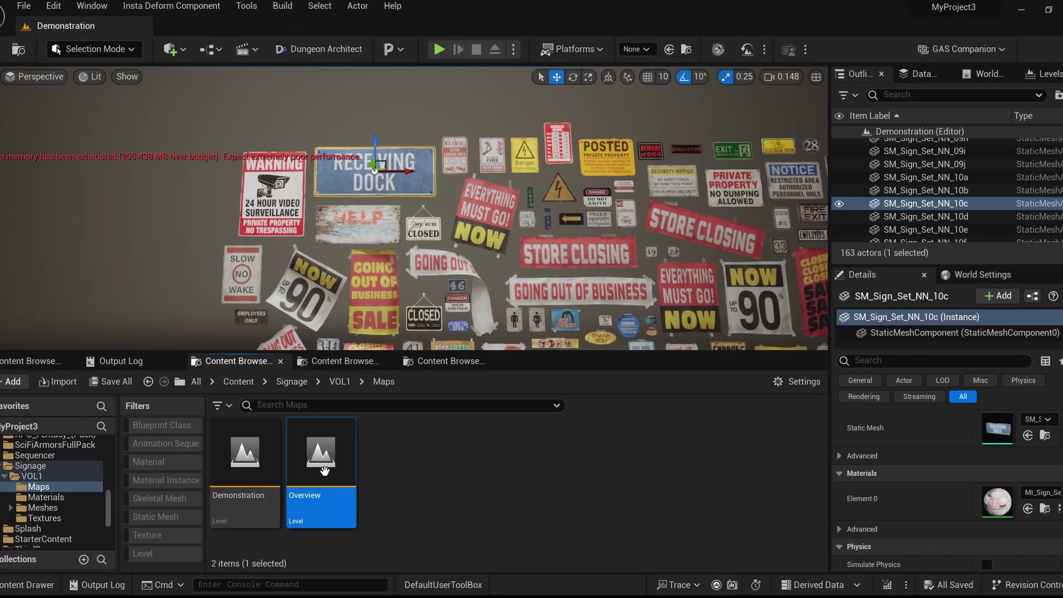
Open the Overview level from the Signage VOL1 Maps folder and move in on the sign meshes in full screen.
double_click(324, 471)
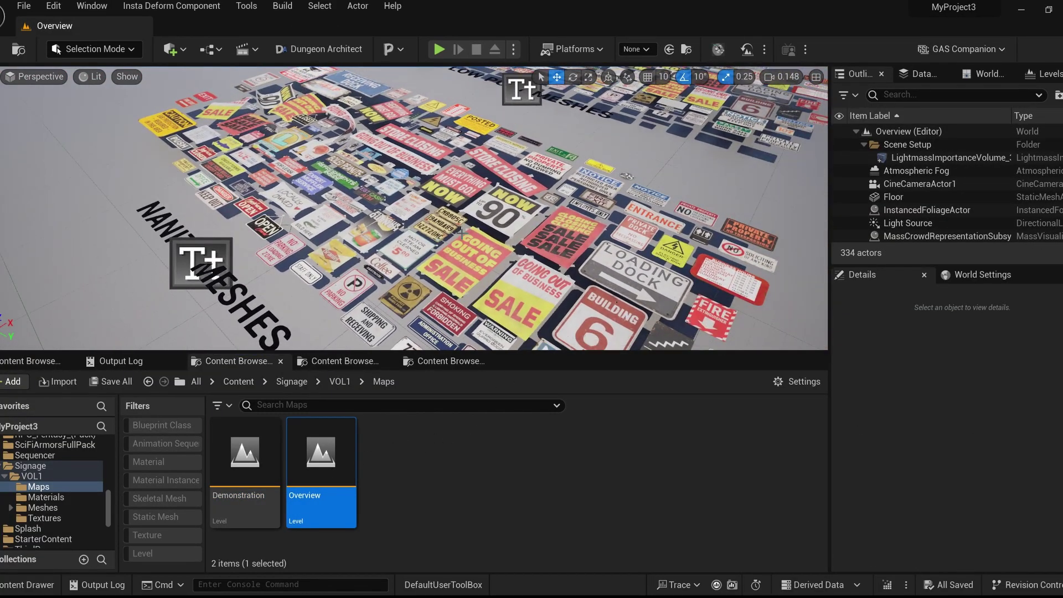
key("F11")
right_click_drag(462, 231, 261, 317)
key("w")
Examine the sign meshes up close in Wireframe and return the viewport to Lit.
key("alt+2")
key("w")
key("alt+4")
Fly over the Signage Overview level until both the Nanite and low poly sign sets are in view.
right_click_drag(116, 140, 39, 125)
key("w")
key("s")
key("w")
scroll(111, 194, "down", 1)
key("s")
key("d")
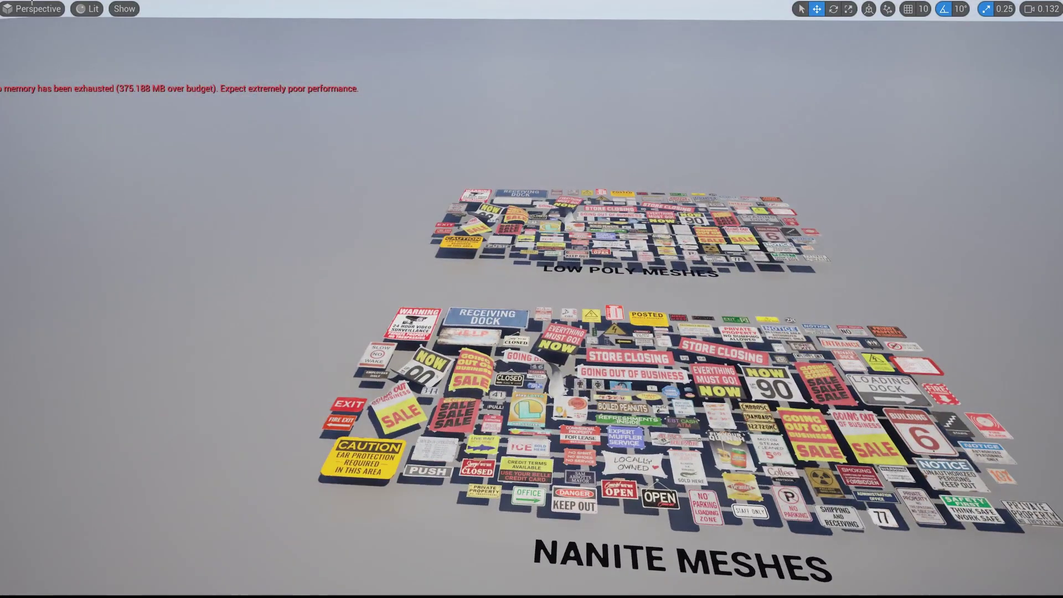
Change the viewport's view mode to inspect the Nanite and low poly sign meshes.
left_click(84, 12)
mouse_move(268, 269)
left_click(302, 286)
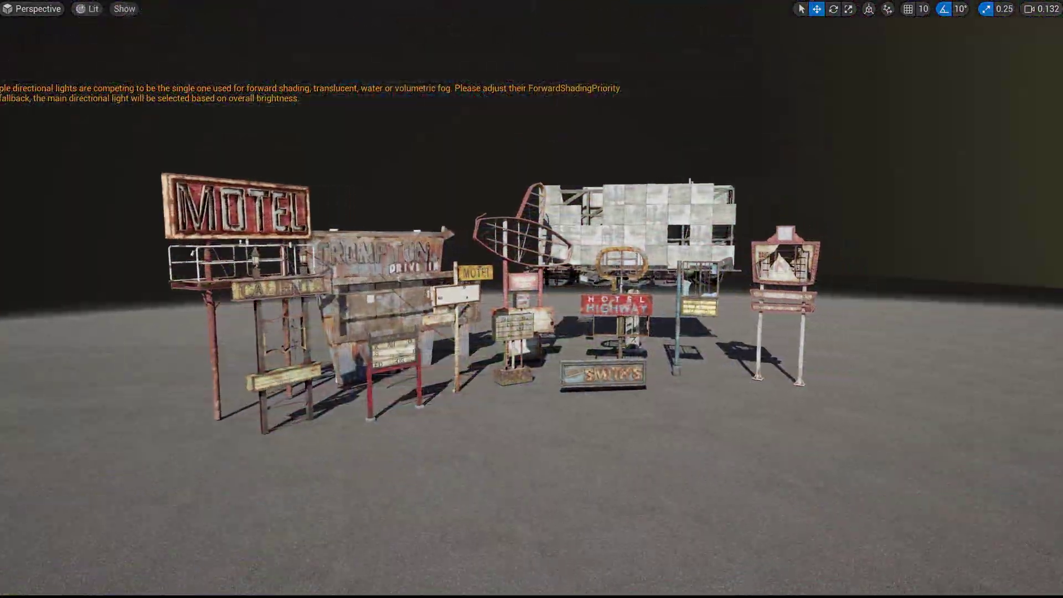
Fly up to the rusty vintage roadside signs and inspect the weathered raised lettering and painted metal panels.
right_click_drag(532, 299, 421, 316)
key("w")
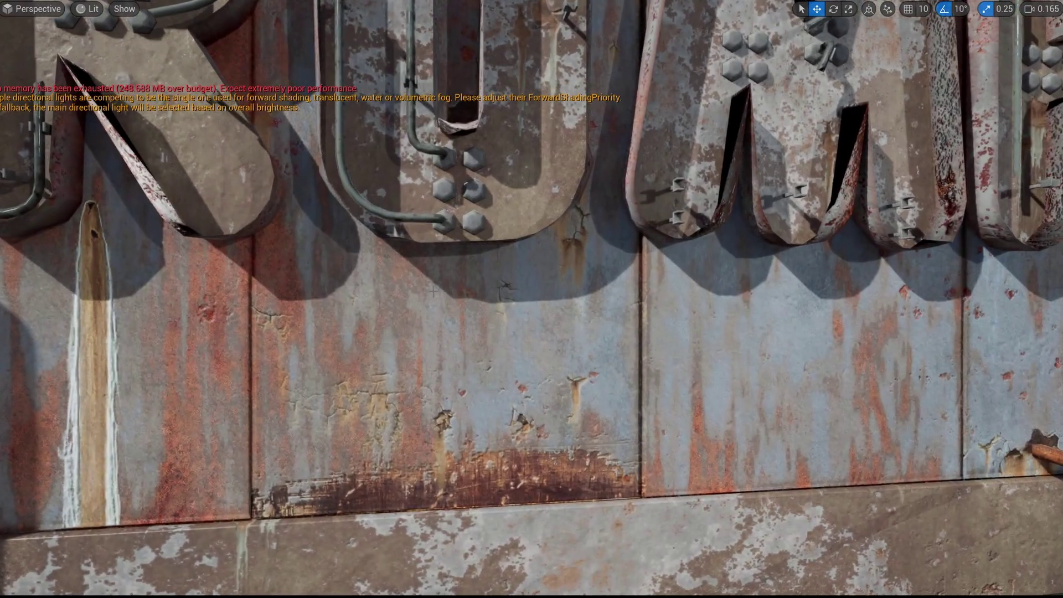
Inspect the post-apocalyptic signs under different view modes, return the viewport to Lit, and look over the sign rows in the Overview level.
key("alt+5")
key("alt+4")
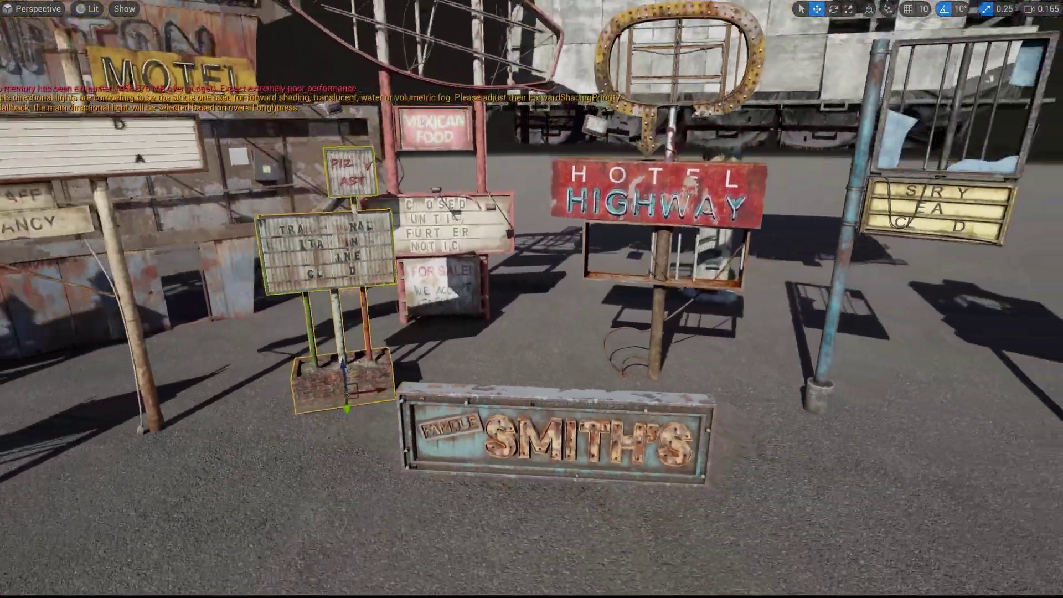
key("F11")
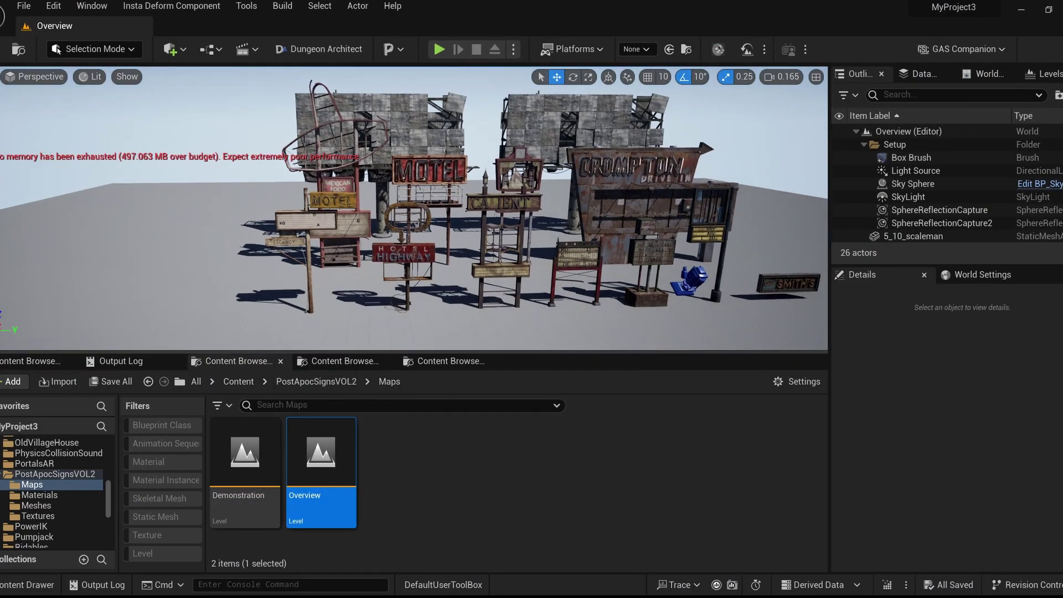
key("F11")
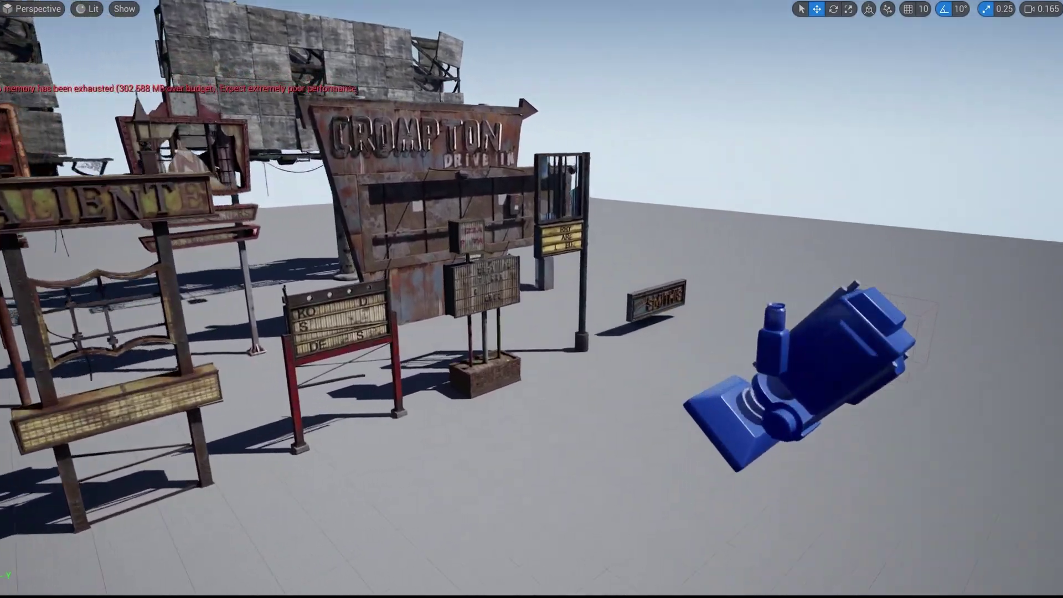
right_click_drag(532, 299, 487, 366)
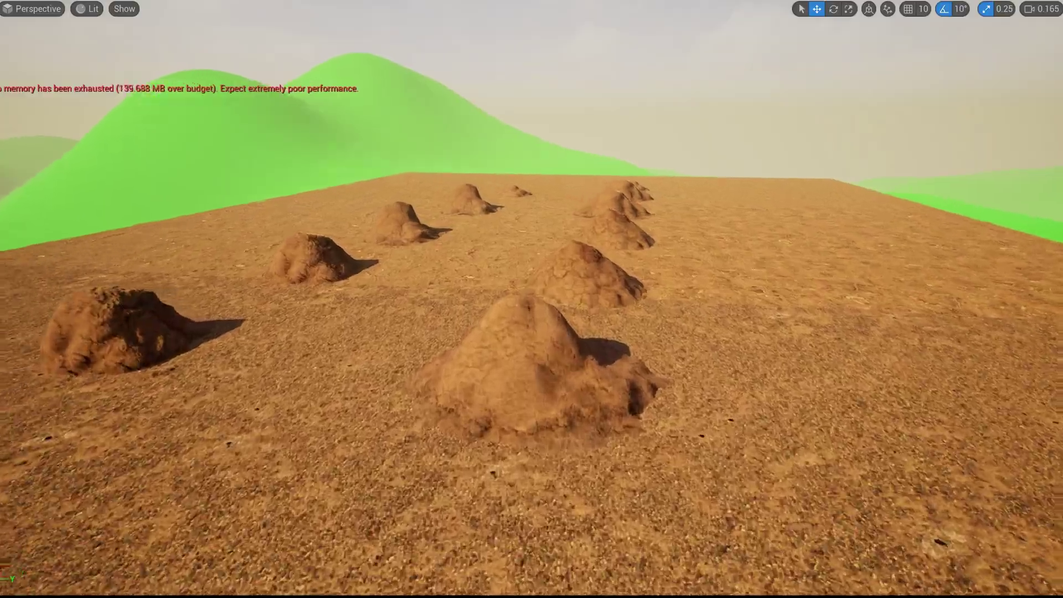
Look over the termite mounds and surrounding dunes in Lighting Only and return the viewport to Lit.
right_click_drag(532, 299, 614, 300)
scroll(532, 299, "down", 1)
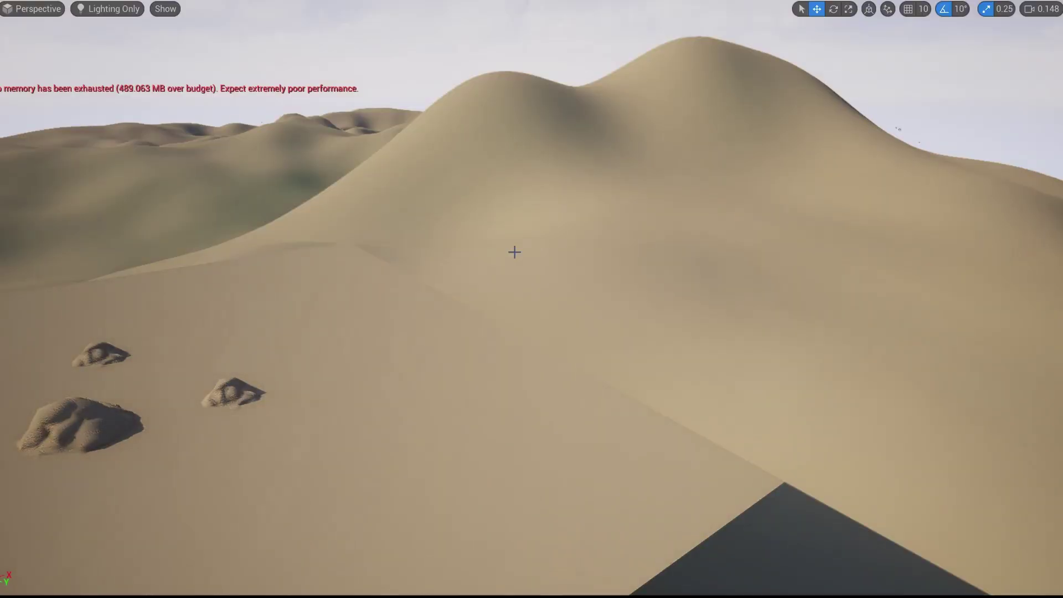
right_click_drag(514, 251, 476, 261)
key("alt+4")
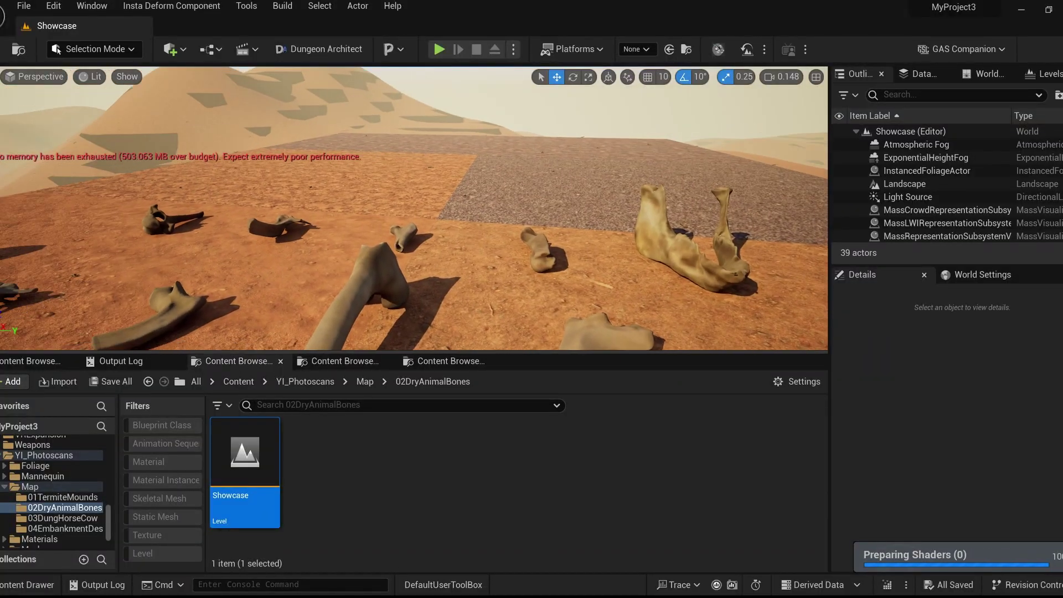
Enlarge the viewport of the 02DryAnimalBones Showcase level and fly in close to the scanned bones.
right_click_drag(413, 209, 587, 233)
key("F11")
scroll(532, 299, "down", 1)
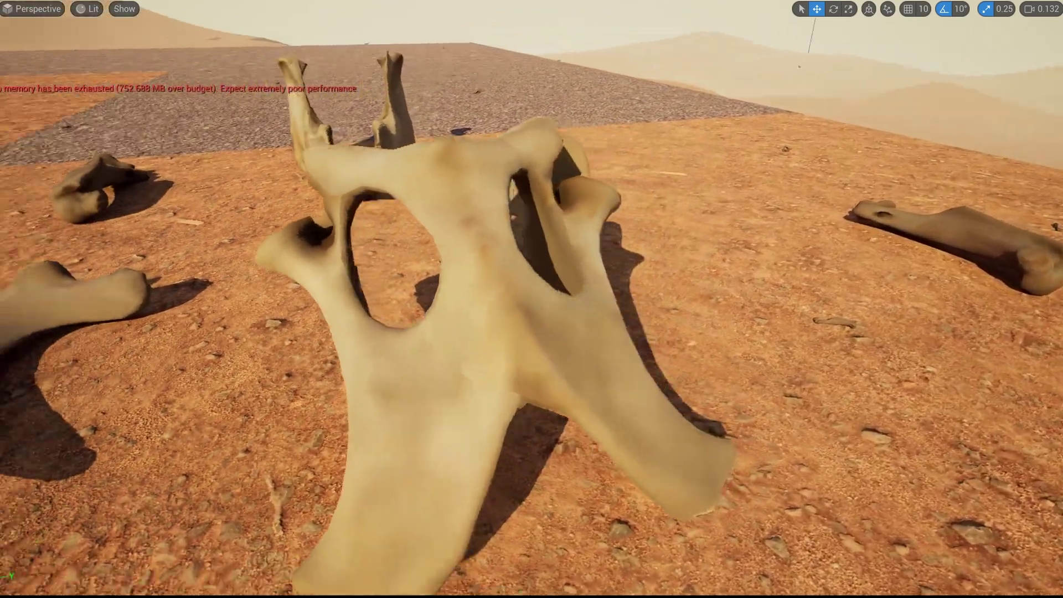
Examine the large bone mesh in Detail Lighting, restore Lit and continue flying around the bones.
key("alt+5")
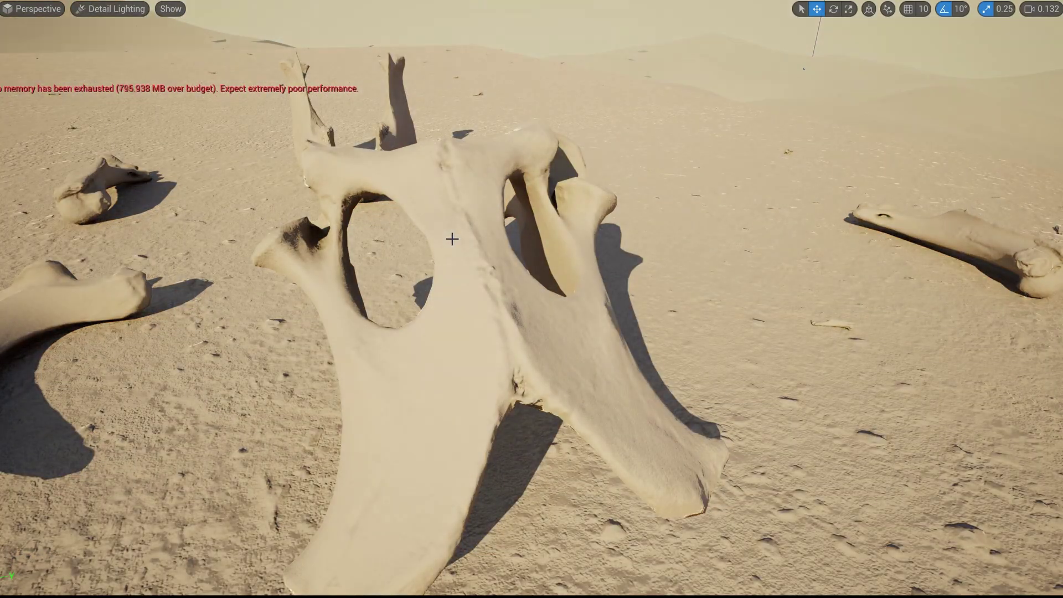
key("alt+4")
key("w")
right_click_drag(453, 239, 581, 210)
scroll(450, 239, "down", 1)
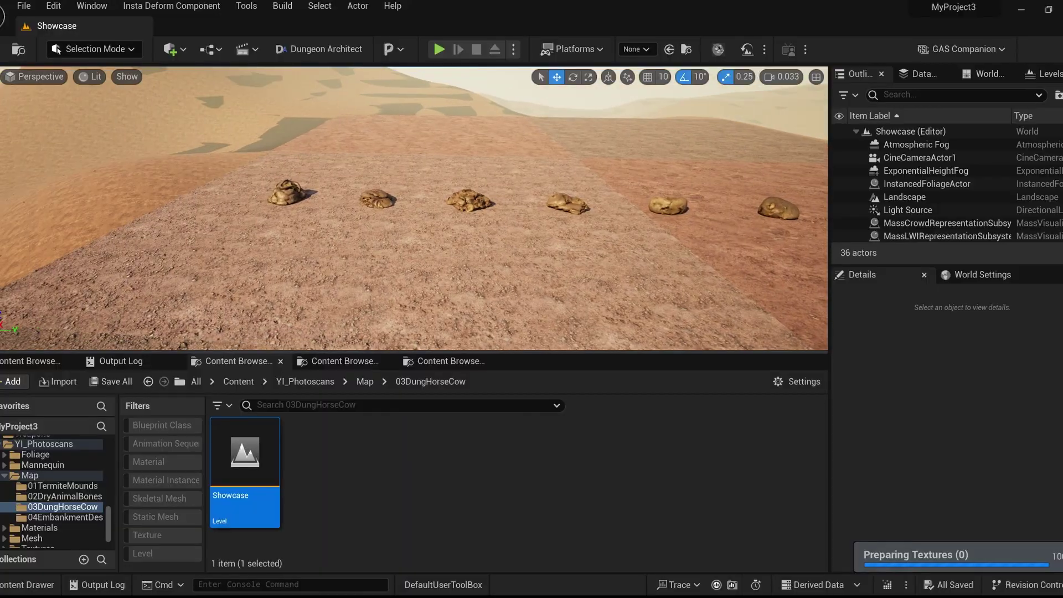
Inspect the dung meshes and ground patches of the 03DungHorseCow Showcase level in the enlarged viewport.
key("F11")
right_click_drag(429, 272, 183, 354)
scroll(359, 294, "up", 1)
key("w")
key("w")
key("s")
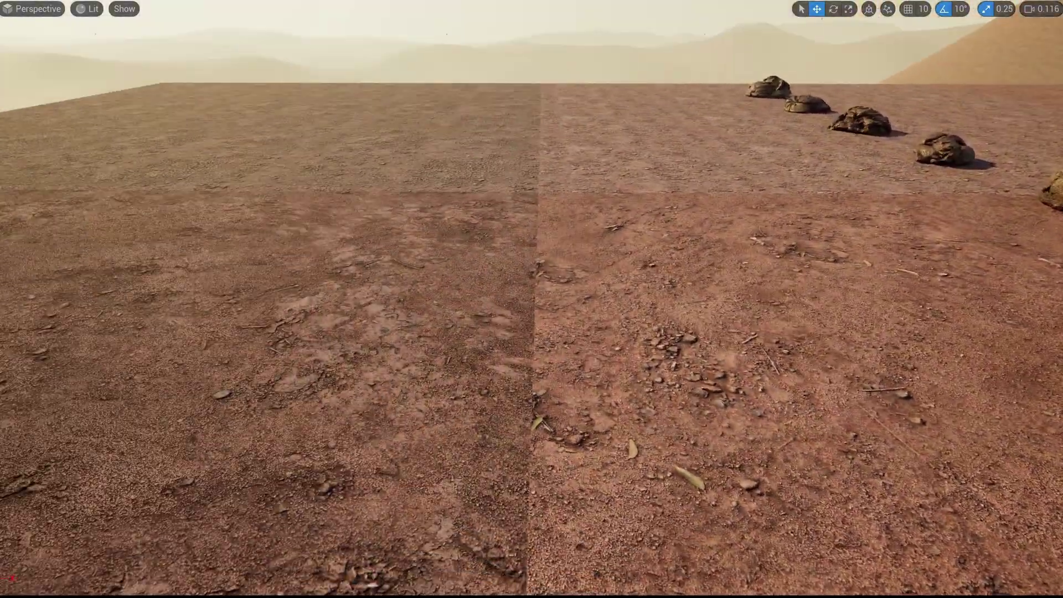
right_click_drag(430, 275, 498, 288)
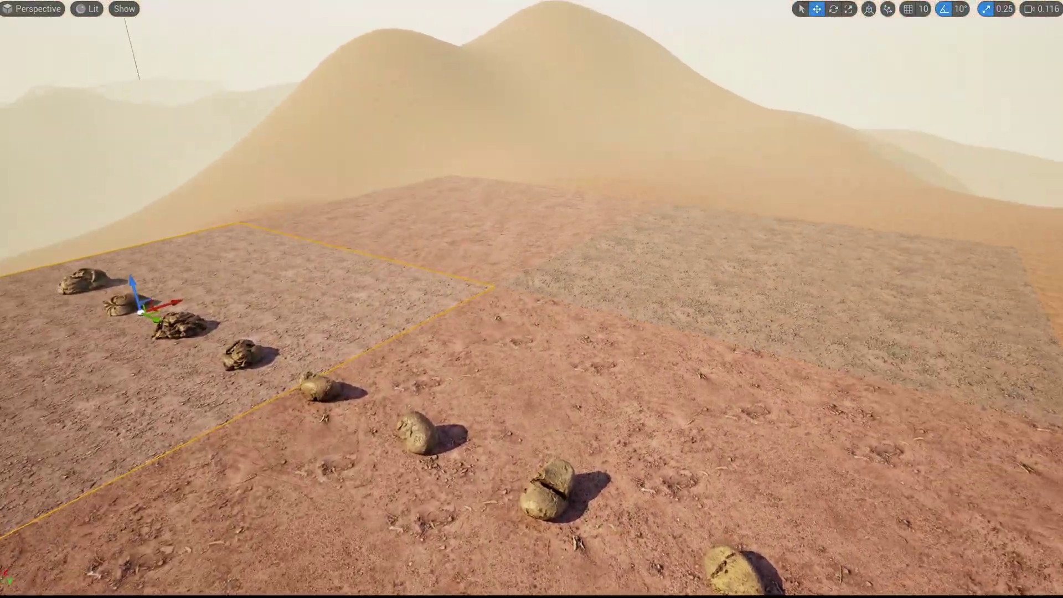
right_click_drag(531, 299, 449, 382)
Focus on the SM_Ground mesh and open its MI_Packed_Gravel_01 material and T_PackedGravel_AORD texture for inspection.
key("F11")
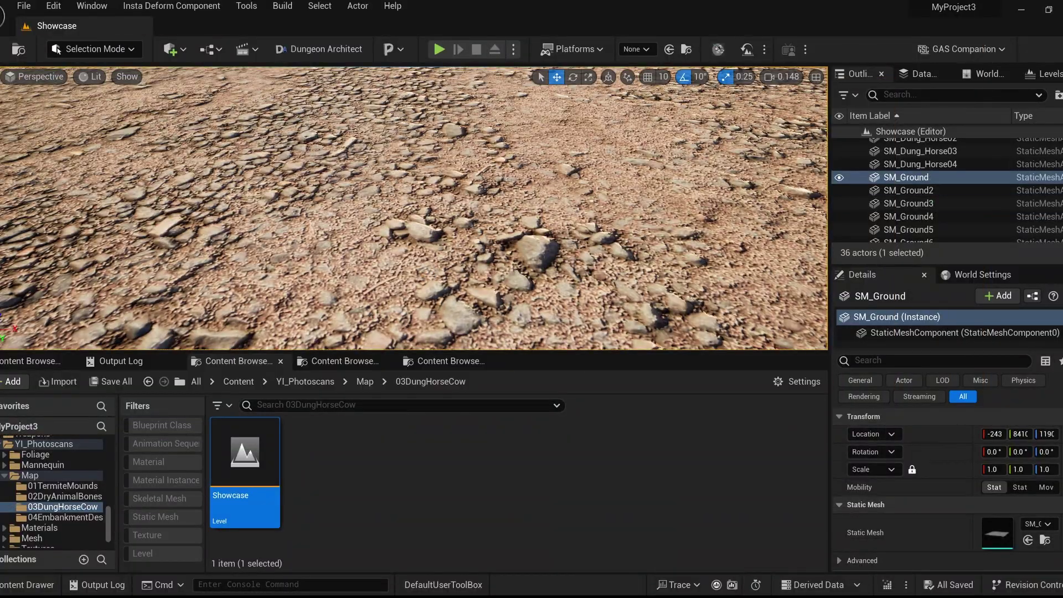
key("f")
double_click(992, 515)
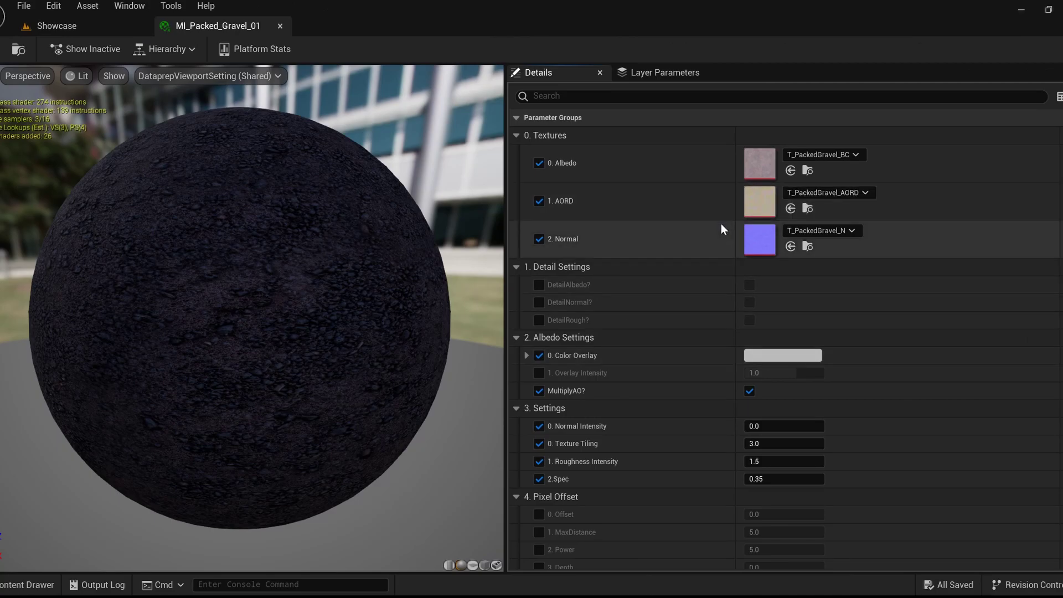
double_click(761, 200)
left_click(215, 51)
left_click(195, 51)
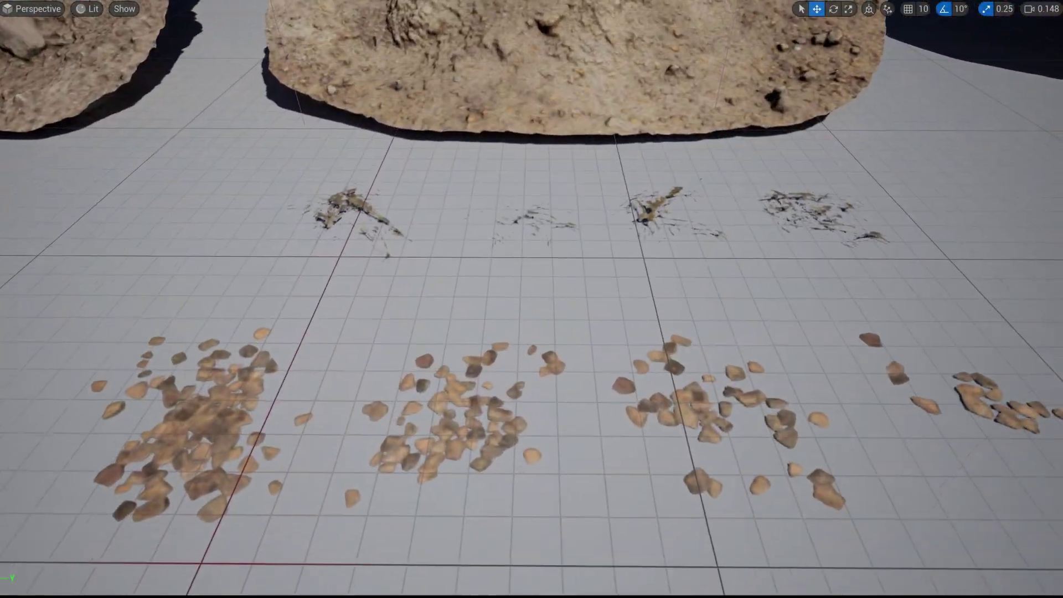
Fly from the scattered pebbles and debris up to the embankment meshes and inspect their rocky surface.
right_click_drag(531, 299, 576, 233)
key("w")
scroll(548, 210, "down", 1)
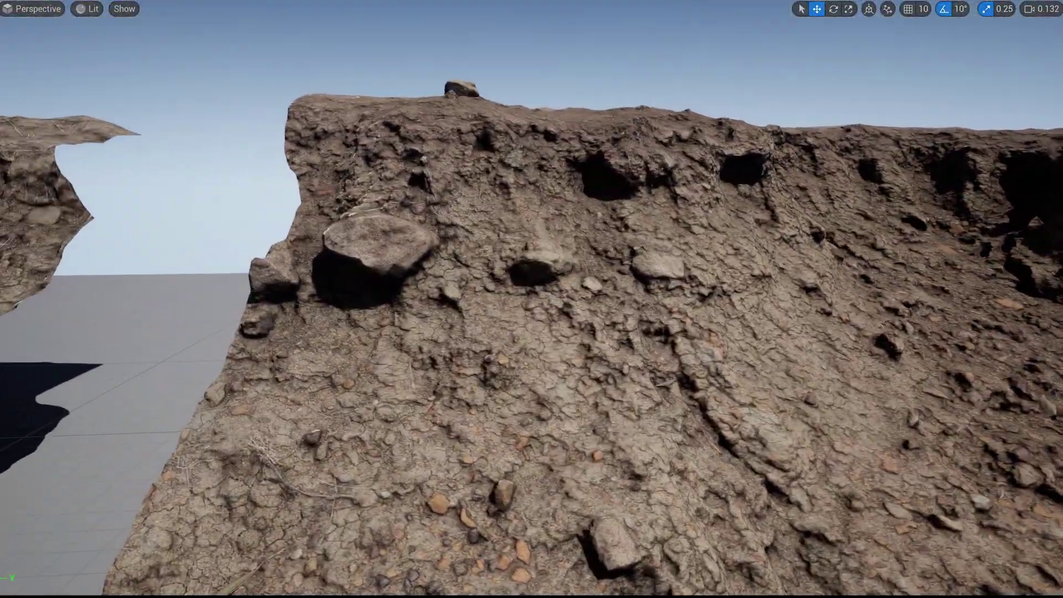
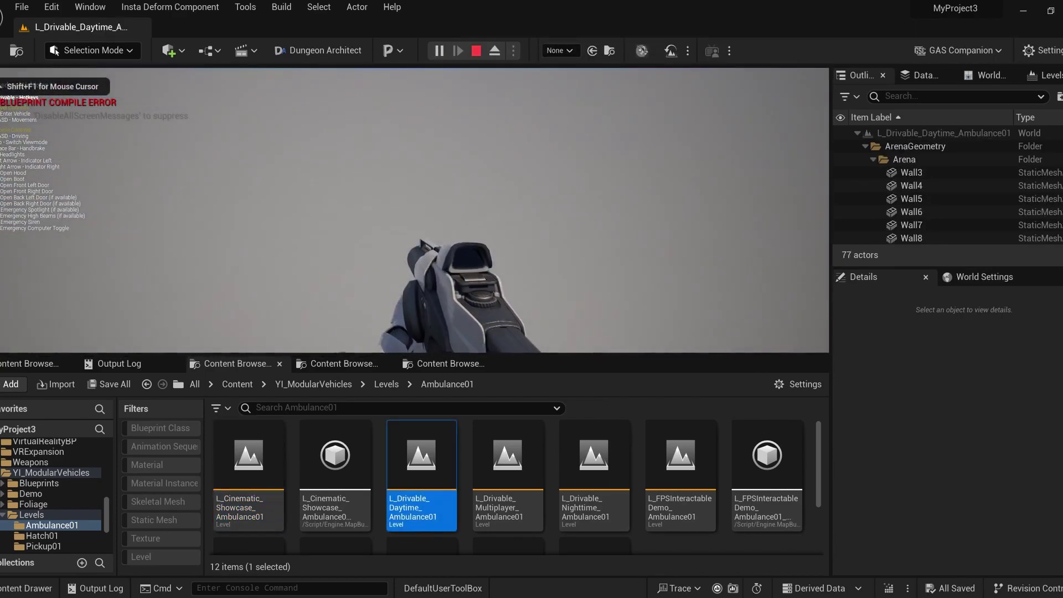
Walk through the L_Drivable_Daytime_Ambulance01 level in play mode and browse the other Ambulance01 levels.
key("w")
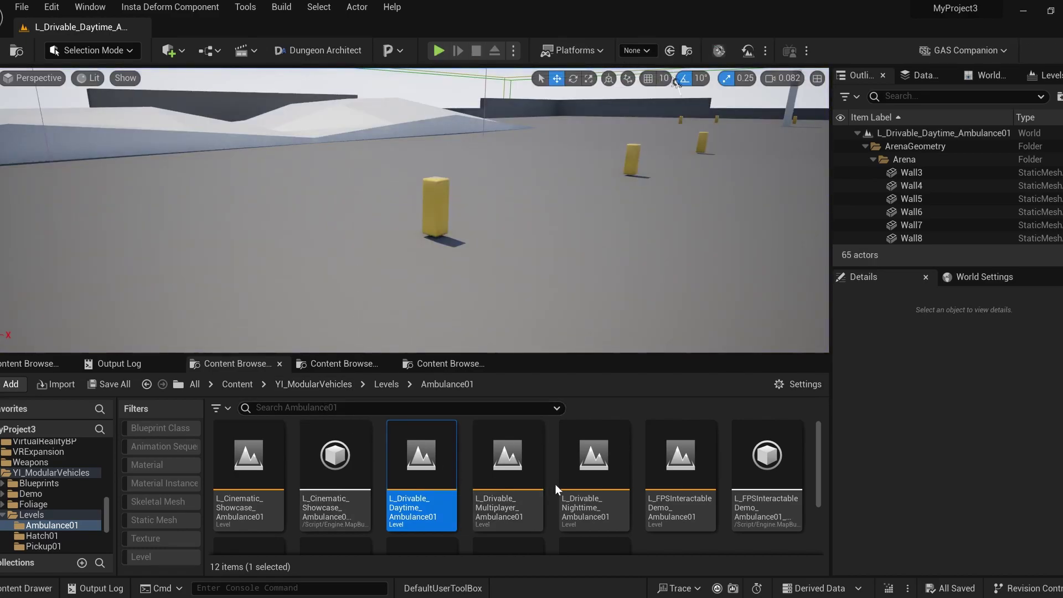
scroll(556, 467, "down", 2)
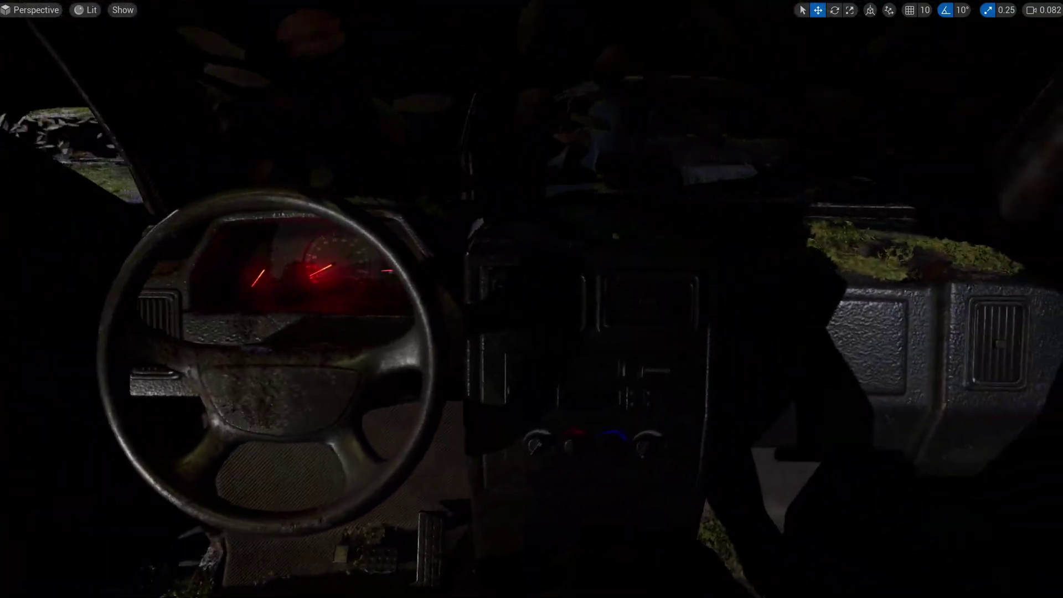
Inspect the dashboards and interiors of the abandoned vehicles in Unlit, returning the viewport to Lit each time.
key("alt+3")
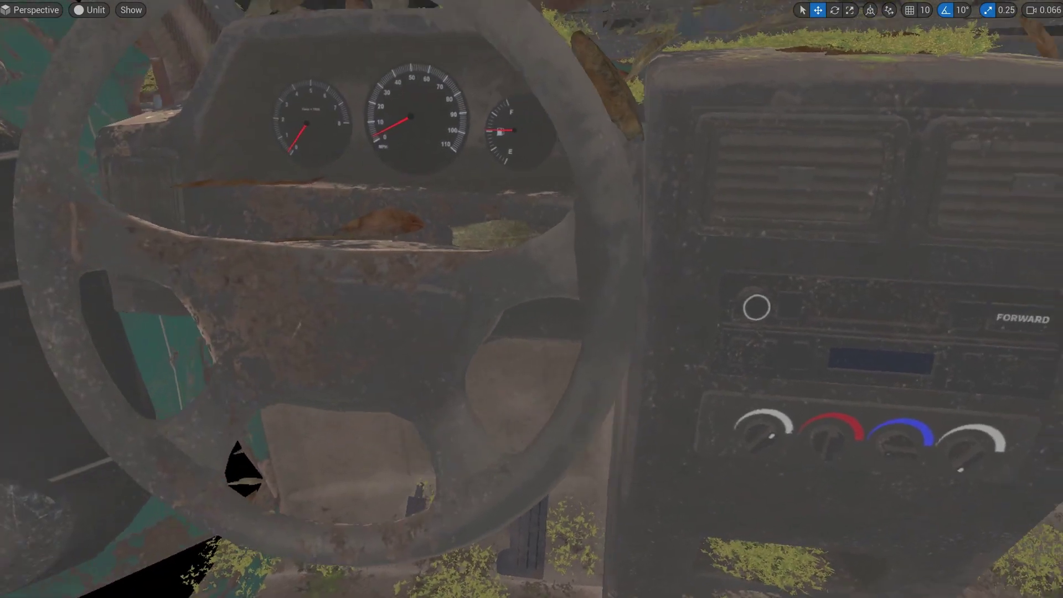
key("alt+4")
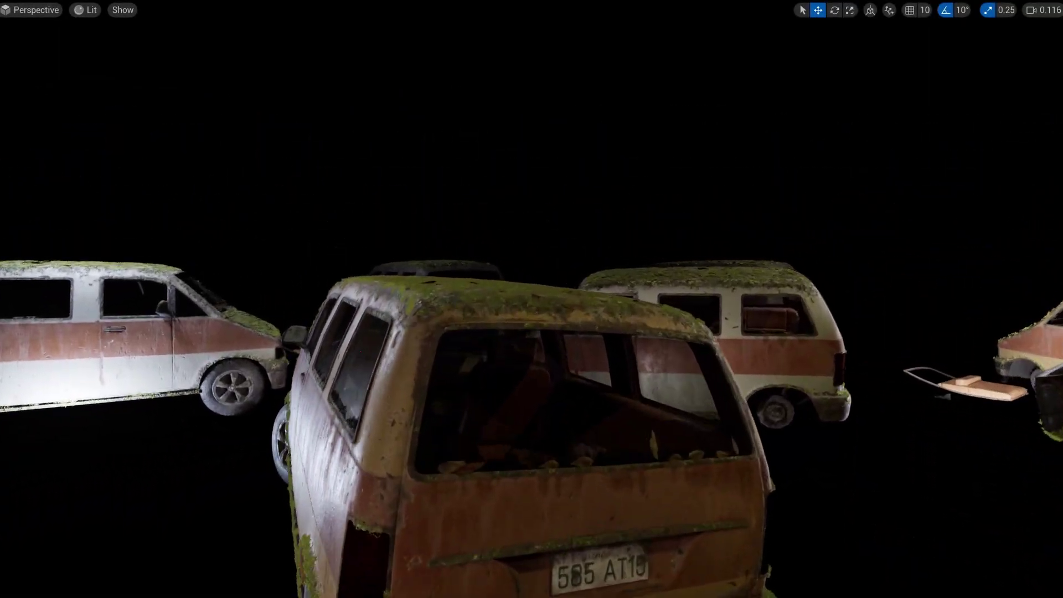
key("w")
mouse_move(530, 264)
right_mouse_down()
mouse_move(420, 264)
mouse_move(531, 249)
mouse_move(531, 264)
right_mouse_up()
key("alt+3")
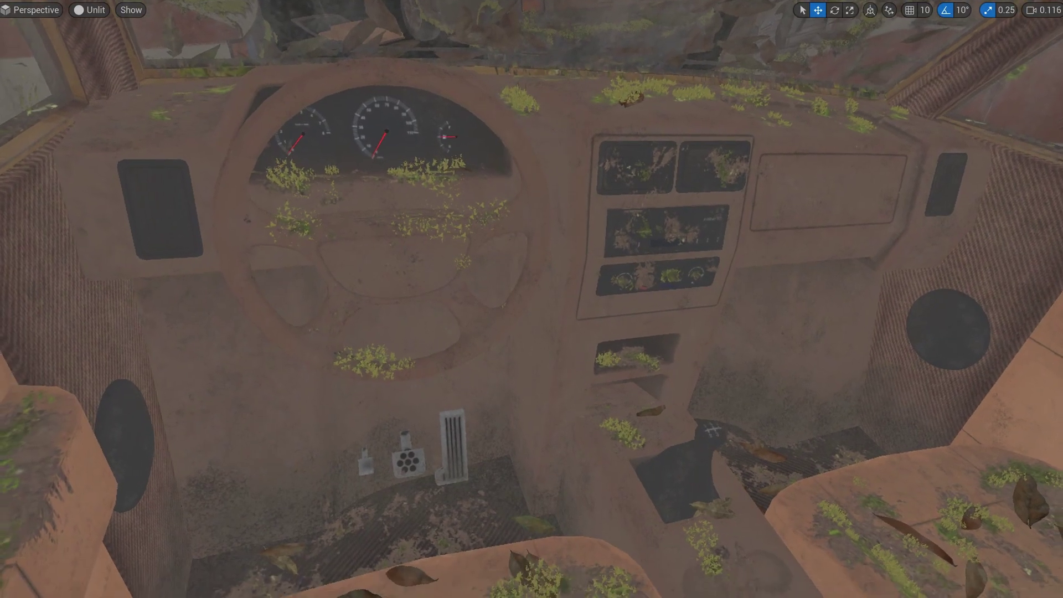
key("alt+4")
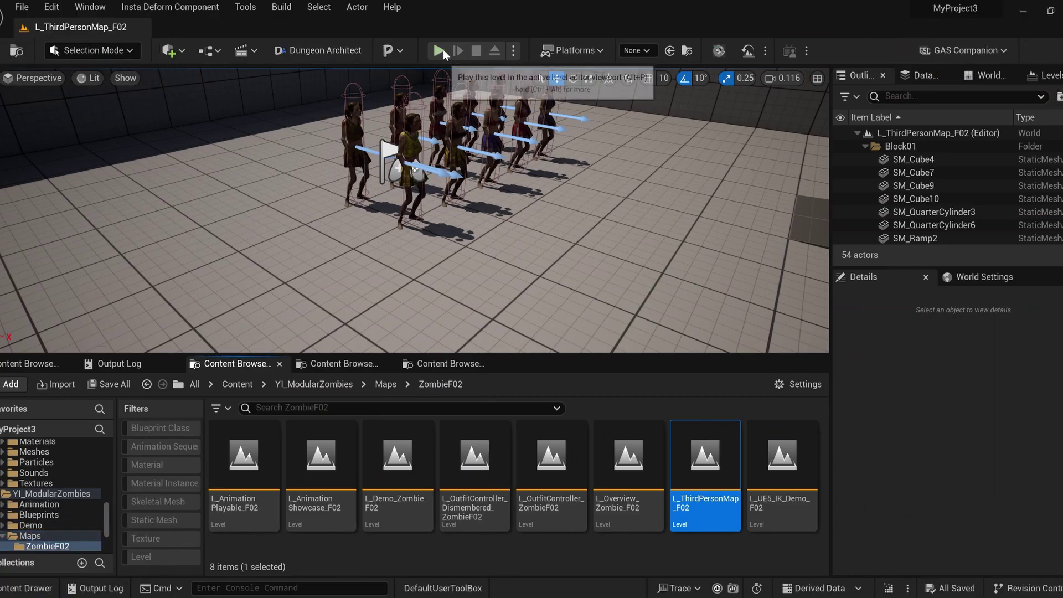
Play the L_ThirdPersonMap_F02 level and move the character among the female zombies.
left_click(498, 229)
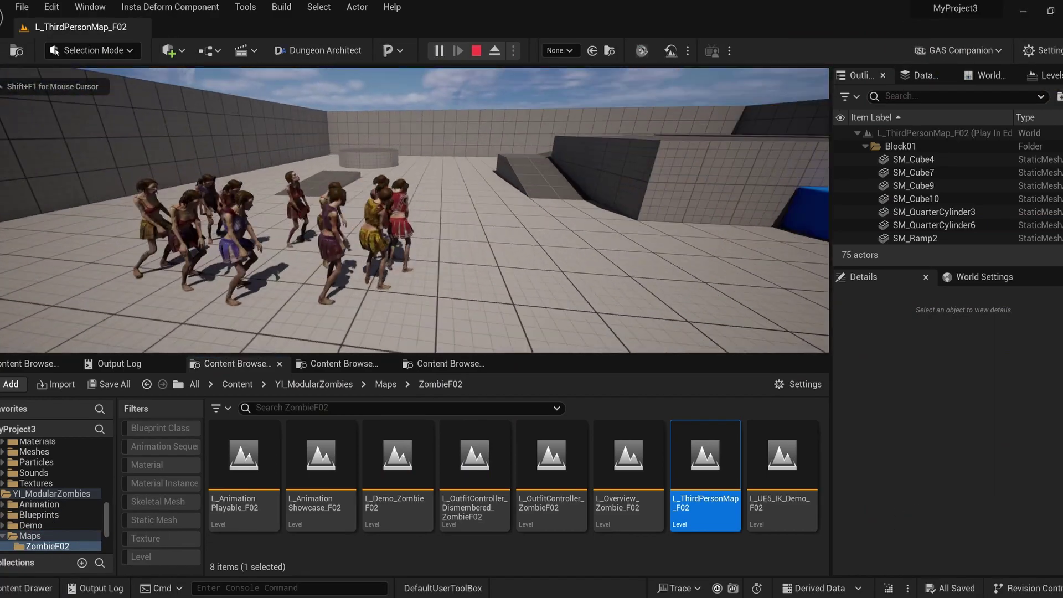
key("w")
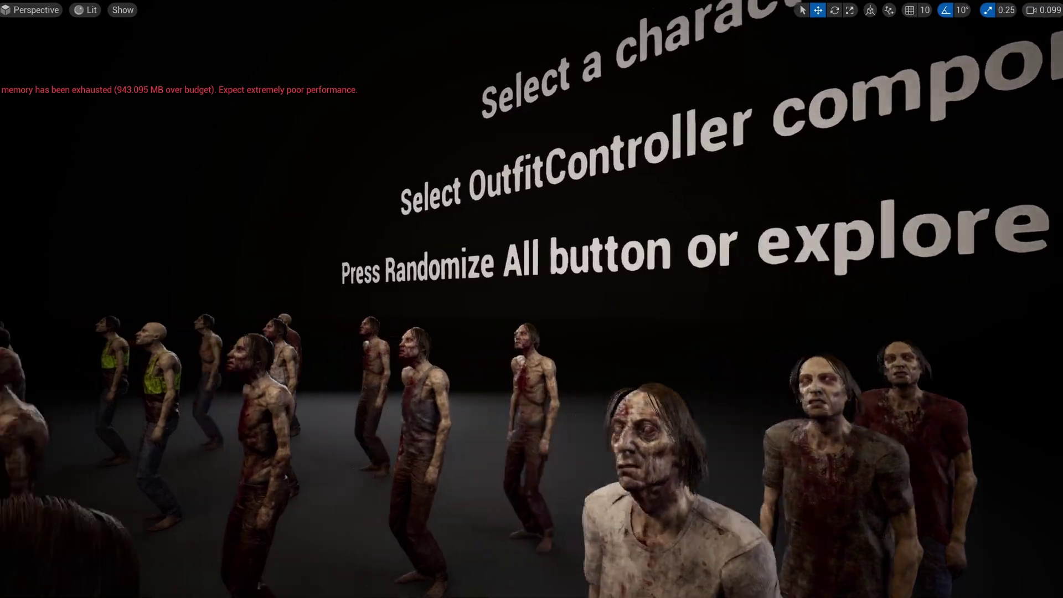
Filter the YI_ModularZombies folder to skeletal meshes and browse the clothing, hair, limb and head parts.
key("F11")
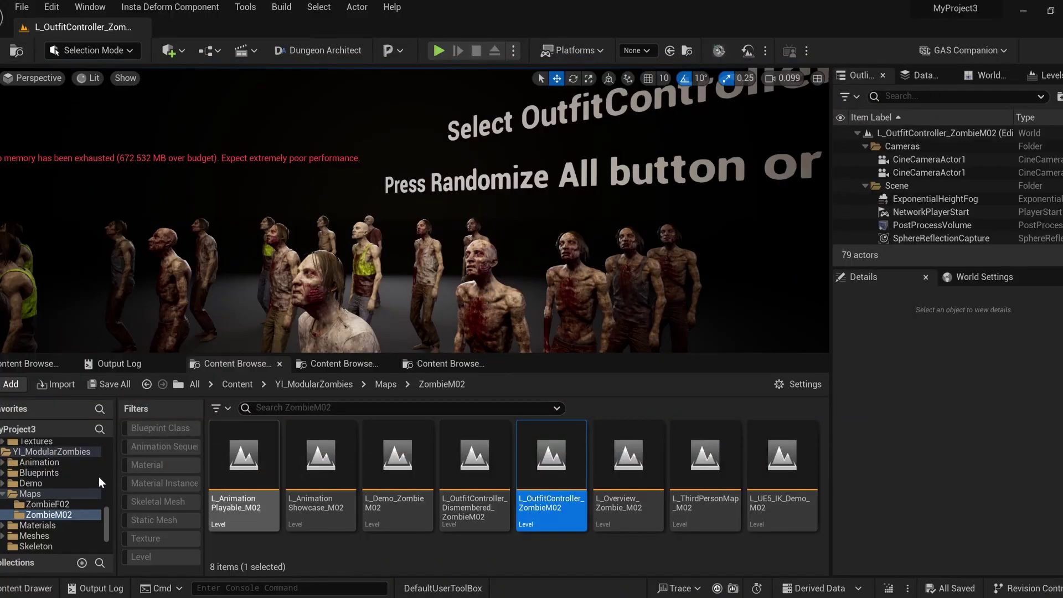
left_click(48, 452)
left_click(159, 502)
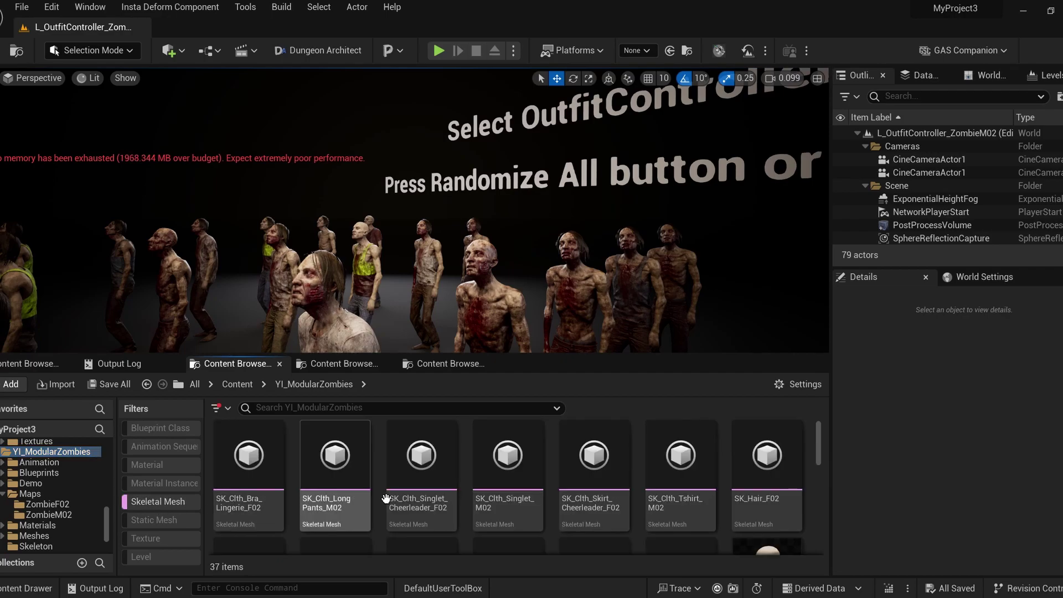
scroll(562, 486, "down", 2)
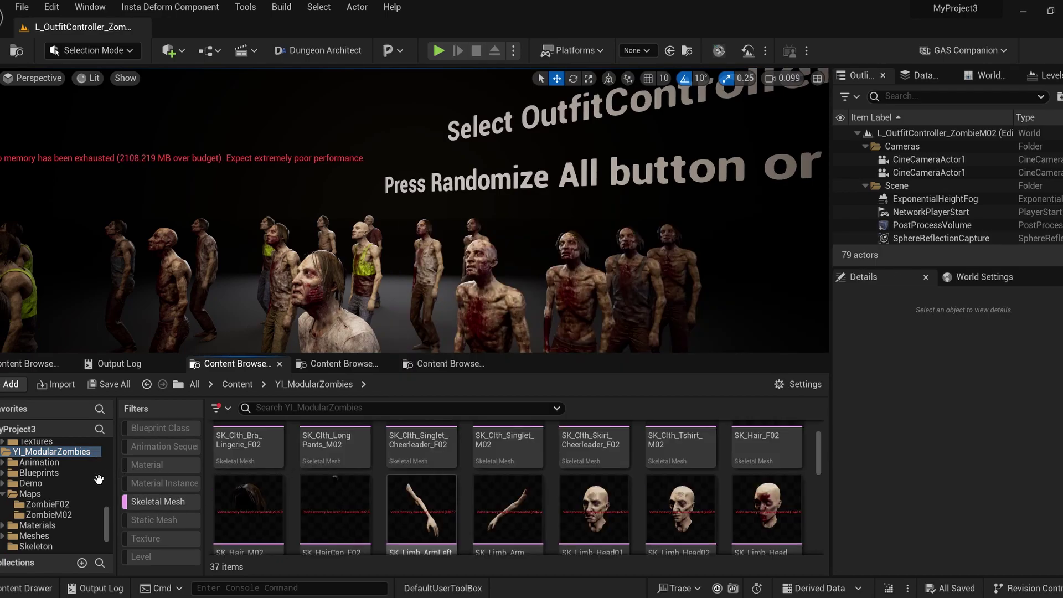
scroll(298, 488, "down", 10)
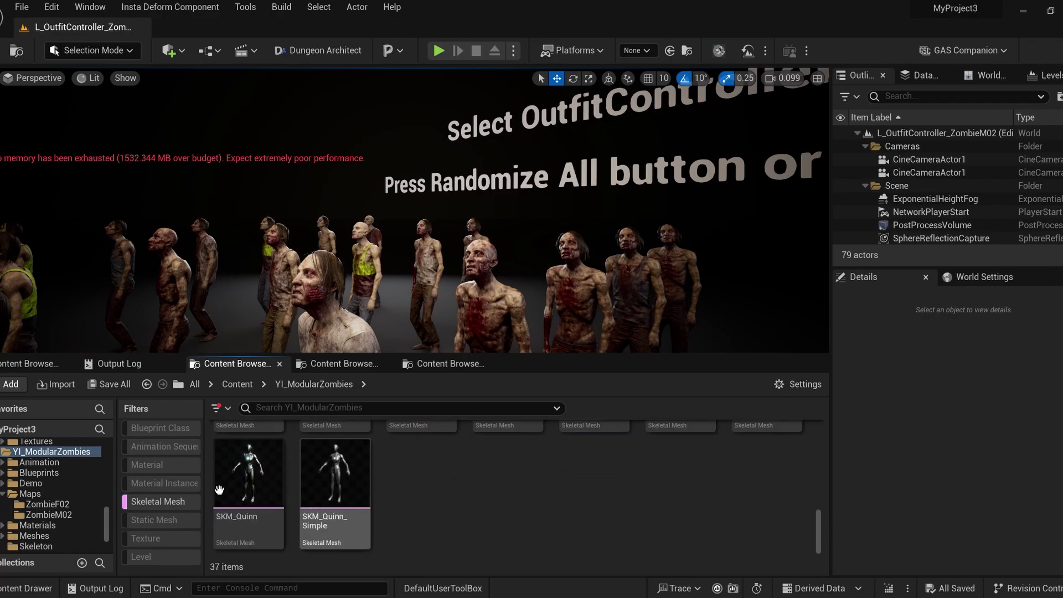
Switch the YI_ModularZombies filter to static meshes, clear it, and filter by skeletal meshes again.
left_click(150, 503)
left_click(153, 519)
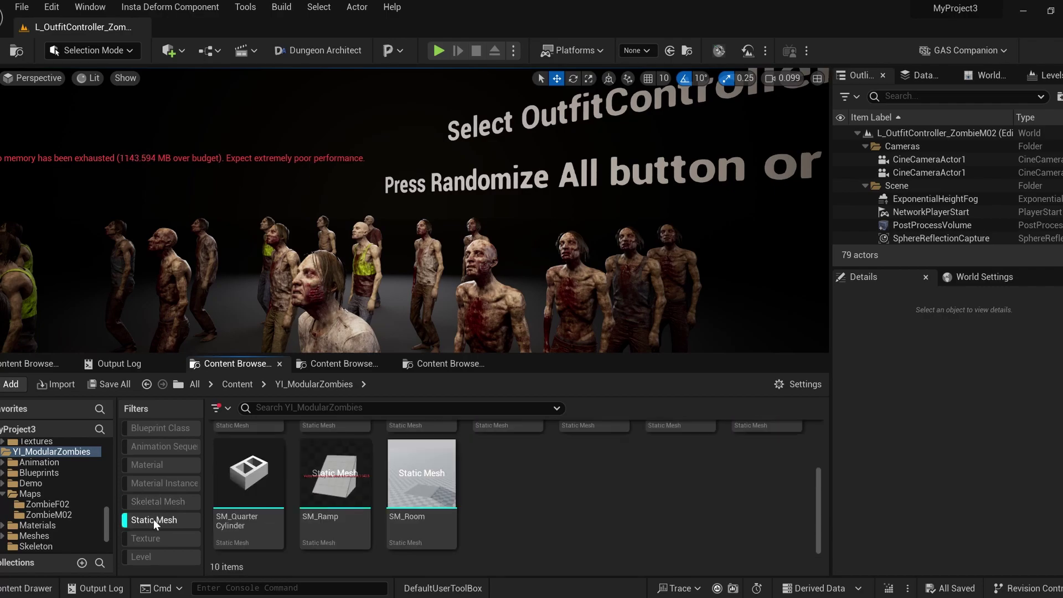
left_click(142, 521)
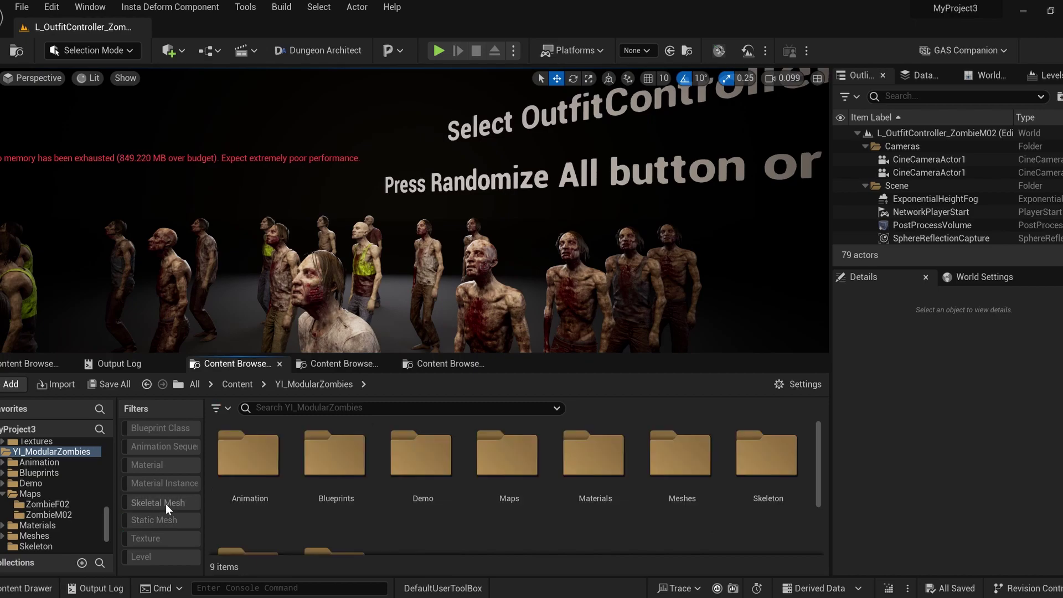
left_click(160, 502)
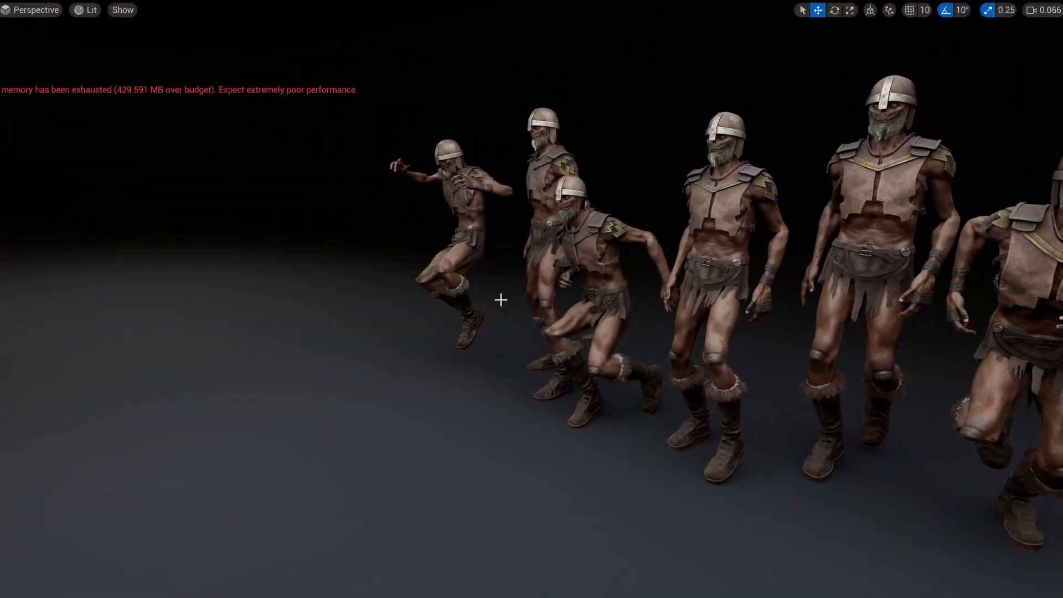
Select the Main component of BP_Draugr_Outfit_13 and review its animation class, skeletal mesh and material settings.
left_click(540, 230)
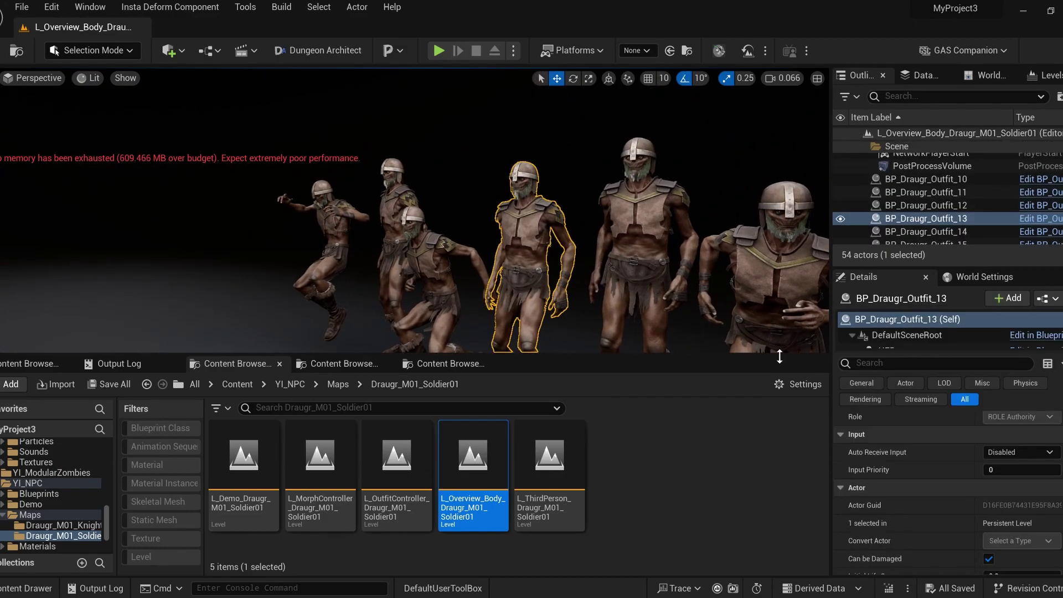
scroll(941, 321, "down", 2)
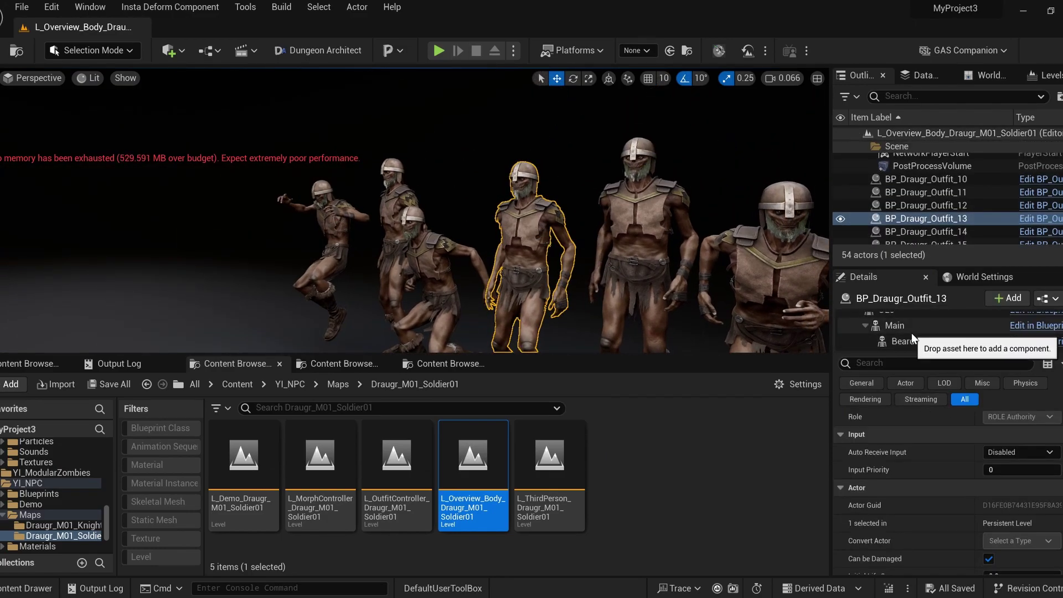
left_click(911, 327)
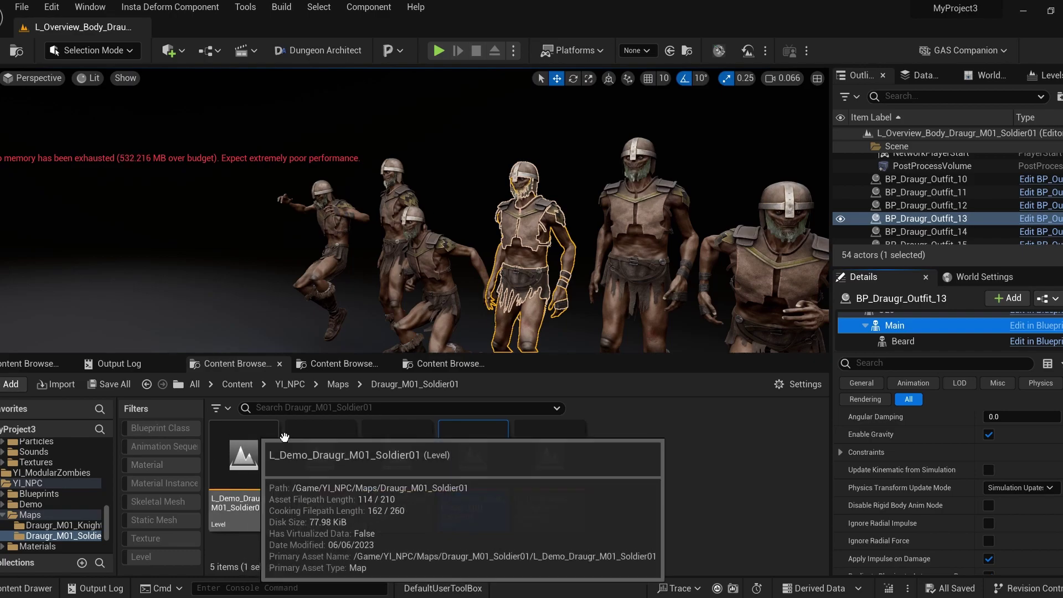
scroll(964, 451, "up", 5)
scroll(959, 451, "up", 2)
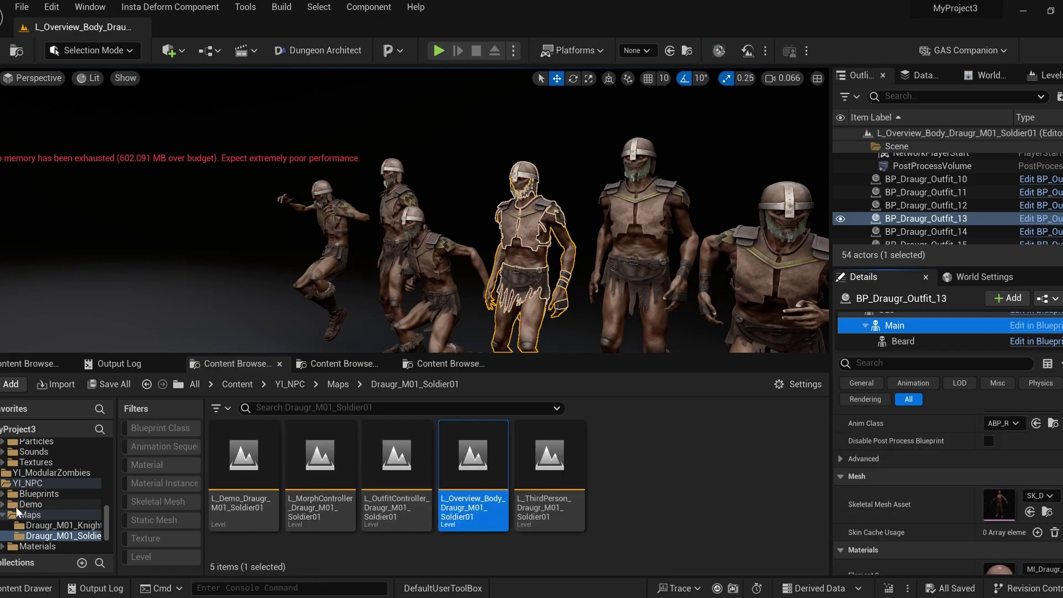
Filter the YI_NPC folder to skeletal meshes and open SK_Draugr_M01_Soldier01_Compiled.
left_click(157, 502)
scroll(526, 456, "down", 2)
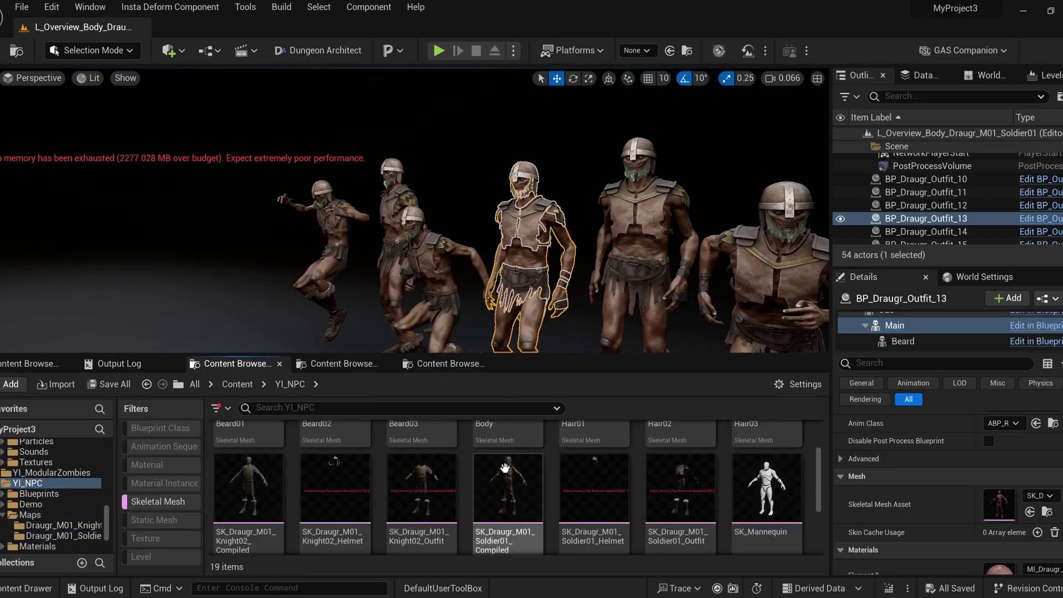
left_click(508, 487)
double_click(508, 488)
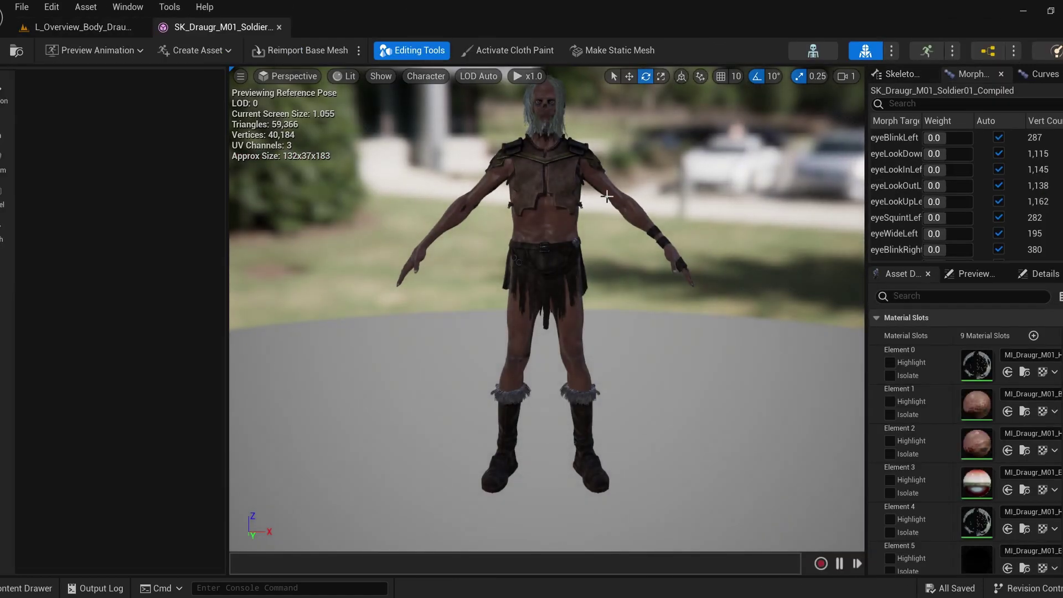
Inspect the Draugr soldier's face up close and preview its eye, jaw and mouth morph targets.
key("w")
right_click_drag(607, 196, 687, 166)
scroll(607, 196, "down", 2)
key("w")
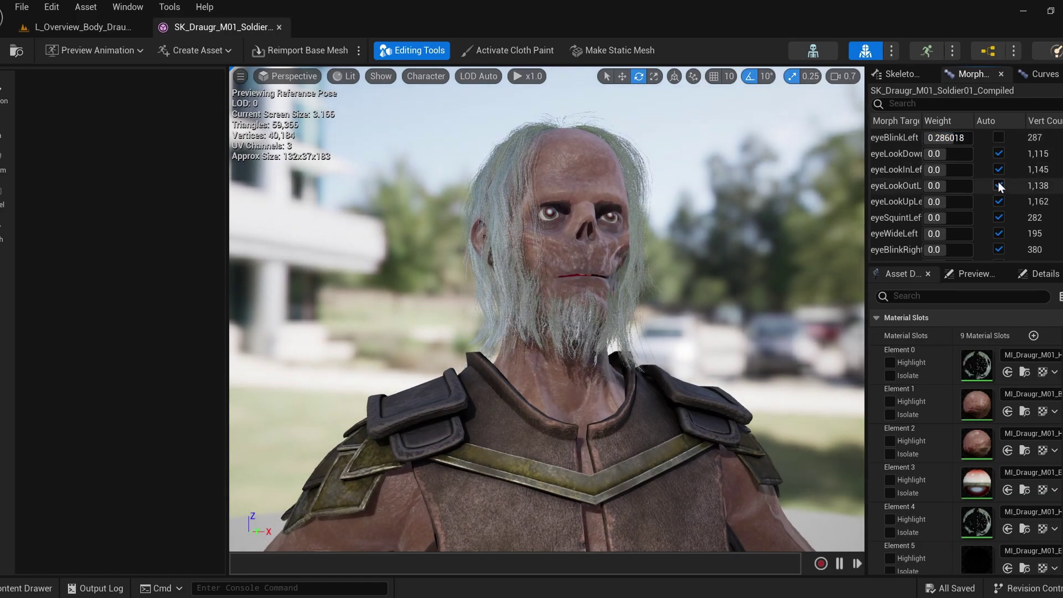
scroll(962, 200, "down", 1)
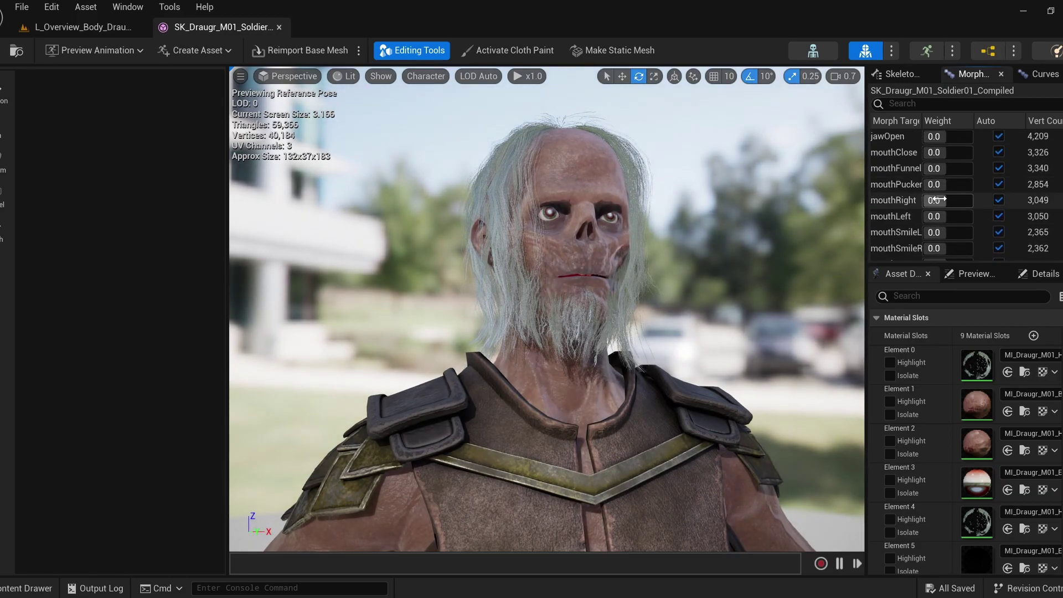
scroll(938, 177, "up", 1)
scroll(969, 225, "down", 15)
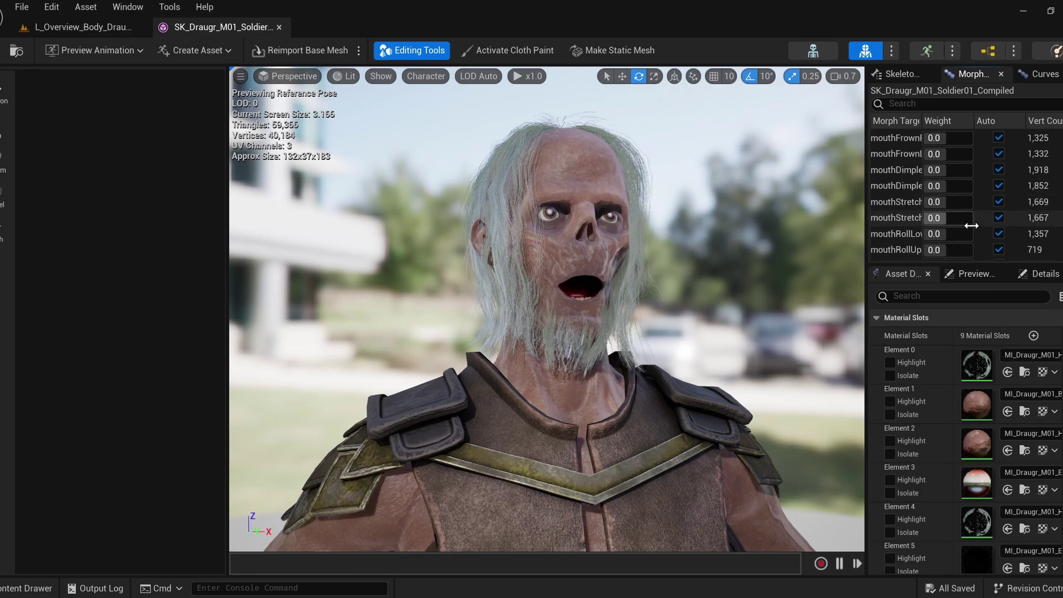
mouse_move(775, 250)
right_mouse_down()
mouse_move(775, 388)
mouse_move(775, 261)
mouse_move(764, 233)
right_mouse_up()
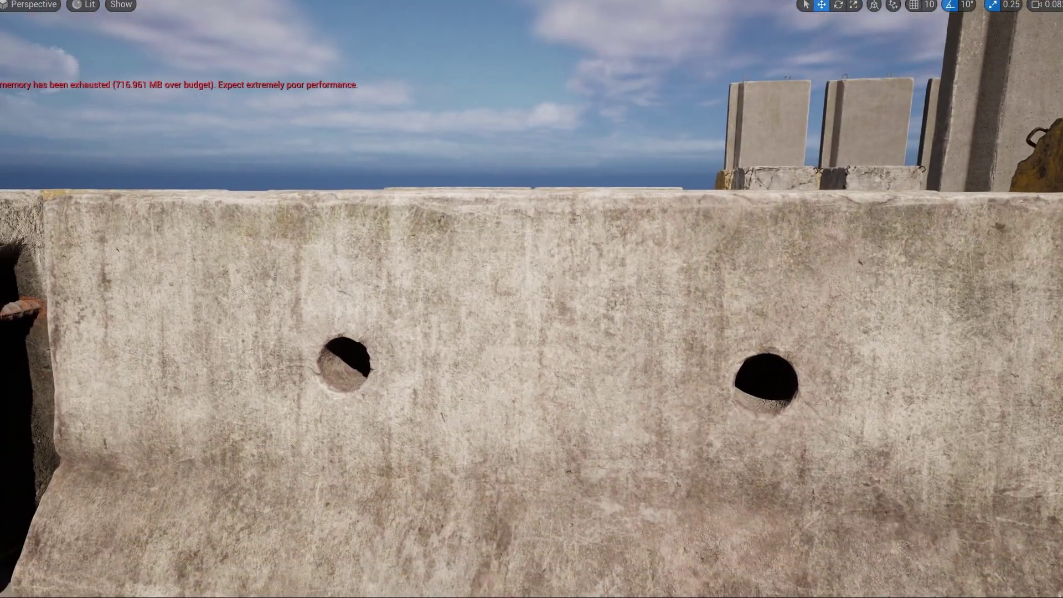
Compare the concrete barrier in the wireframe, lighting-only and detail-lighting views, and restore the lit view.
key("alt+2")
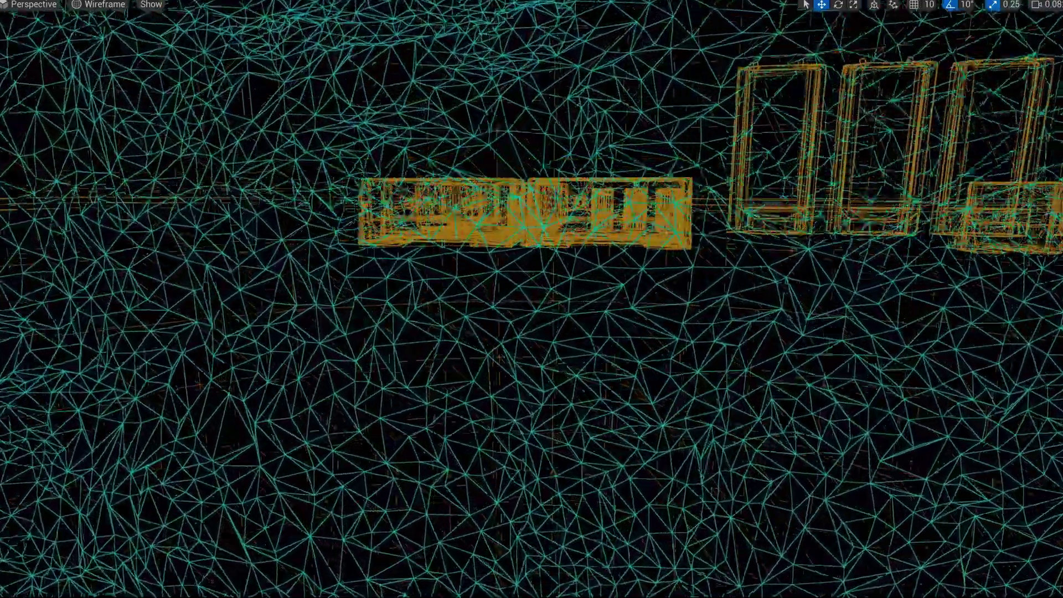
key("alt+5")
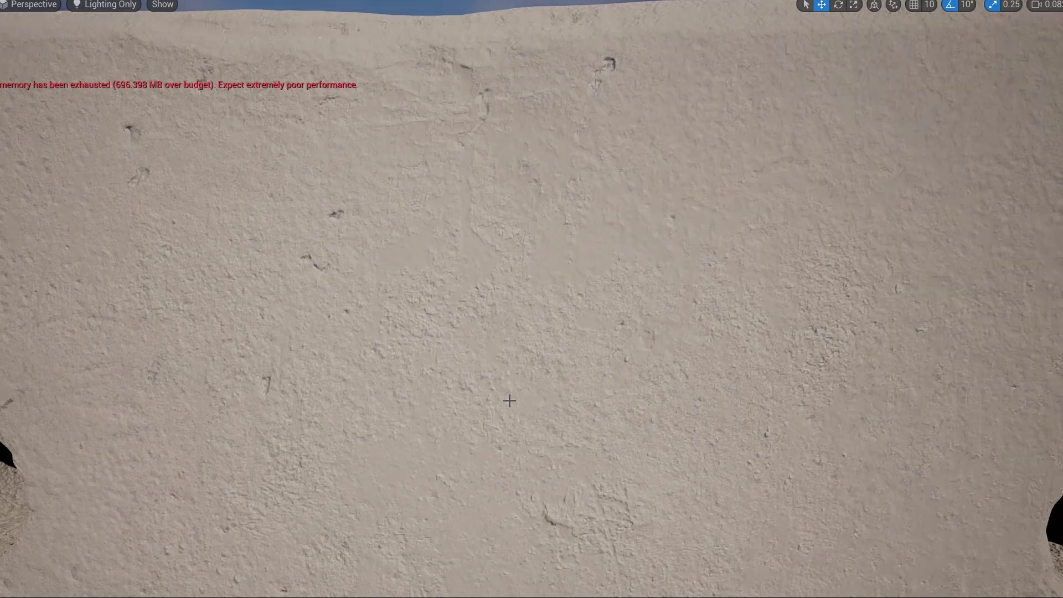
key("alt+7")
key("alt+5")
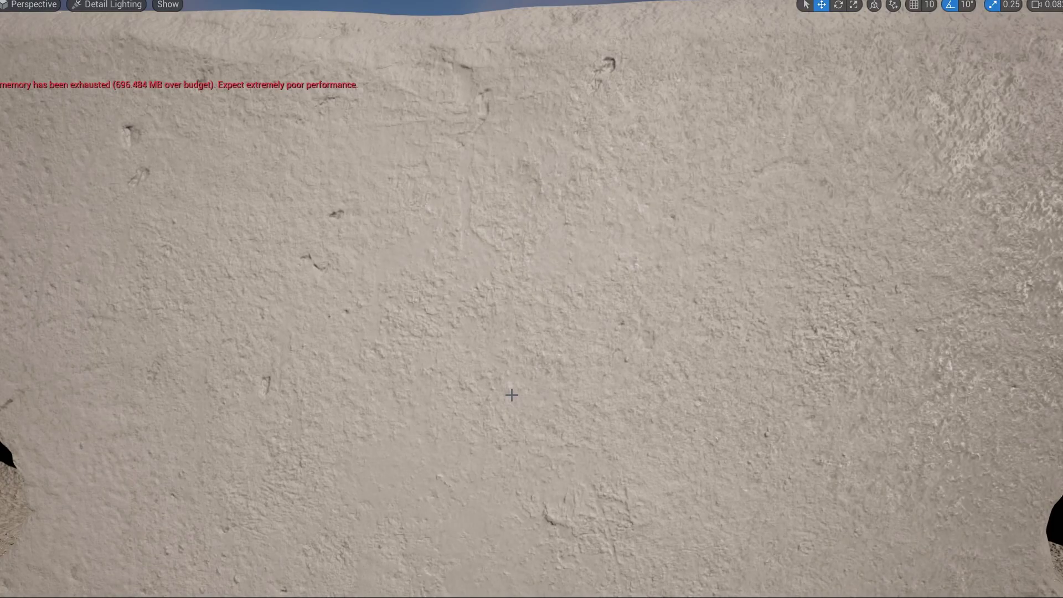
key("alt+4")
Examine the surface detail of the concrete blocks with lifting hooks and the tall yellow-painted wall barriers.
right_click_drag(511, 397, 726, 402)
key("d")
scroll(532, 299, "down", 1)
key("d")
key("w")
right_click_drag(581, 310, 664, 300)
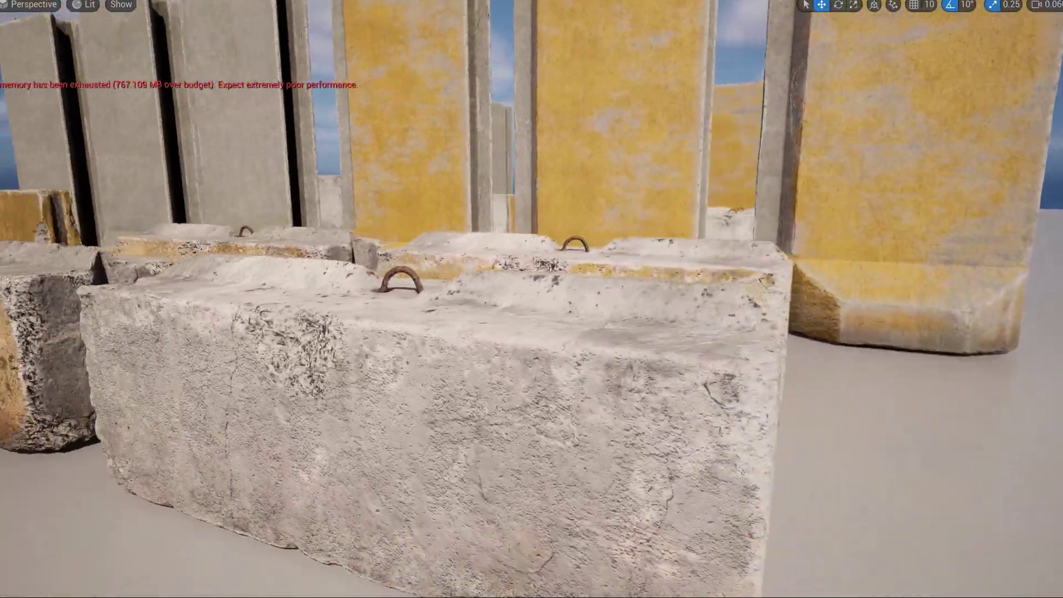
key("w")
right_click_drag(531, 300, 576, 122)
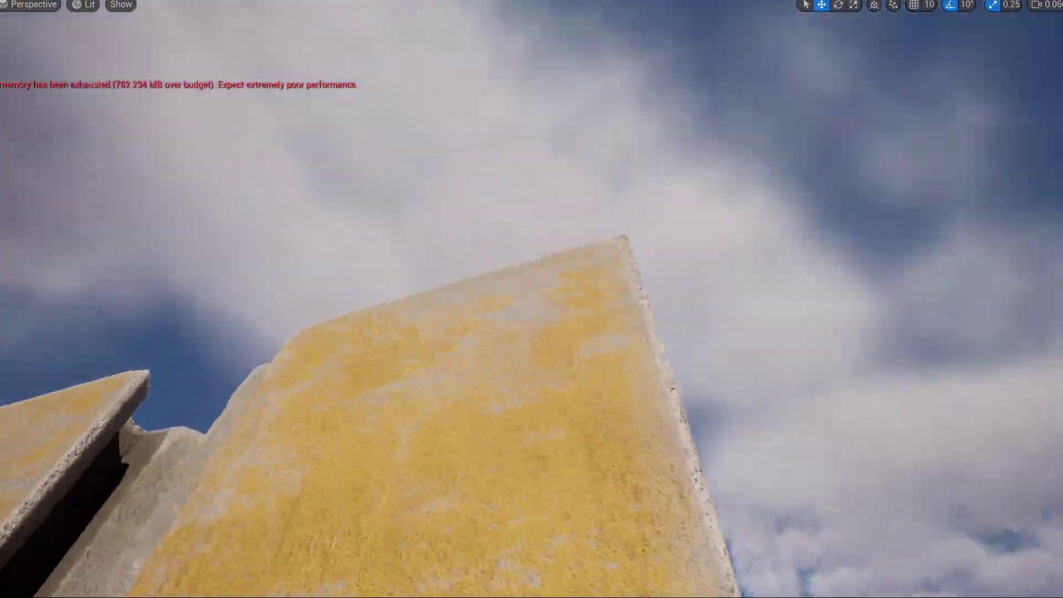
Review the remaining concrete bollards, barriers and blocks in the lit view.
mouse_move(559, 271)
right_mouse_down()
mouse_move(557, 318)
mouse_move(310, 318)
mouse_move(415, 337)
mouse_move(360, 415)
mouse_move(338, 412)
mouse_move(470, 371)
right_mouse_up()
key("d")
key("s")
right_click_drag(548, 332, 455, 313)
key("w")
right_click_drag(512, 397, 512, 388)
key("alt+4")
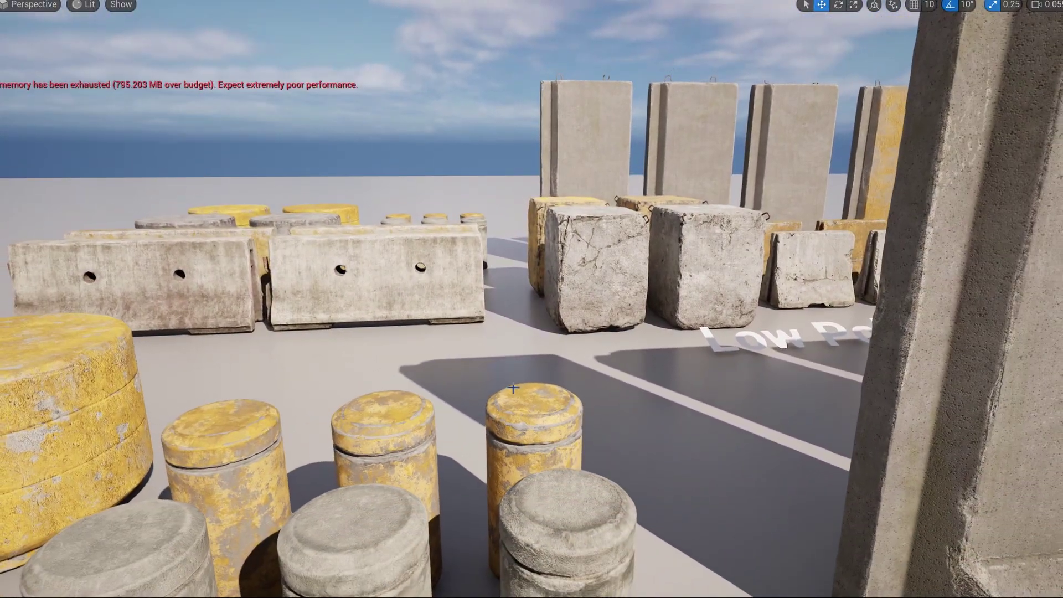
key("s")
right_click_drag(515, 379, 514, 379)
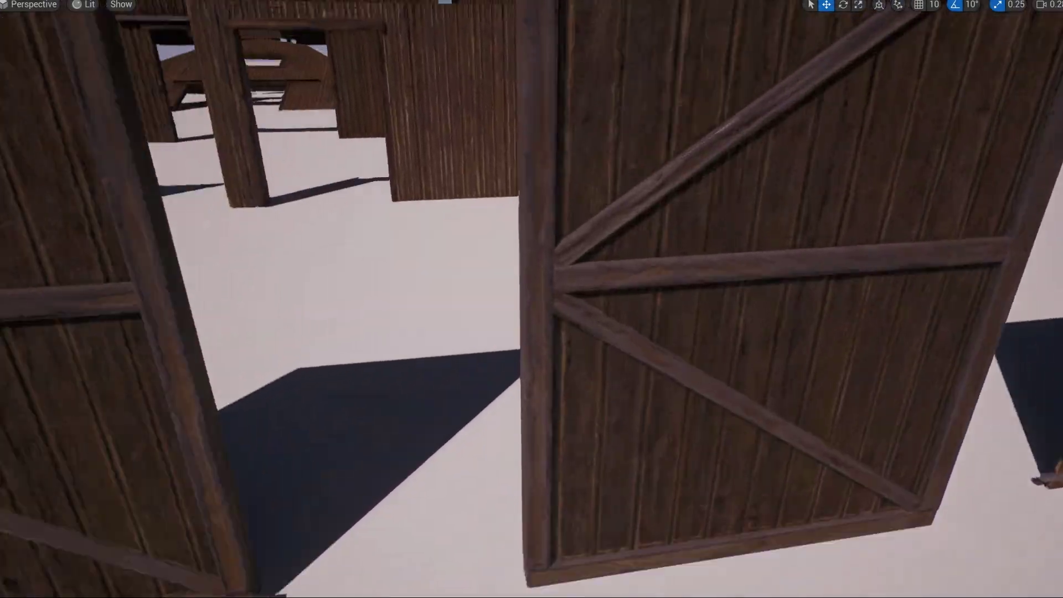
Examine the wooden gates and barn interior in the farm level, checking the inside in the unlit view.
right_click_drag(532, 299, 532, 299)
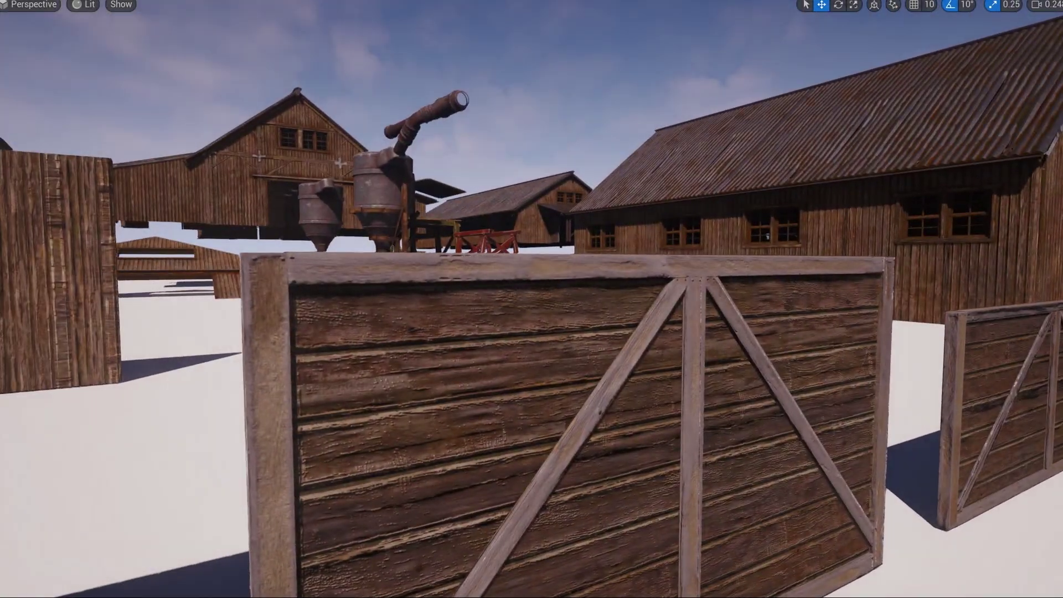
right_click_drag(515, 379, 514, 379)
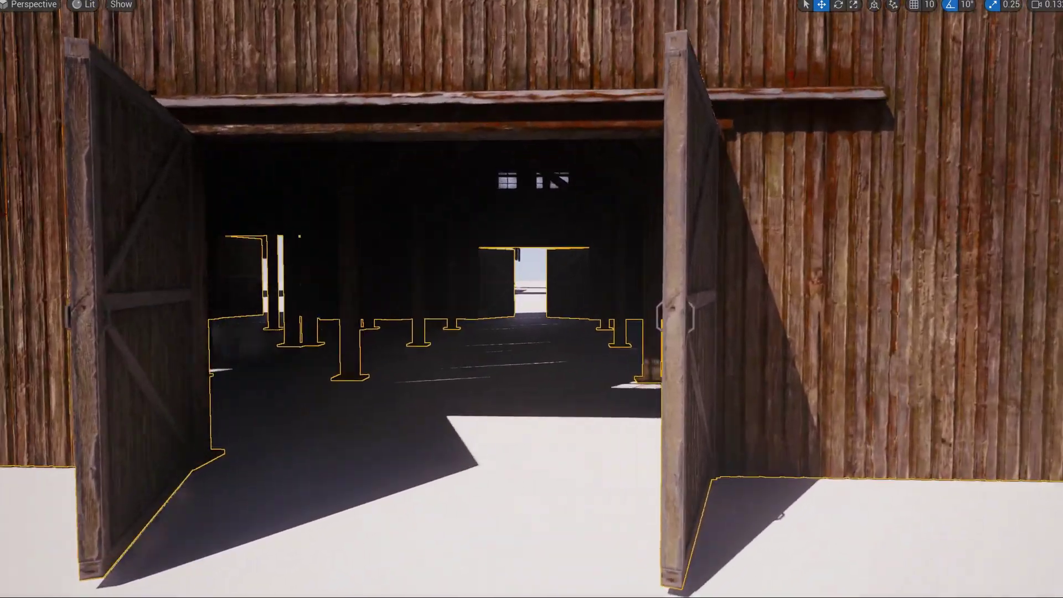
right_click_drag(475, 303, 474, 302)
key("alt+3")
right_click_drag(531, 299, 659, 300)
right_click_drag(474, 303, 475, 302)
key("alt+4")
Compare the farm structures in the unlit, lighting and lit views, and survey the whole set with collision shown.
mouse_move(465, 265)
right_mouse_down()
mouse_move(442, 274)
mouse_move(450, 271)
mouse_move(443, 288)
right_mouse_up()
scroll(465, 264, "up", 1)
key("alt+3")
key("alt+4")
key("alt+6")
key("alt+4")
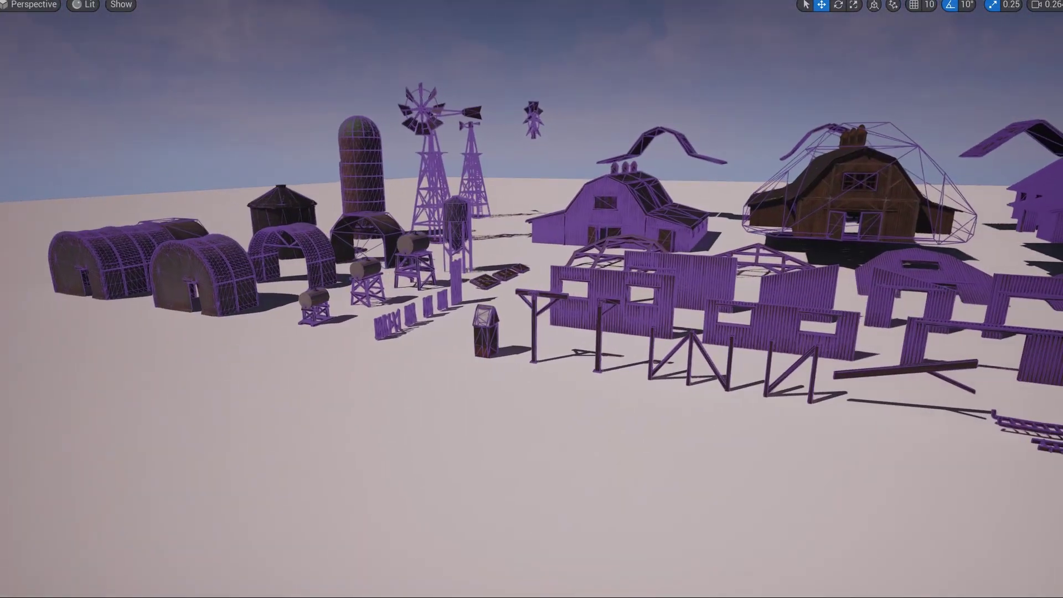
right_click_drag(532, 299, 532, 299)
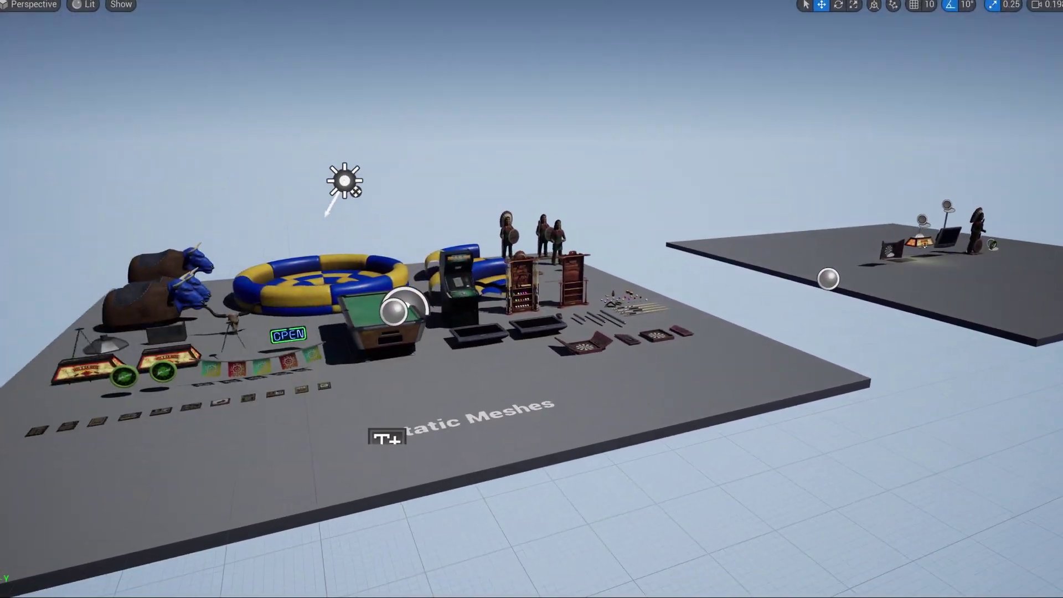
Survey the DiveBar_VOL1 static meshes, inspecting the billiard balls and small props and toggling the collision display.
right_click_drag(532, 299, 521, 299)
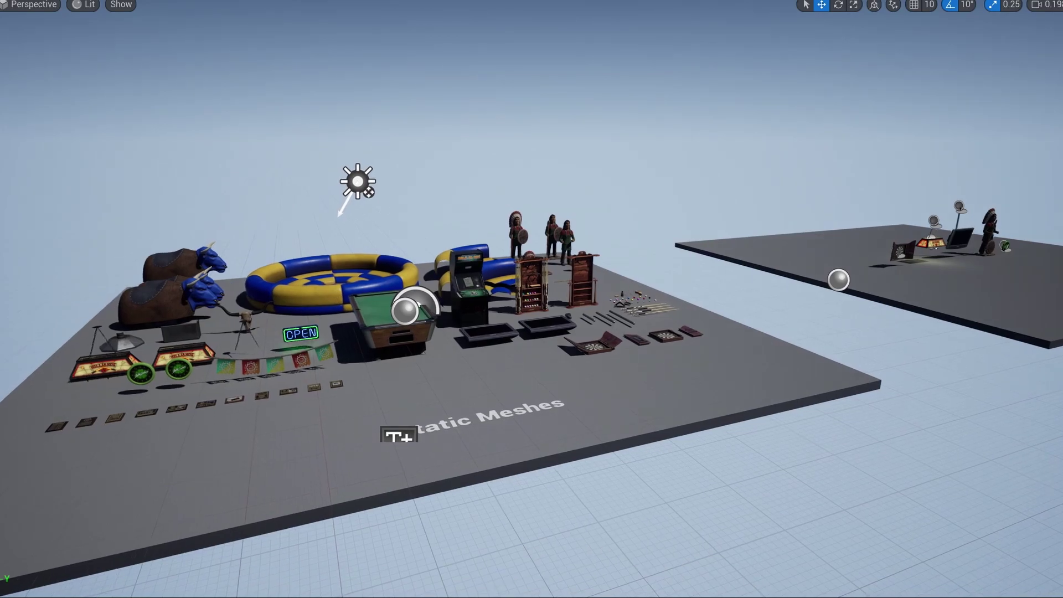
key("w")
right_click_drag(531, 299, 487, 254)
scroll(531, 300, "down", 1)
key("s")
mouse_move(444, 288)
right_mouse_down()
mouse_move(443, 344)
mouse_move(476, 338)
mouse_move(560, 260)
mouse_move(443, 288)
right_mouse_up()
key("s")
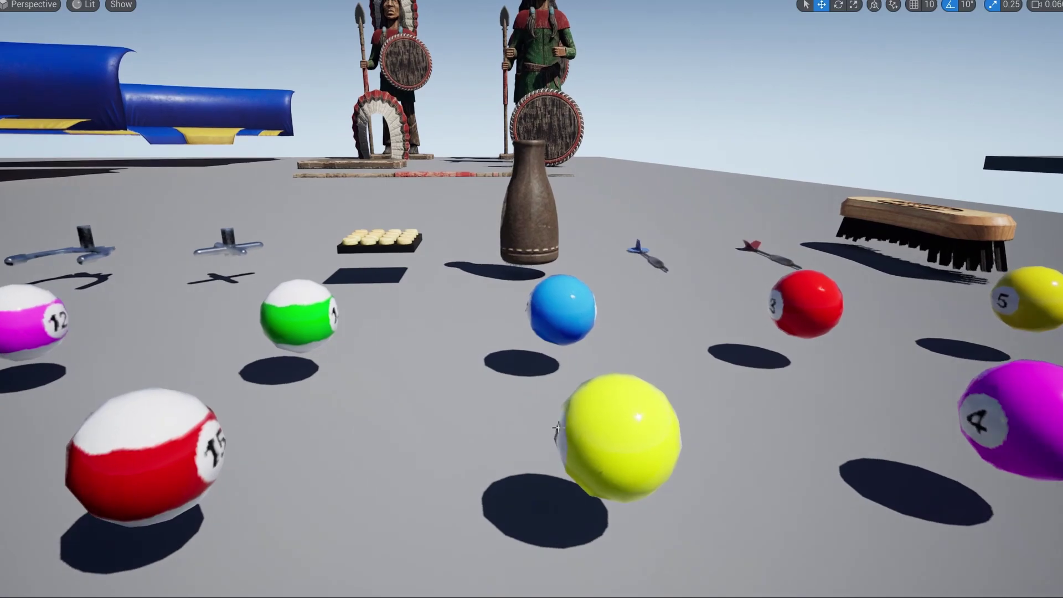
right_click_drag(609, 422, 539, 416)
key("alt+c")
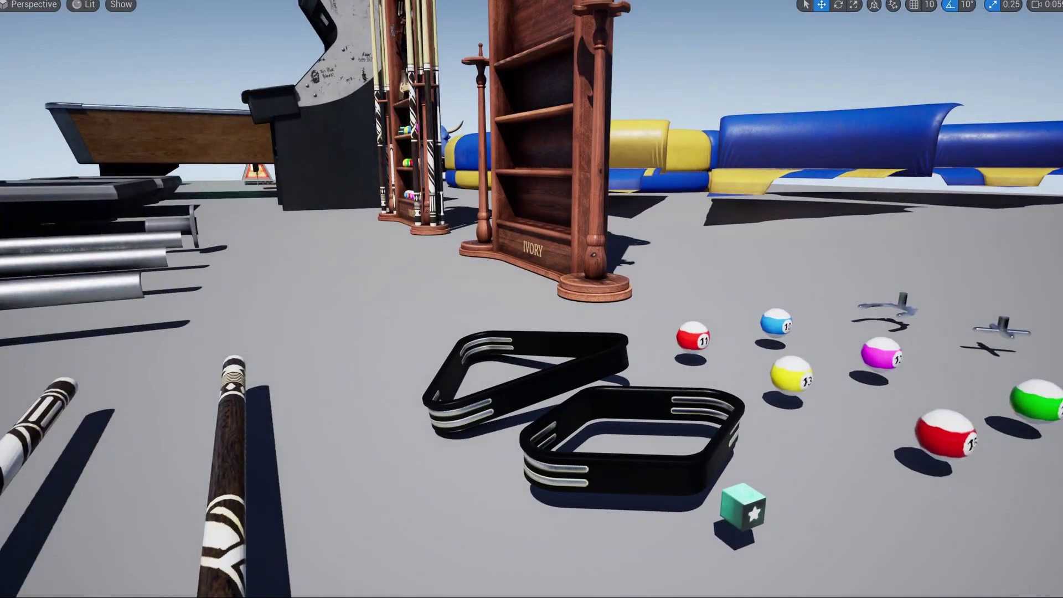
Examine the cue racks, ball racks, mechanical bulls, billiards lamps and neon sign in the dive bar set.
right_click_drag(531, 299, 581, 200)
right_click_drag(538, 415, 538, 416)
right_click_drag(531, 299, 354, 333)
scroll(388, 366, "up", 1)
right_click_drag(538, 416, 538, 415)
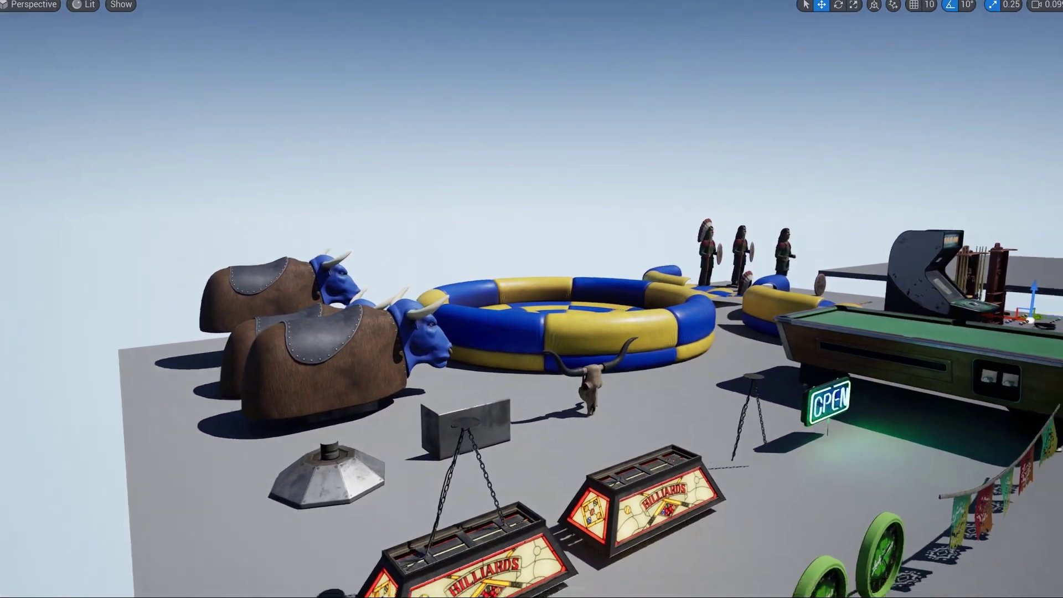
right_click_drag(538, 415, 539, 415)
Select the pool table in the level, open its MI_Pooltable_01a material and enable the Two Sided override.
left_click(587, 399)
key("F11")
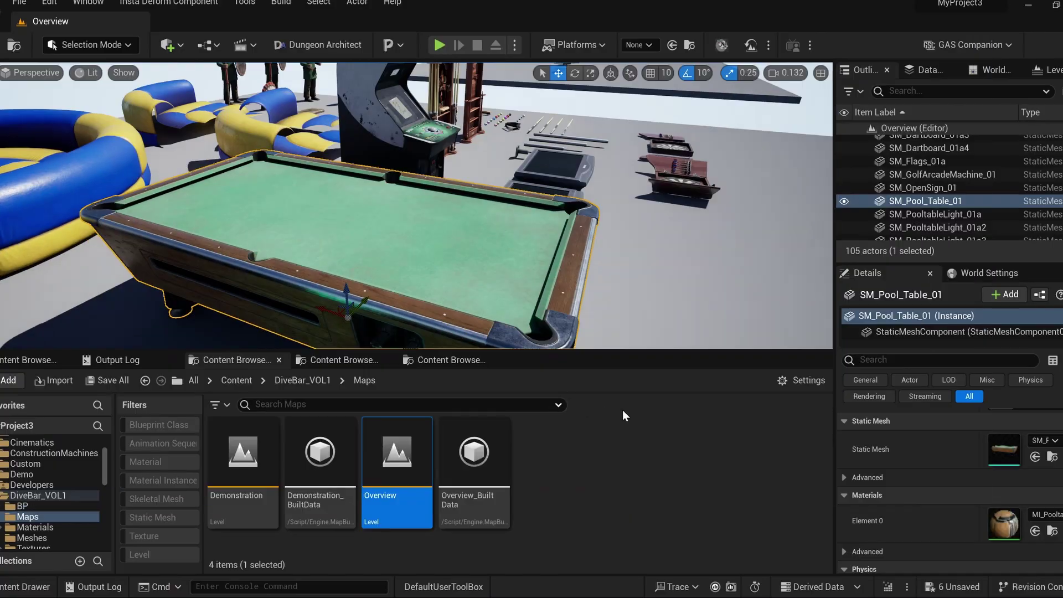
double_click(1004, 521)
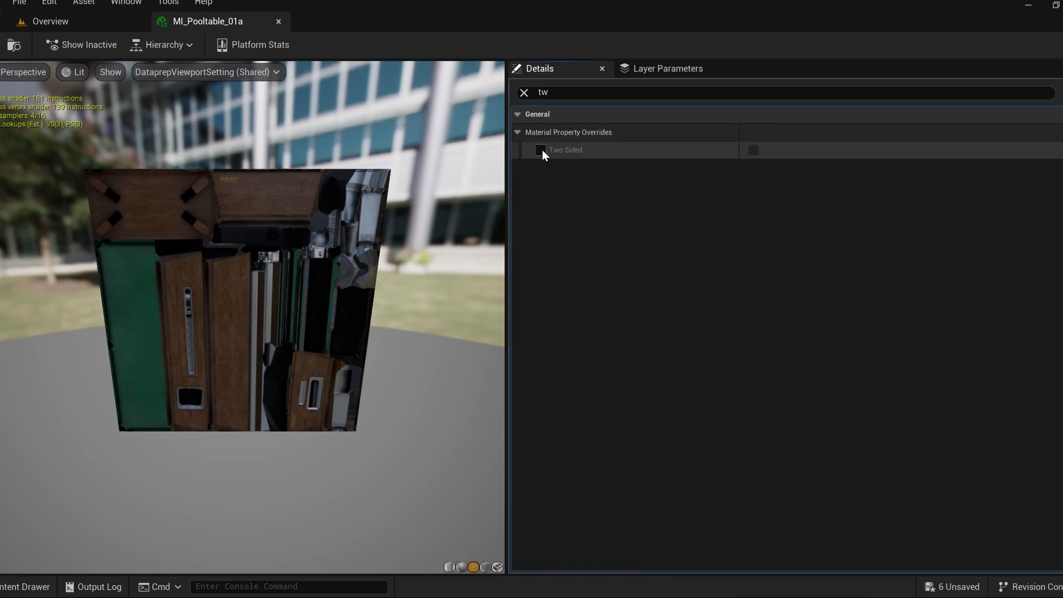
left_click(751, 150)
Return to the Overview level and examine the pool table and surrounding bar props from several angles.
left_click(69, 22)
mouse_move(196, 156)
right_mouse_down()
mouse_move(213, 205)
mouse_move(219, 158)
mouse_move(83, 155)
mouse_move(161, 177)
mouse_move(180, 169)
mouse_move(186, 180)
mouse_move(191, 144)
mouse_move(183, 150)
right_mouse_up()
key("w")
scroll(208, 180, "down", 2)
key("s")
key("s")
key("w")
scroll(188, 147, "down", 2)
right_click_drag(378, 212, 320, 296)
scroll(375, 206, "down", 1)
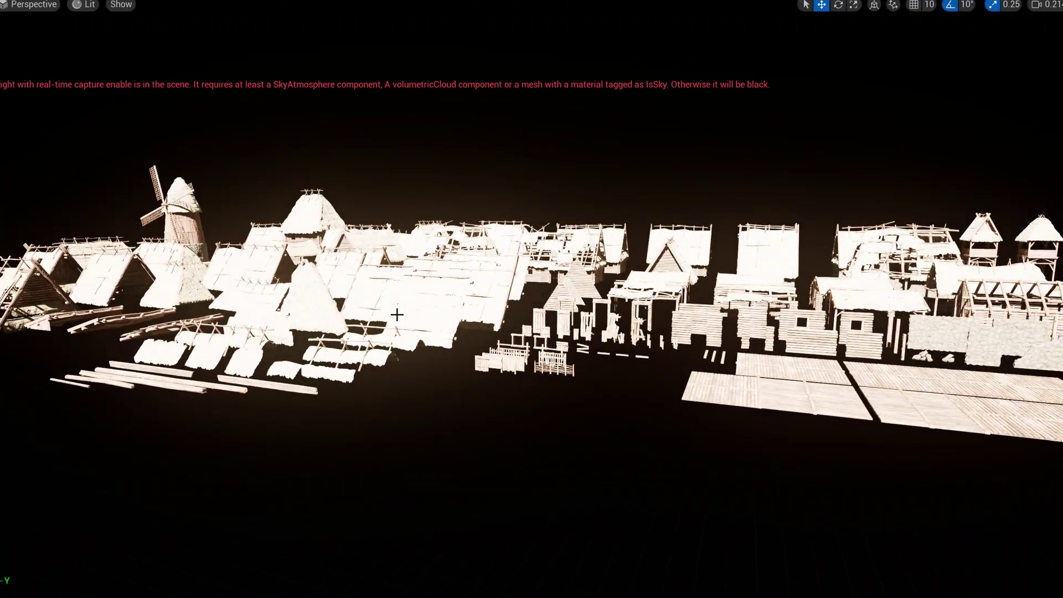
Survey the thatched village set and inspect its modular stone walls up close.
right_click_drag(397, 314, 626, 482)
key("w")
scroll(548, 482, "down", 1)
key("w")
scroll(626, 482, "down", 1)
right_click_drag(532, 299, 764, 149)
key("w")
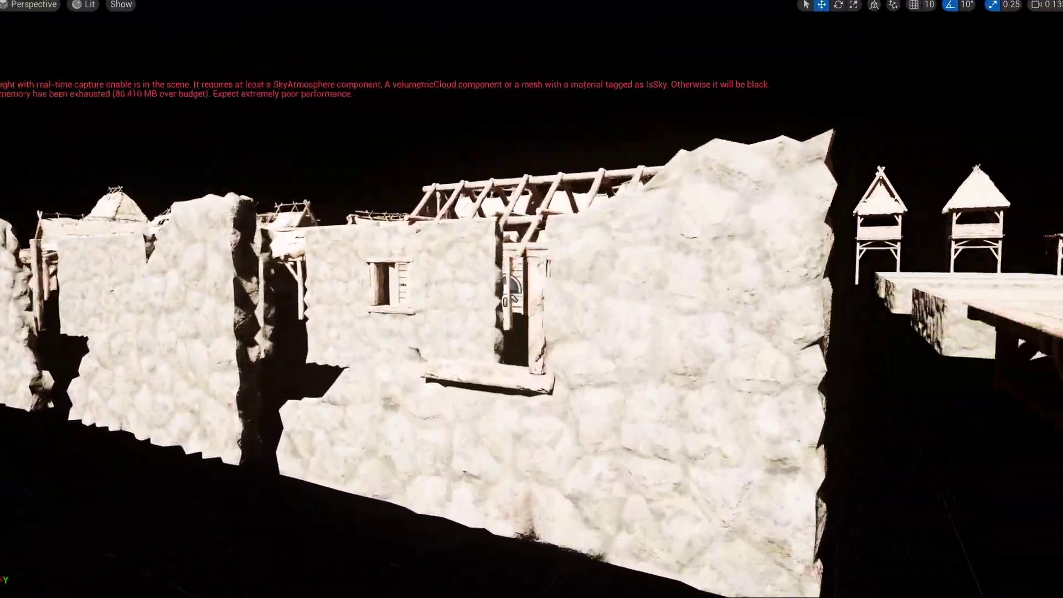
Examine the village's log walls and follow them to the damaged thatched-roof houses.
key("w")
right_click_drag(531, 299, 321, 300)
scroll(531, 299, "down", 1)
key("a")
key("w")
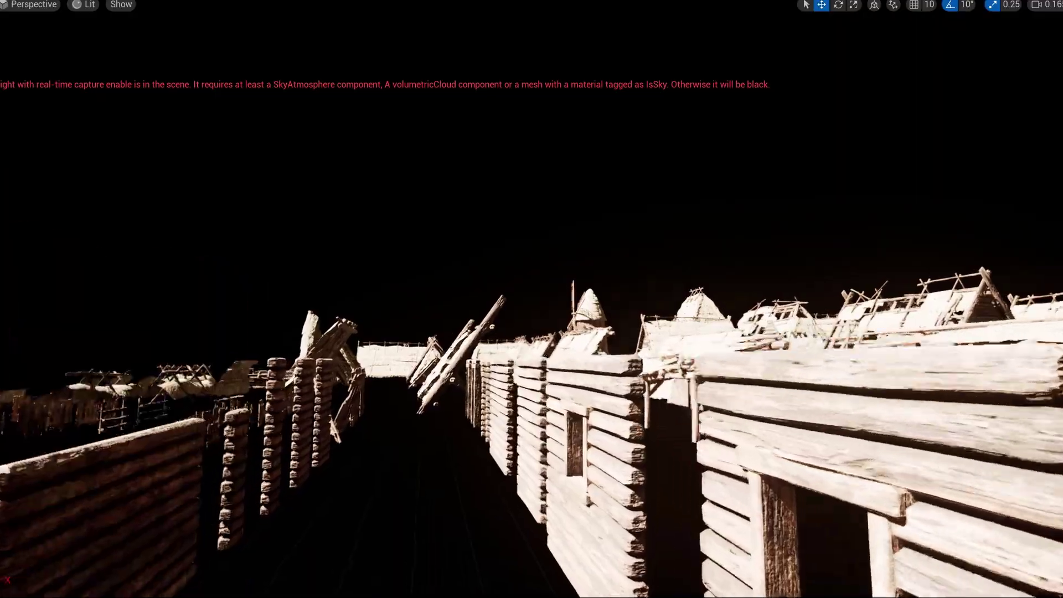
key("w")
right_click_drag(532, 299, 787, 272)
scroll(532, 299, "down", 1)
key("w")
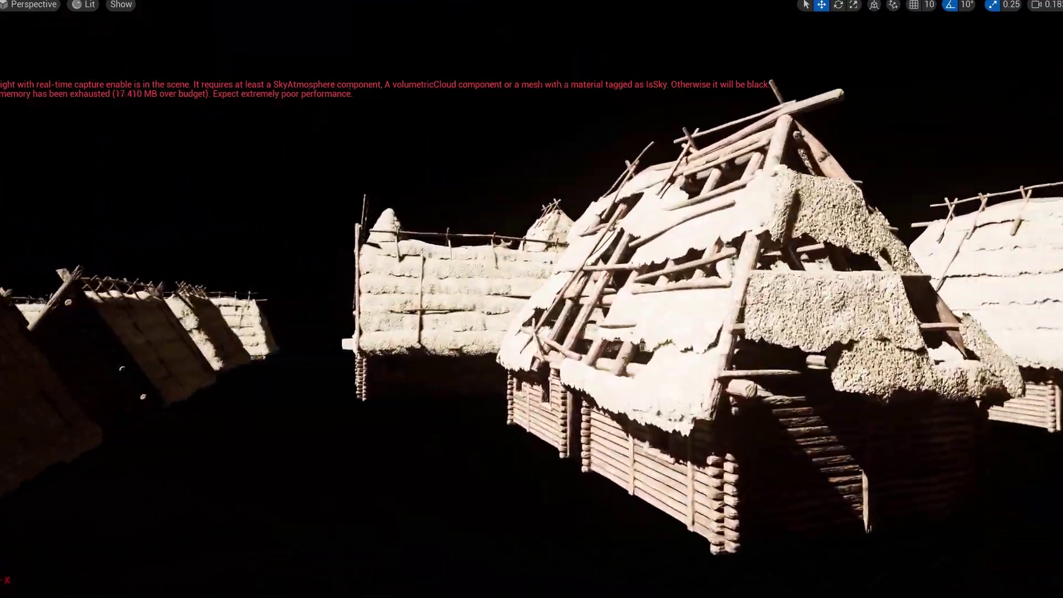
Look over the thatched houses and inspect the windmill's exterior and sails.
right_click_drag(327, 286, 571, 354)
key("w")
key("w")
right_click_drag(336, 301, 22, 255)
right_click_drag(532, 299, 487, 382)
key("w")
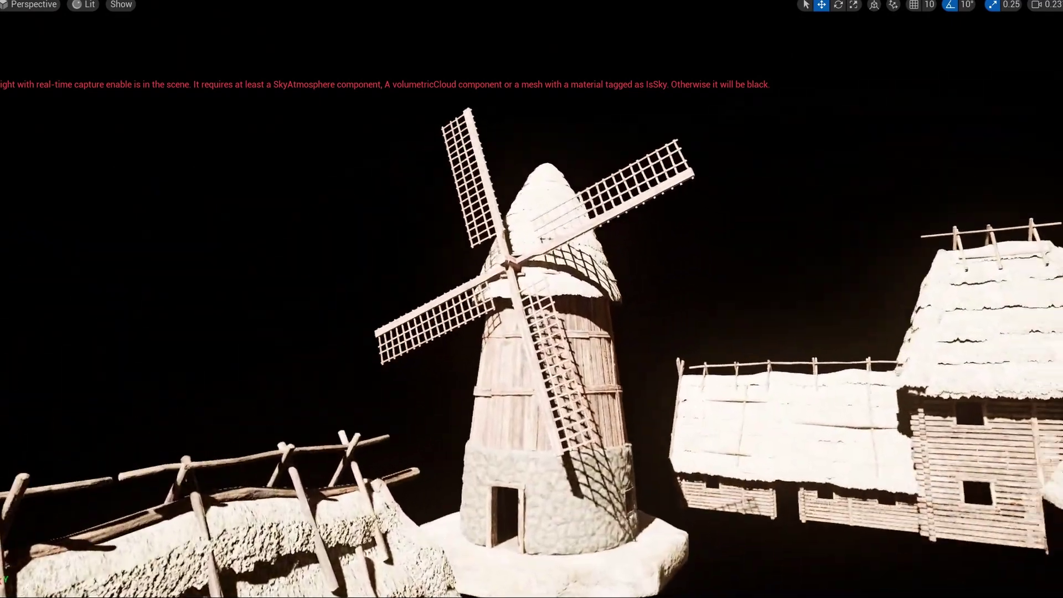
key("w")
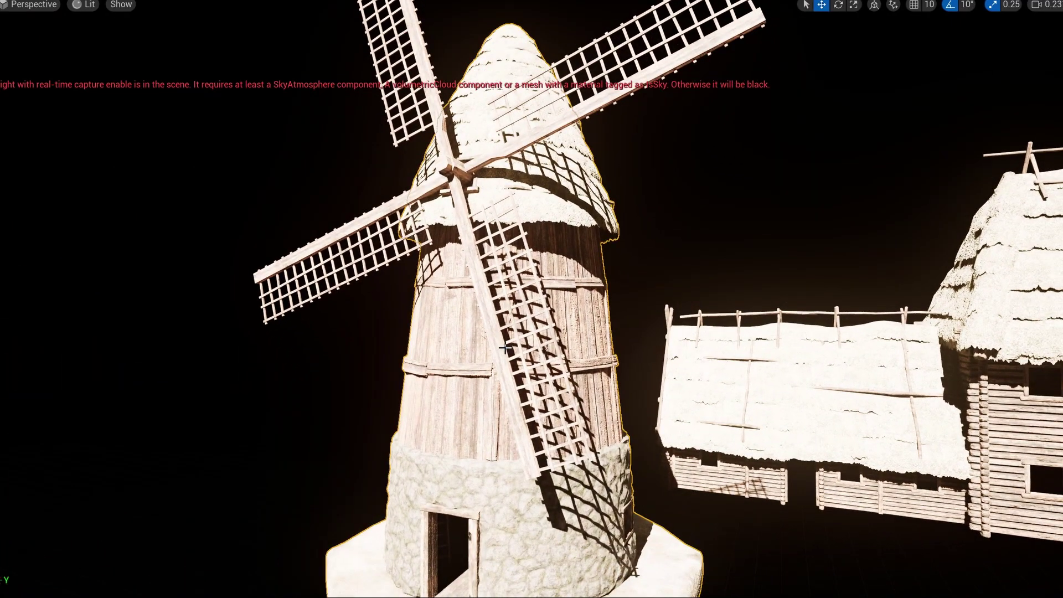
Enter the windmill, examine its dark interior in the unlit view and restore the lit view.
right_click_drag(503, 348, 415, 470)
key("w")
scroll(503, 348, "down", 2)
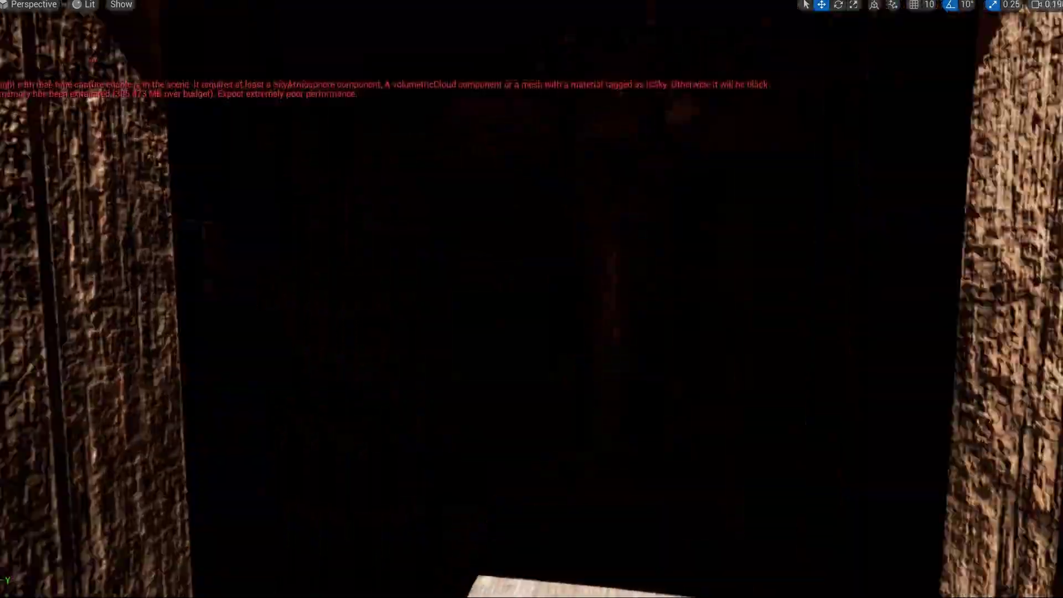
right_click_drag(474, 352, 421, 249)
key("alt+3")
key("s")
key("s")
key("w")
key("s")
key("w")
right_click_drag(474, 372, 576, 366)
key("s")
key("alt+4")
Explore the neighbouring village building interiors and toggle the collision display.
key("w")
scroll(500, 382, "up", 1)
right_click_drag(500, 382, 454, 371)
key("w")
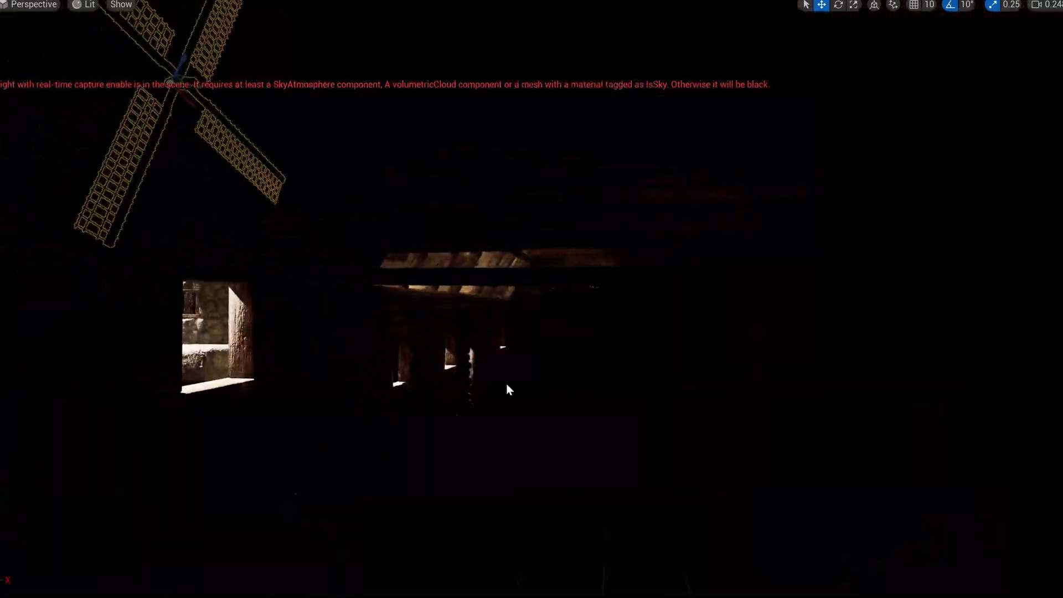
right_click_drag(506, 385, 731, 393)
key("w")
key("alt+c")
key("w")
key("s")
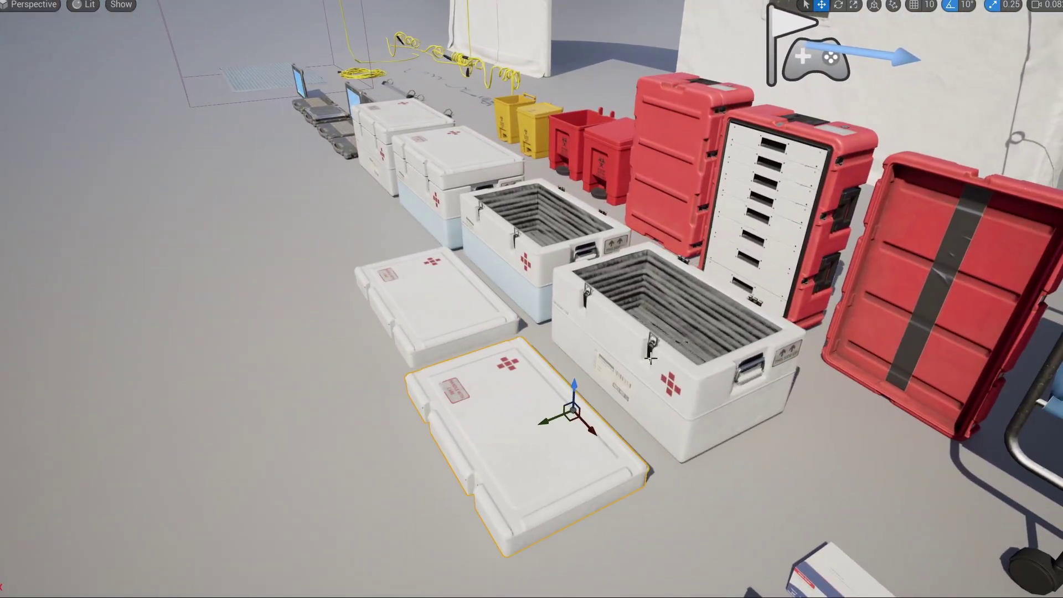
Select the open white medical crate and survey the surrounding field hospital equipment.
left_click(650, 358)
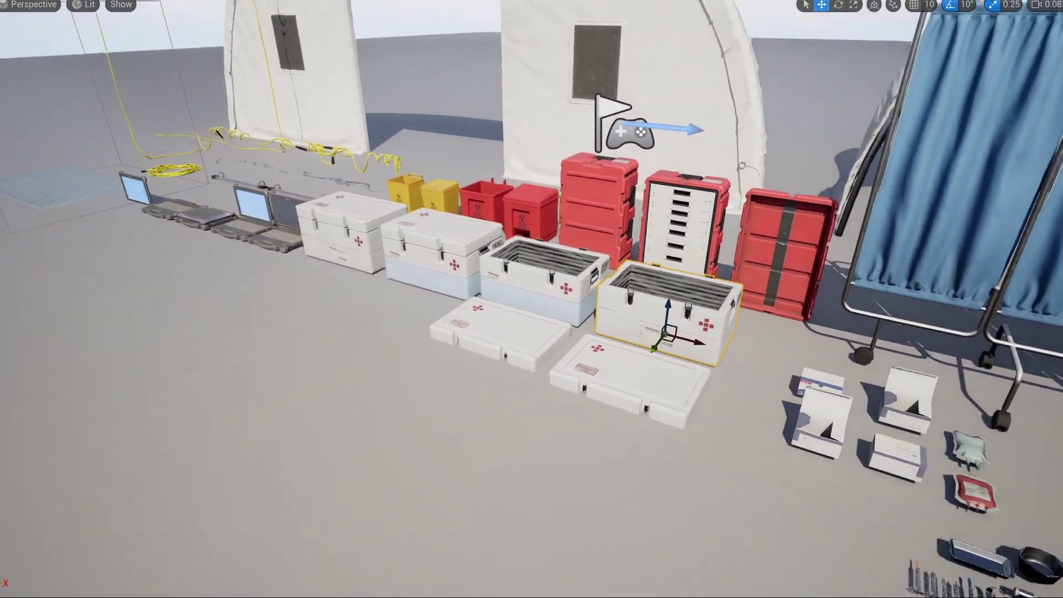
right_click_drag(651, 359, 909, 359)
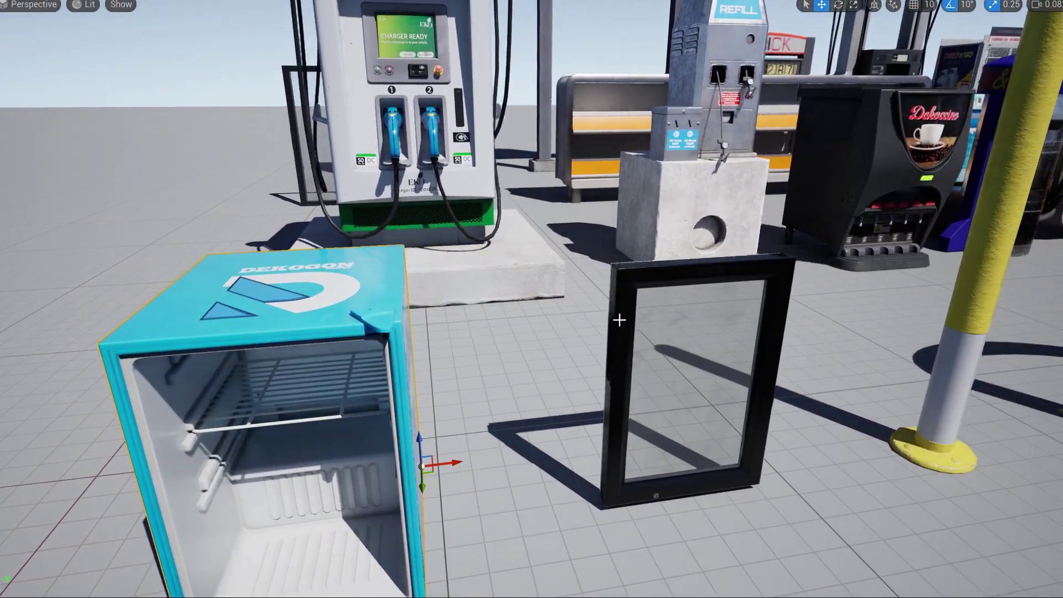
Inspect the blue Dekogon fridge and its glass door beside the gas station props.
right_click_drag(671, 444, 585, 429)
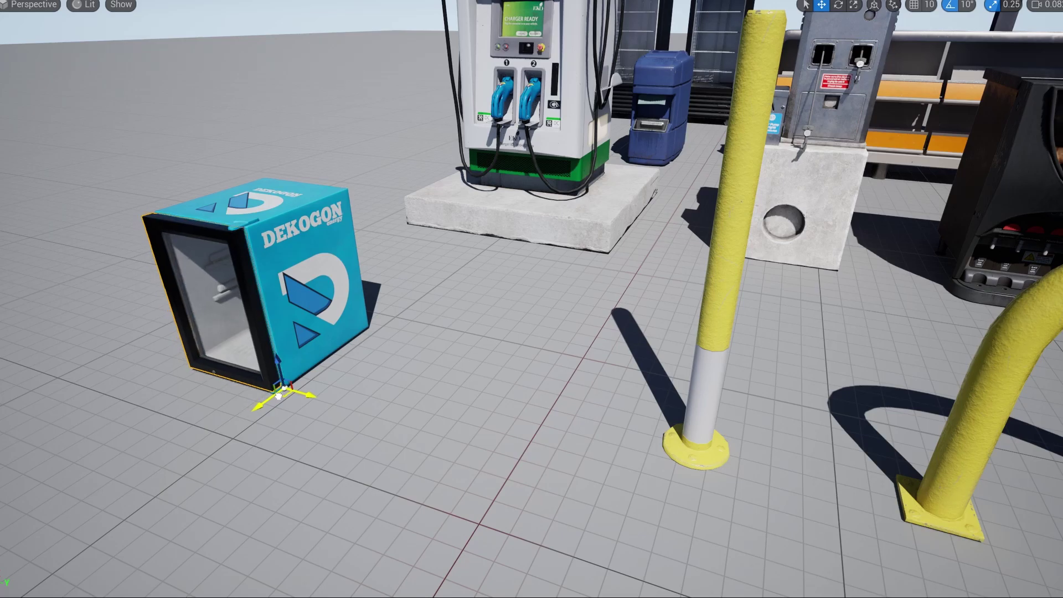
Inspect the Grab & Go food warmer cabinets with their separate glass door and wire racks.
right_click_drag(247, 391, 272, 387)
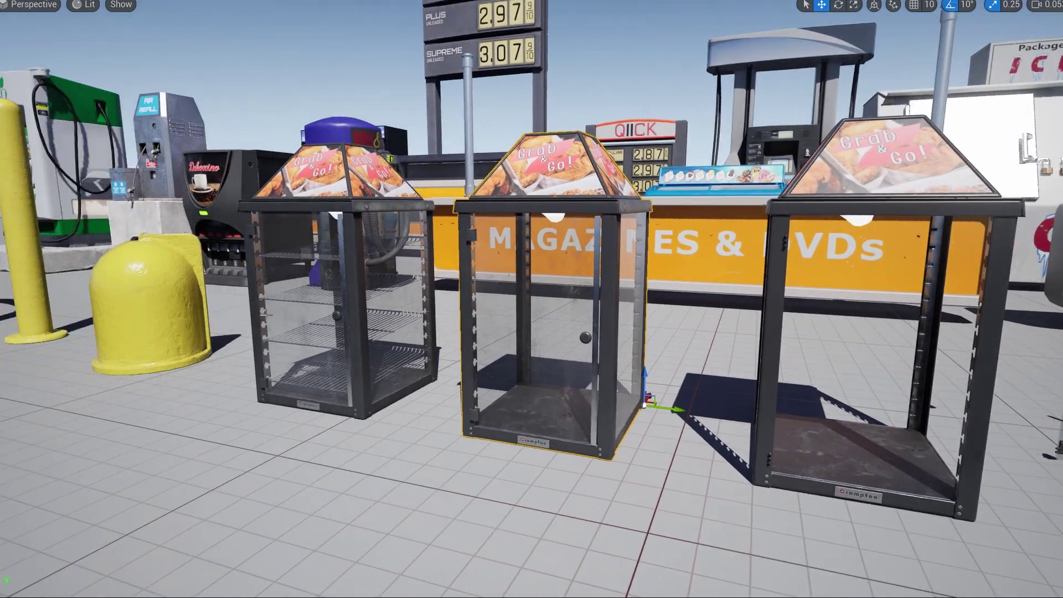
right_click_drag(439, 336, 532, 336)
right_click_drag(689, 339, 776, 352)
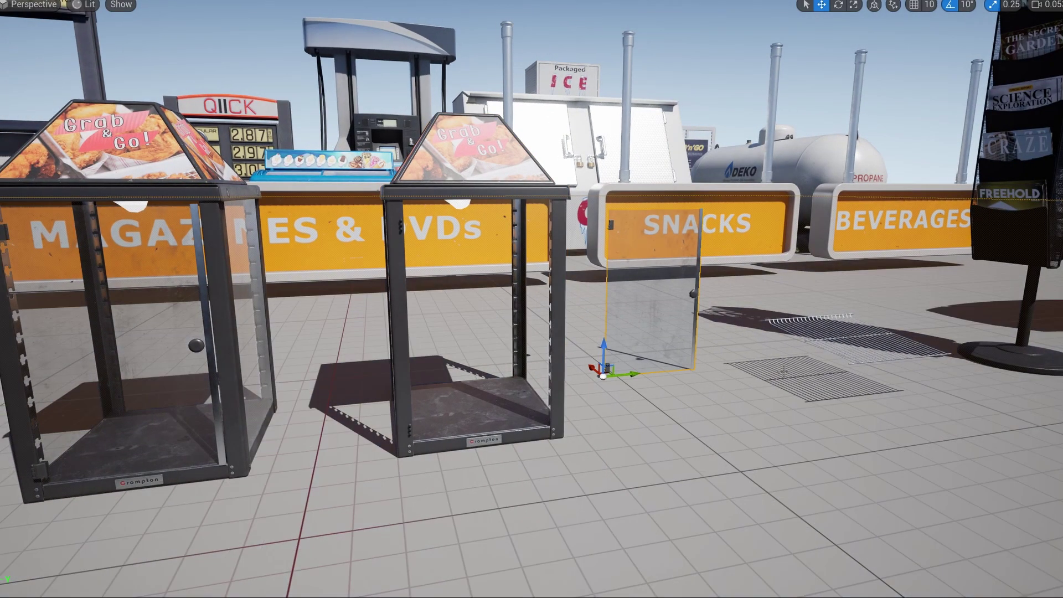
key("w")
right_click_drag(807, 331, 941, 310)
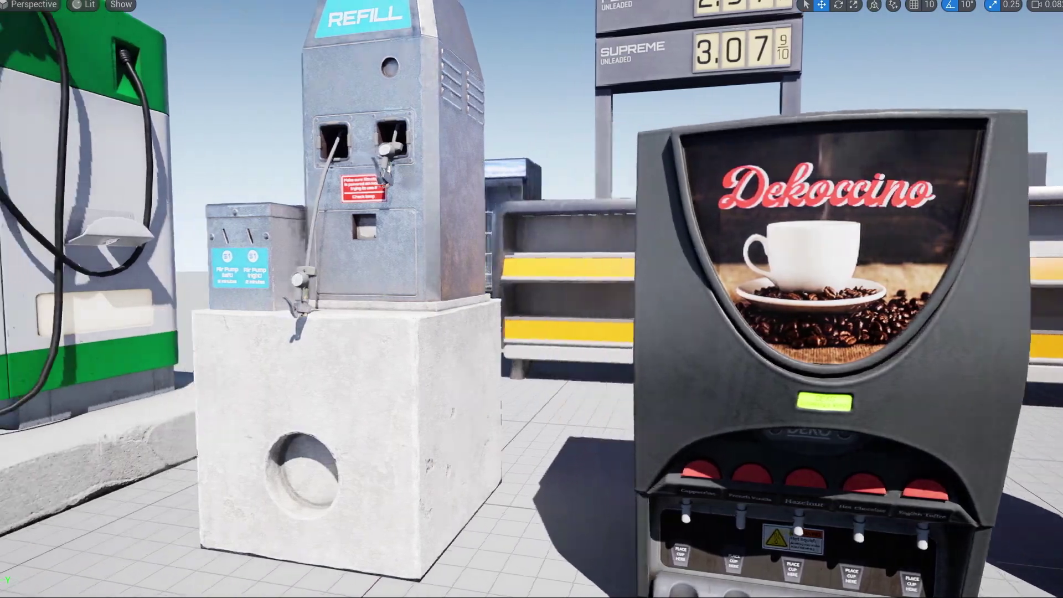
Examine the gas station props around the EV charger in the wireframe and lighting-only views.
key("alt+2")
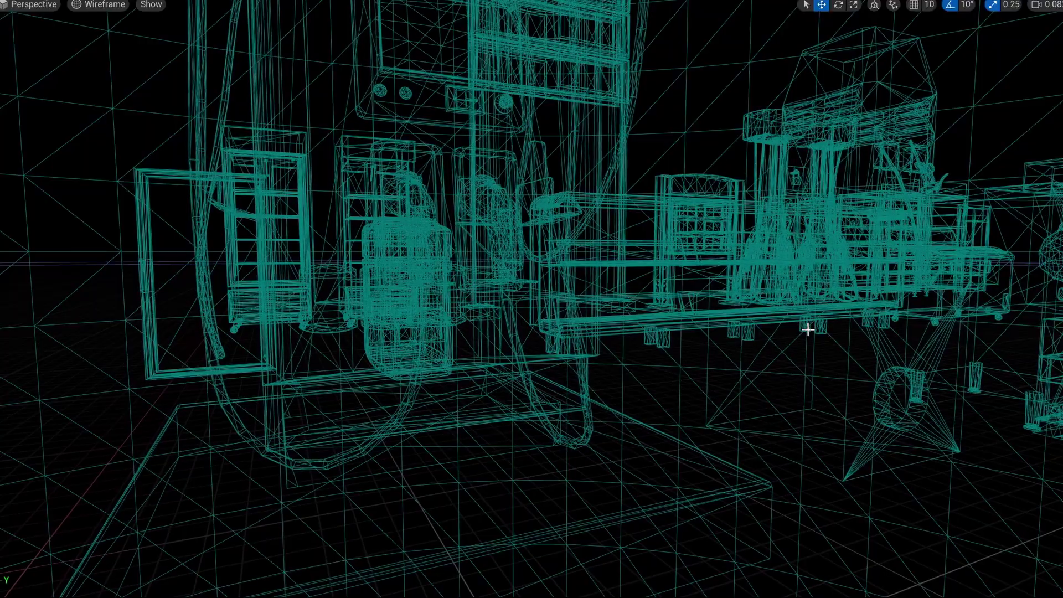
key("alt+5")
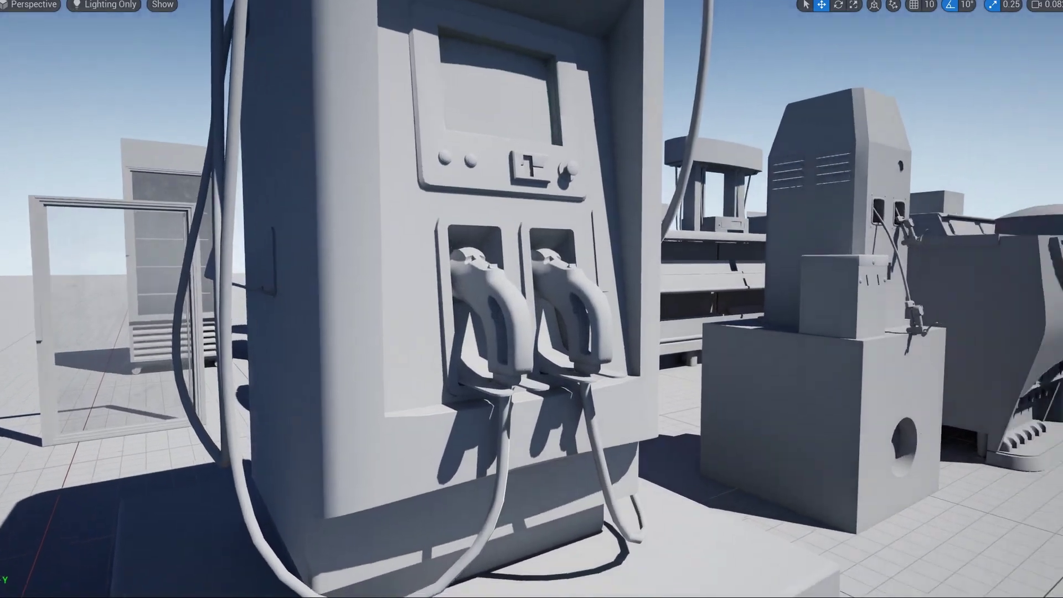
scroll(531, 299, "down", 2)
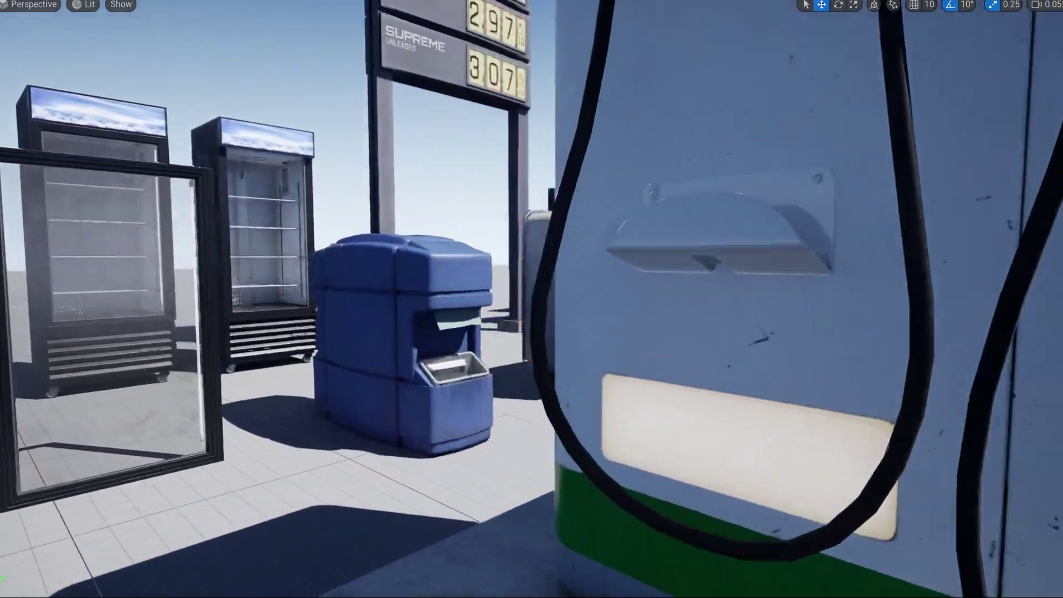
Tour the gas station shelving from the charger through to the open propane cylinder exchange cage.
key("w")
scroll(532, 299, "up", 1)
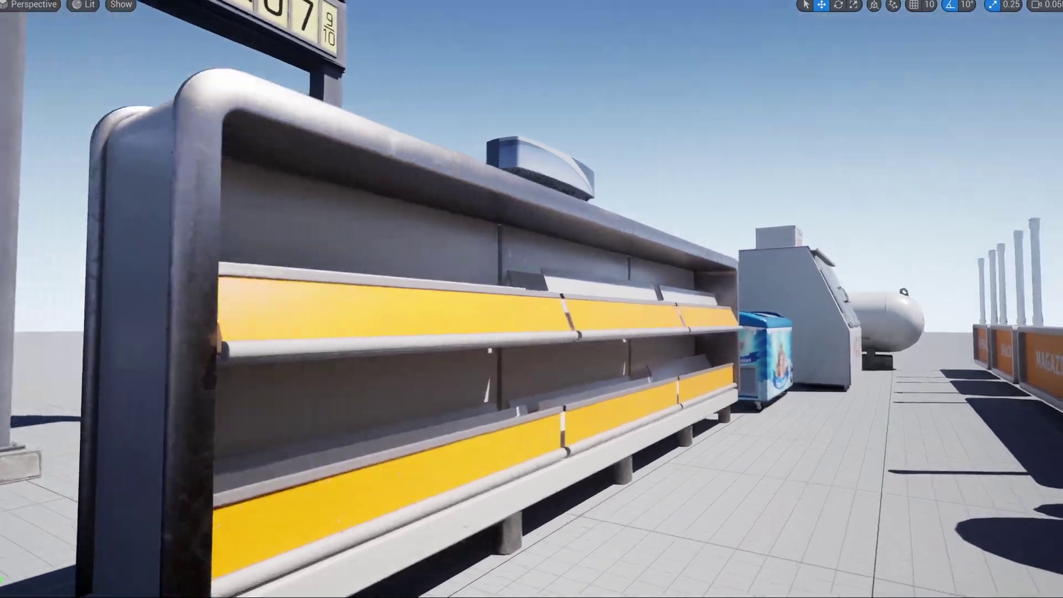
right_click_drag(532, 299, 354, 299)
key("w")
scroll(531, 299, "down", 1)
key("w")
right_click_drag(531, 299, 787, 232)
key("s")
key("w")
scroll(531, 299, "down", 1)
key("w")
scroll(531, 299, "up", 1)
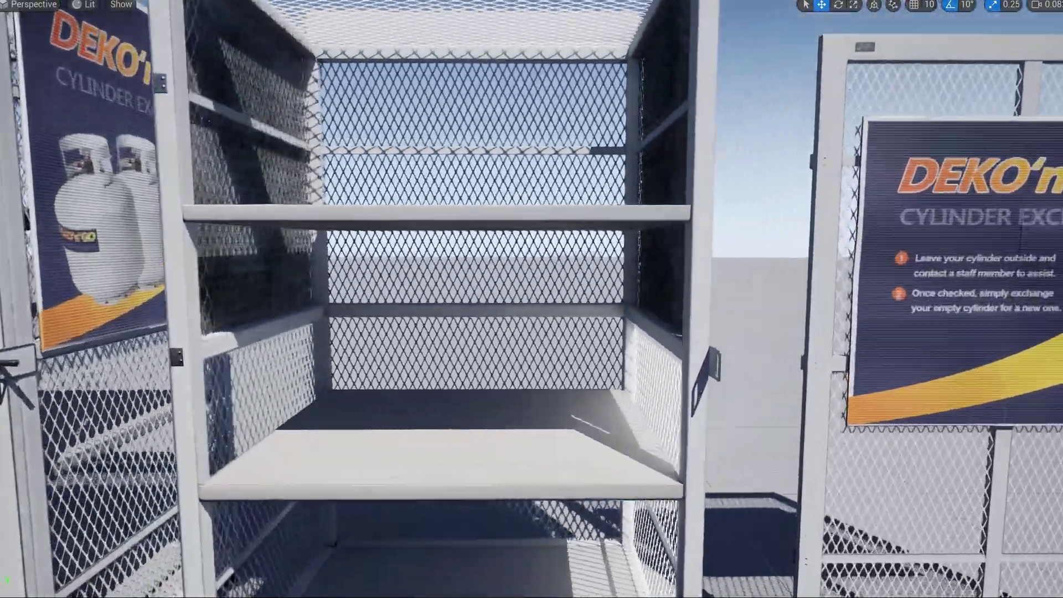
Survey the cylinder exchange cages and return to the upright glass-door fridges, selecting props along the way.
key("d")
right_click_drag(532, 299, 183, 365)
key("a")
key("s")
left_click(535, 356)
key("a")
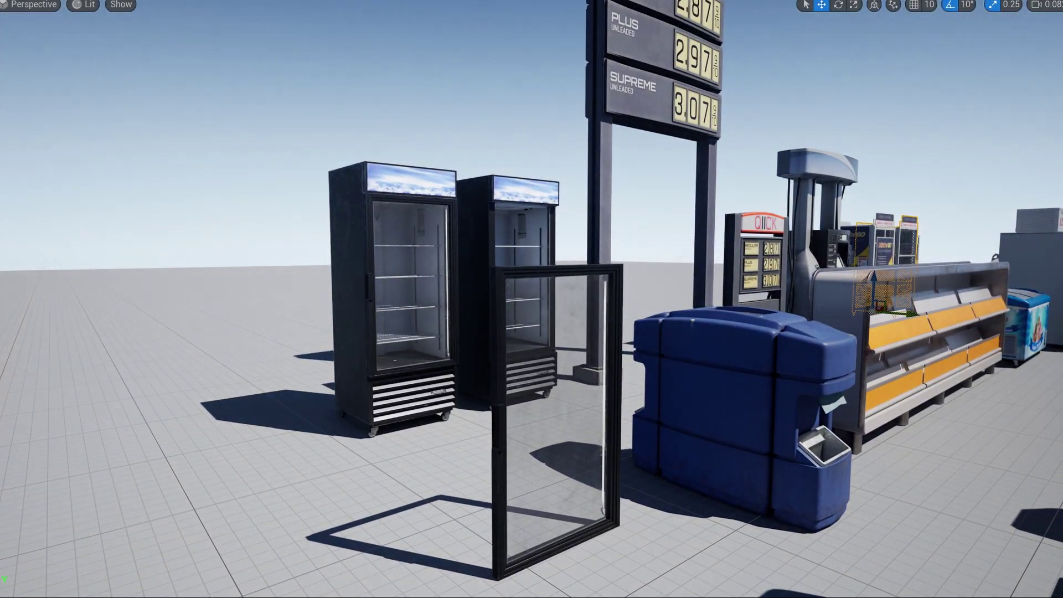
left_click(488, 304)
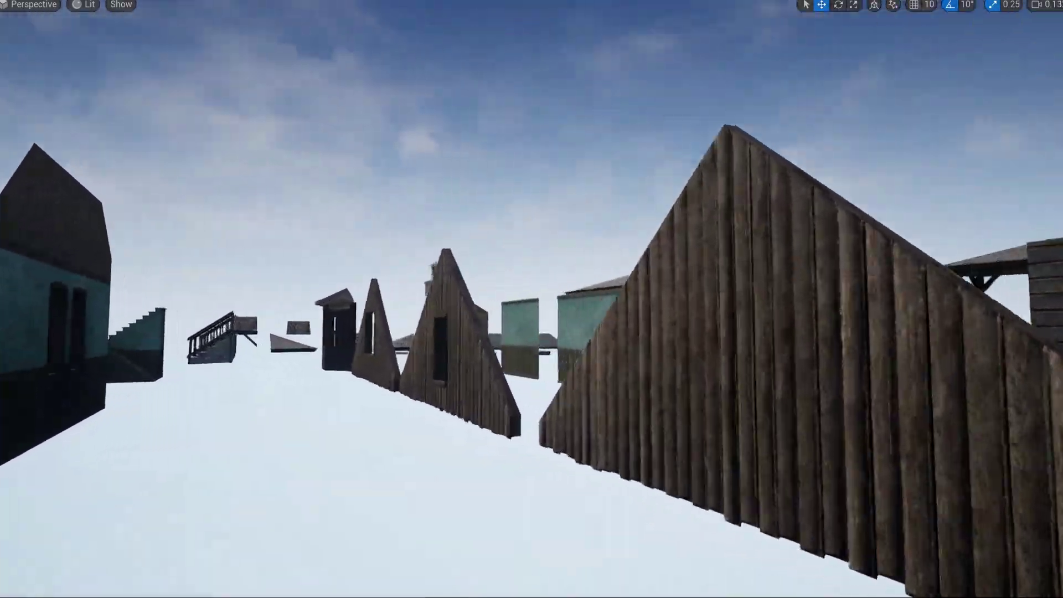
Survey the modular walls, roofs, porches, stairs and pipes laid out in the village houses overview map.
scroll(531, 299, "up", 1)
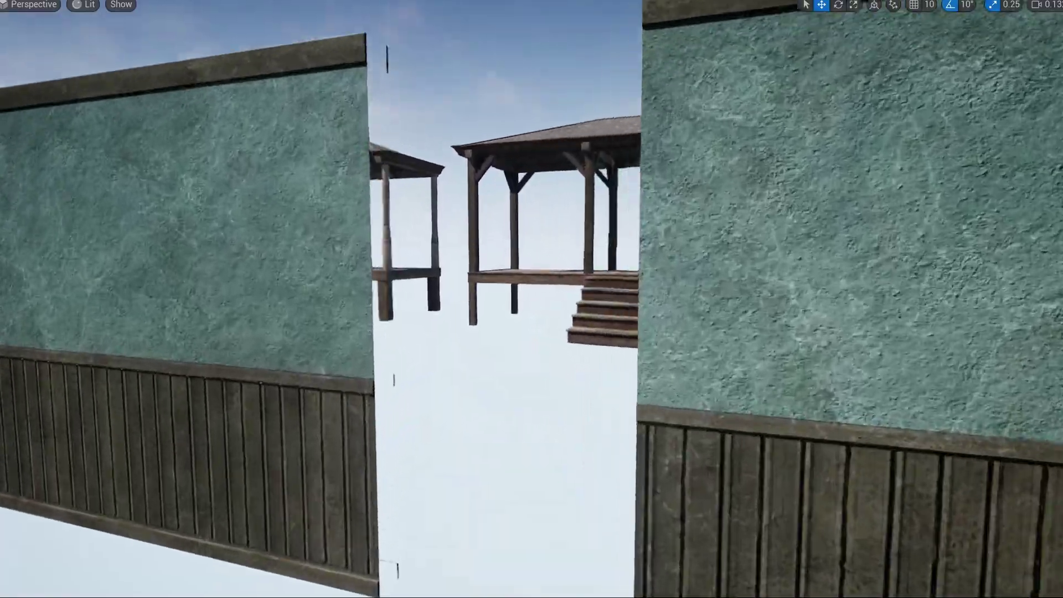
scroll(529, 262, "up", 1)
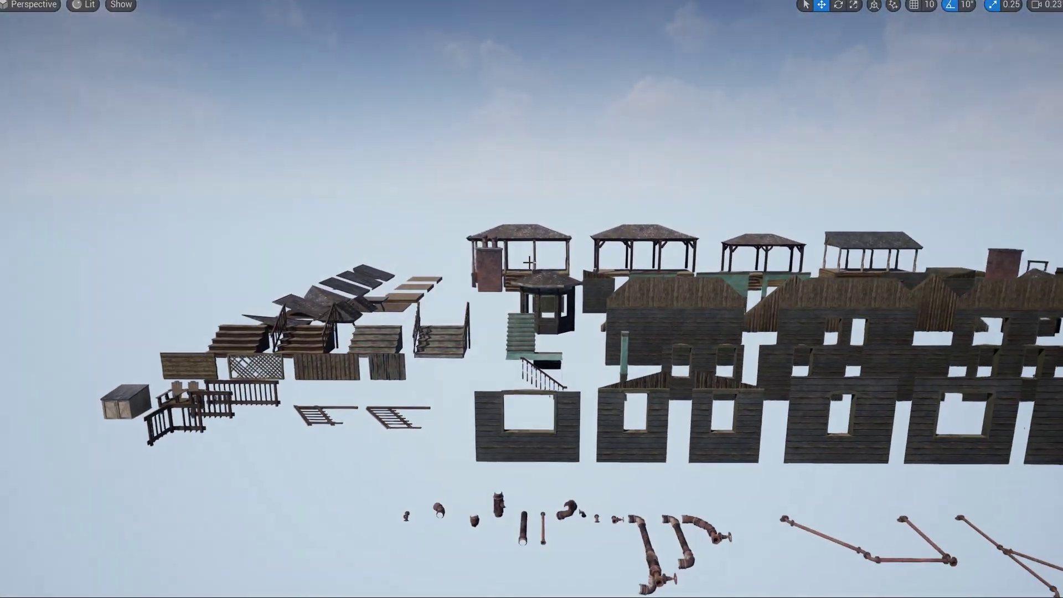
right_click_drag(527, 262, 589, 322)
right_click_drag(611, 335, 831, 290)
right_click_drag(586, 346, 586, 347)
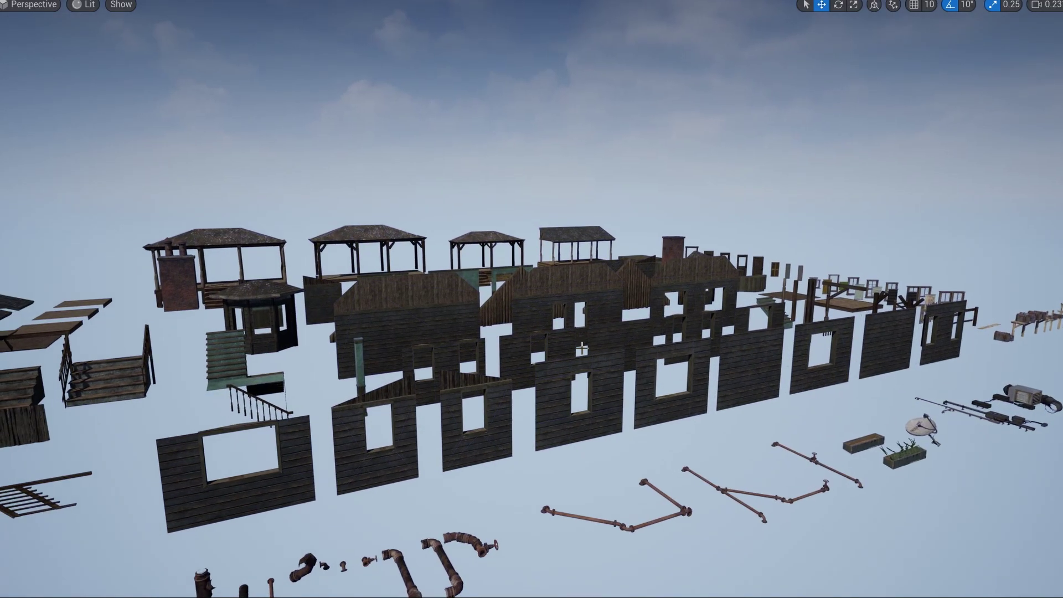
Open the VillageHousesPack BlueprintHouses folder and place BP_House_01_W_Interior beside the modular props.
key("F11")
left_click(45, 529)
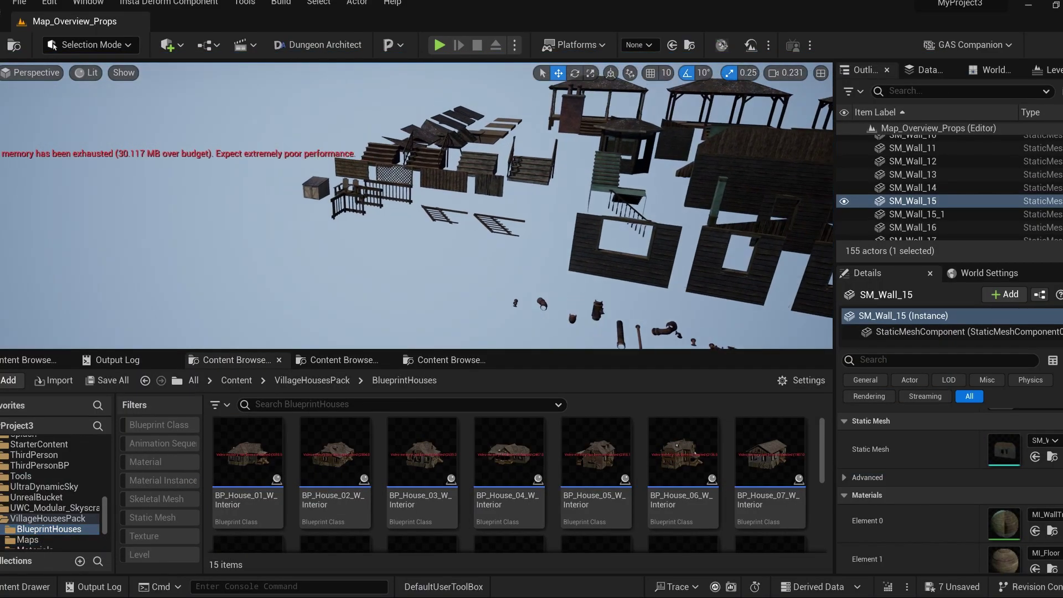
right_click_drag(415, 221, 297, 221)
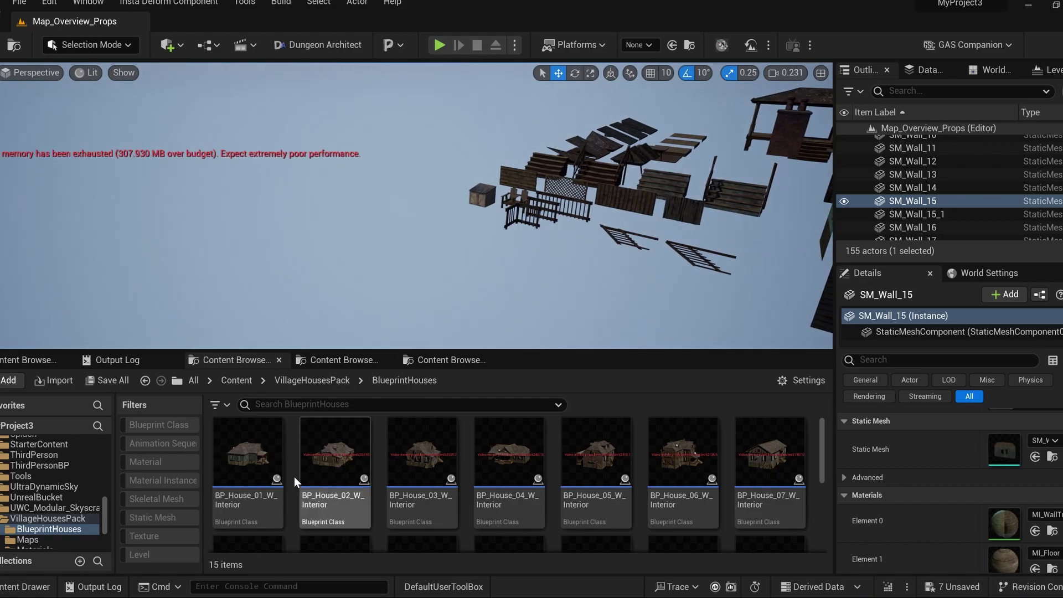
left_click_drag(248, 269, 268, 226)
left_click_drag(112, 229, 301, 214)
key("s")
right_click_drag(301, 213, 266, 235)
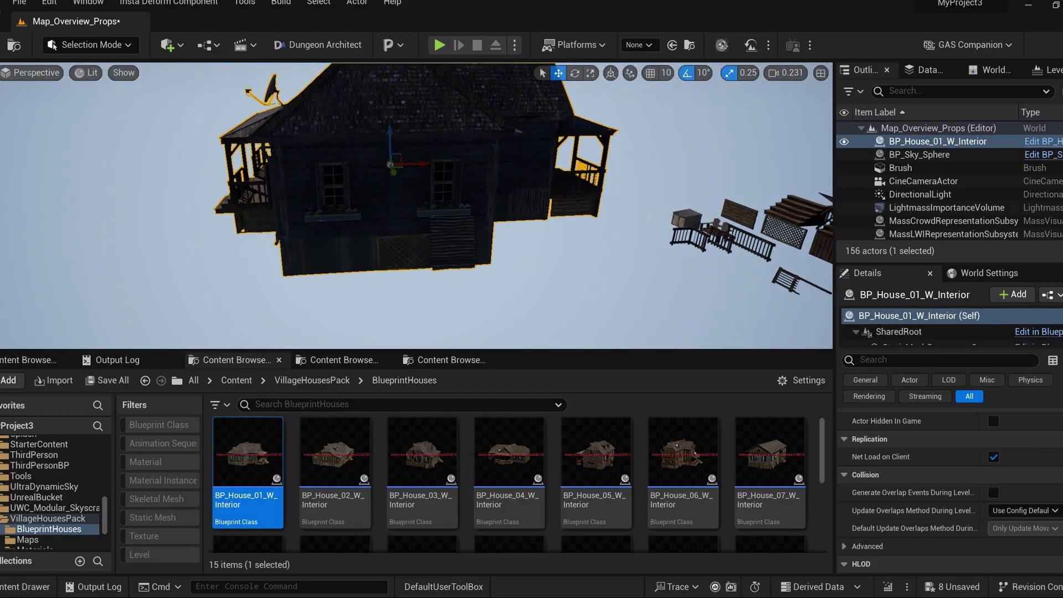
Examine the interior of the placed first house in the wireframe and unlit views, and restore the lit view.
scroll(315, 259, "up", 6)
right_click_drag(315, 261, 470, 221)
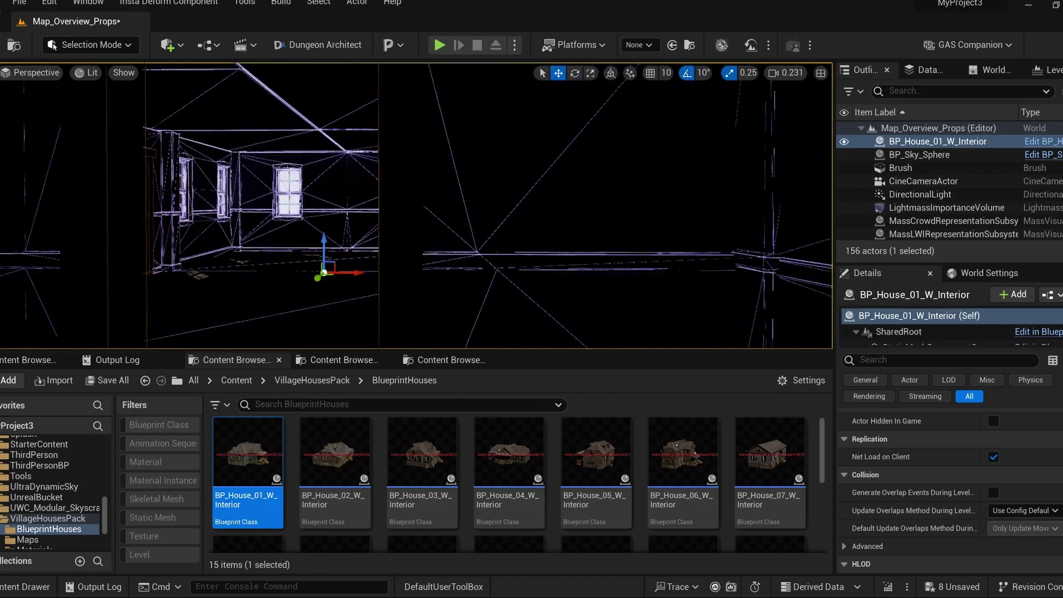
right_click_drag(316, 262, 350, 274)
key("alt+3")
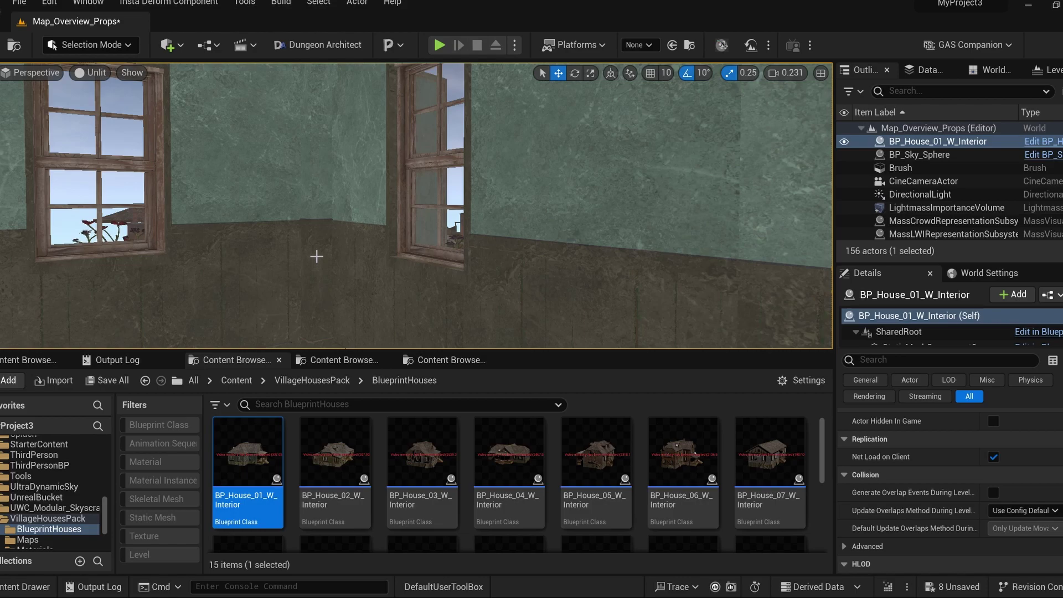
key("alt+4")
mouse_move(316, 257)
right_mouse_down()
mouse_move(354, 260)
mouse_move(318, 266)
right_mouse_up()
Place BP_House_02_W_Interior in the level near the first house.
left_click_drag(335, 460, 5, 282)
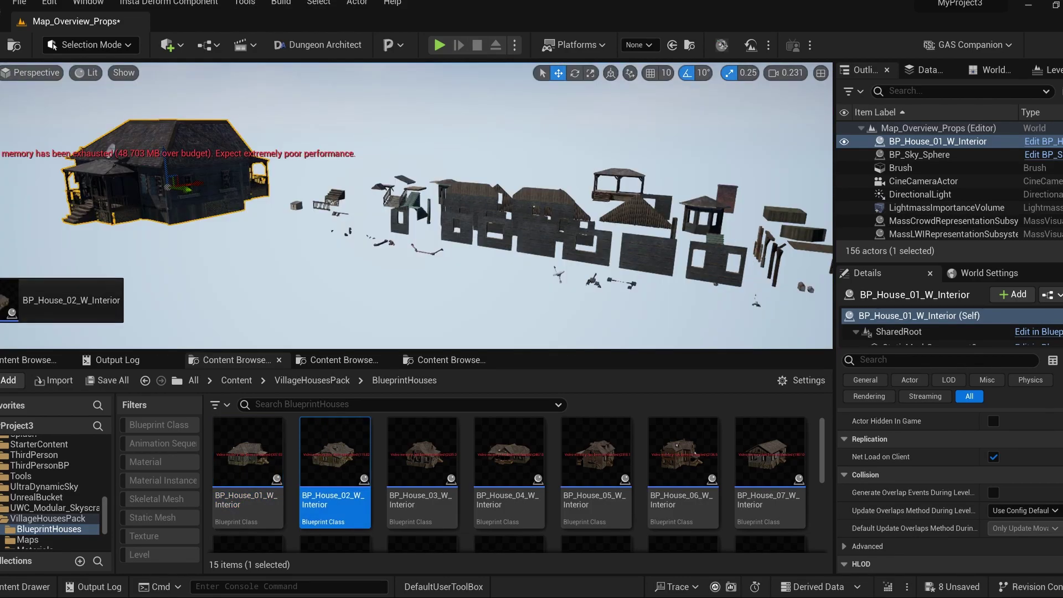
right_click_drag(111, 277, 166, 277)
left_click_drag(320, 457, 197, 211)
right_click_drag(416, 205, 421, 205)
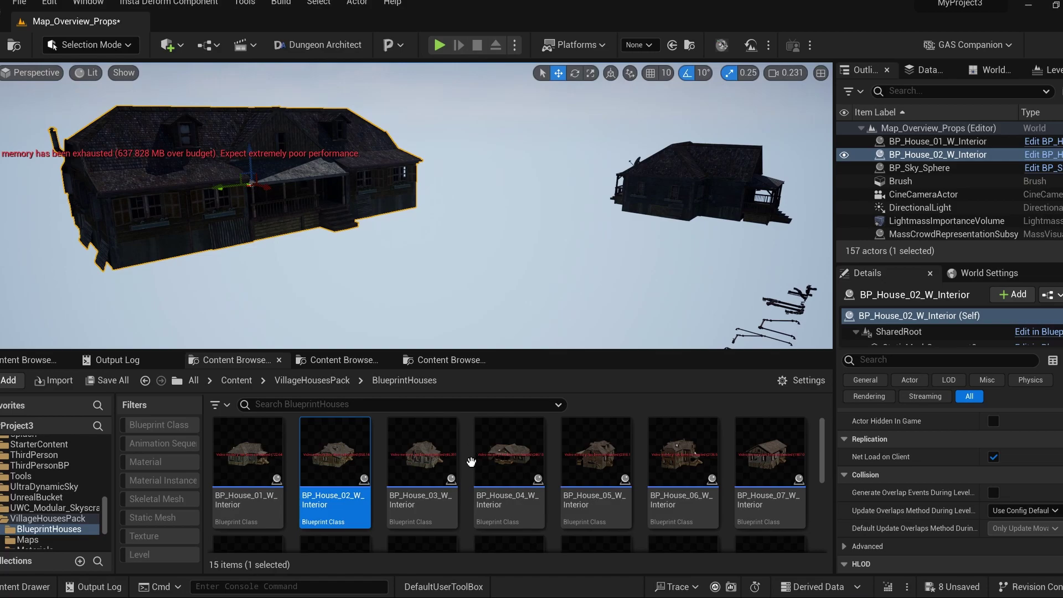
Add BP_House_03_W_Interior and BP_House_04_W_Interior to the level and look over their exteriors.
left_click_drag(466, 359, 435, 218)
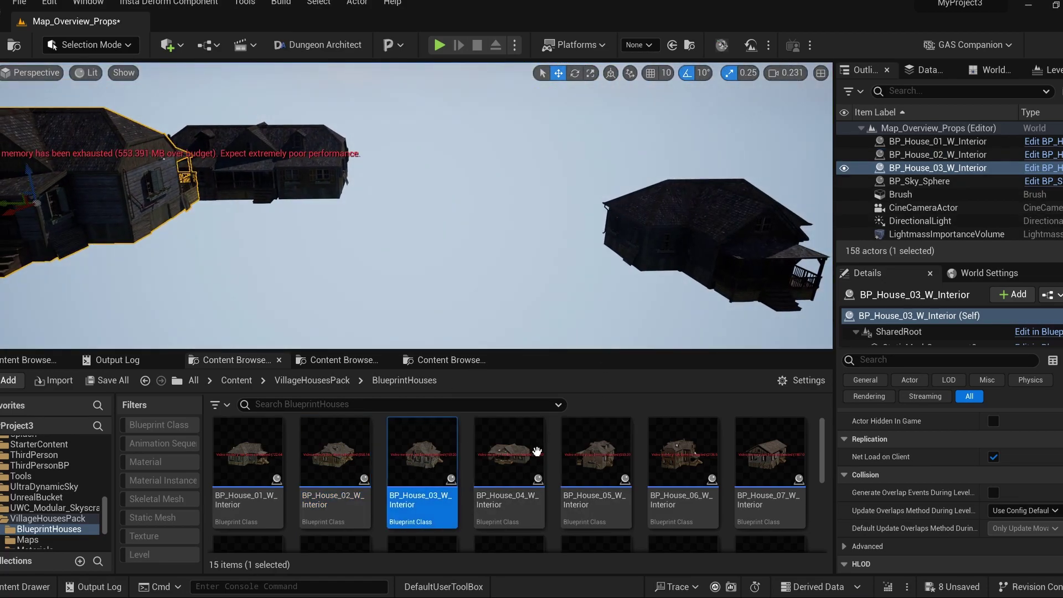
left_click_drag(537, 451, 437, 249)
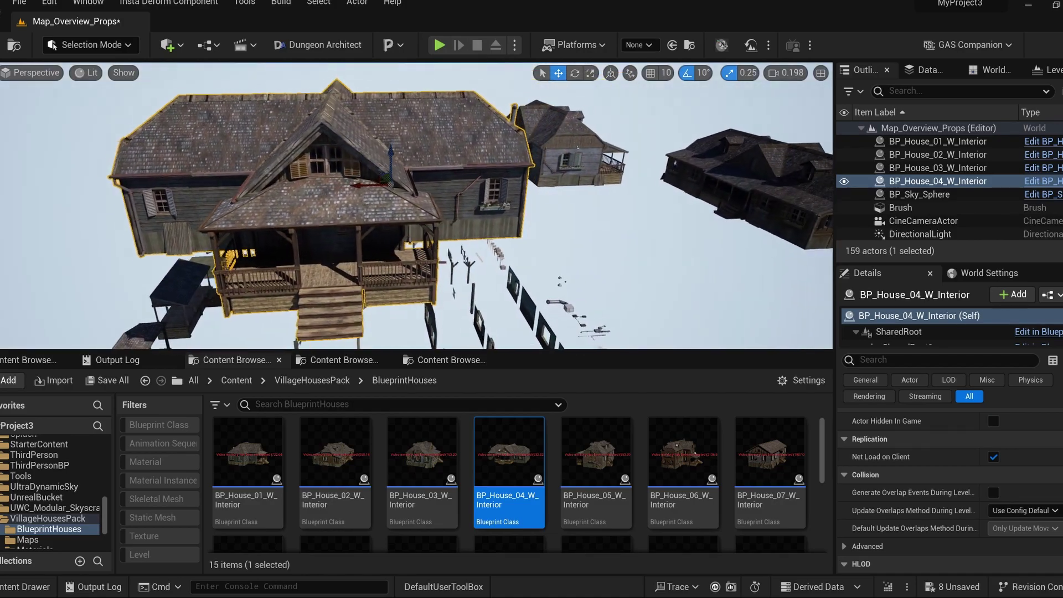
right_click_drag(437, 250, 532, 310)
Place BP_House_05_W_Interior in the level and browse the remaining house blueprints in the folder.
left_click_drag(593, 453, 450, 252)
mouse_move(451, 251)
right_mouse_down()
mouse_move(451, 221)
mouse_move(365, 260)
mouse_move(409, 239)
mouse_move(454, 249)
right_mouse_up()
scroll(522, 475, "down", 3)
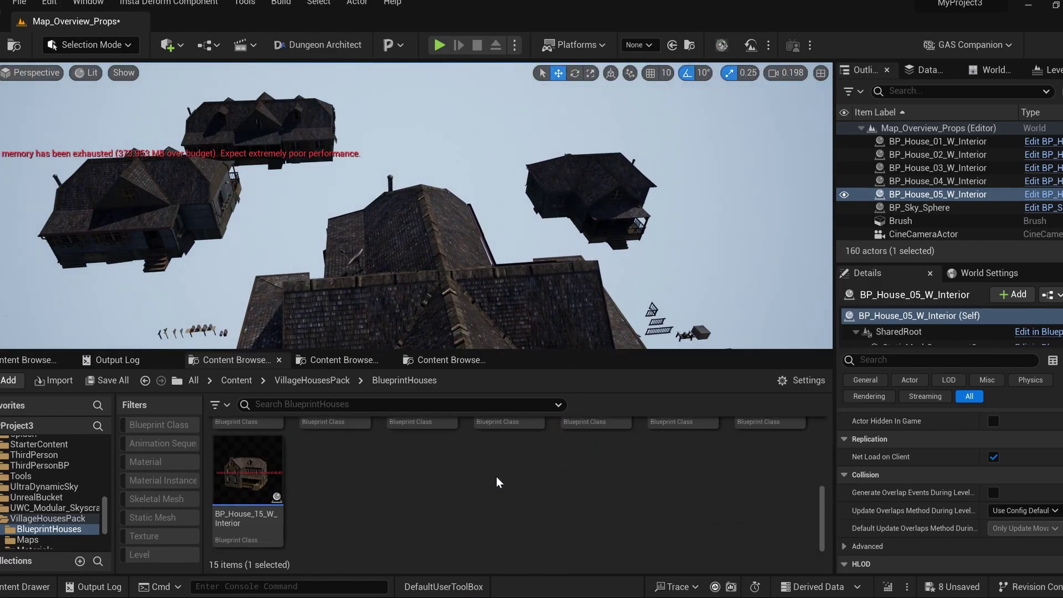
scroll(522, 475, "up", 3)
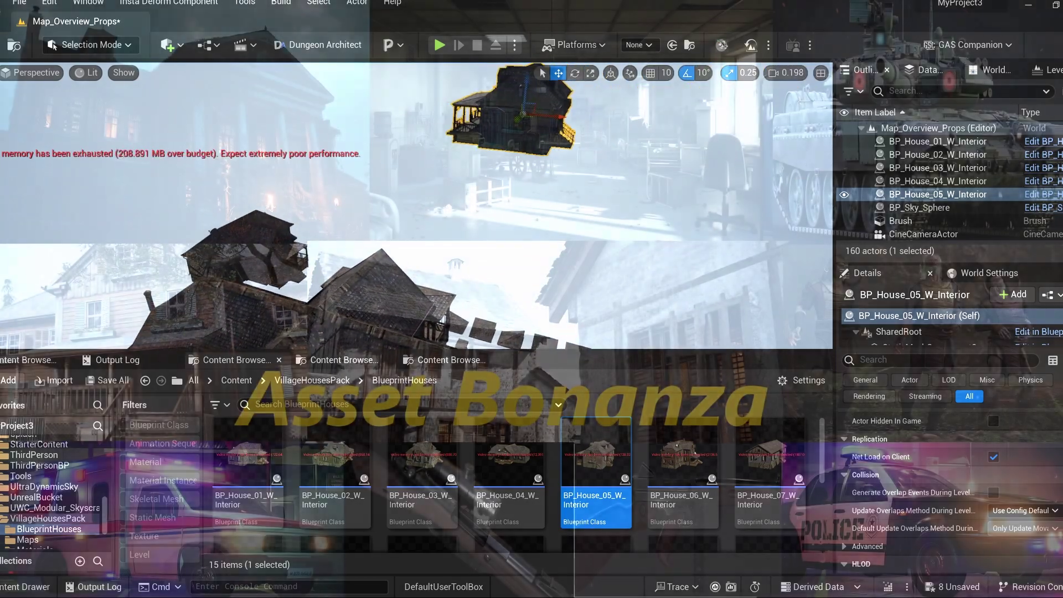